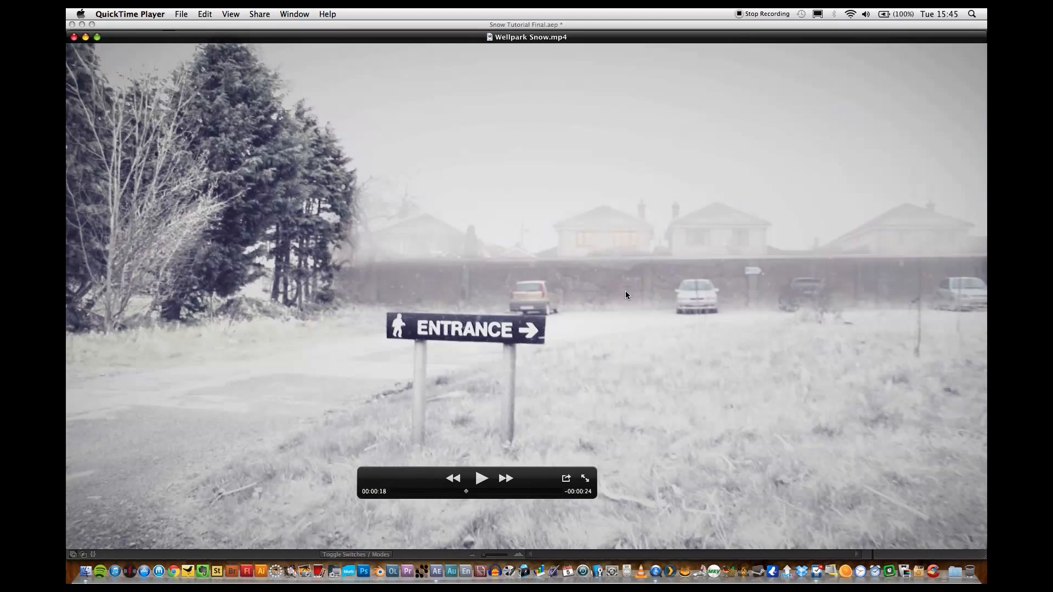
Close the Wellpark Snow.mp4 preview, switch to After Effects and set the Footage 2 composition's preview resolution to Full.
{"action": "left_click", "coordinate": [73, 36]}
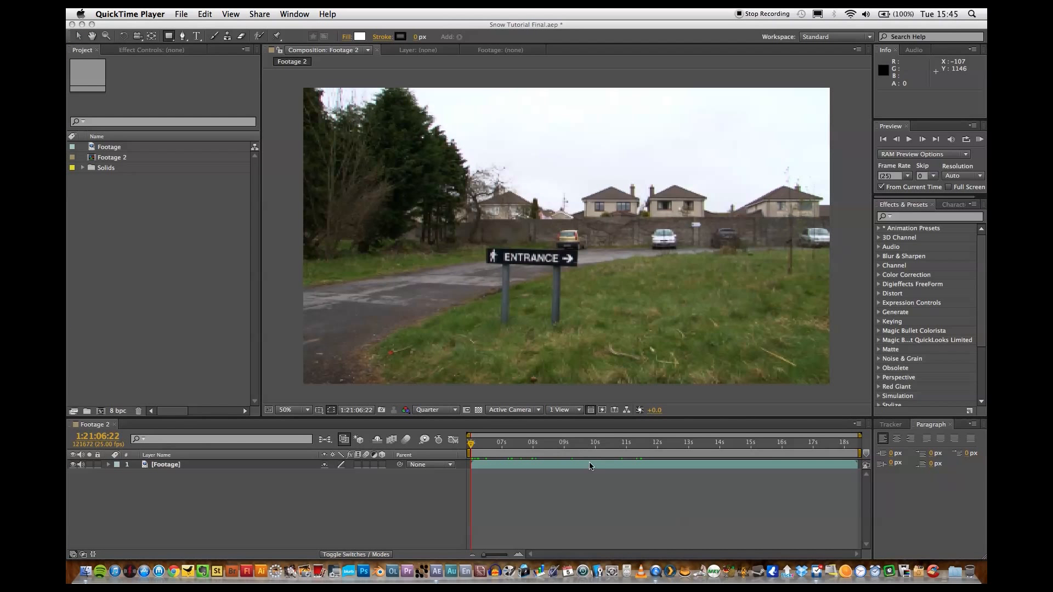
{"action": "left_click", "coordinate": [559, 500]}
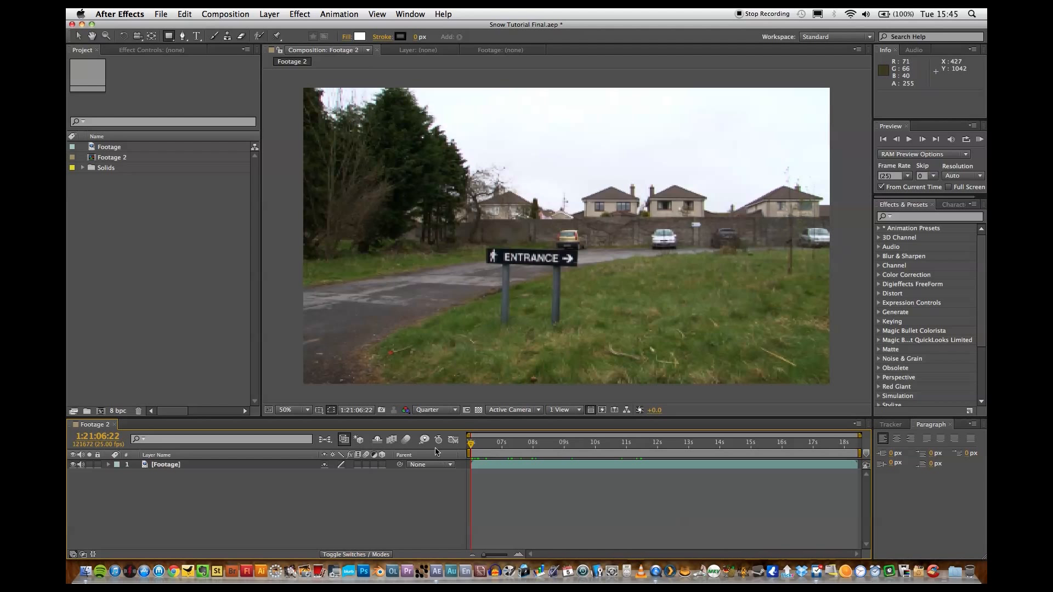
{"action": "left_click", "coordinate": [445, 411]}
{"action": "left_click", "coordinate": [434, 429]}
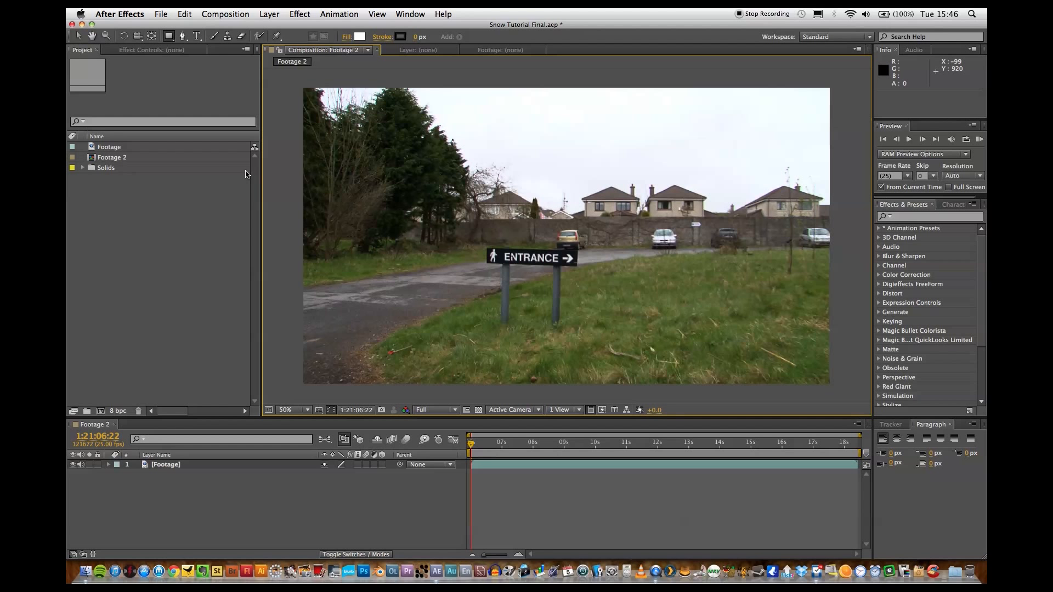
Create a new adjustment layer above the Footage layer.
{"action": "left_click", "coordinate": [269, 14]}
{"action": "mouse_move", "coordinate": [280, 25]}
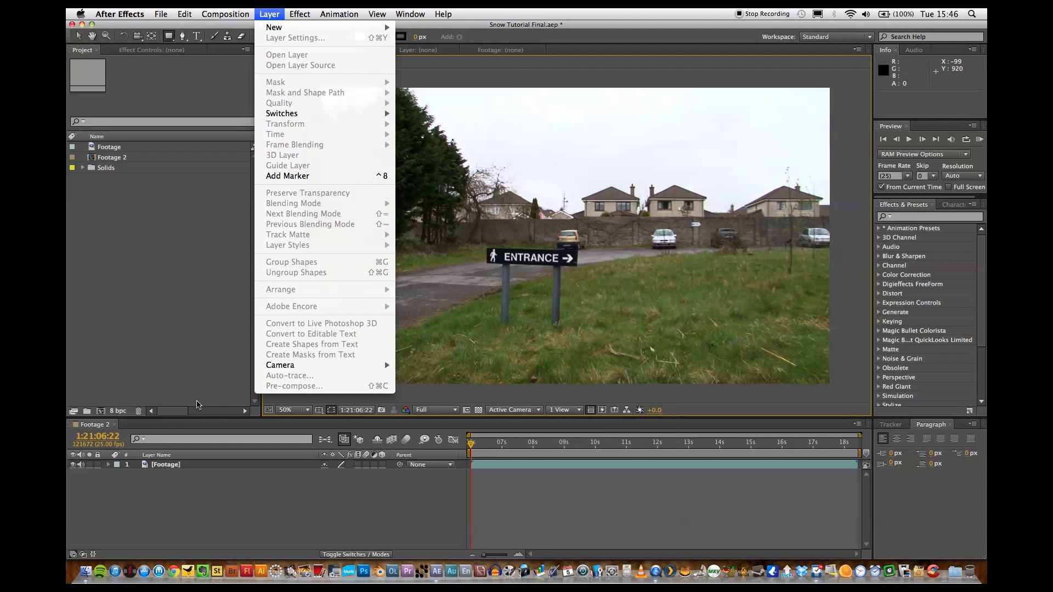
{"action": "left_click", "coordinate": [197, 402]}
{"action": "left_click", "coordinate": [278, 11]}
{"action": "mouse_move", "coordinate": [280, 25]}
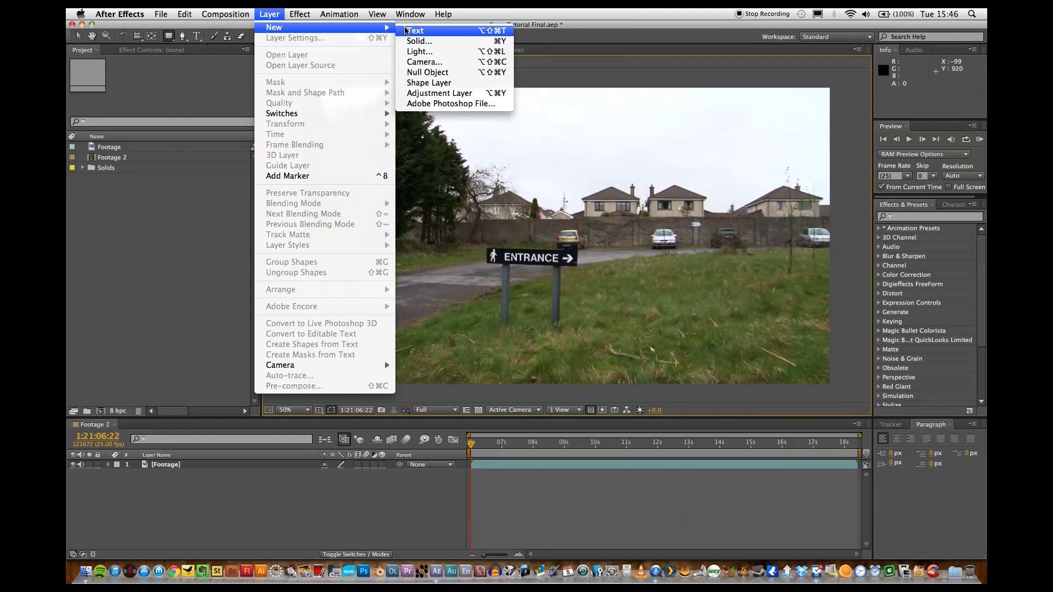
{"action": "left_click", "coordinate": [448, 94]}
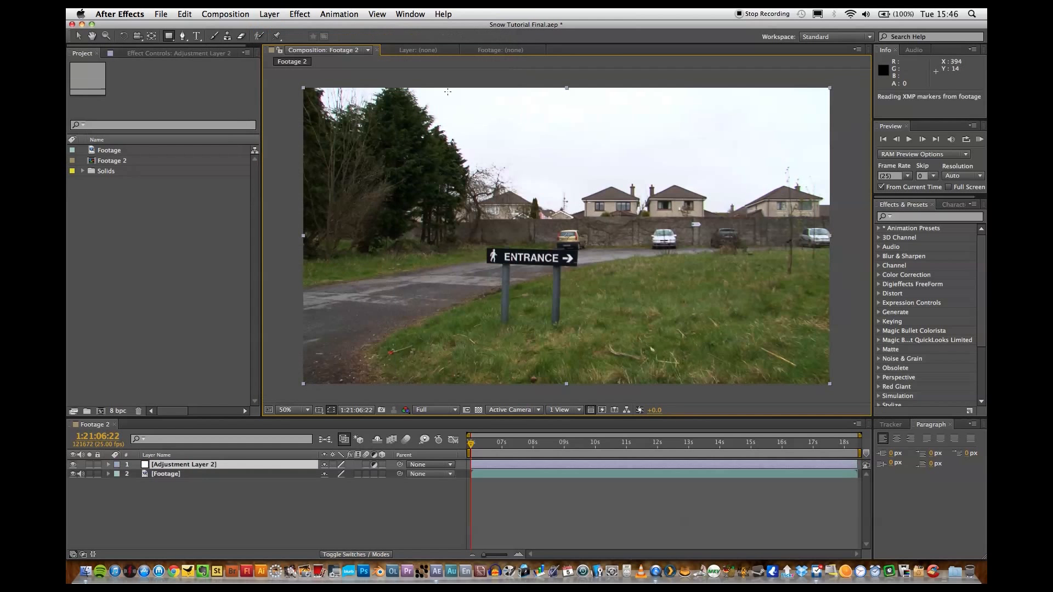
Find the Tint effect and apply it to the adjustment layer.
{"action": "left_click", "coordinate": [919, 216]}
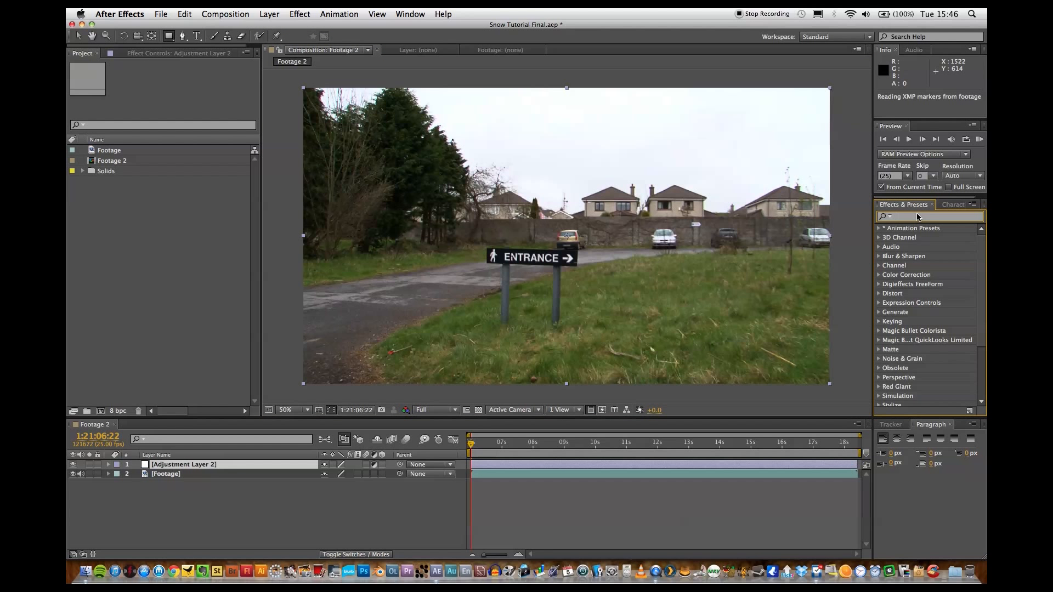
{"action": "type", "text": "tint"}
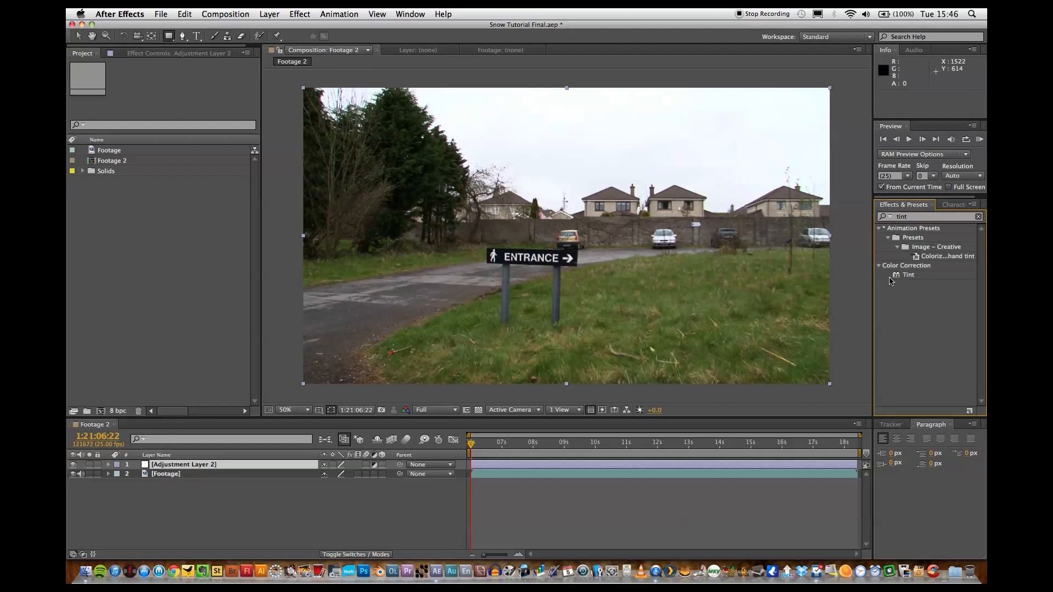
{"action": "left_click_drag", "start_coordinate": [909, 275], "coordinate": [181, 467]}
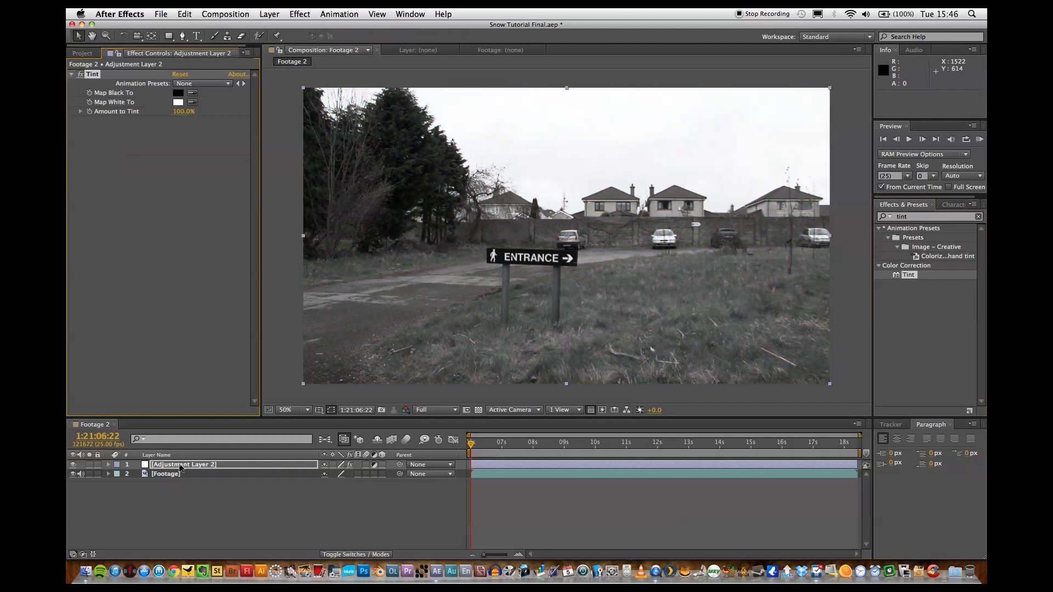
Find the Curves effect and add it to the adjustment layer after Tint.
{"action": "left_click", "coordinate": [935, 218]}
{"action": "double_click", "coordinate": [936, 218]}
{"action": "type", "text": "curves"}
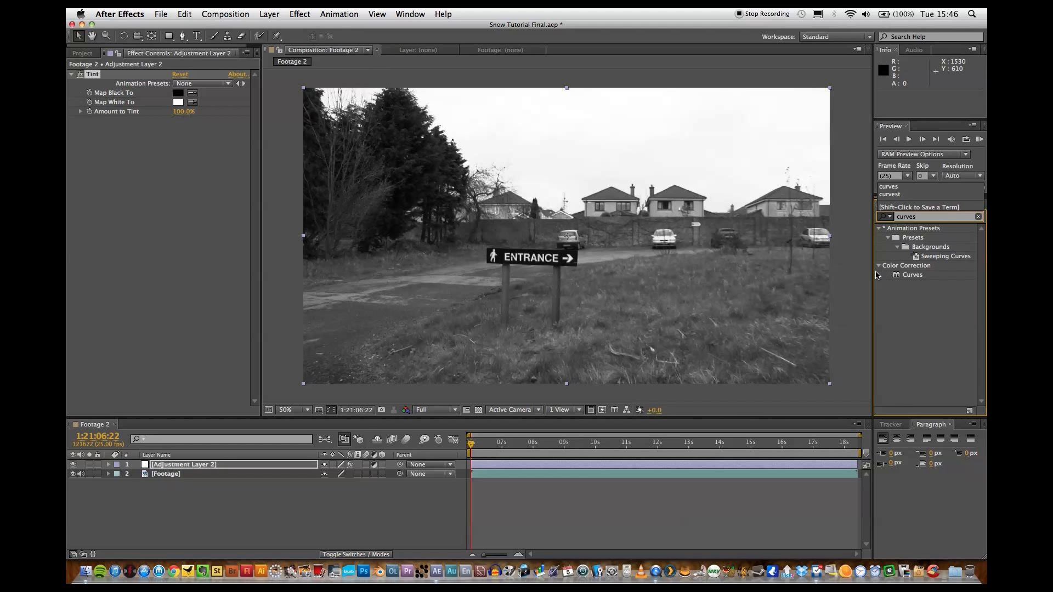
{"action": "left_click_drag", "start_coordinate": [897, 275], "coordinate": [224, 466]}
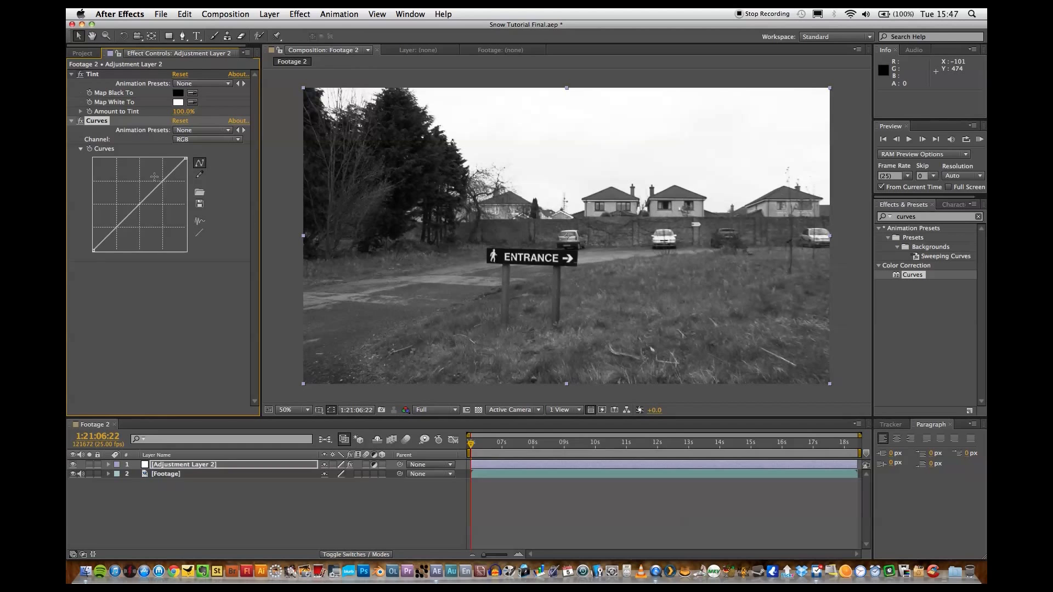
Raise the upper part of the RGB curve strongly to blow out the highlights, fine-tune the point and undo the last tweak.
{"action": "left_click_drag", "start_coordinate": [162, 180], "coordinate": [139, 159]}
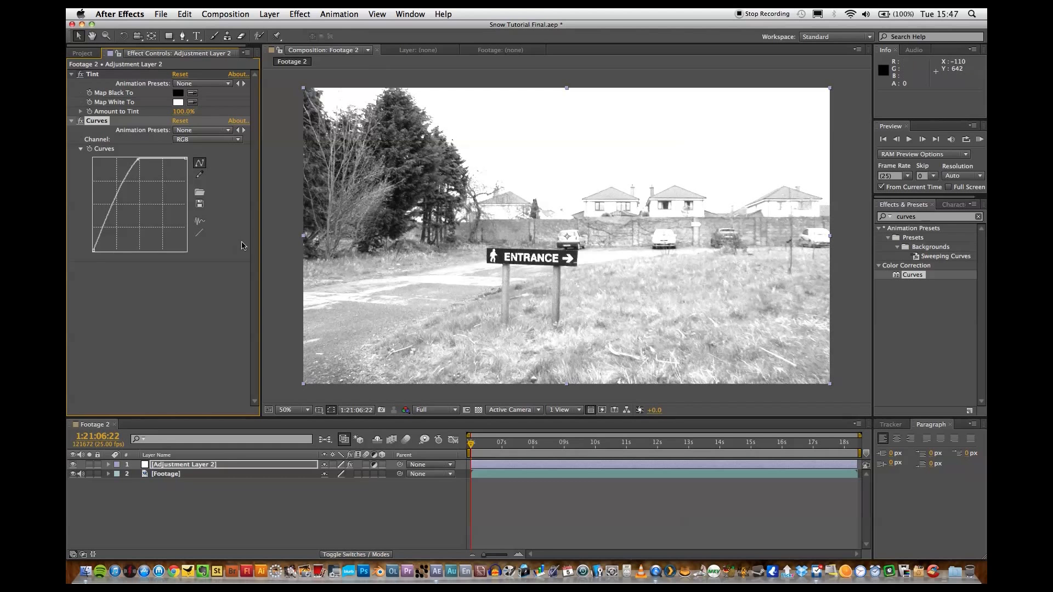
{"action": "left_click_drag", "start_coordinate": [138, 161], "coordinate": [133, 162]}
{"action": "key", "text": "super+z"}
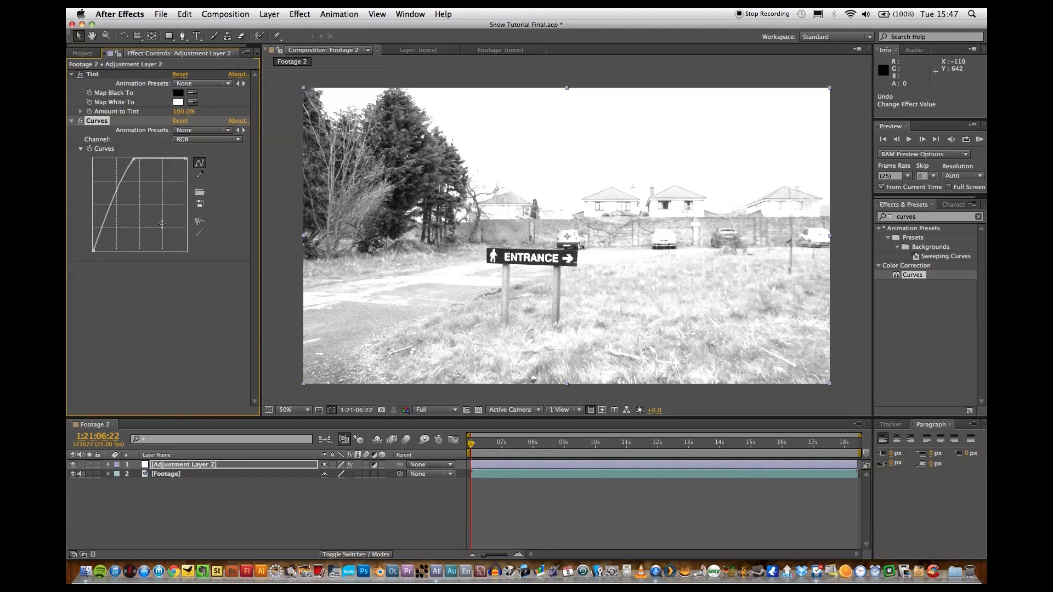
Collapse the Tint and Curves settings and add another copy of the Footage clip above the adjustment layer.
{"action": "left_click", "coordinate": [71, 121]}
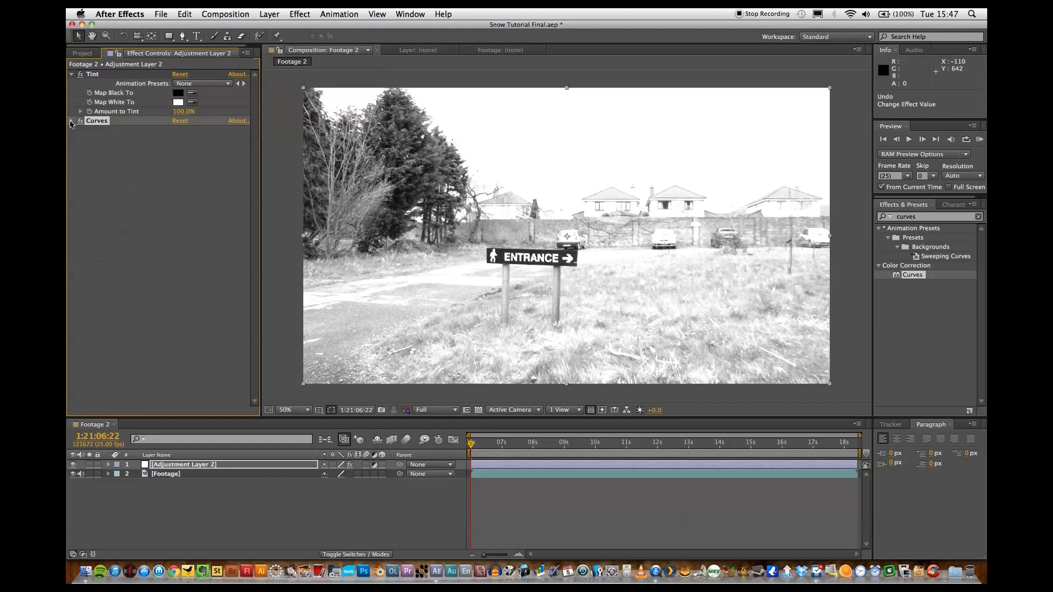
{"action": "left_click", "coordinate": [71, 74]}
{"action": "left_click", "coordinate": [82, 54]}
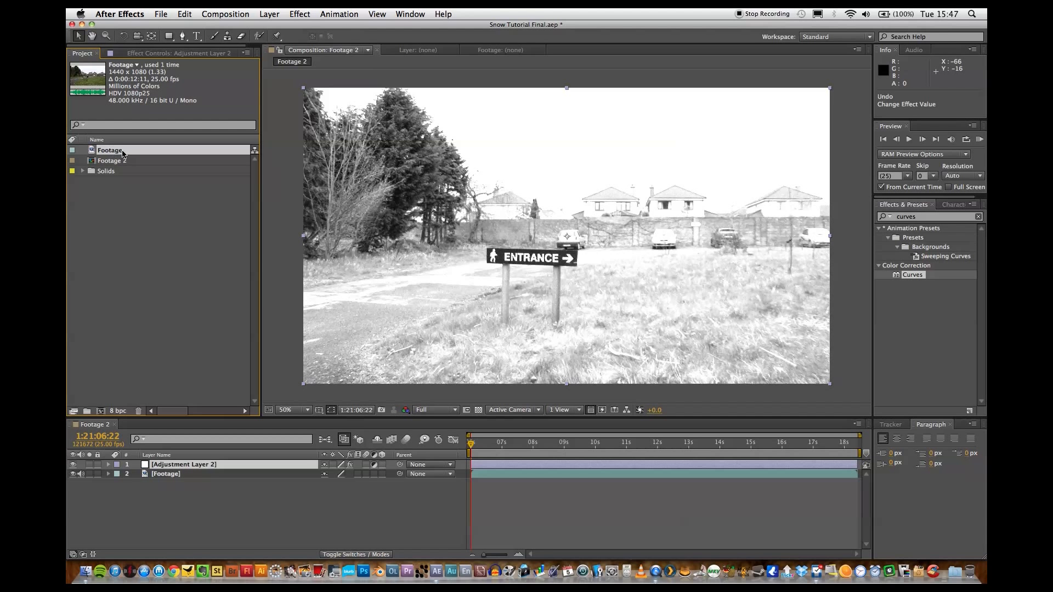
{"action": "left_click_drag", "start_coordinate": [116, 152], "coordinate": [193, 464]}
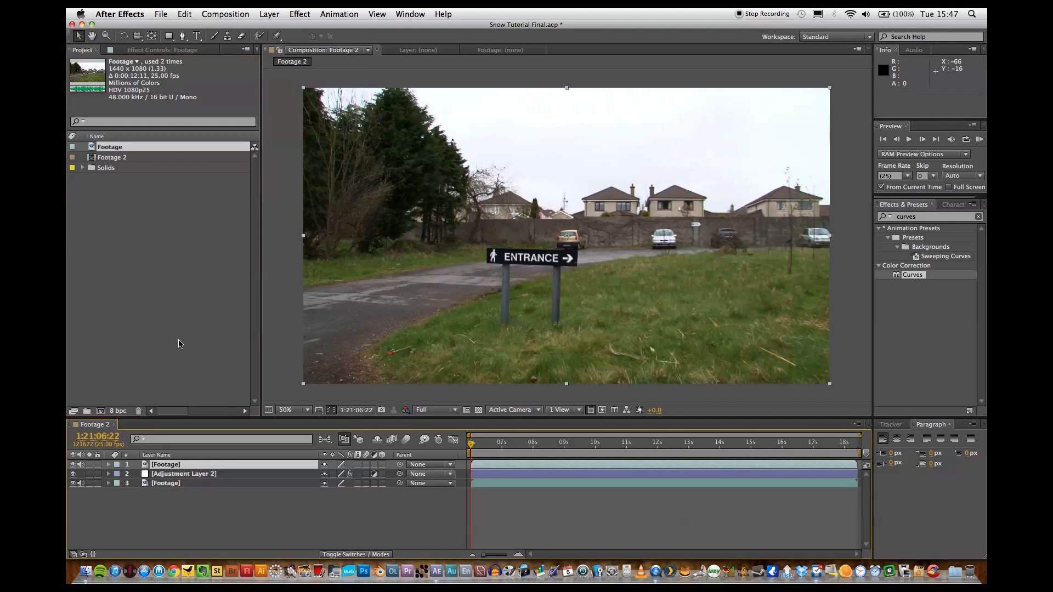
Draw a closed Pen tool mask on the top Footage layer enclosing the trees, houses, wall and sky, following the ground line.
{"action": "left_click", "coordinate": [183, 37]}
{"action": "left_click", "coordinate": [460, 245]}
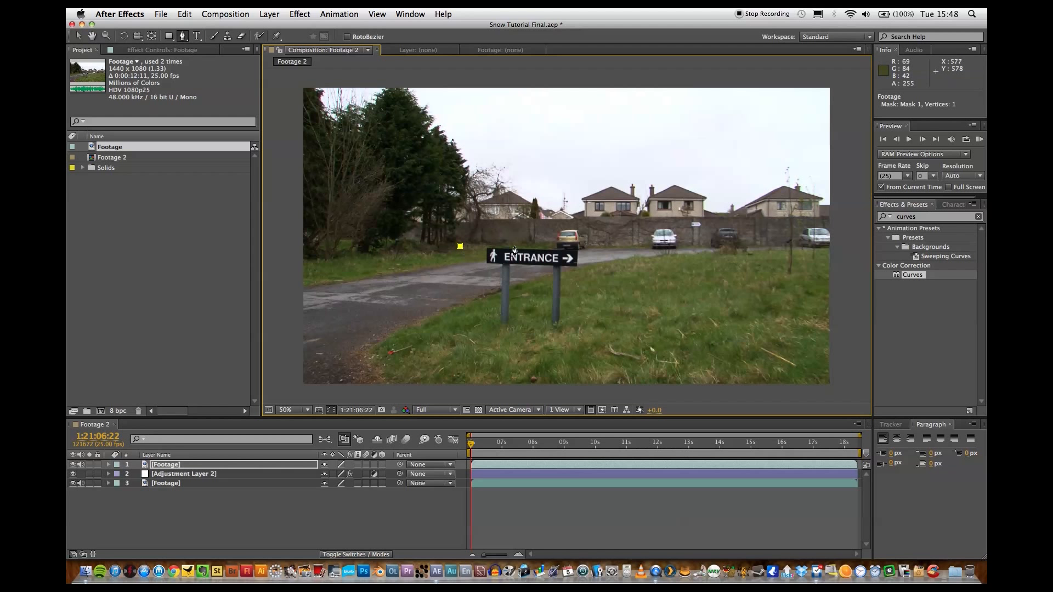
{"action": "left_click", "coordinate": [516, 245]}
{"action": "left_click", "coordinate": [597, 247]}
{"action": "left_click", "coordinate": [680, 249]}
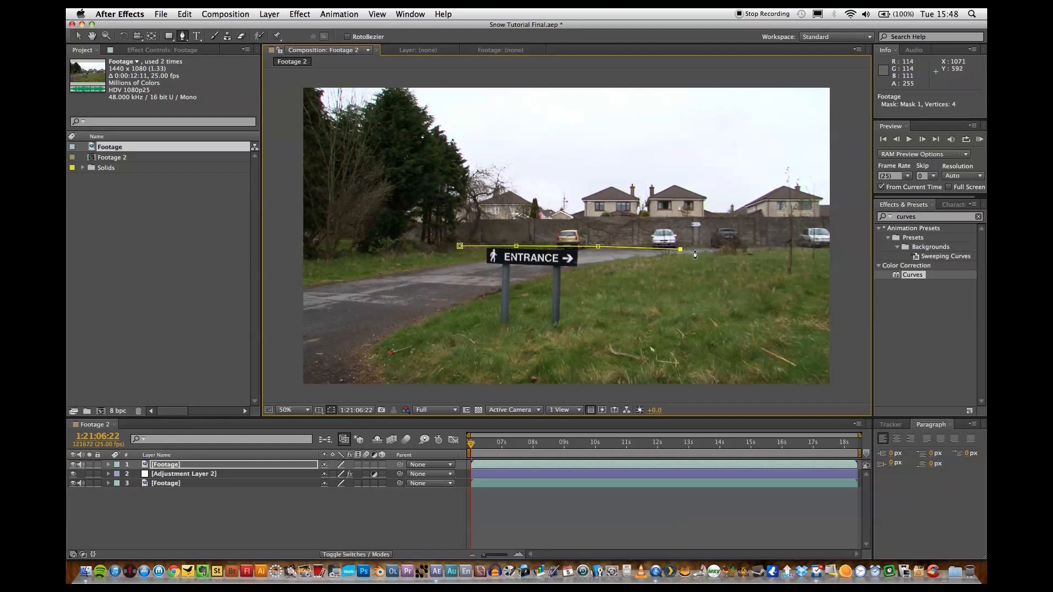
{"action": "left_click", "coordinate": [764, 245]}
{"action": "left_click", "coordinate": [828, 249]}
{"action": "left_click", "coordinate": [849, 250]}
{"action": "left_click", "coordinate": [837, 79]}
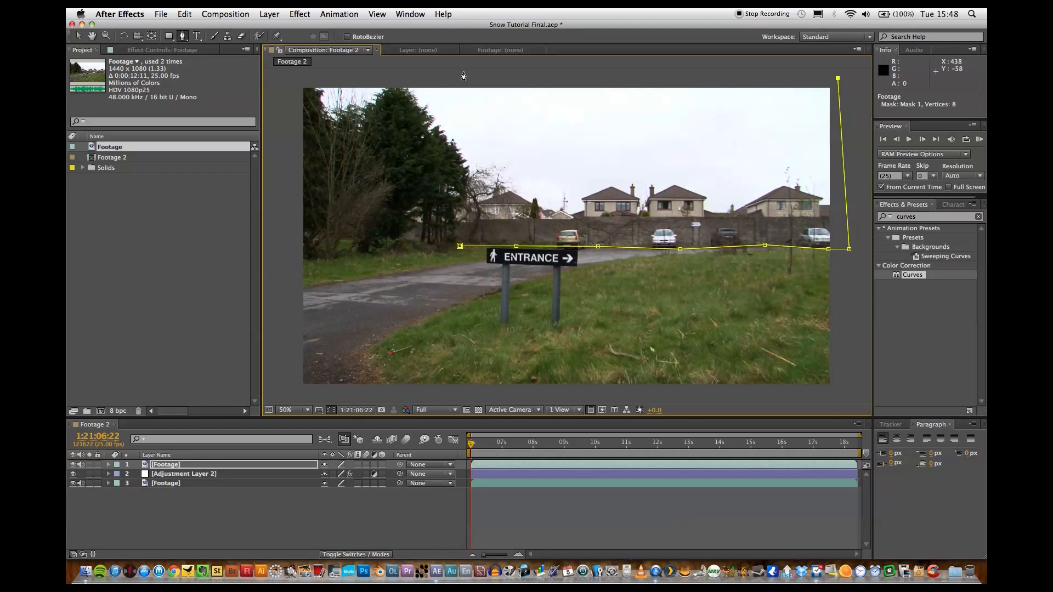
{"action": "left_click", "coordinate": [290, 80]}
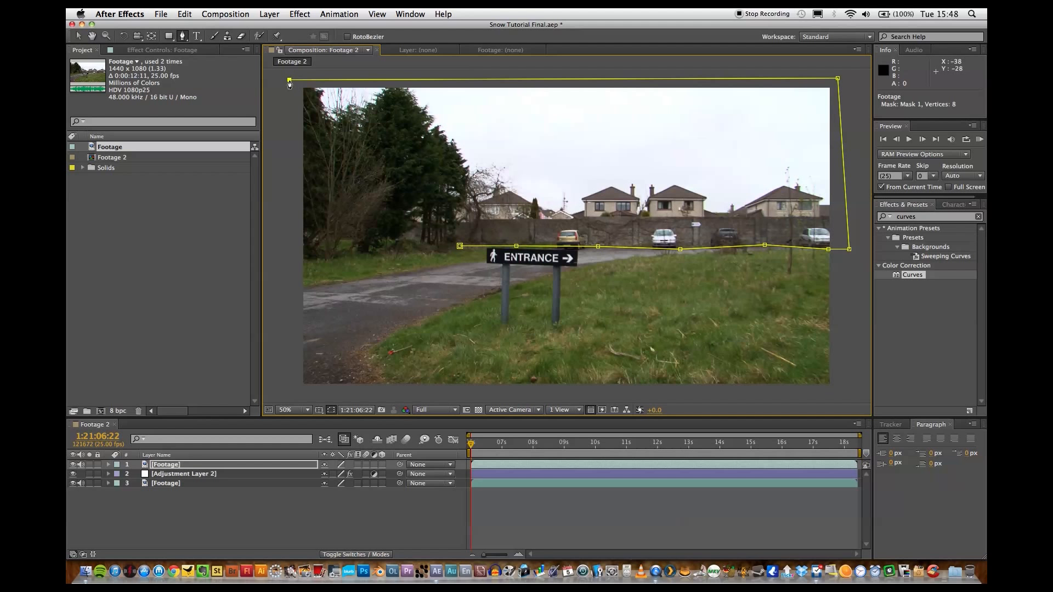
{"action": "left_click", "coordinate": [289, 261]}
{"action": "left_click", "coordinate": [460, 246]}
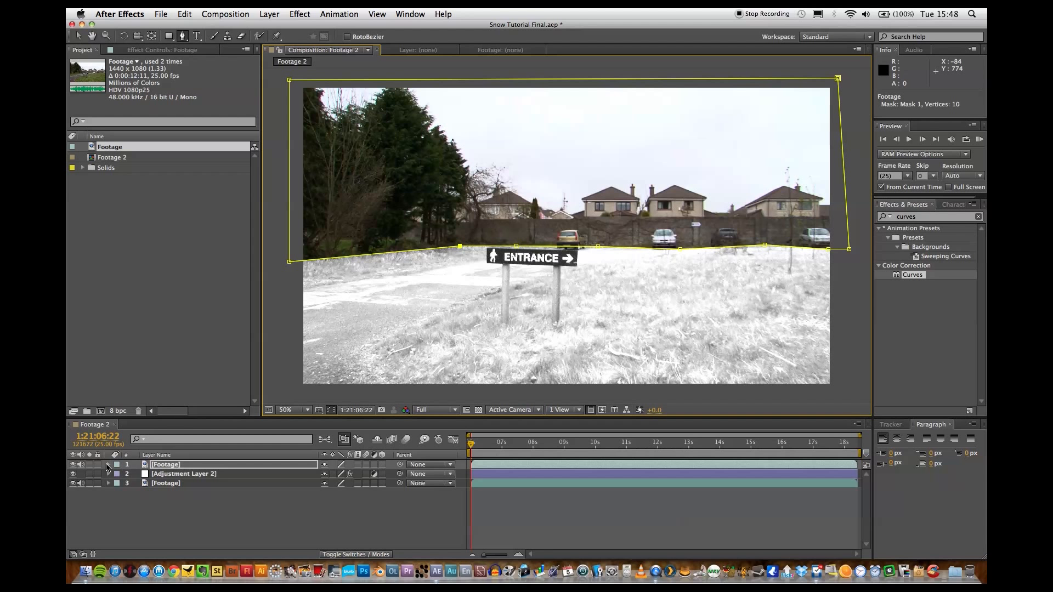
Set Mask 1's feather on the top Footage layer to 30 pixels and collapse the layer's properties.
{"action": "left_click", "coordinate": [109, 464]}
{"action": "left_click", "coordinate": [117, 474]}
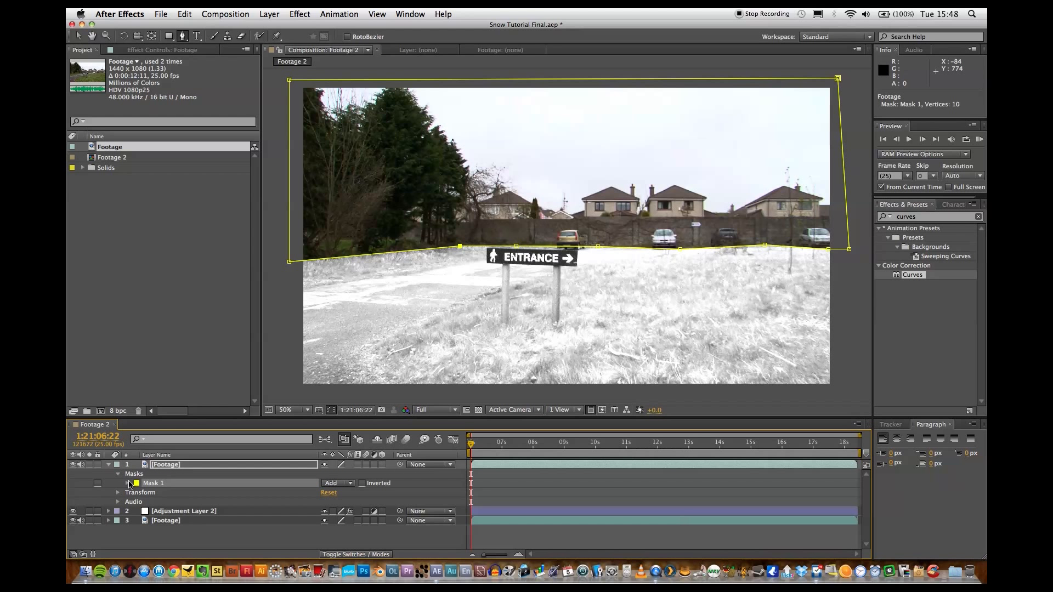
{"action": "left_click", "coordinate": [128, 483]}
{"action": "left_click", "coordinate": [335, 502]}
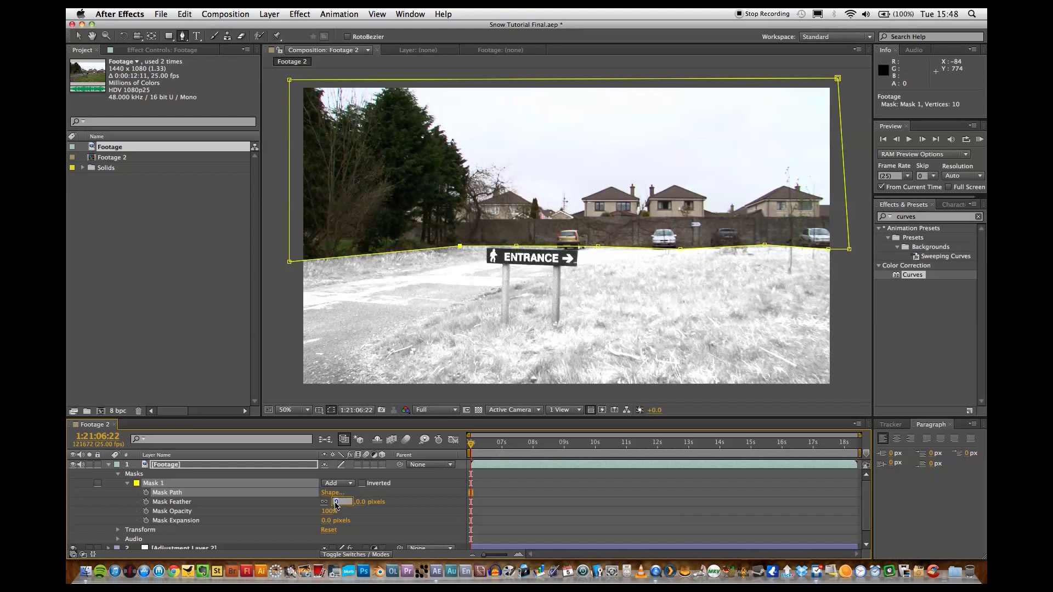
{"action": "type", "text": "30"}
{"action": "key", "text": "Return"}
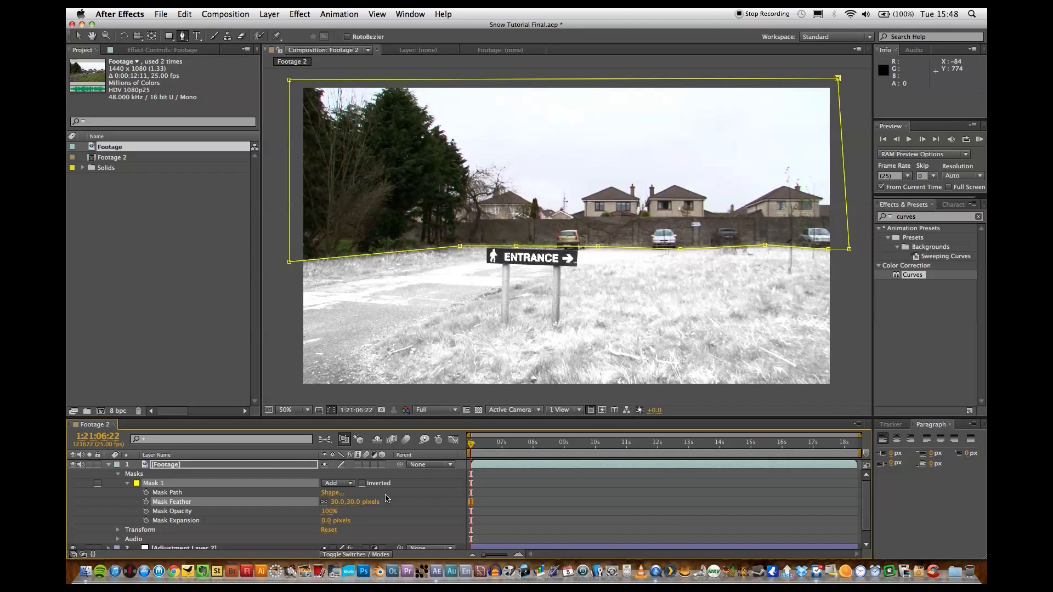
{"action": "left_click", "coordinate": [417, 489]}
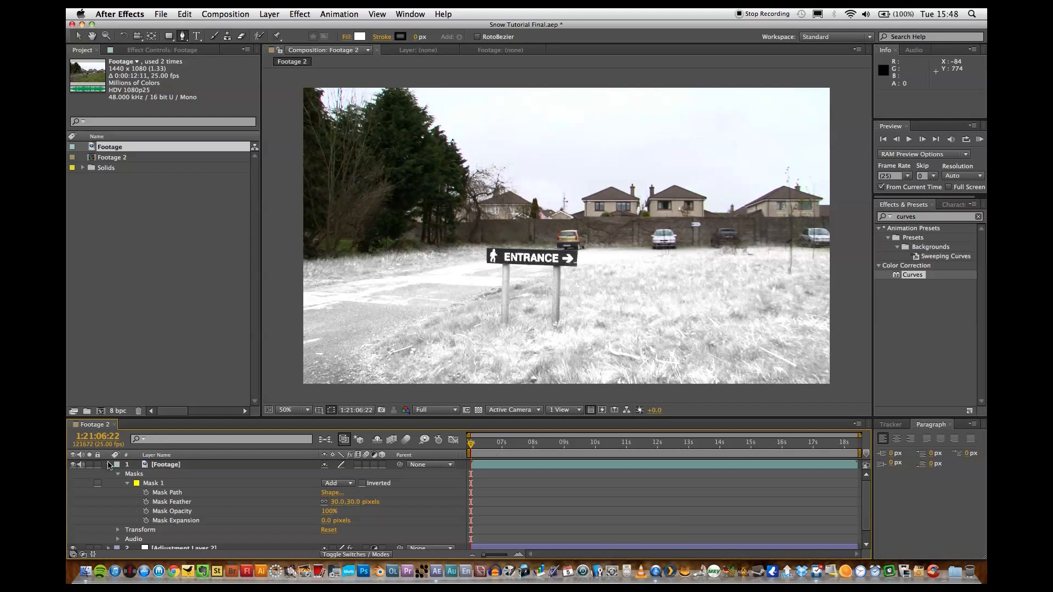
{"action": "left_click", "coordinate": [109, 464]}
Add another copy of the Footage clip at the top of the layer stack and rename the masked layer Wall.
{"action": "left_click_drag", "start_coordinate": [102, 148], "coordinate": [172, 471]}
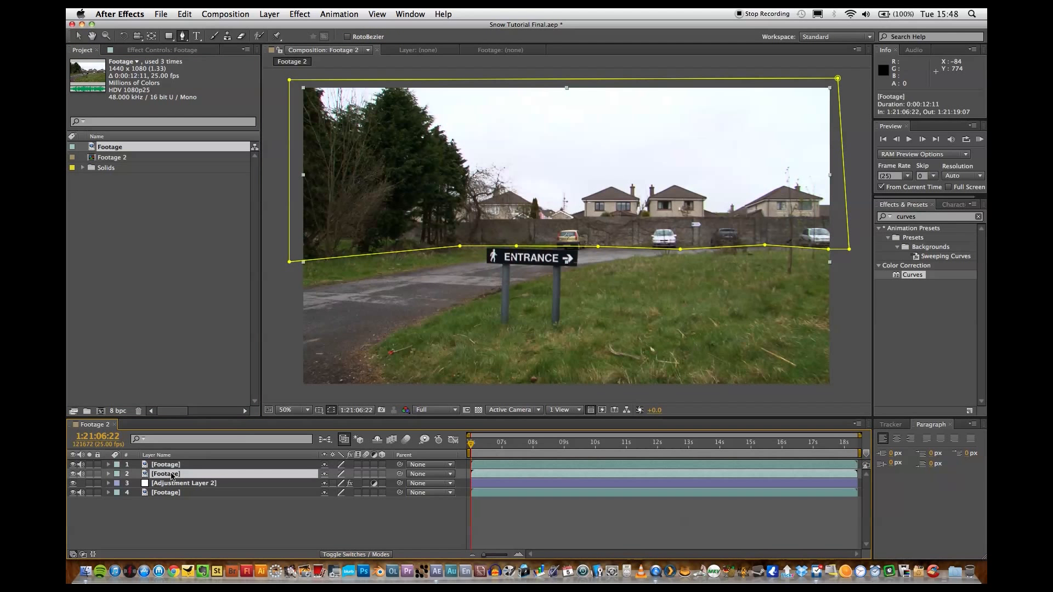
{"action": "key", "text": "Return"}
{"action": "type", "text": "Wa"}
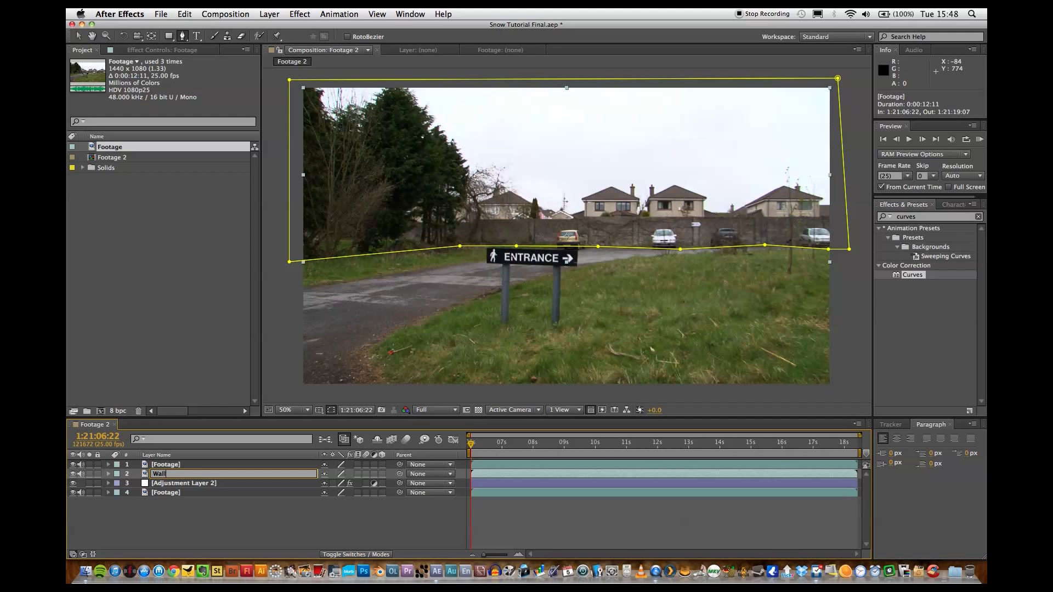
{"action": "type", "text": "ll"}
{"action": "key", "text": "Return"}
Rename the topmost Footage layer Trees.
{"action": "left_click", "coordinate": [170, 465]}
{"action": "key", "text": "Return"}
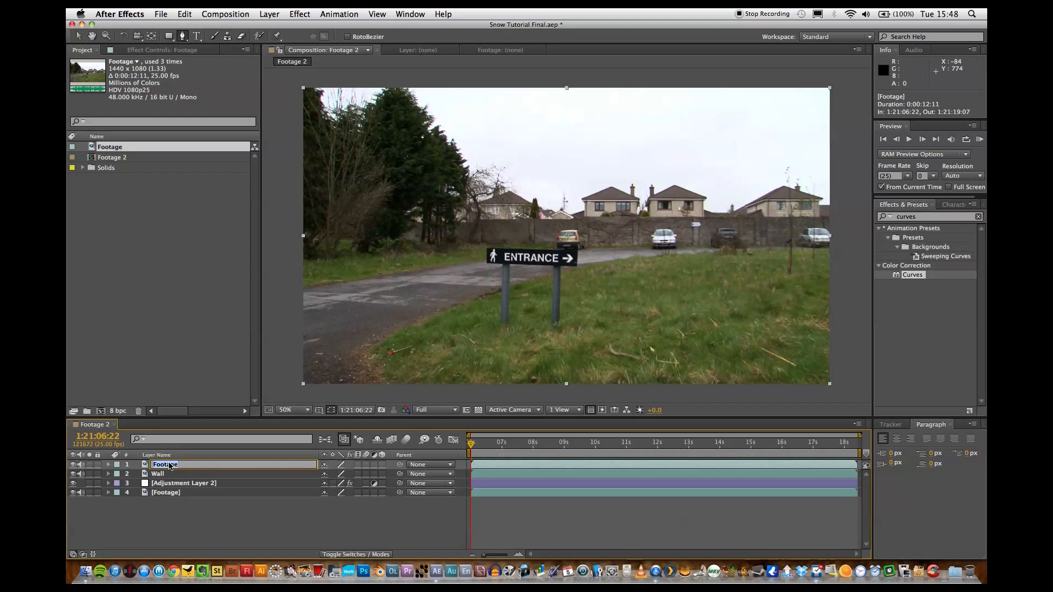
{"action": "type", "text": "Trees"}
{"action": "key", "text": "Return"}
{"action": "left_click", "coordinate": [178, 510]}
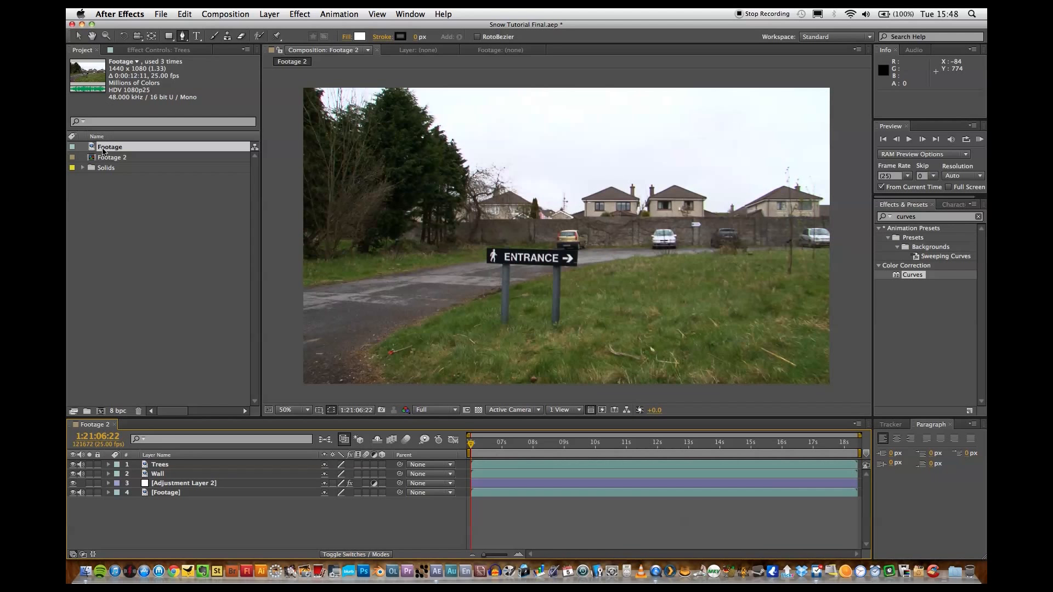
Draw a closed Pen tool mask around the group of trees on the Trees layer, then return to the Selection tool and deselect.
{"action": "left_click", "coordinate": [167, 467]}
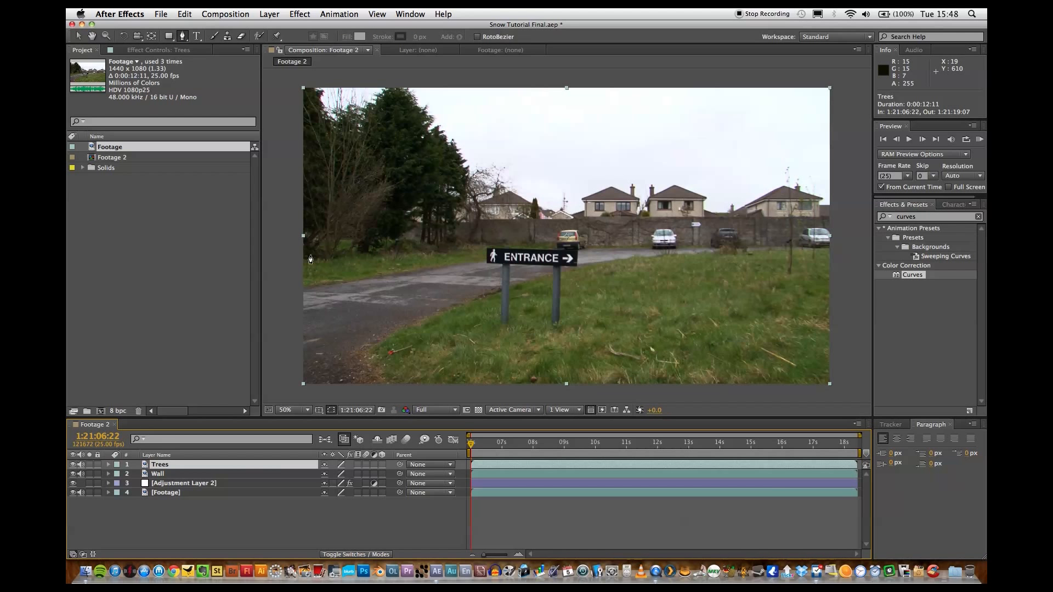
{"action": "left_click", "coordinate": [305, 260]}
{"action": "left_click", "coordinate": [359, 252]}
{"action": "left_click", "coordinate": [413, 252]}
{"action": "left_click", "coordinate": [460, 247]}
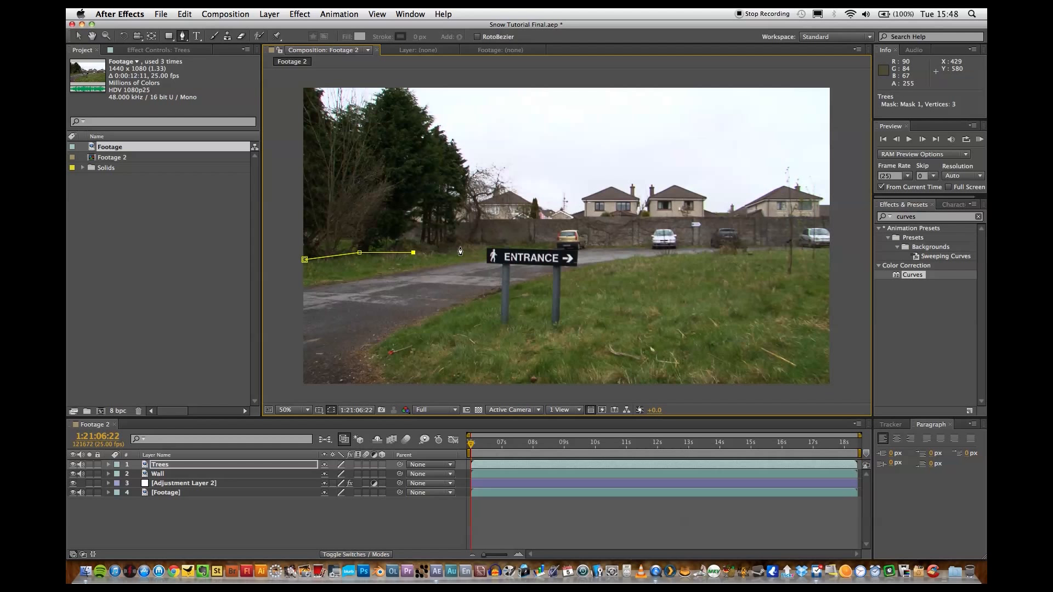
{"action": "left_click", "coordinate": [471, 208]}
{"action": "left_click", "coordinate": [468, 156]}
{"action": "left_click", "coordinate": [439, 123]}
{"action": "left_click", "coordinate": [409, 87]}
{"action": "left_click", "coordinate": [365, 76]}
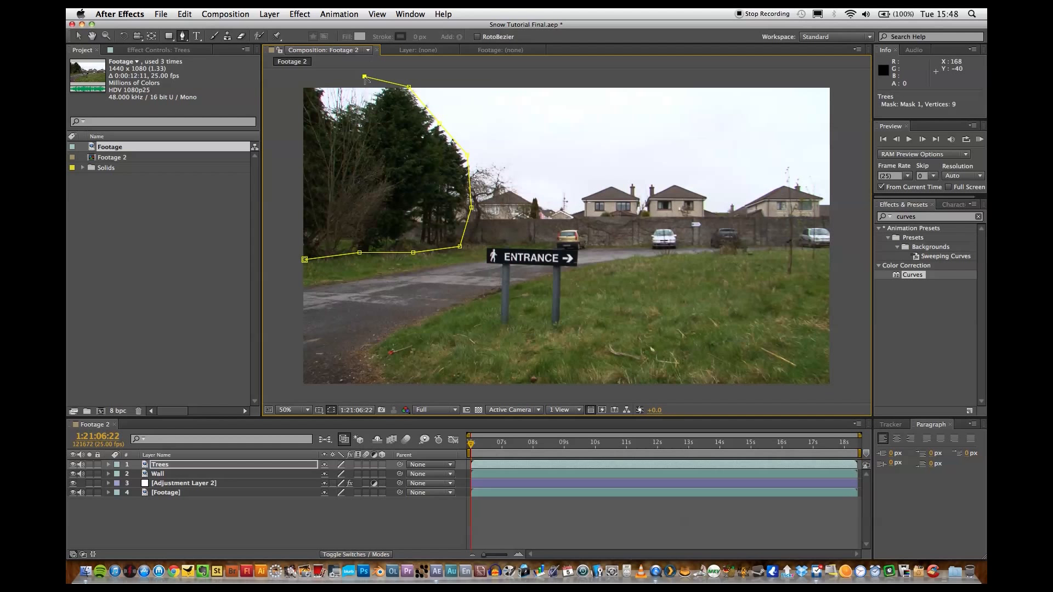
{"action": "left_click", "coordinate": [289, 79]}
{"action": "left_click", "coordinate": [291, 263]}
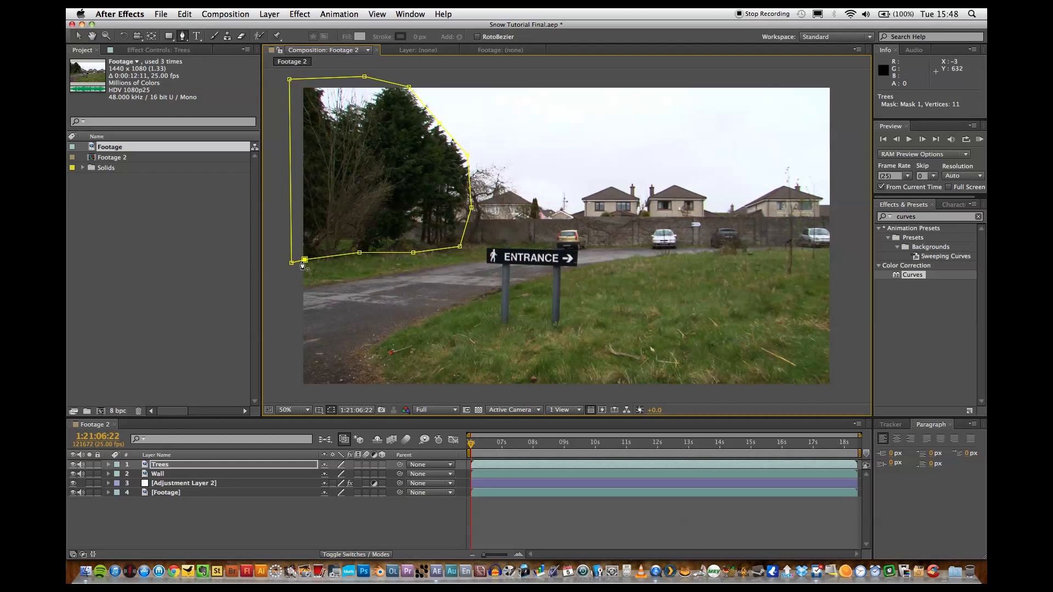
{"action": "left_click", "coordinate": [304, 259]}
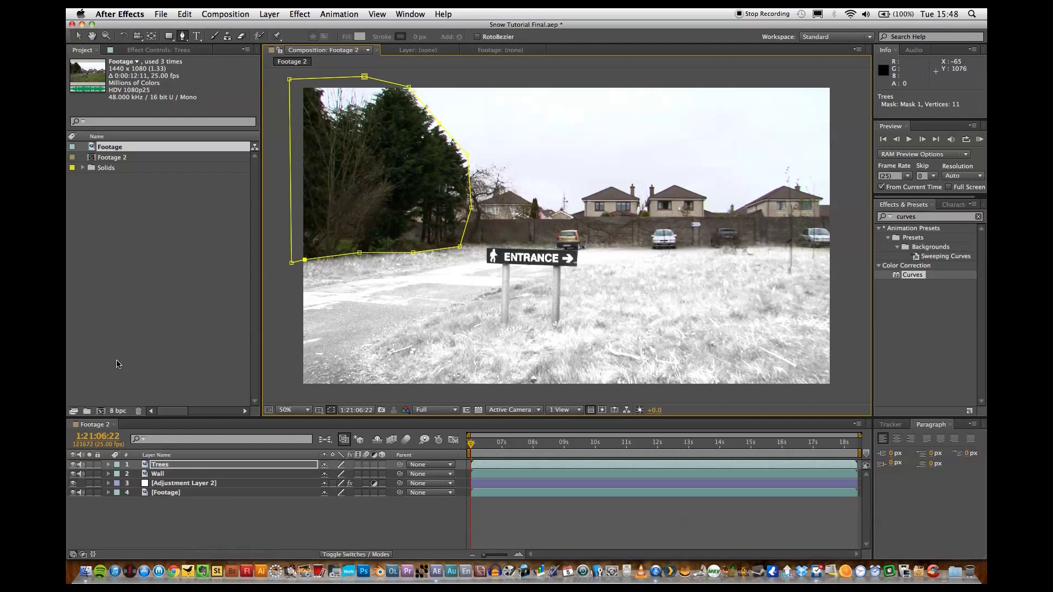
{"action": "left_click", "coordinate": [79, 35]}
{"action": "left_click", "coordinate": [244, 537]}
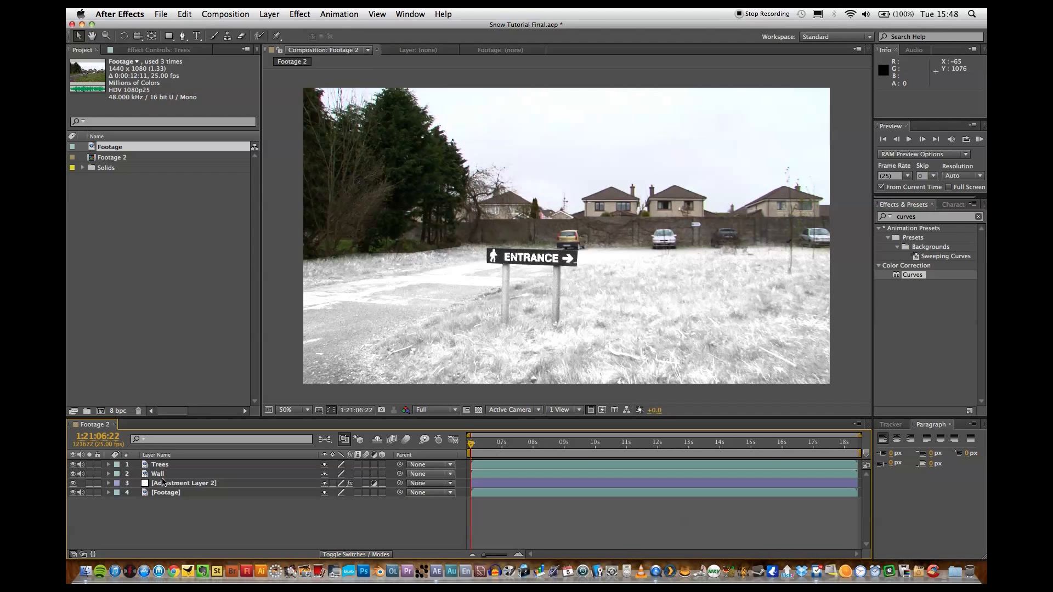
Set Mask 1's feather on the Trees layer to 100 pixels, then deselect and collapse the layer's properties.
{"action": "left_click", "coordinate": [159, 465]}
{"action": "left_click", "coordinate": [108, 465]}
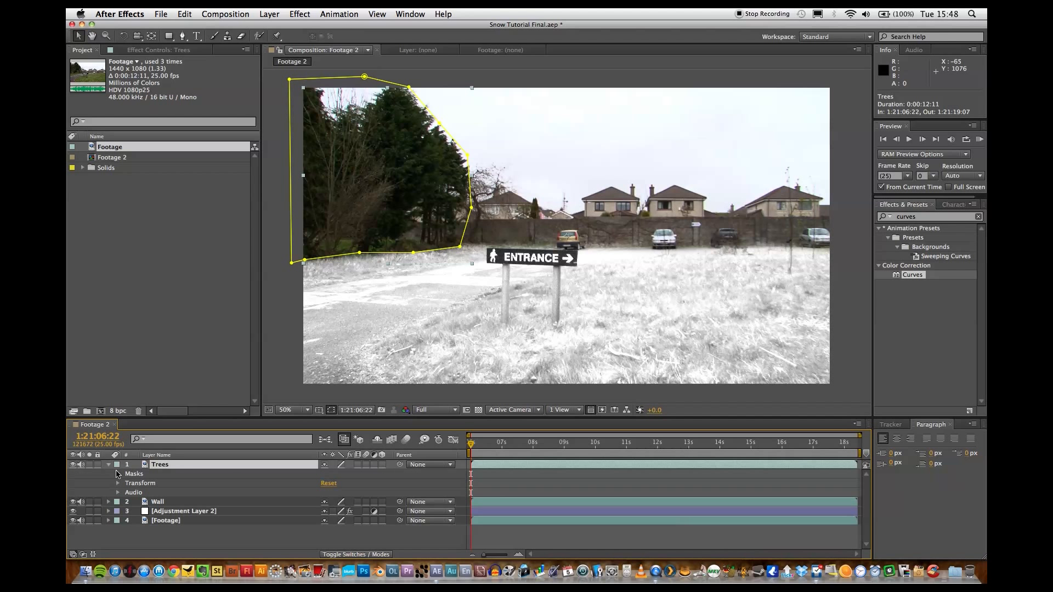
{"action": "left_click", "coordinate": [118, 474]}
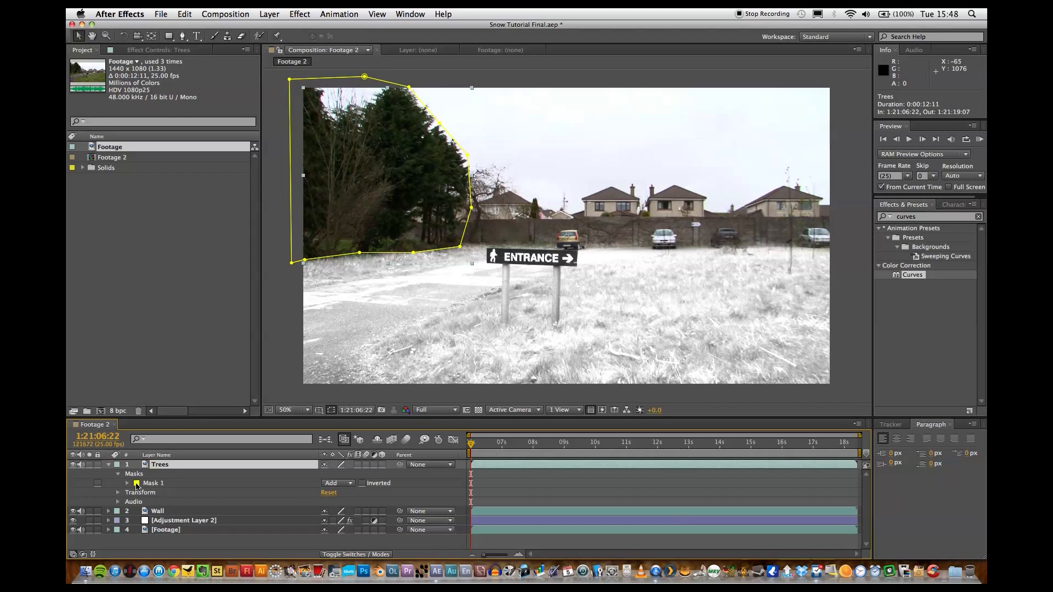
{"action": "left_click", "coordinate": [127, 484]}
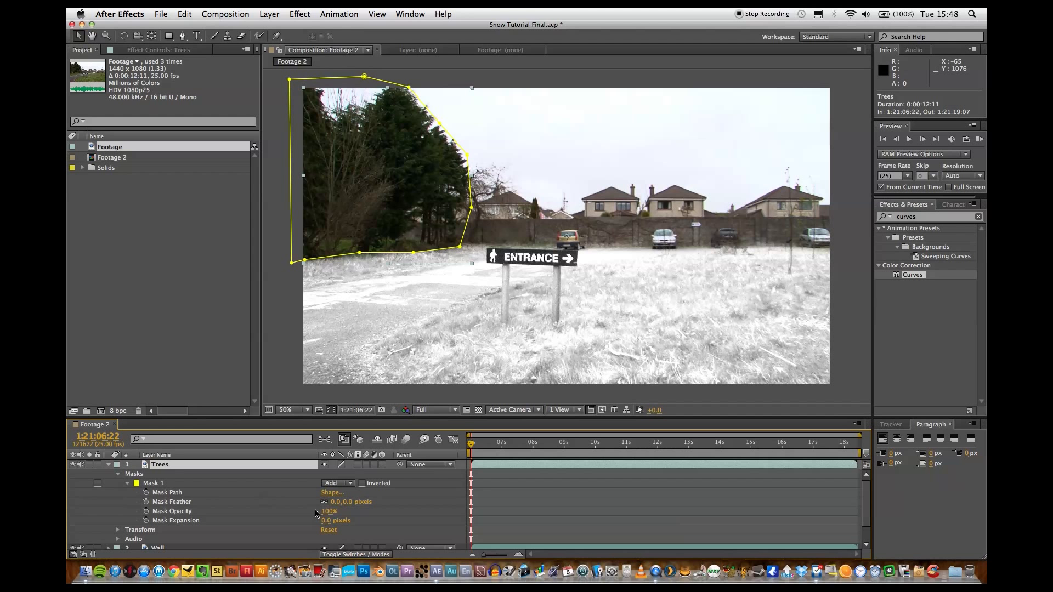
{"action": "left_click", "coordinate": [336, 501]}
{"action": "type", "text": "1"}
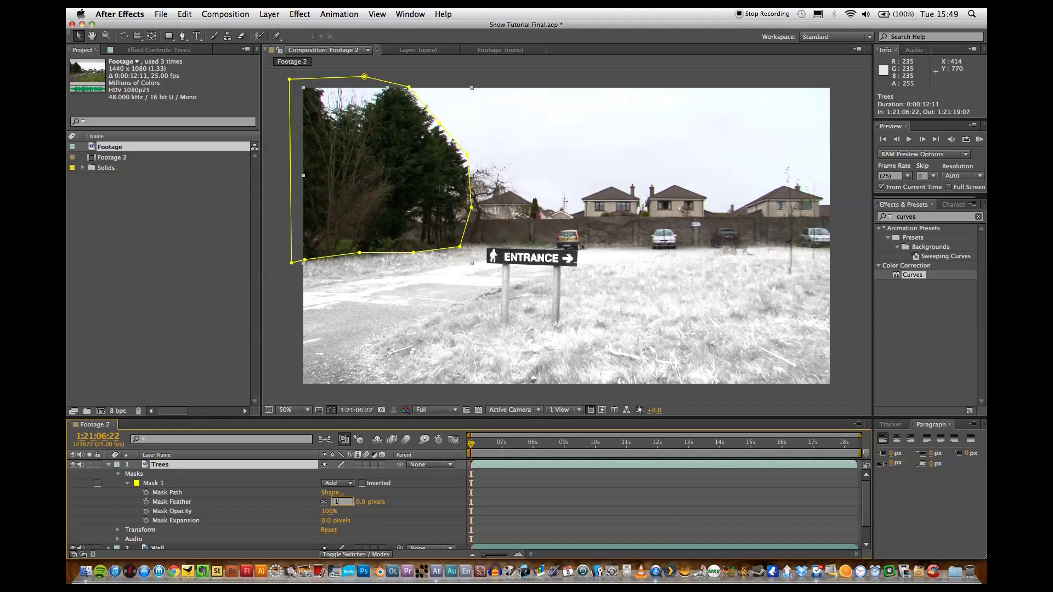
{"action": "key", "text": "Return"}
{"action": "key", "text": "super+shift+a"}
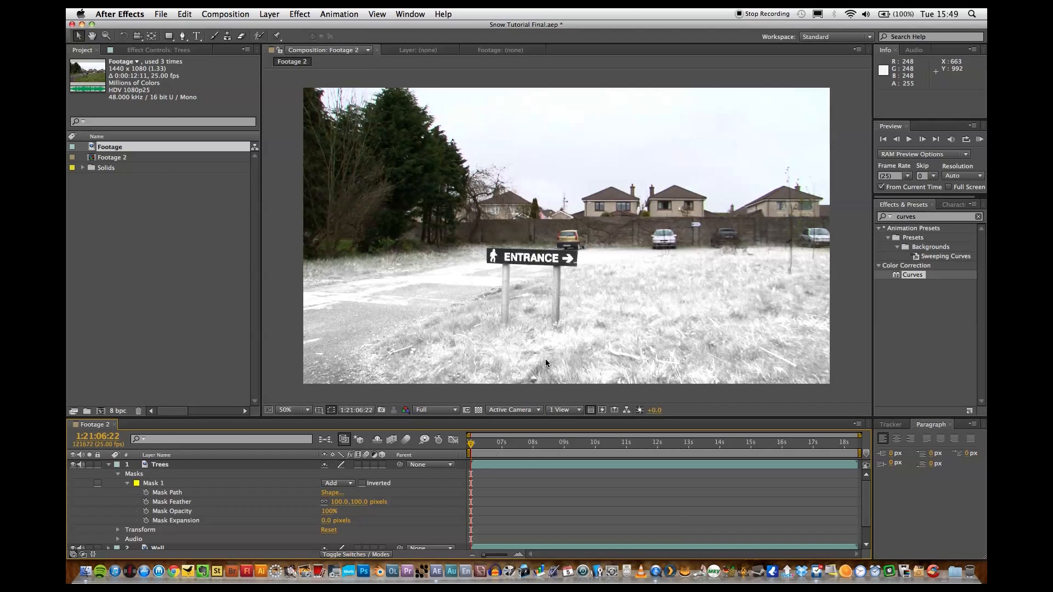
{"action": "left_click", "coordinate": [109, 465]}
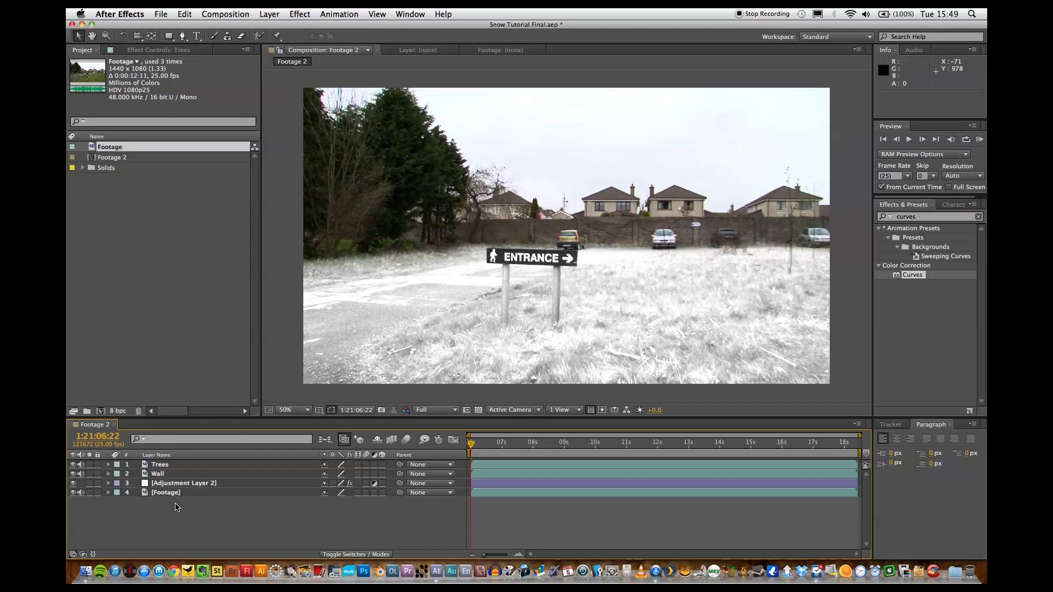
Add a new adjustment layer above the Trees layer.
{"action": "left_click", "coordinate": [269, 14]}
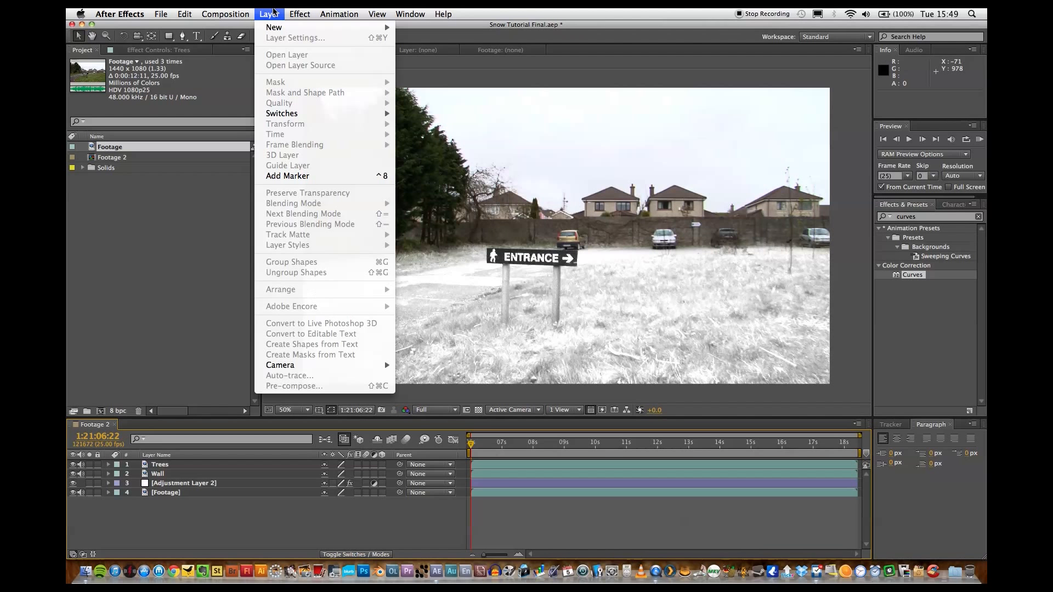
{"action": "mouse_move", "coordinate": [275, 26]}
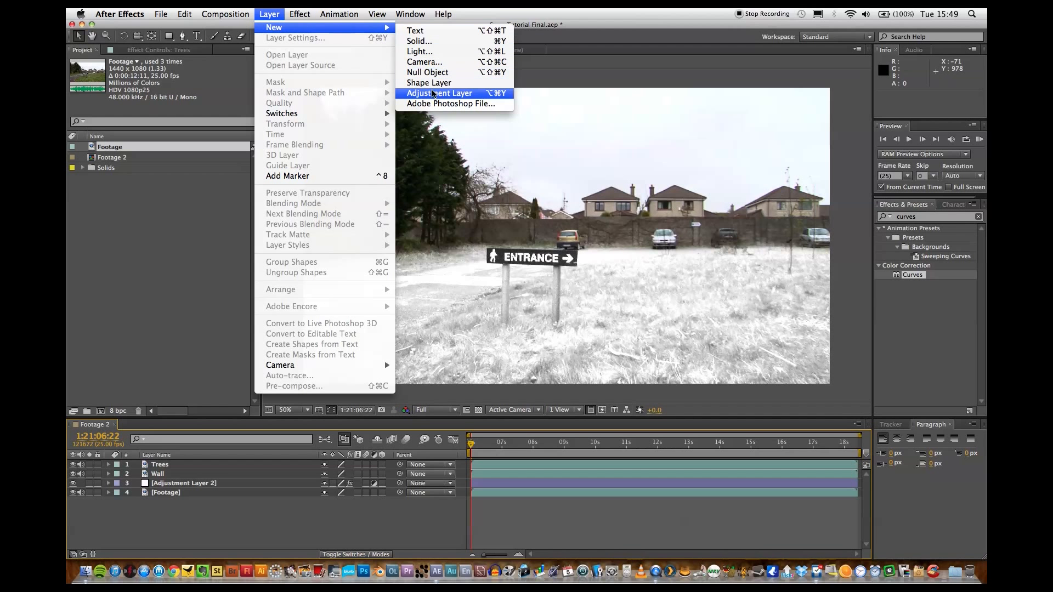
{"action": "left_click", "coordinate": [433, 93]}
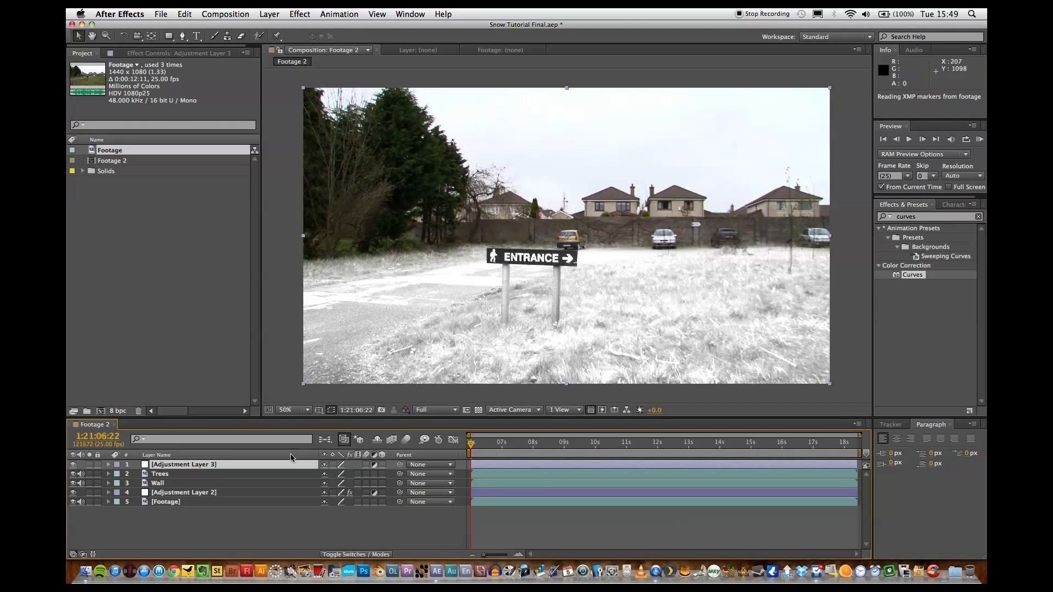
Copy Mask 1 from the Trees layer onto Adjustment Layer 3 and collapse the Trees layer's properties.
{"action": "left_click", "coordinate": [108, 474]}
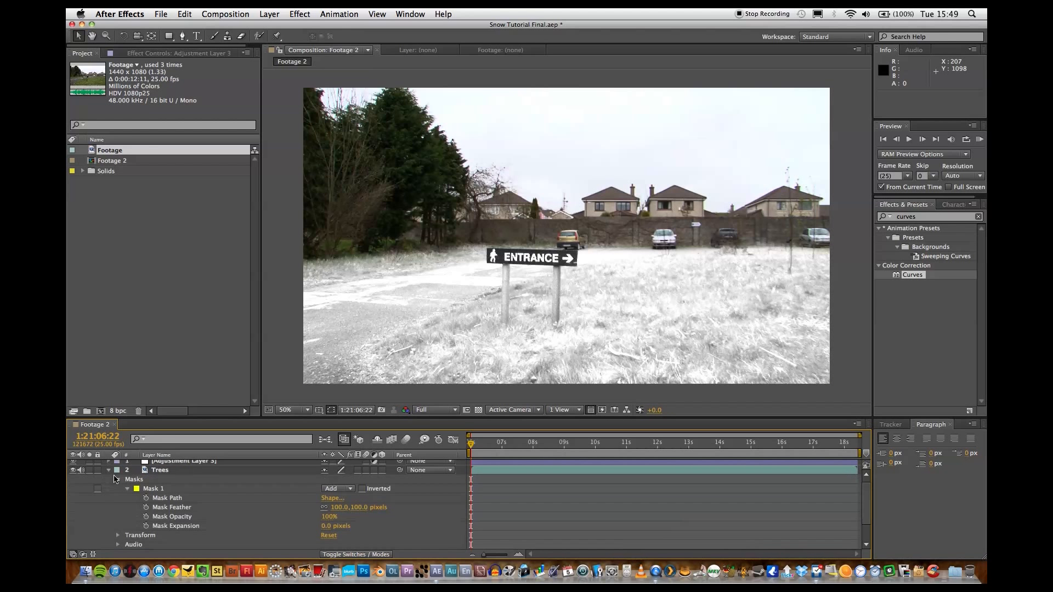
{"action": "left_click", "coordinate": [145, 489]}
{"action": "scroll", "coordinate": [146, 490], "scroll_direction": "up", "scroll_amount": 1}
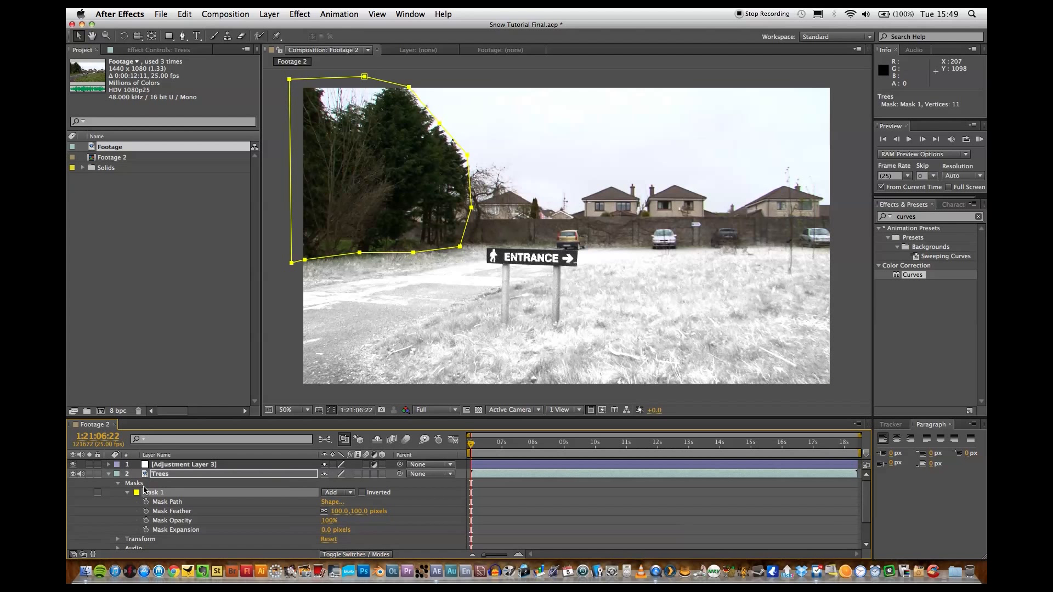
{"action": "left_click", "coordinate": [148, 466]}
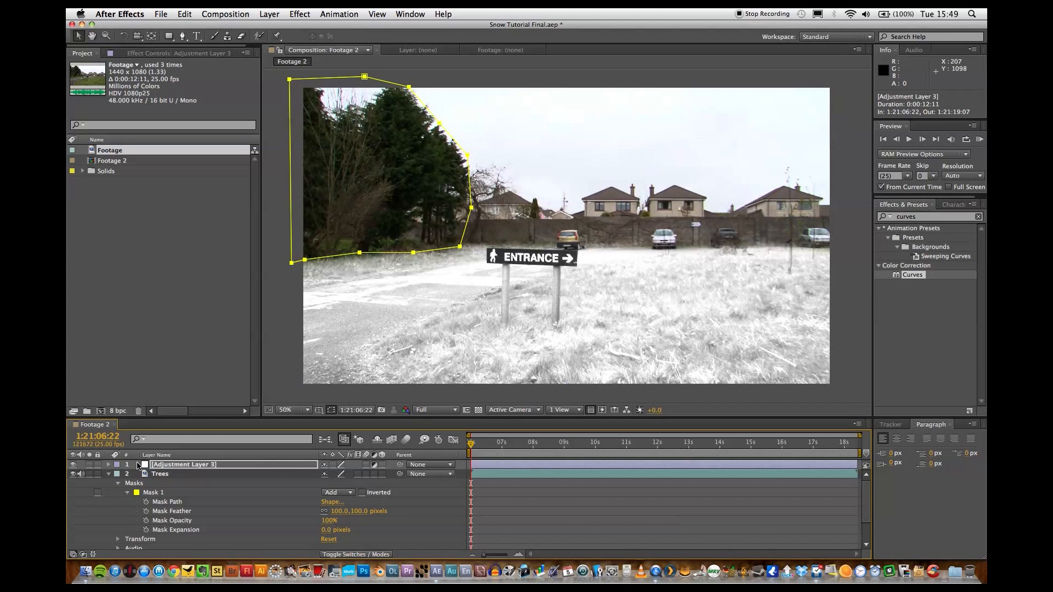
{"action": "left_click", "coordinate": [110, 474]}
{"action": "left_click", "coordinate": [185, 467]}
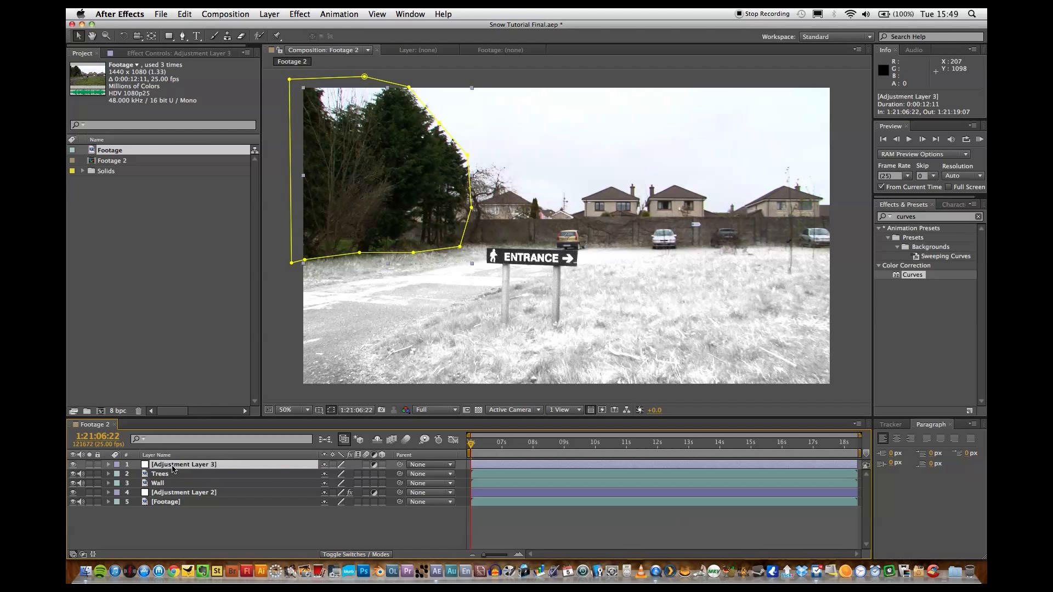
Apply the Curves and Tint effects to Adjustment Layer 3 and place Tint ahead of Curves.
{"action": "left_click", "coordinate": [913, 275]}
{"action": "left_click_drag", "start_coordinate": [913, 275], "coordinate": [211, 475]}
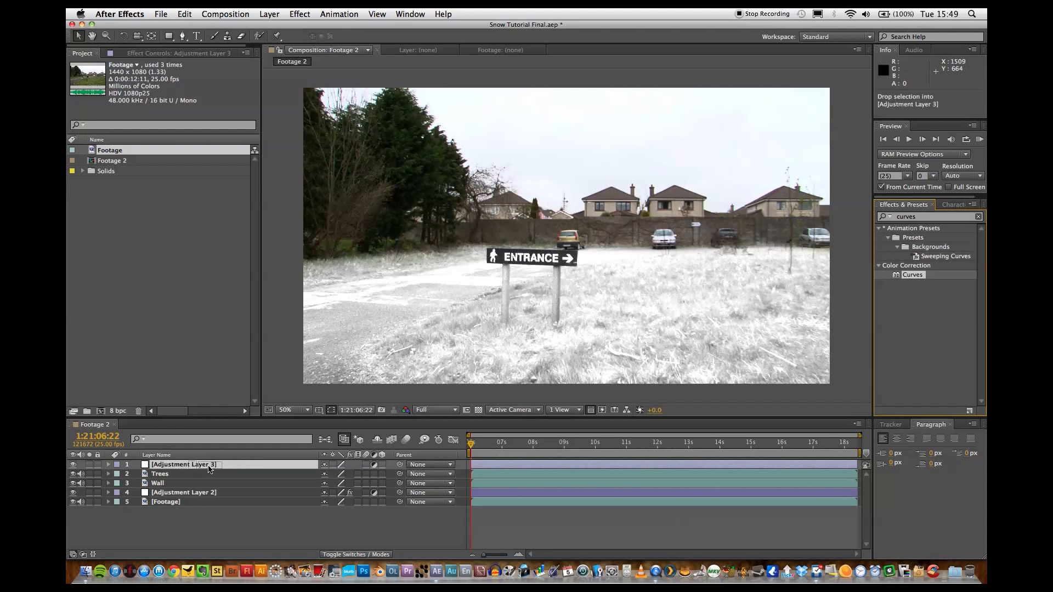
{"action": "double_click", "coordinate": [927, 217]}
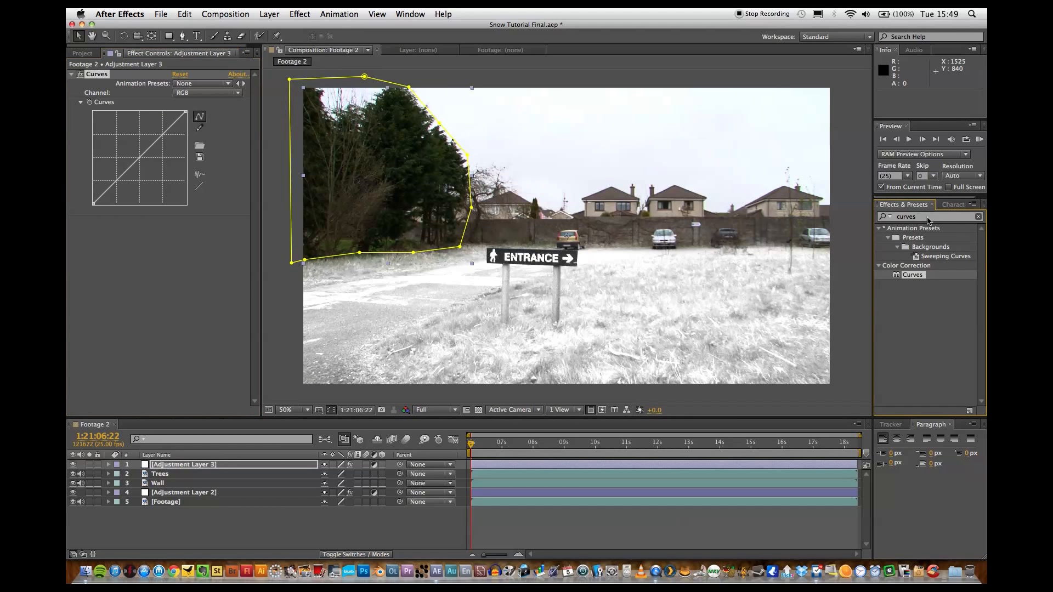
{"action": "type", "text": "tint"}
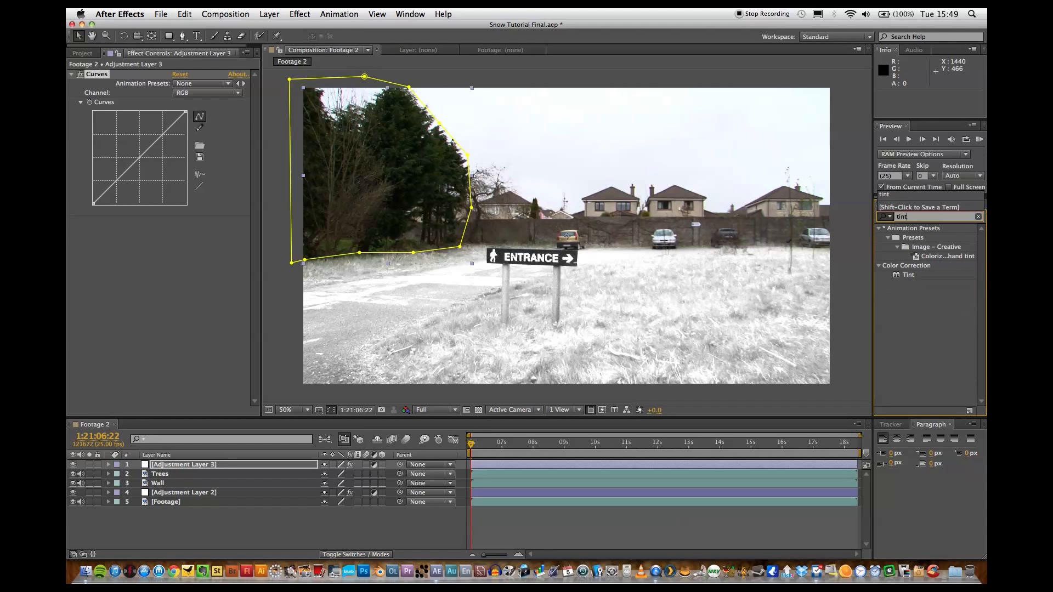
{"action": "left_click_drag", "start_coordinate": [908, 275], "coordinate": [198, 470]}
{"action": "left_click_drag", "start_coordinate": [100, 223], "coordinate": [91, 75]}
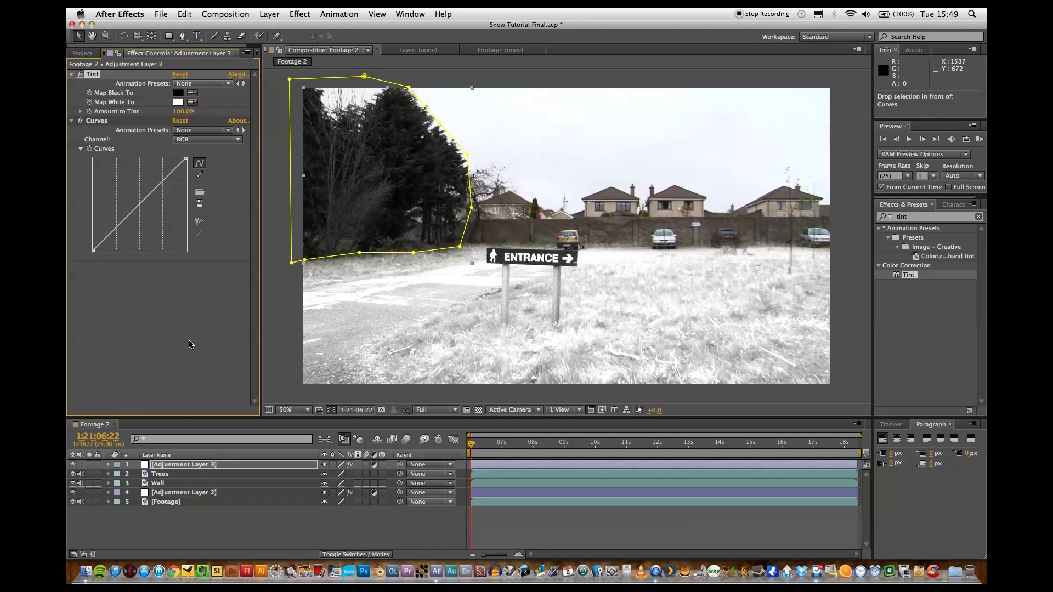
{"action": "left_click", "coordinate": [189, 345]}
Whiten the trees by steepening the RGB curve to peak about a quarter along, set Amount to Tint to 90%, and collapse both effects.
{"action": "left_click_drag", "start_coordinate": [169, 167], "coordinate": [120, 159]}
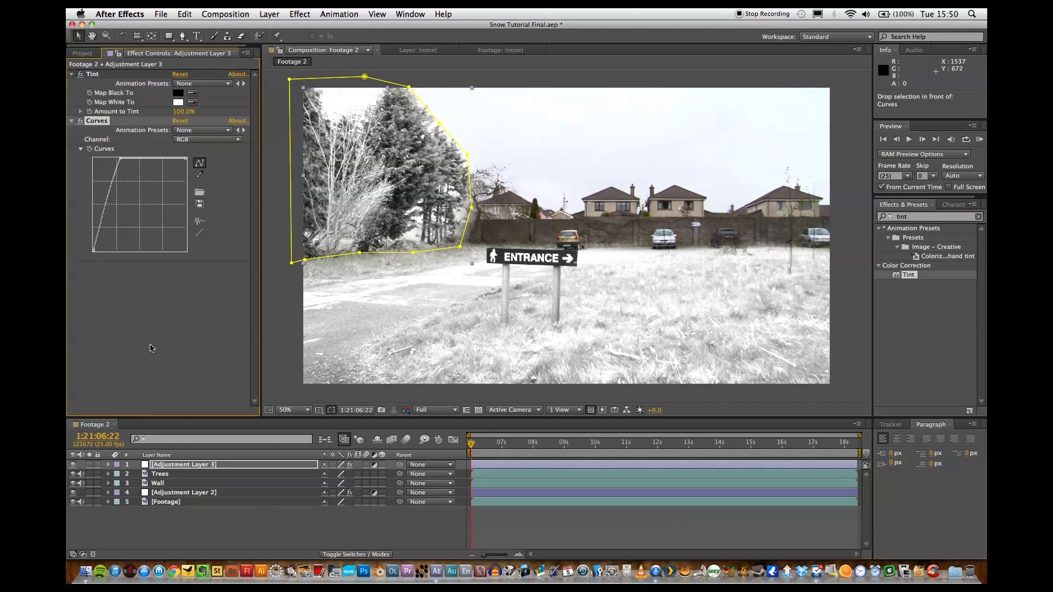
{"action": "left_click", "coordinate": [152, 349]}
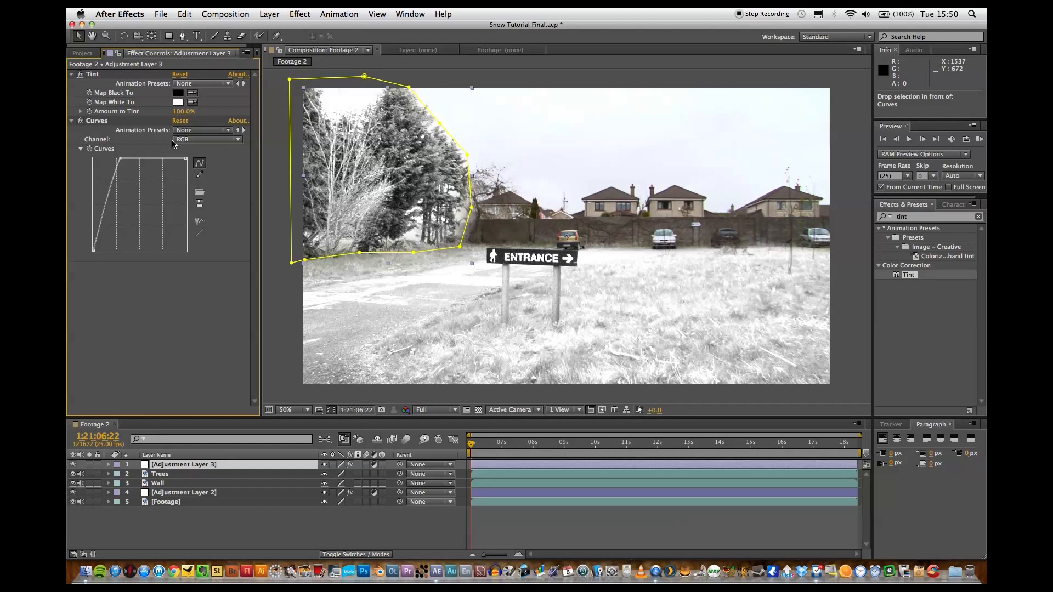
{"action": "left_click_drag", "start_coordinate": [181, 112], "coordinate": [178, 113]}
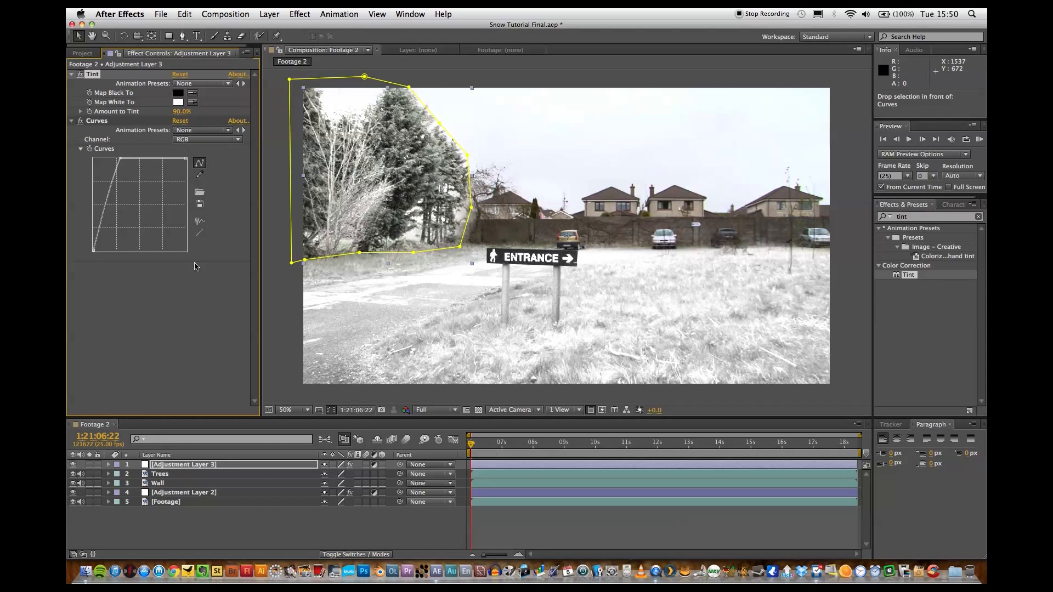
{"action": "left_click", "coordinate": [202, 328]}
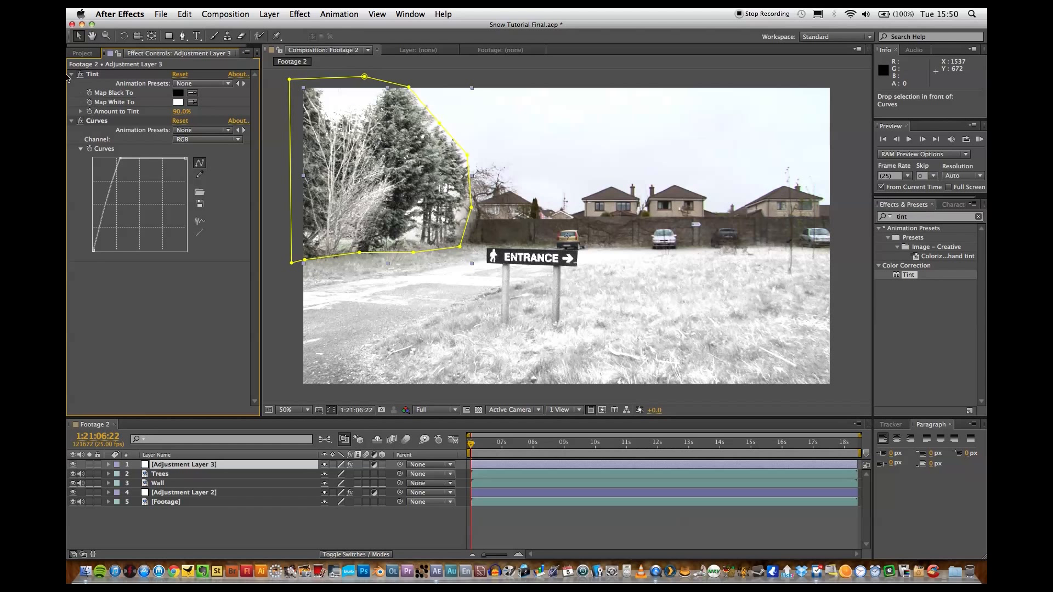
{"action": "left_click", "coordinate": [71, 74]}
{"action": "left_click", "coordinate": [71, 84]}
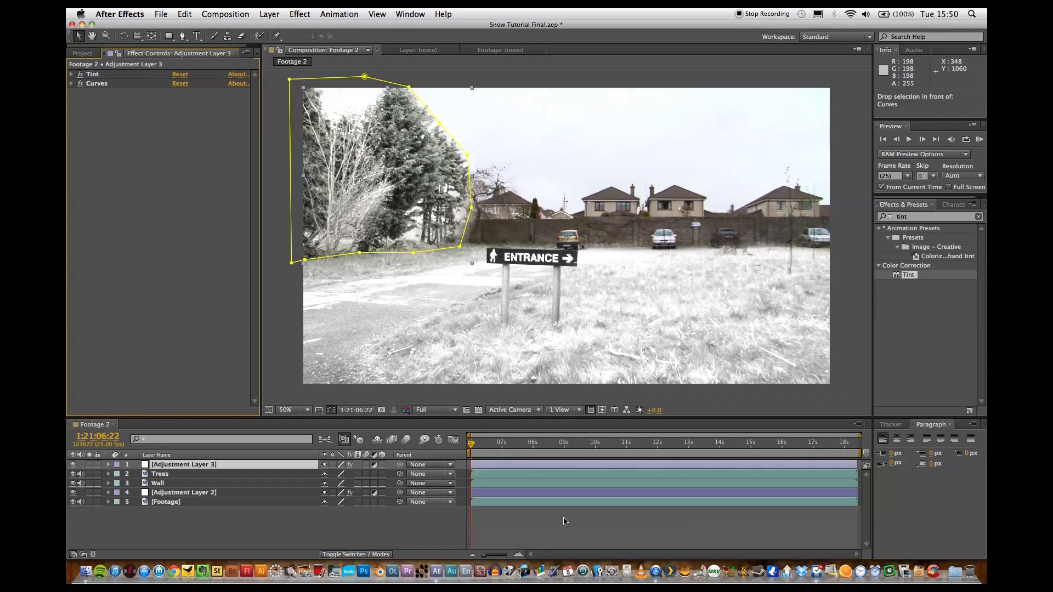
{"action": "left_click", "coordinate": [565, 532]}
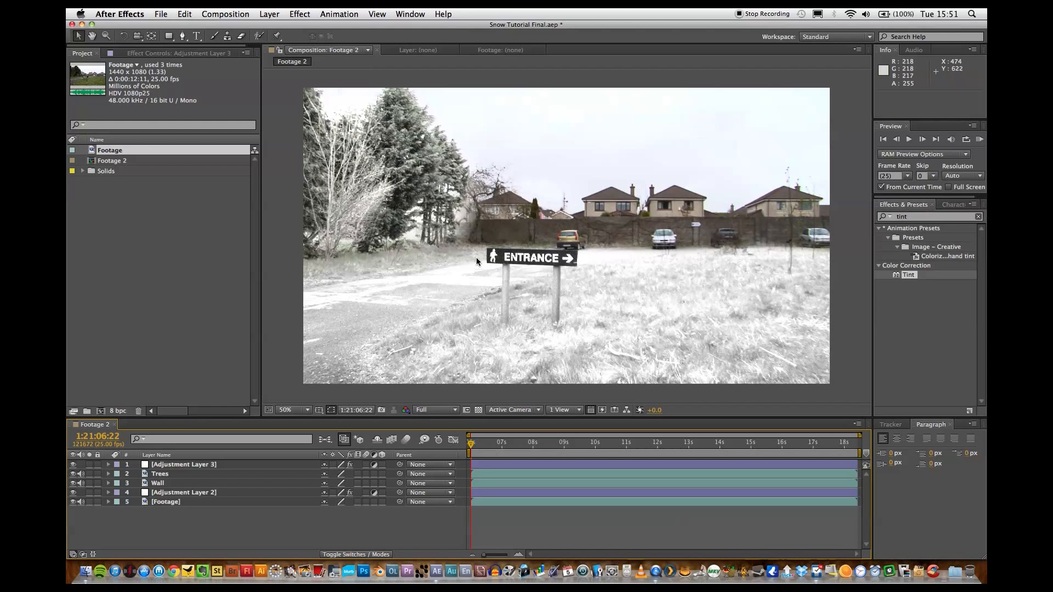
Add a white 1440 x 1080 px solid at the top of the layer stack and hide it.
{"action": "left_click", "coordinate": [270, 14]}
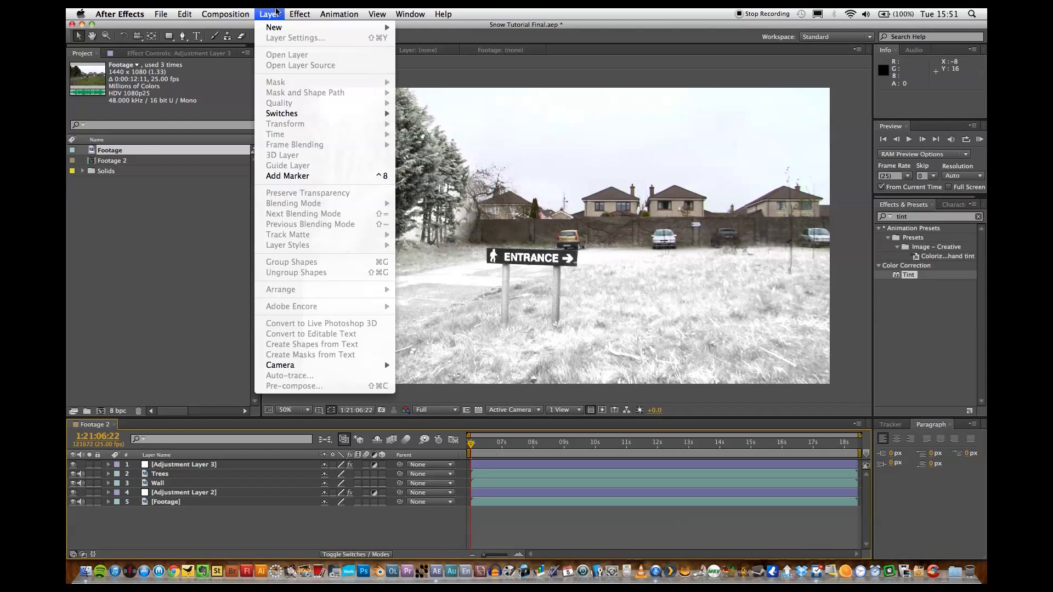
{"action": "mouse_move", "coordinate": [277, 28]}
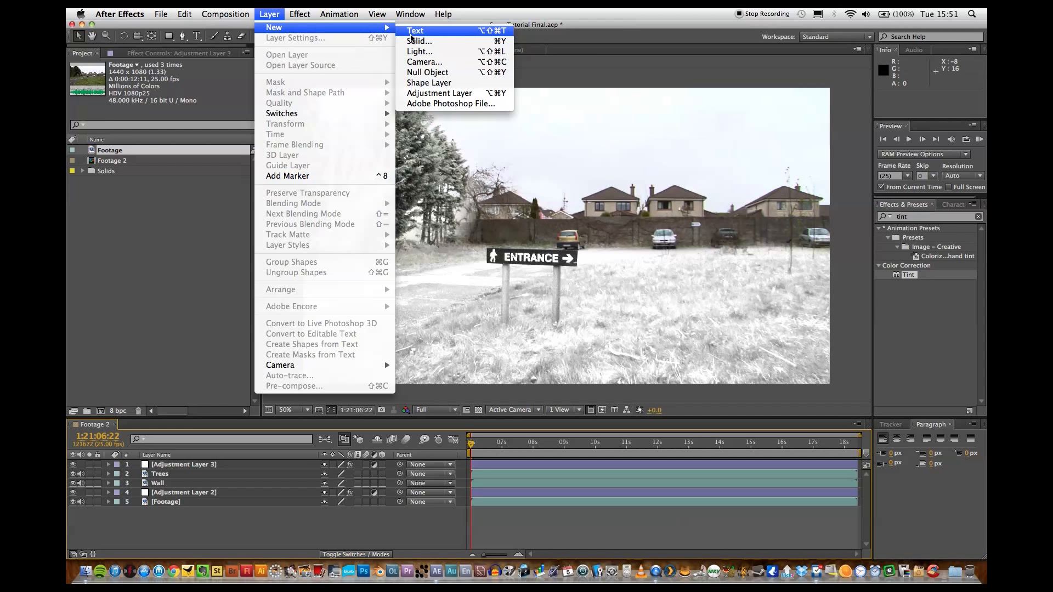
{"action": "left_click", "coordinate": [416, 40]}
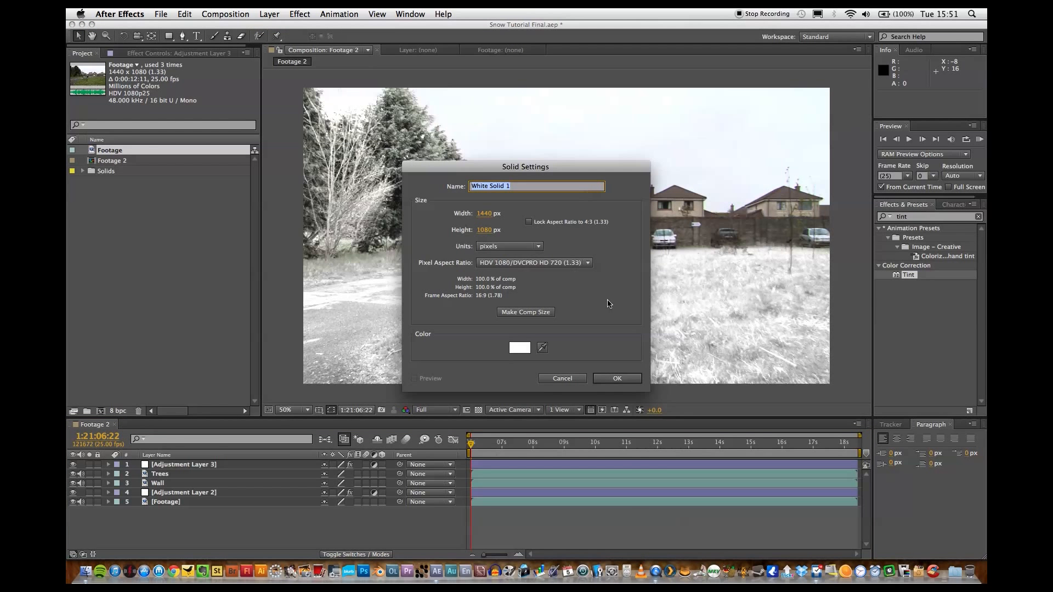
{"action": "left_click", "coordinate": [617, 379]}
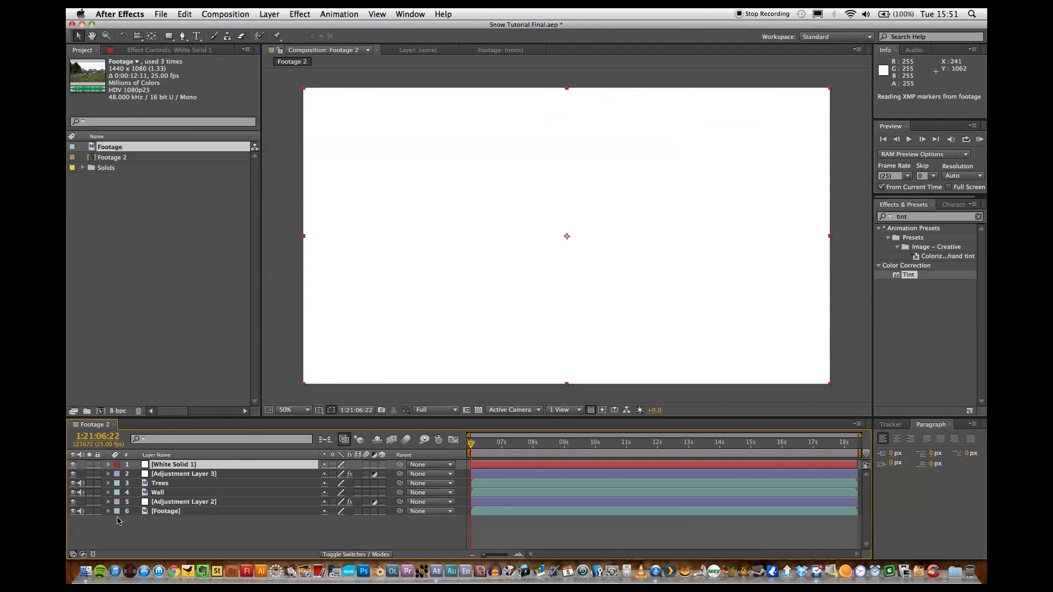
{"action": "left_click", "coordinate": [72, 464]}
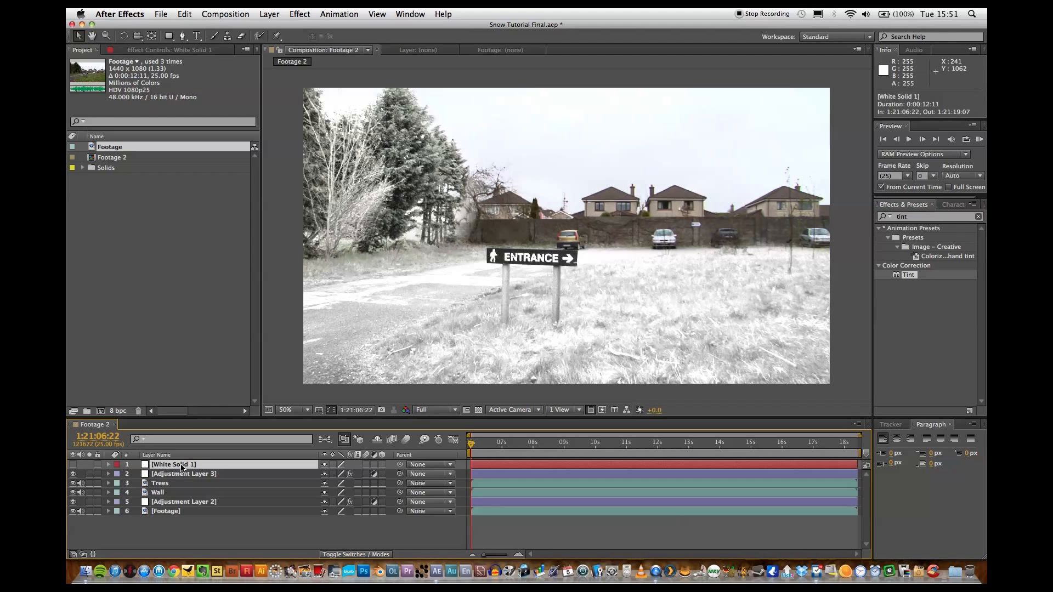
Draw a closed Pen tool mask on White Solid 1 around the wall, houses and sky beside the trees, then show the solid again.
{"action": "left_click", "coordinate": [183, 36]}
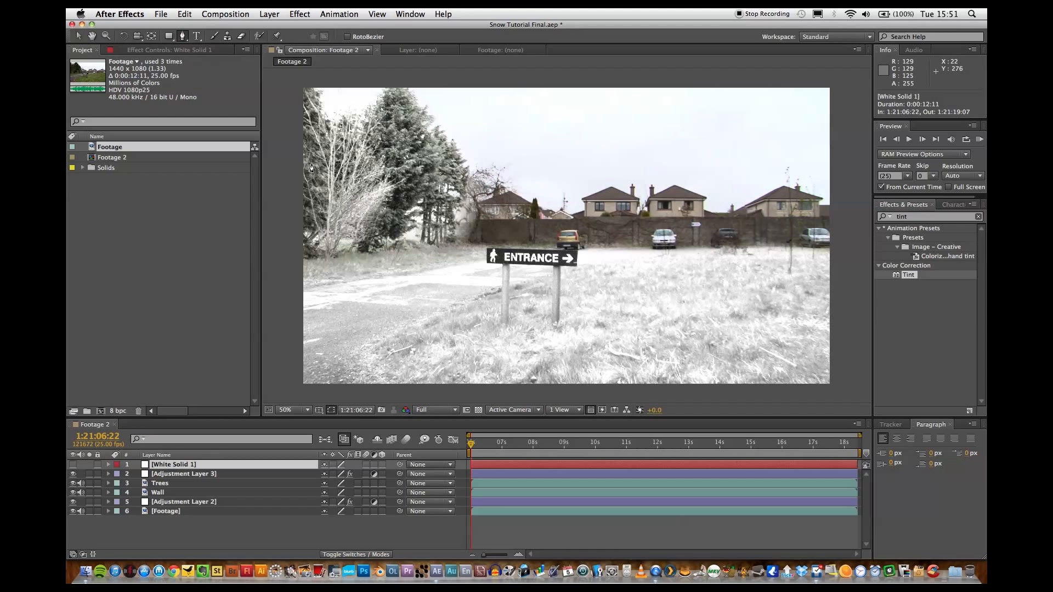
{"action": "left_click", "coordinate": [465, 243]}
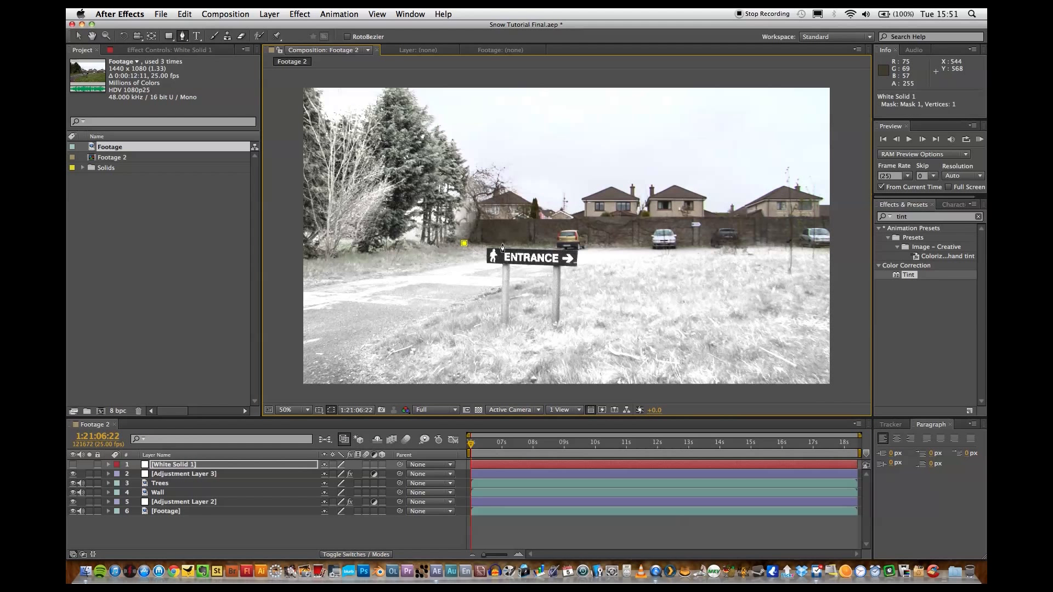
{"action": "left_click", "coordinate": [534, 247]}
{"action": "left_click", "coordinate": [645, 249]}
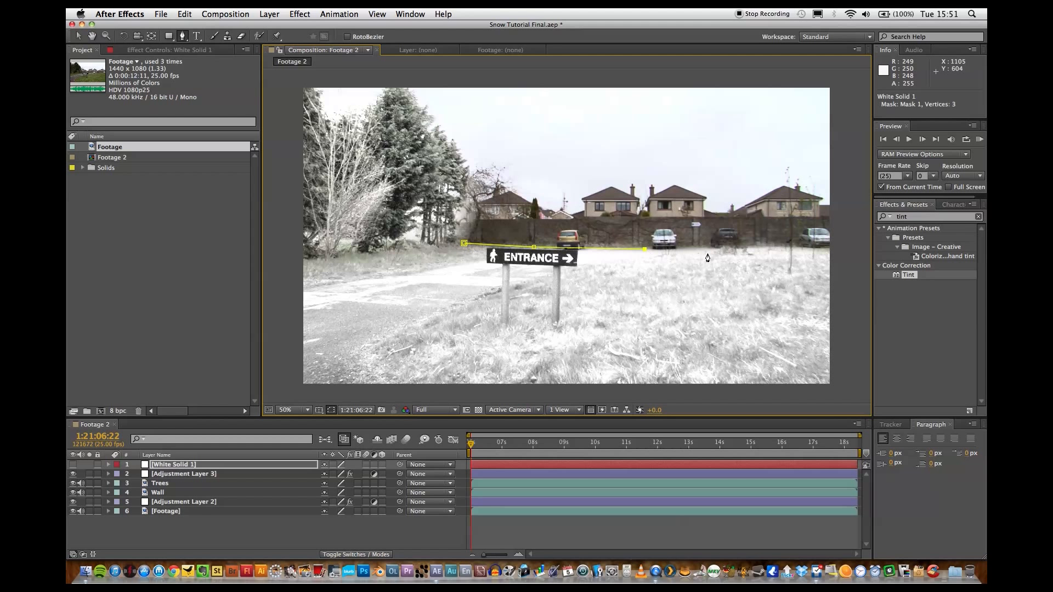
{"action": "left_click", "coordinate": [714, 249]}
{"action": "left_click", "coordinate": [776, 248]}
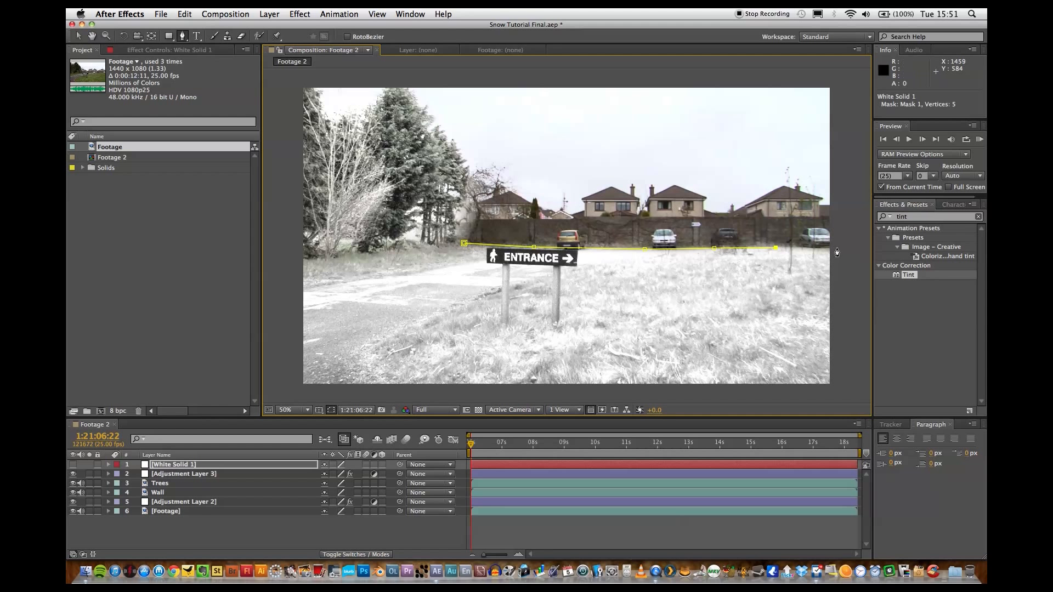
{"action": "left_click", "coordinate": [836, 248]}
{"action": "left_click", "coordinate": [837, 71]}
{"action": "left_click", "coordinate": [400, 81]}
{"action": "left_click", "coordinate": [425, 108]}
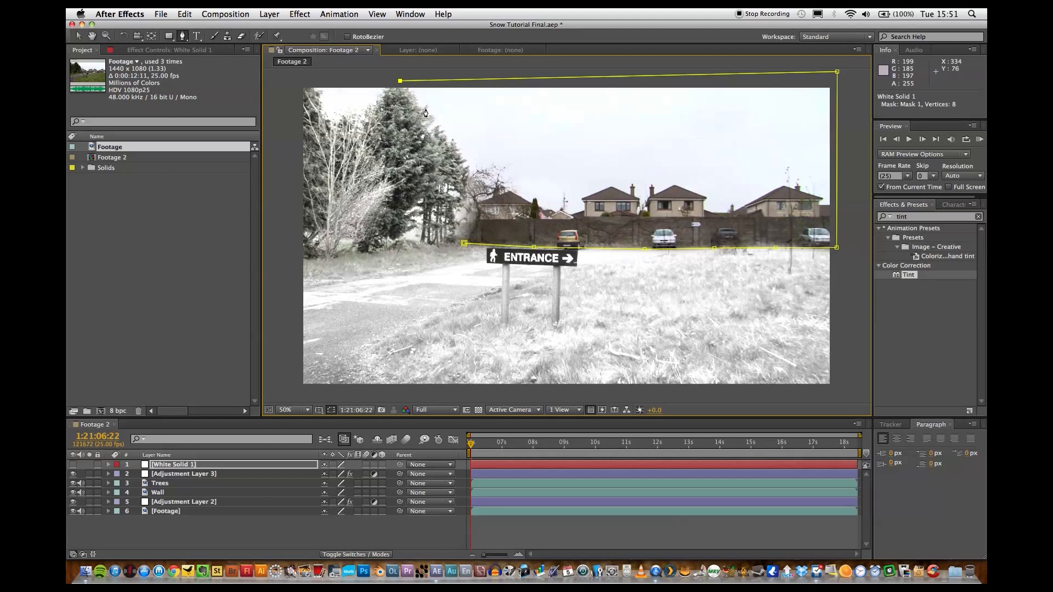
{"action": "left_click", "coordinate": [451, 136]}
{"action": "left_click", "coordinate": [469, 169]}
{"action": "left_click", "coordinate": [466, 205]}
{"action": "left_click", "coordinate": [464, 243]}
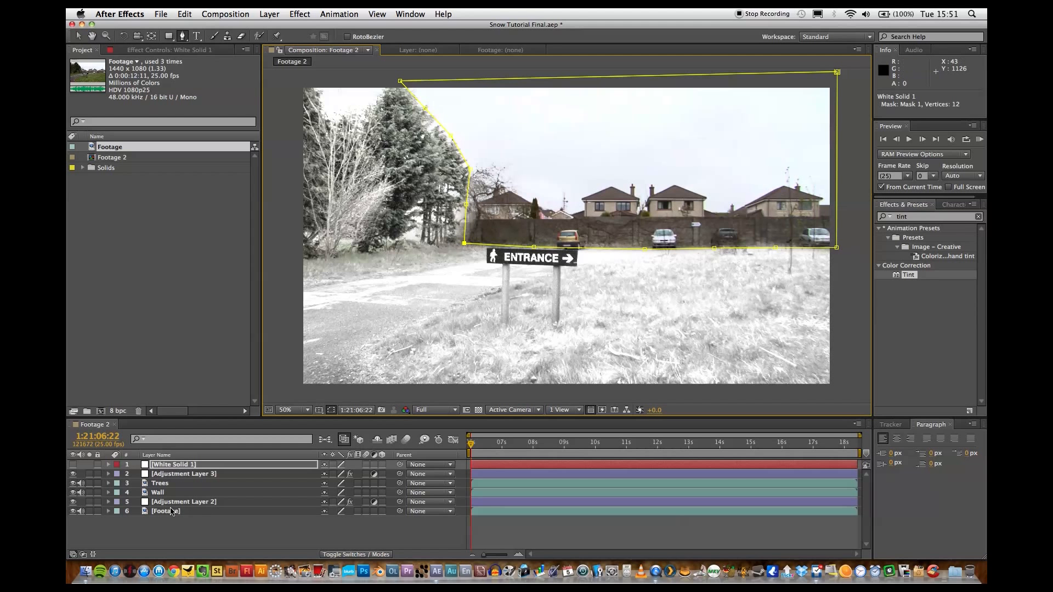
{"action": "left_click", "coordinate": [74, 465]}
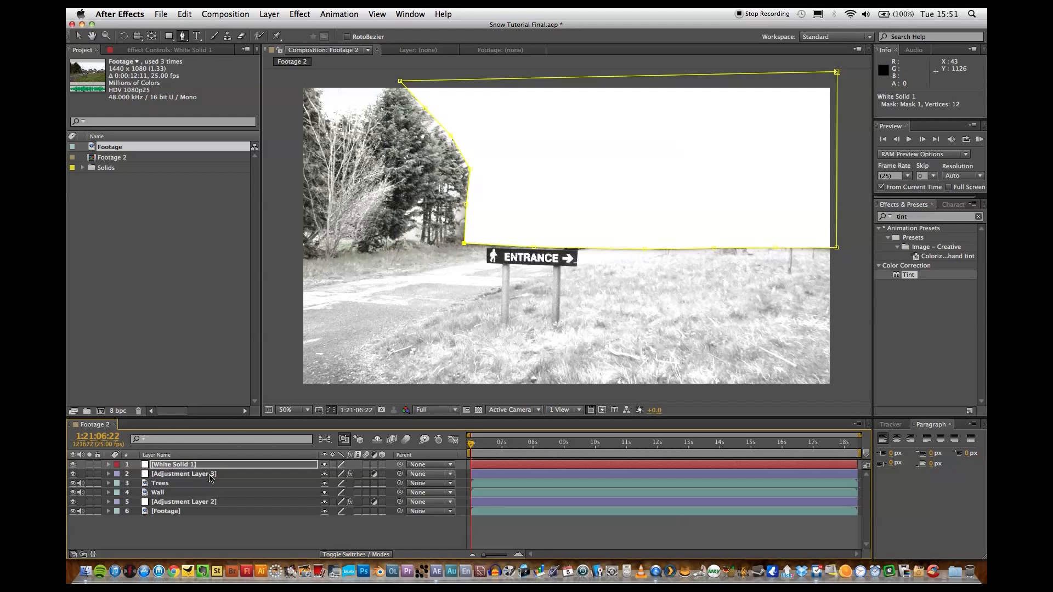
Set the opacity of White Solid 1 to 60% so the houses and wall show through it.
{"action": "left_click", "coordinate": [186, 466]}
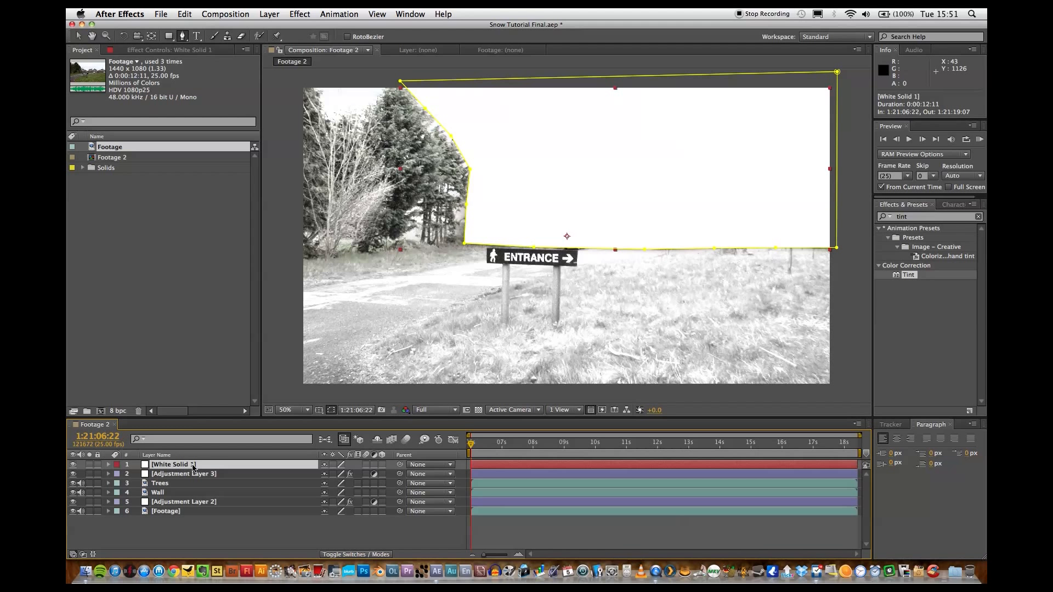
{"action": "key", "text": "t"}
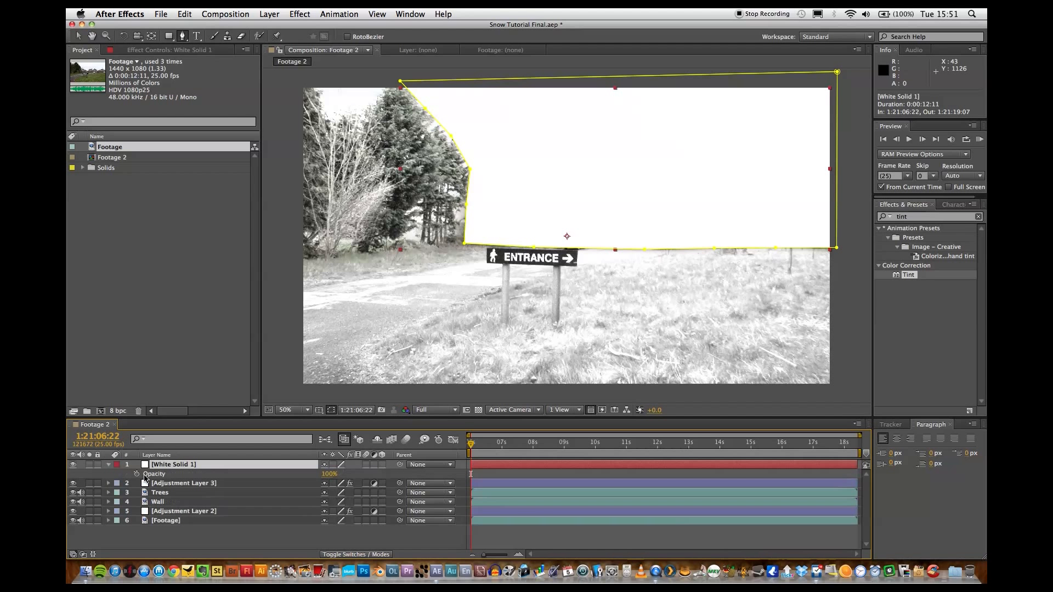
{"action": "left_click_drag", "start_coordinate": [328, 474], "coordinate": [307, 474]}
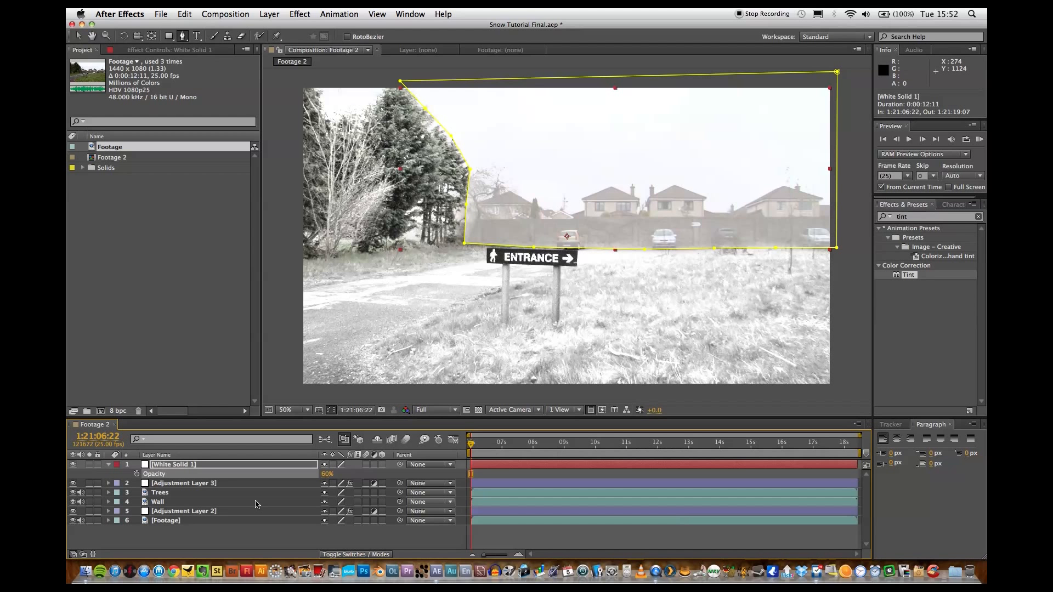
{"action": "left_click", "coordinate": [190, 533]}
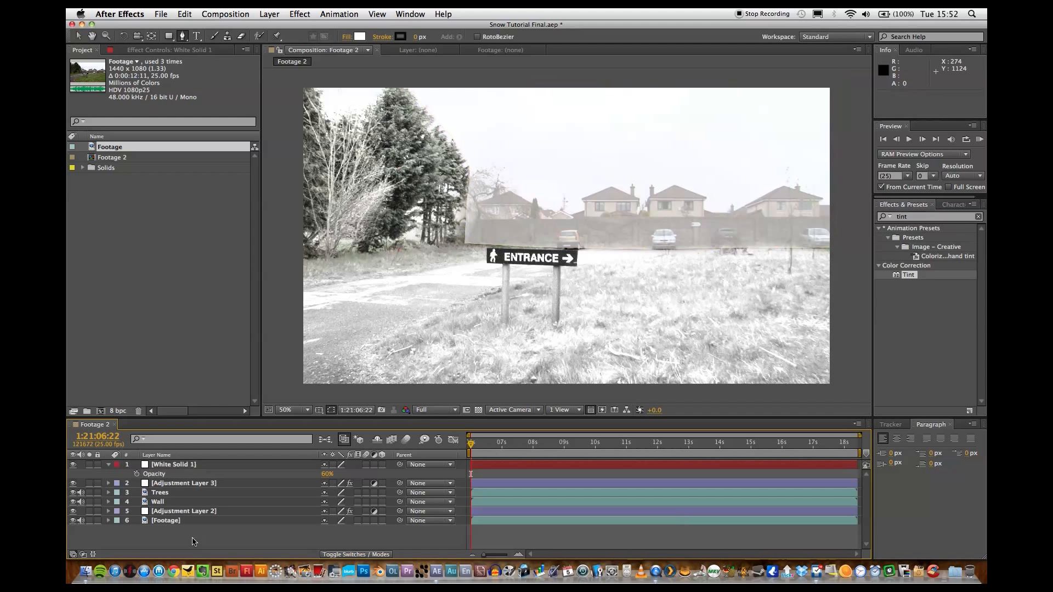
Soften Mask 1 on White Solid 1 with a 26 pixel Mask Feather and a 9 pixel Mask Expansion, and collapse the layer.
{"action": "left_click", "coordinate": [183, 465]}
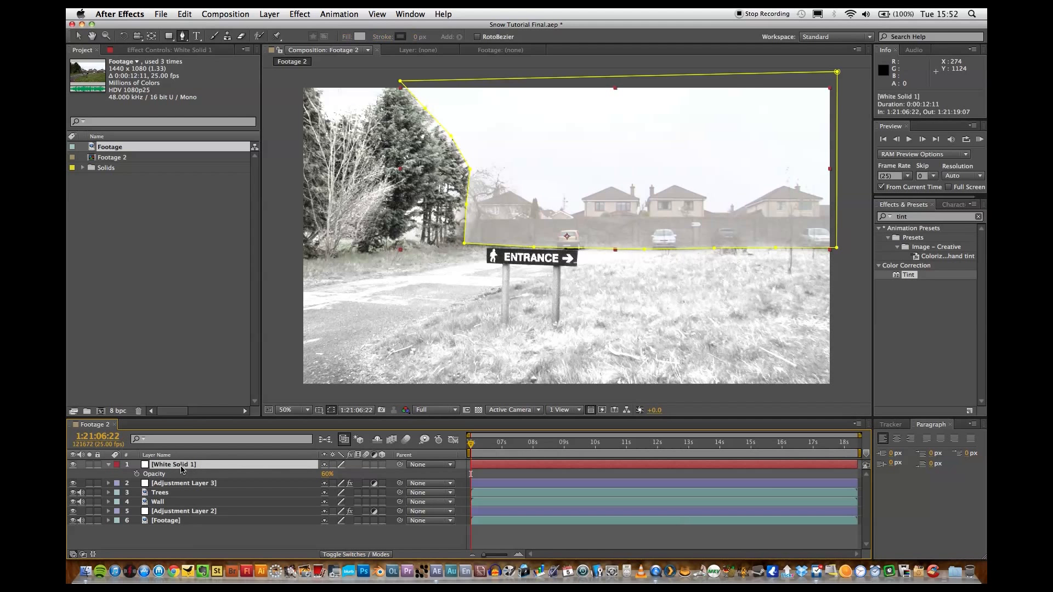
{"action": "left_click", "coordinate": [111, 465]}
{"action": "left_click", "coordinate": [109, 466]}
{"action": "left_click", "coordinate": [108, 465]}
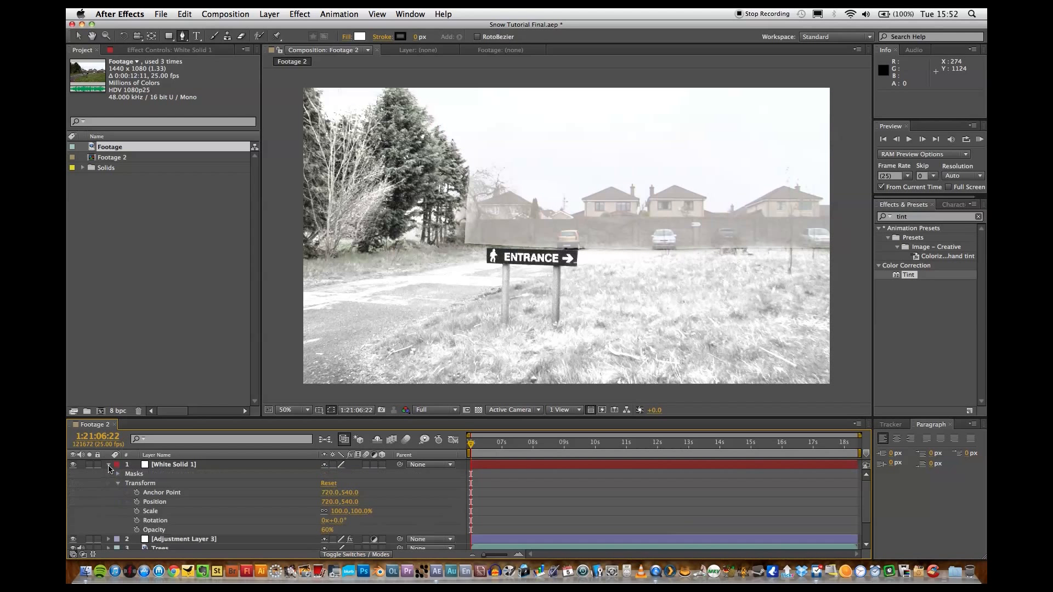
{"action": "left_click", "coordinate": [118, 474]}
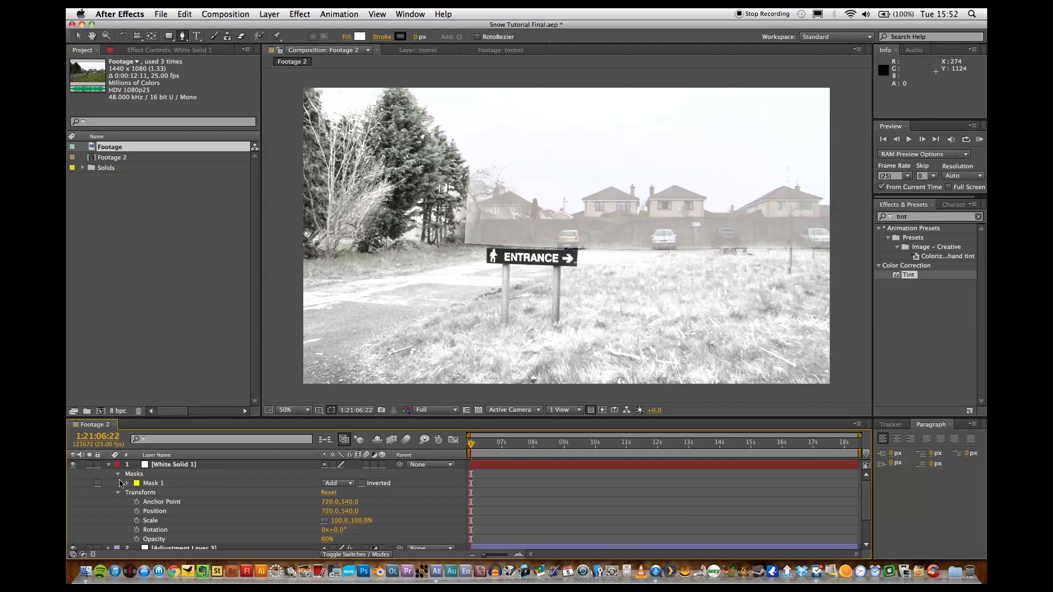
{"action": "left_click", "coordinate": [127, 484]}
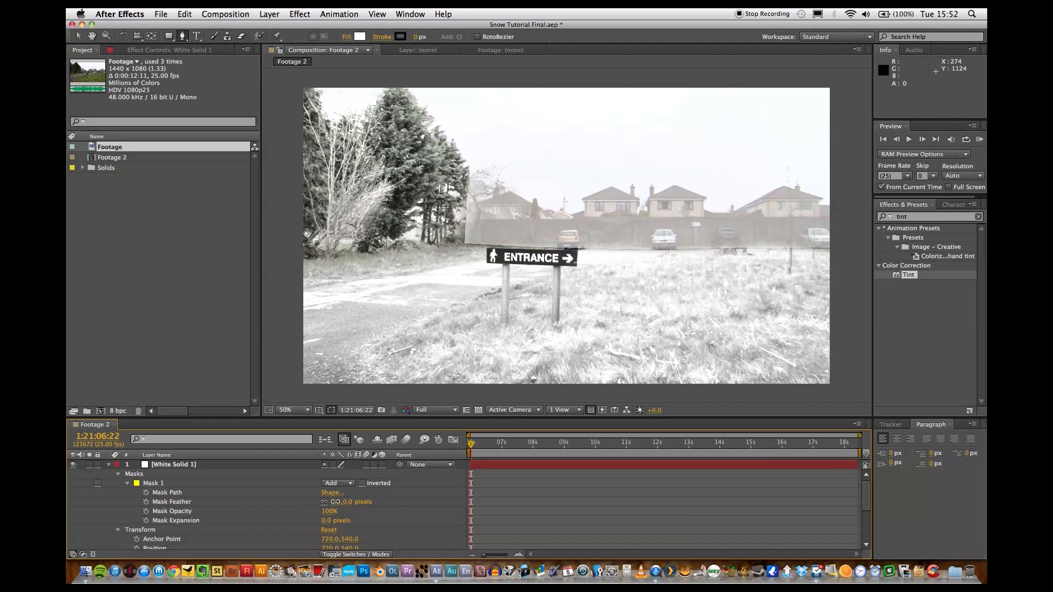
{"action": "left_click", "coordinate": [343, 501]}
{"action": "left_click_drag", "start_coordinate": [343, 502], "coordinate": [329, 522]}
{"action": "left_click", "coordinate": [590, 520]}
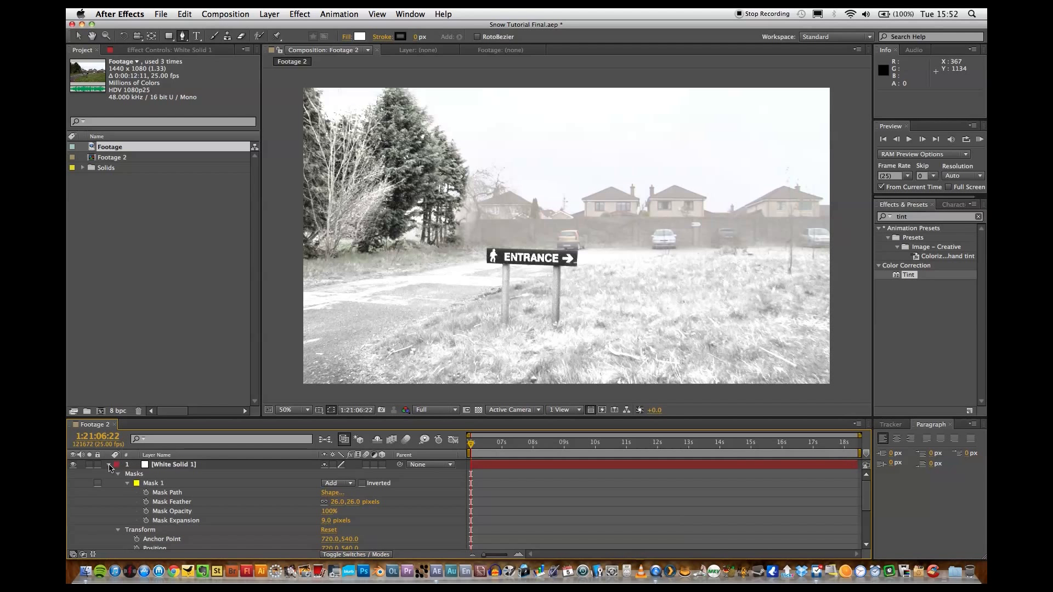
{"action": "left_click", "coordinate": [110, 467]}
Add a second white 1440 x 1080 px solid above the other layers and hide it.
{"action": "left_click", "coordinate": [225, 14]}
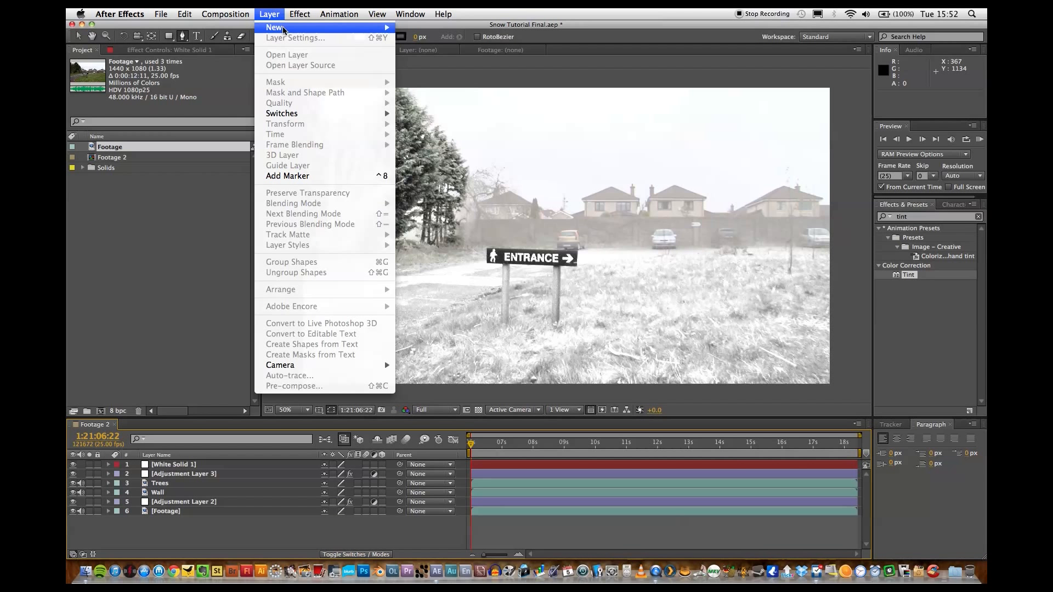
{"action": "mouse_move", "coordinate": [284, 27]}
{"action": "left_click", "coordinate": [419, 38]}
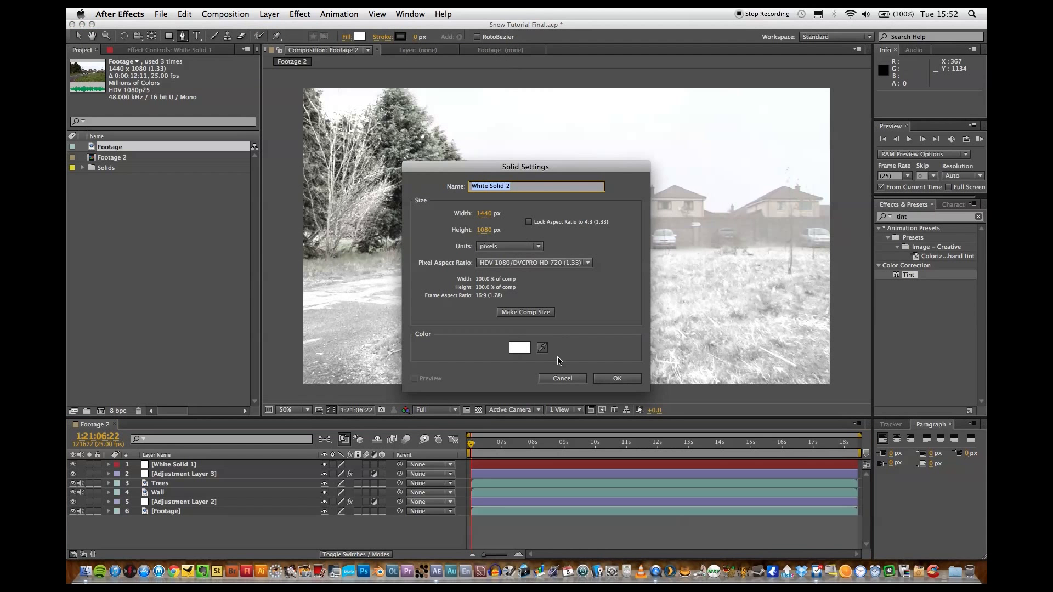
{"action": "left_click", "coordinate": [612, 378]}
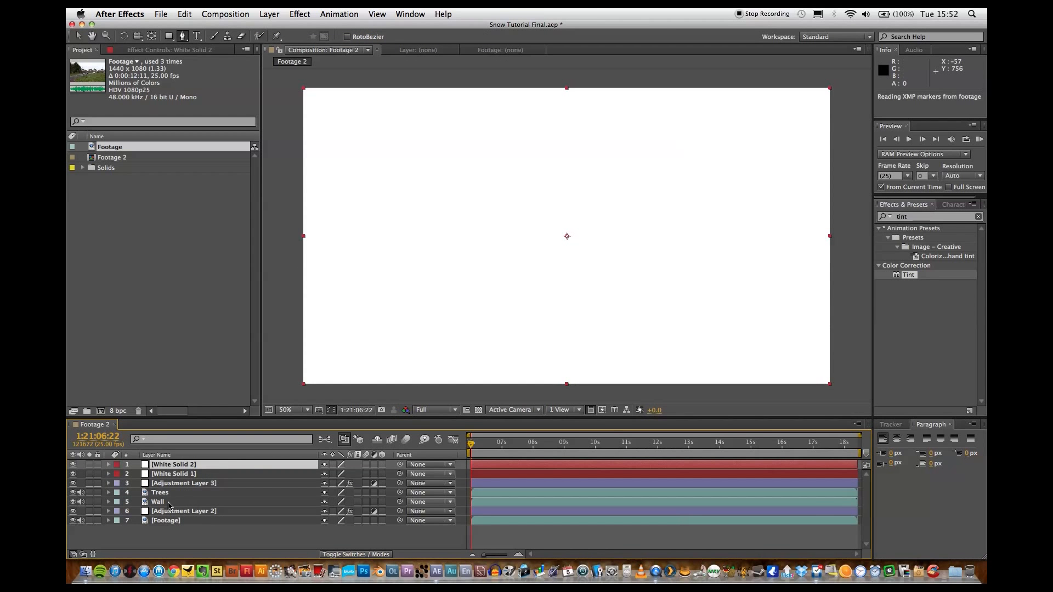
{"action": "left_click", "coordinate": [73, 465]}
Rename the White Solid 1 layer as Fog 1.
{"action": "left_click", "coordinate": [170, 474]}
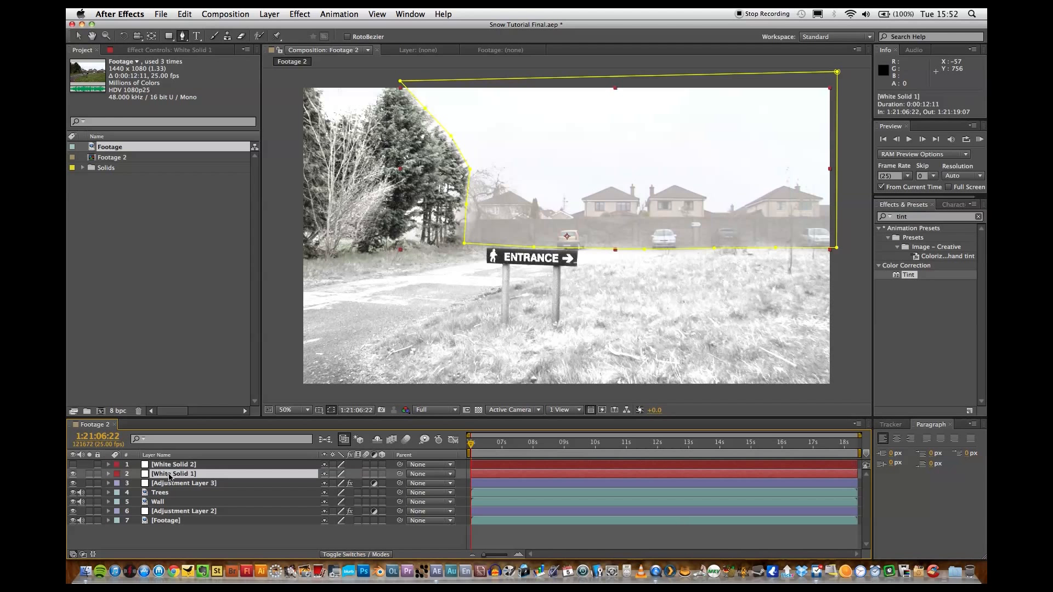
{"action": "key", "text": "Page_Down"}
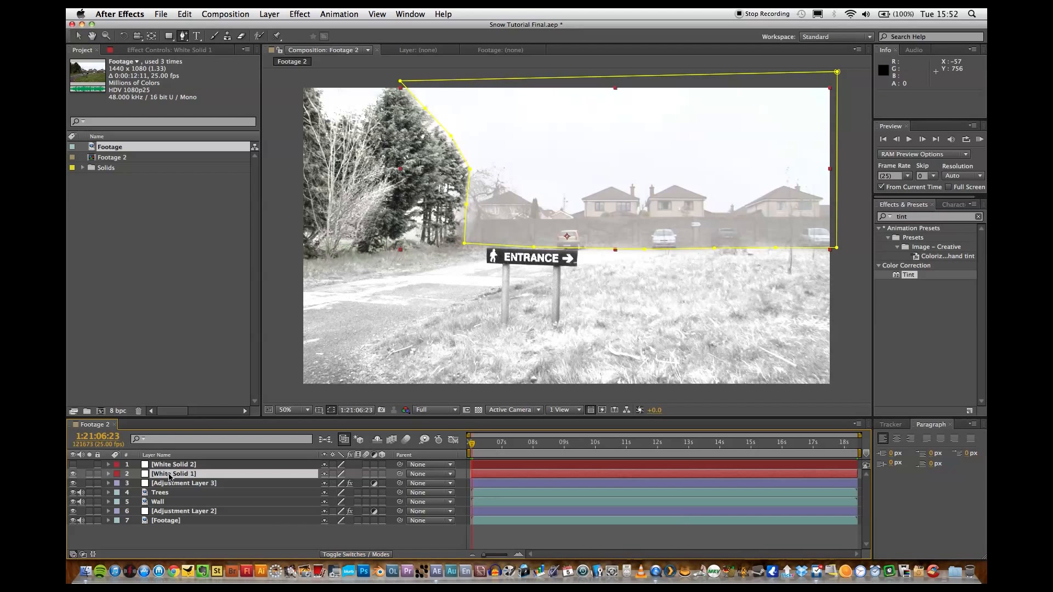
{"action": "key", "text": "Return"}
{"action": "type", "text": "F"}
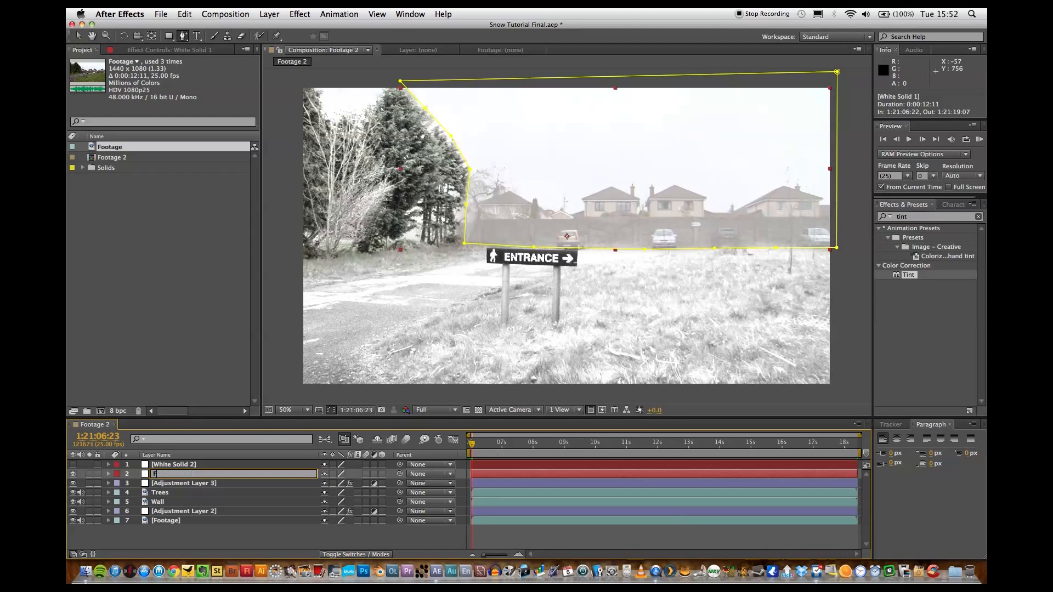
{"action": "type", "text": "og 1"}
{"action": "key", "text": "Return"}
Rename the White Solid 2 layer as Fog 2, keeping the layer list on layer names.
{"action": "left_click", "coordinate": [174, 455]}
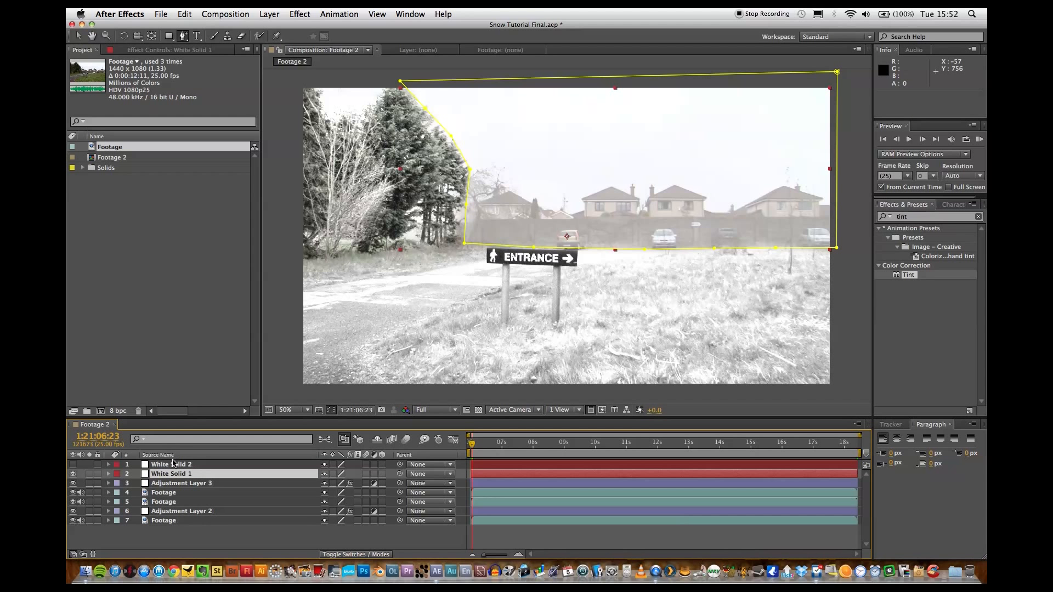
{"action": "left_click", "coordinate": [172, 465]}
{"action": "left_click", "coordinate": [174, 455]}
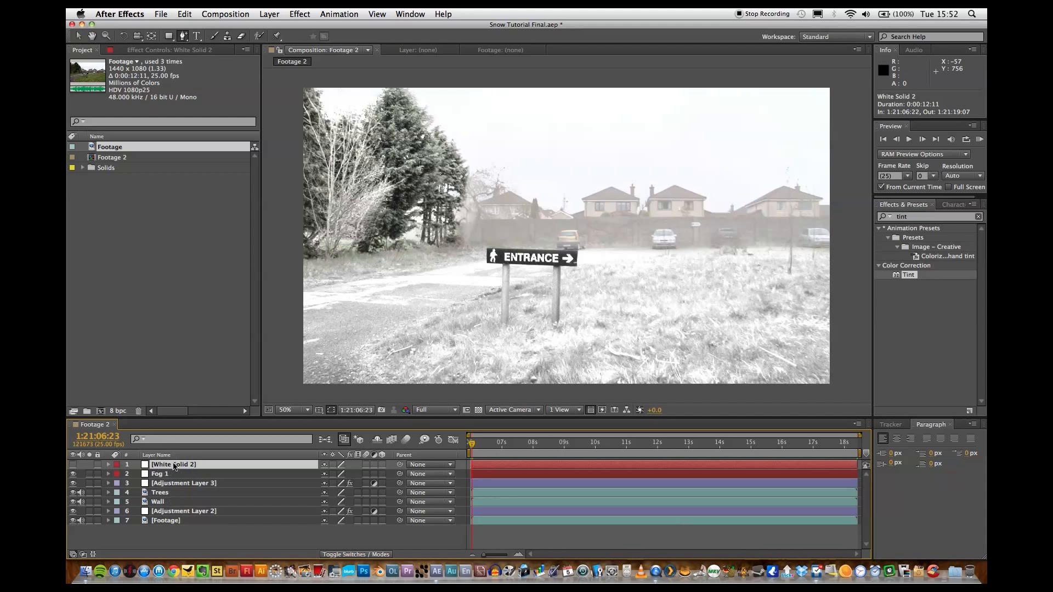
{"action": "key", "text": "Return"}
{"action": "type", "text": "Fog 2"}
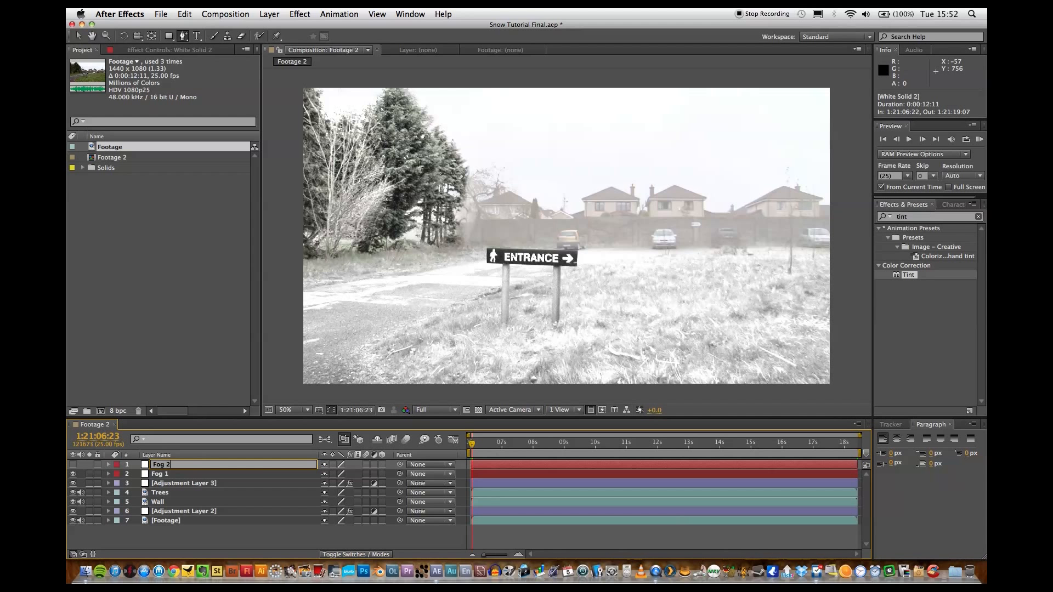
{"action": "key", "text": "Return"}
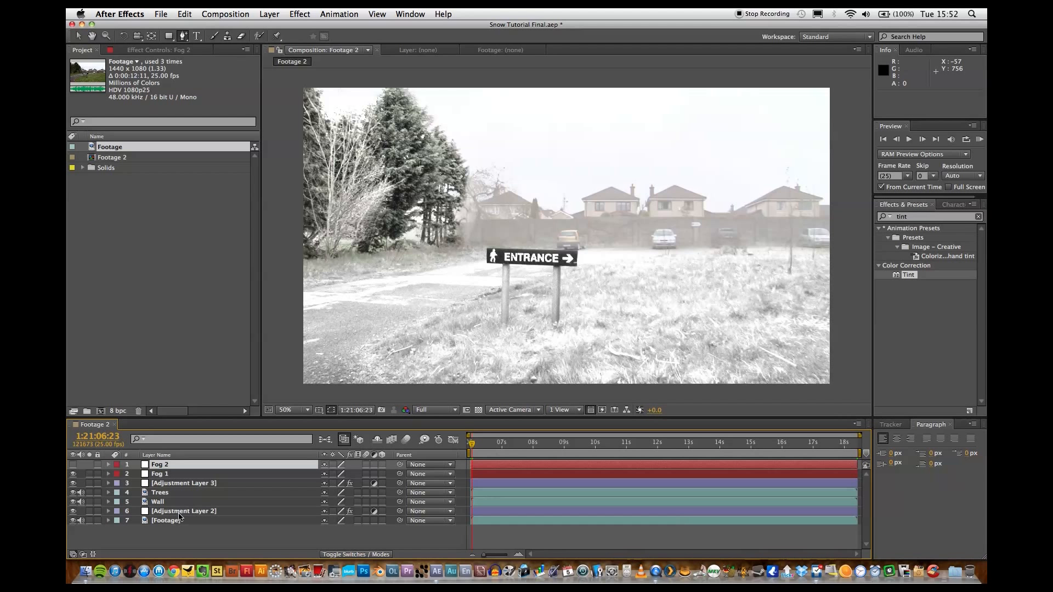
{"action": "left_click", "coordinate": [180, 538]}
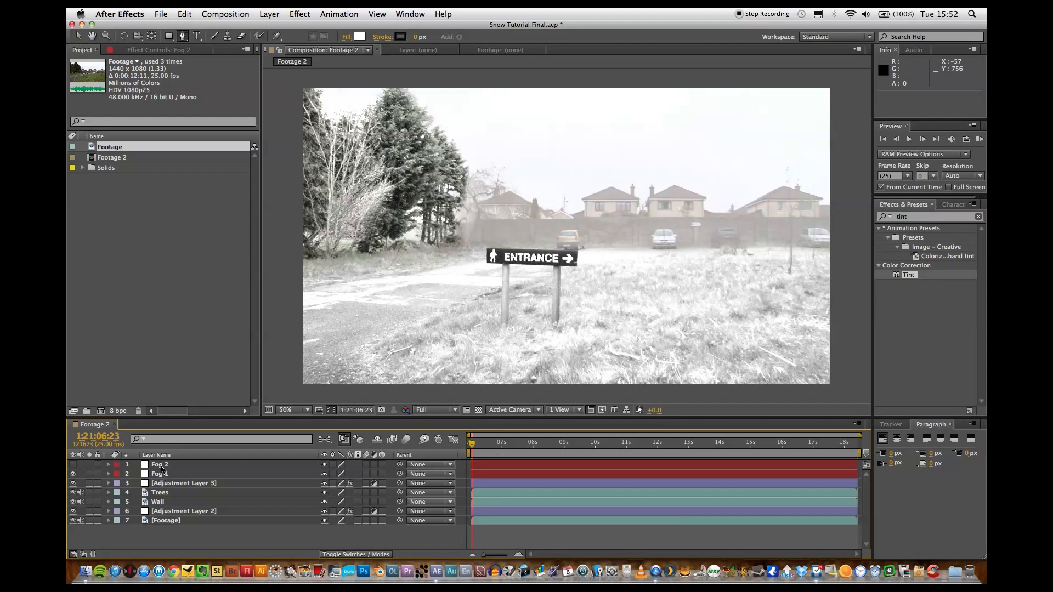
Draw a closed Pen tool mask on Fog 2 along the wall's top edge, around the sky and down the trees' edge, and show the layer.
{"action": "left_click", "coordinate": [161, 466]}
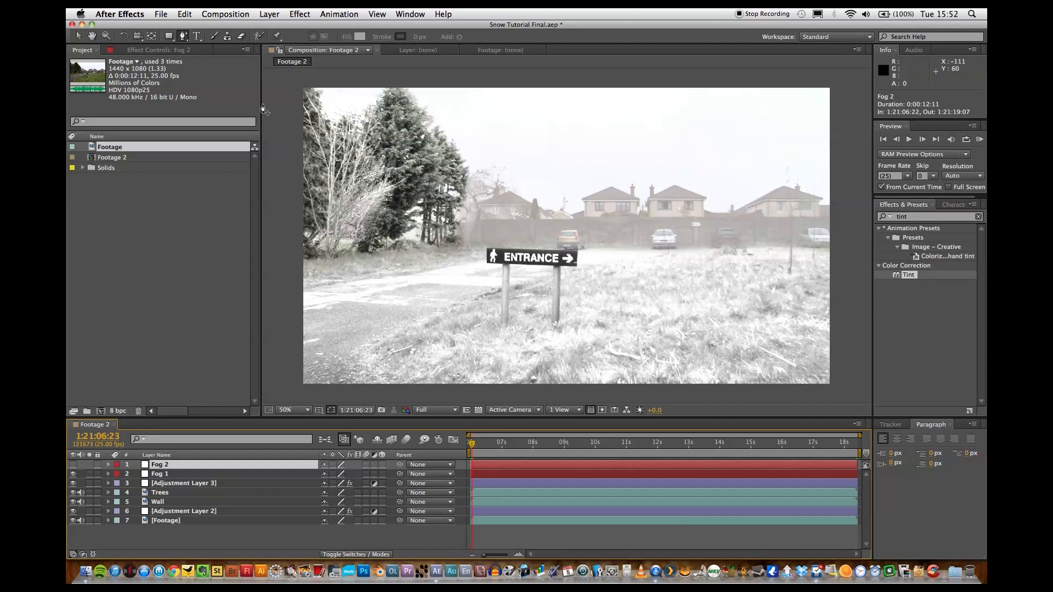
{"action": "left_click", "coordinate": [166, 472]}
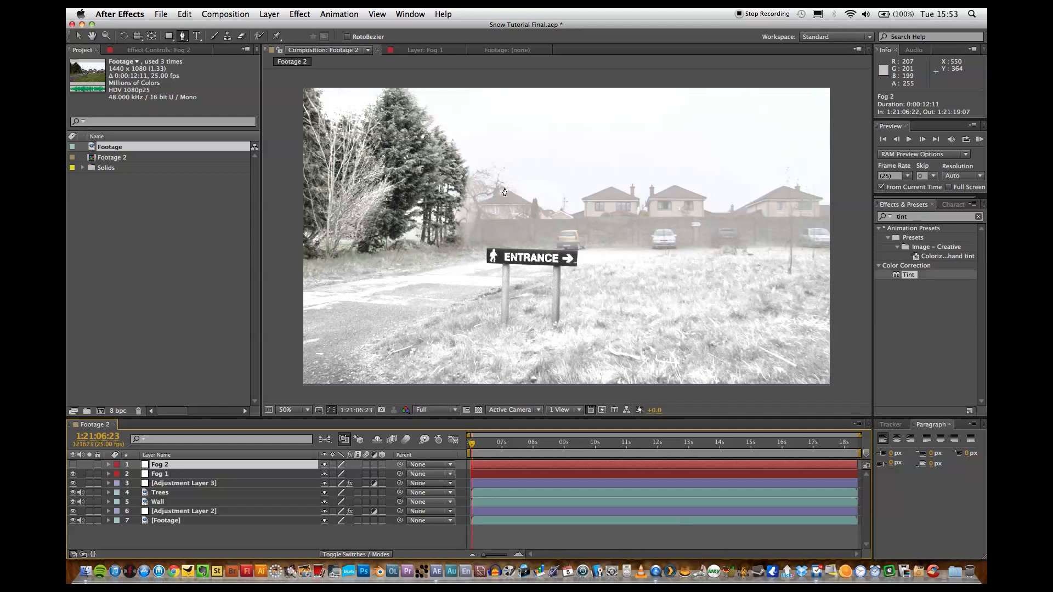
{"action": "left_click", "coordinate": [475, 217]}
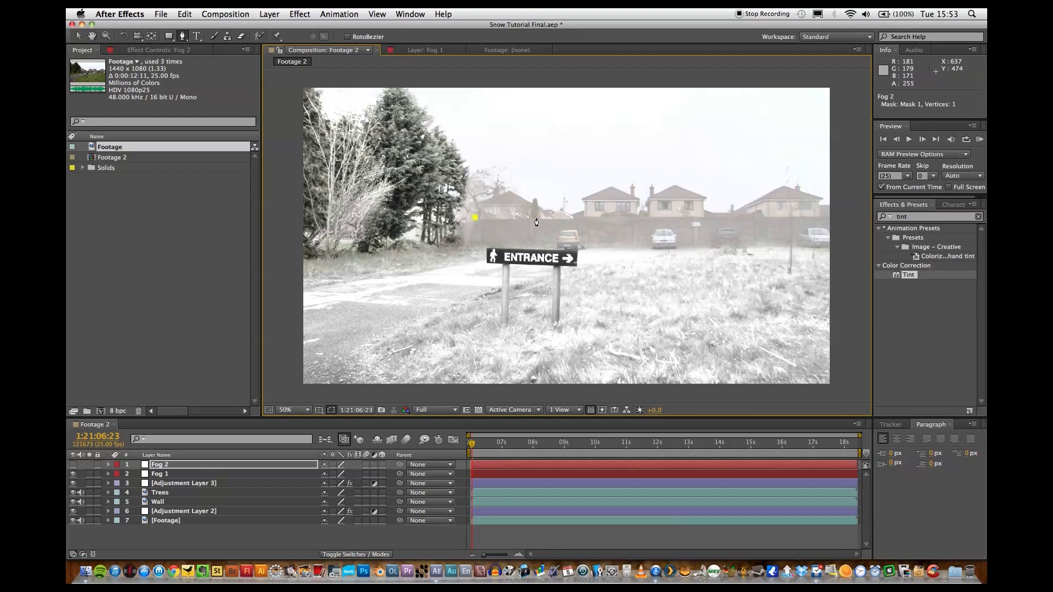
{"action": "left_click", "coordinate": [533, 218]}
{"action": "left_click", "coordinate": [597, 217]}
{"action": "left_click", "coordinate": [665, 216]}
{"action": "left_click", "coordinate": [750, 215]}
{"action": "left_click", "coordinate": [834, 214]}
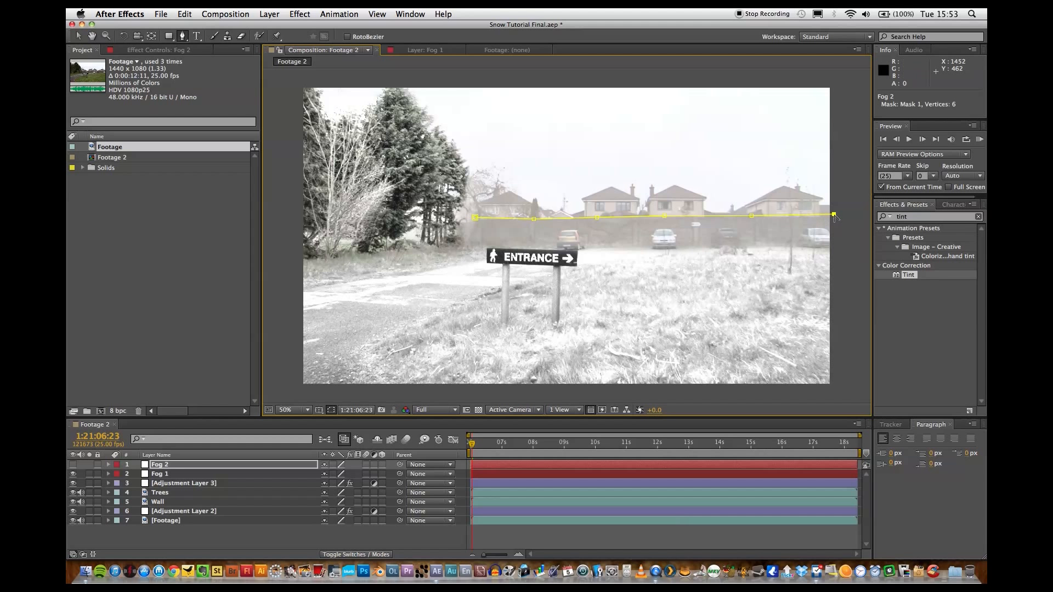
{"action": "left_click", "coordinate": [835, 80]}
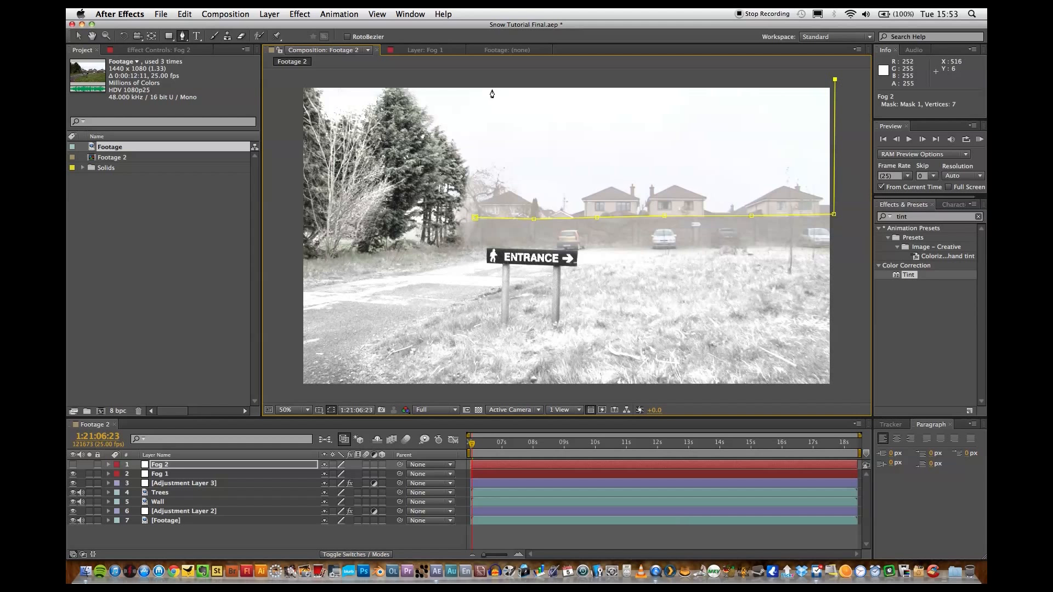
{"action": "left_click", "coordinate": [411, 82]}
{"action": "left_click", "coordinate": [416, 106]}
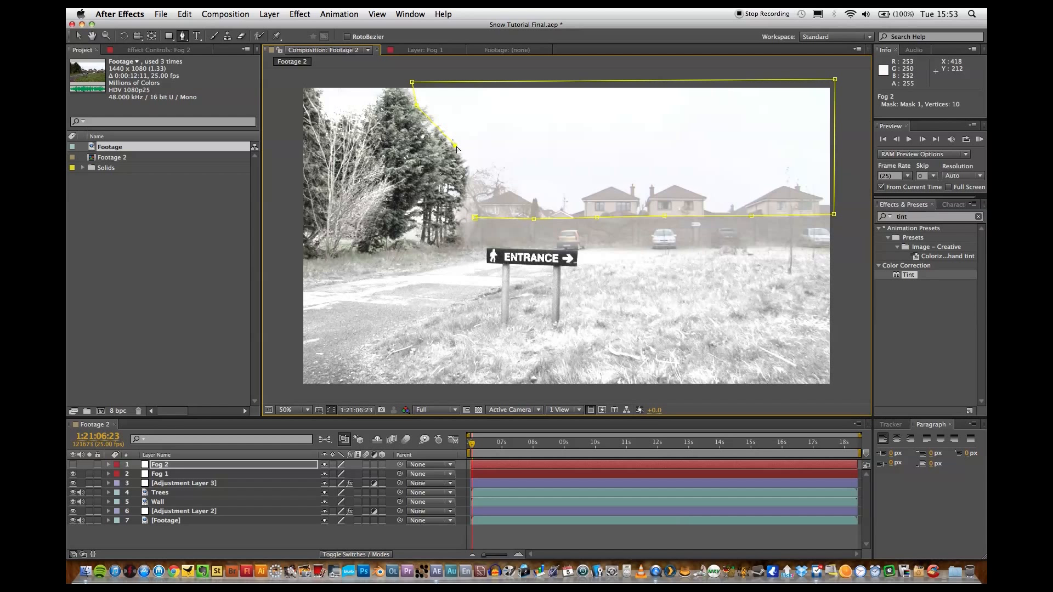
{"action": "left_click", "coordinate": [470, 174]}
{"action": "left_click", "coordinate": [467, 206]}
{"action": "left_click", "coordinate": [475, 218]}
{"action": "left_click", "coordinate": [73, 465]}
Set the opacity of the Fog 2 layer to 70%.
{"action": "left_click", "coordinate": [159, 466]}
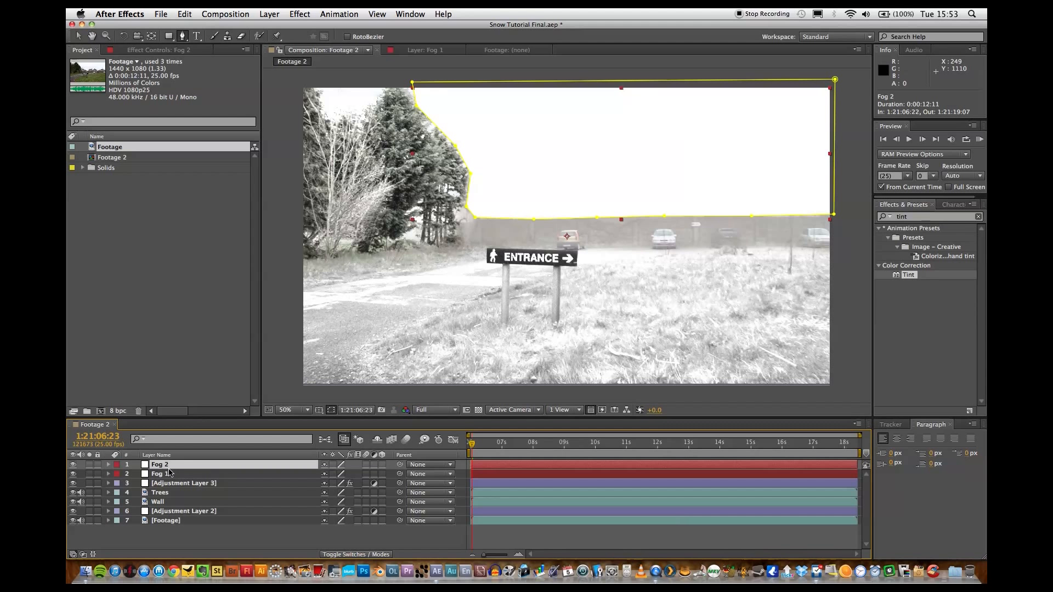
{"action": "key", "text": "t"}
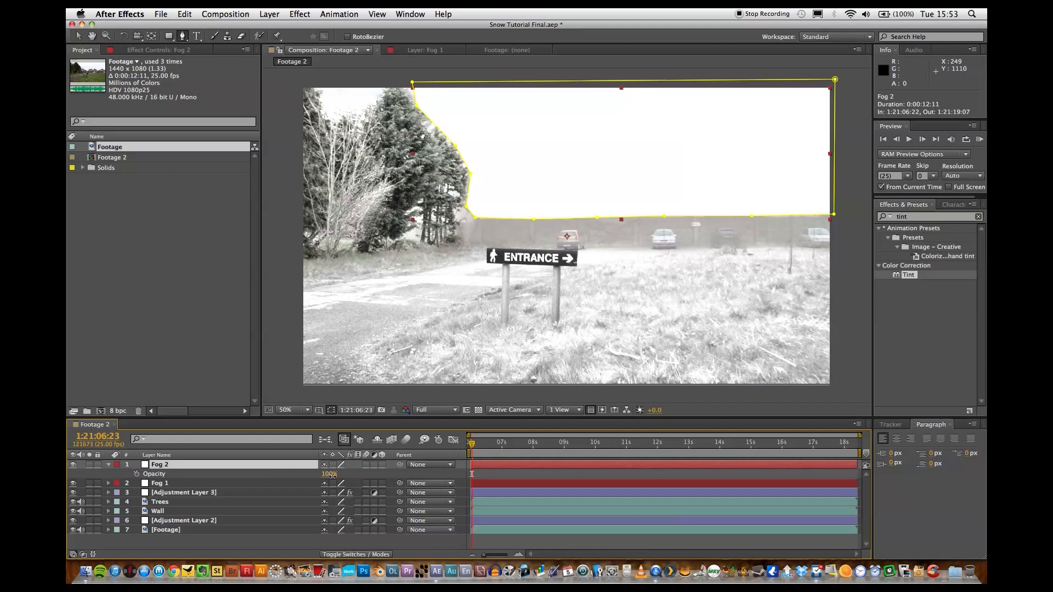
{"action": "left_click_drag", "start_coordinate": [332, 475], "coordinate": [328, 479]}
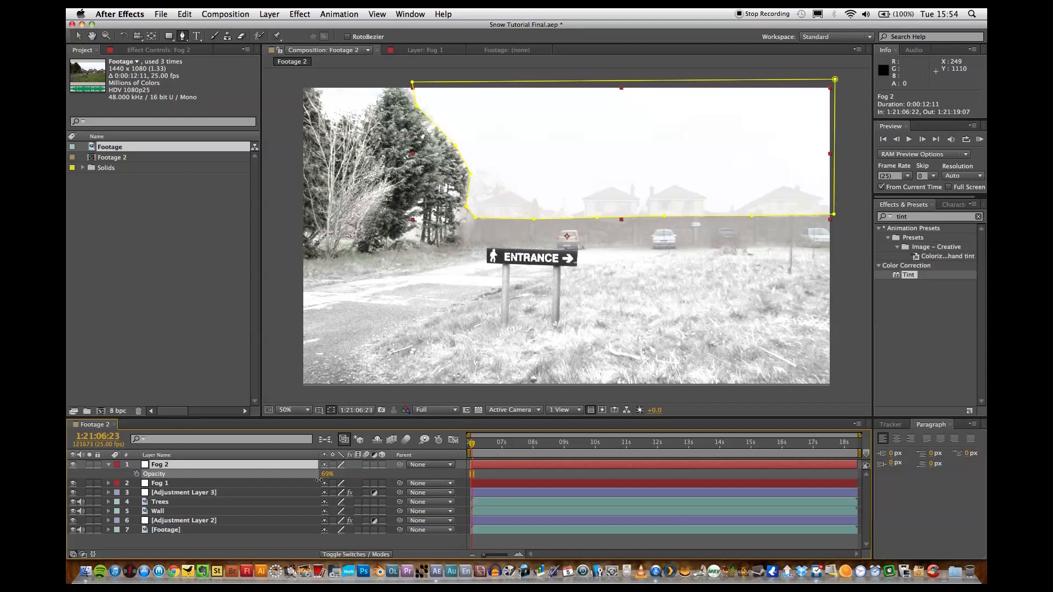
{"action": "left_click", "coordinate": [300, 547]}
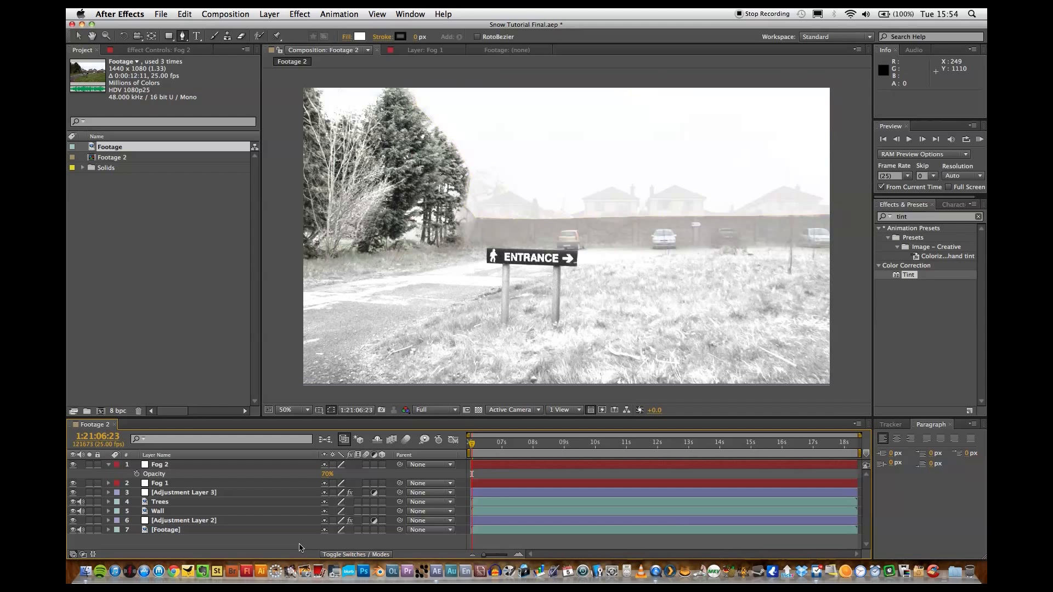
Set the Mask Feather of Mask 1 on Fog 2 to 8 pixels and check the blend at 100% magnification.
{"action": "left_click", "coordinate": [108, 465]}
{"action": "left_click", "coordinate": [109, 465]}
{"action": "left_click", "coordinate": [118, 474]}
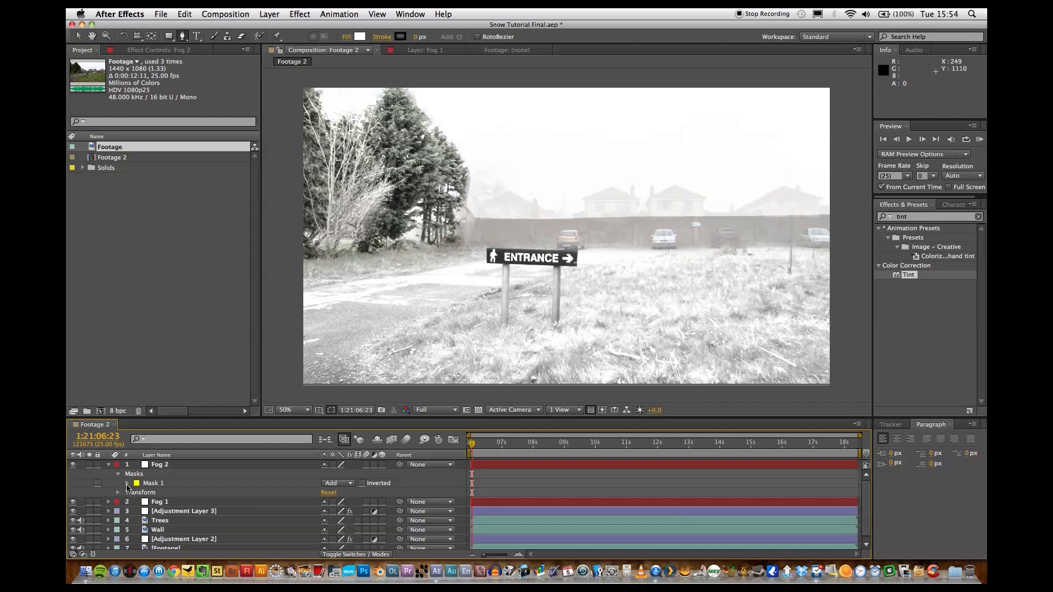
{"action": "left_click", "coordinate": [128, 484]}
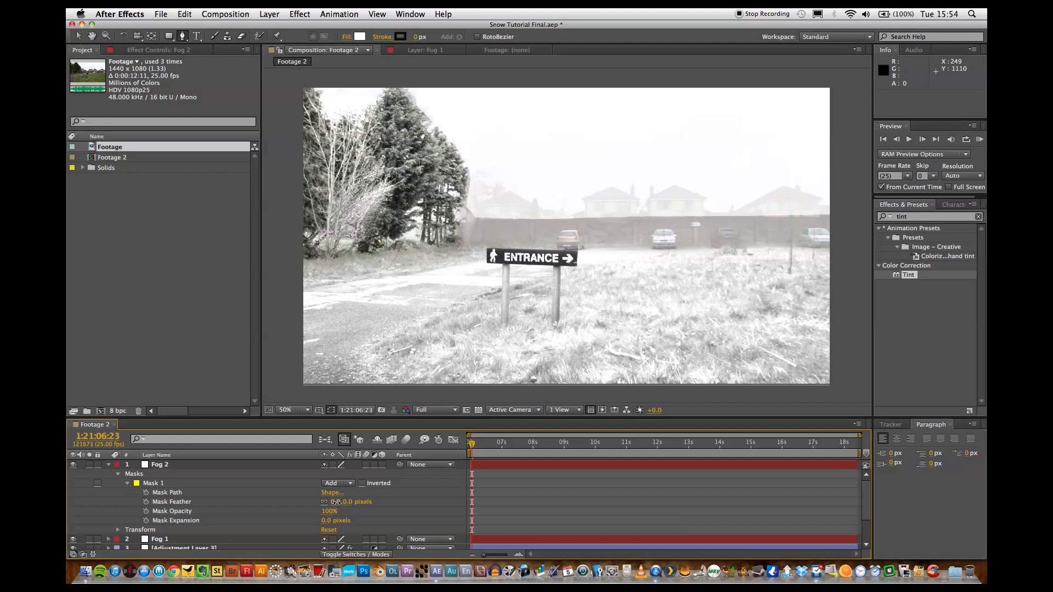
{"action": "left_click_drag", "start_coordinate": [334, 502], "coordinate": [341, 502]}
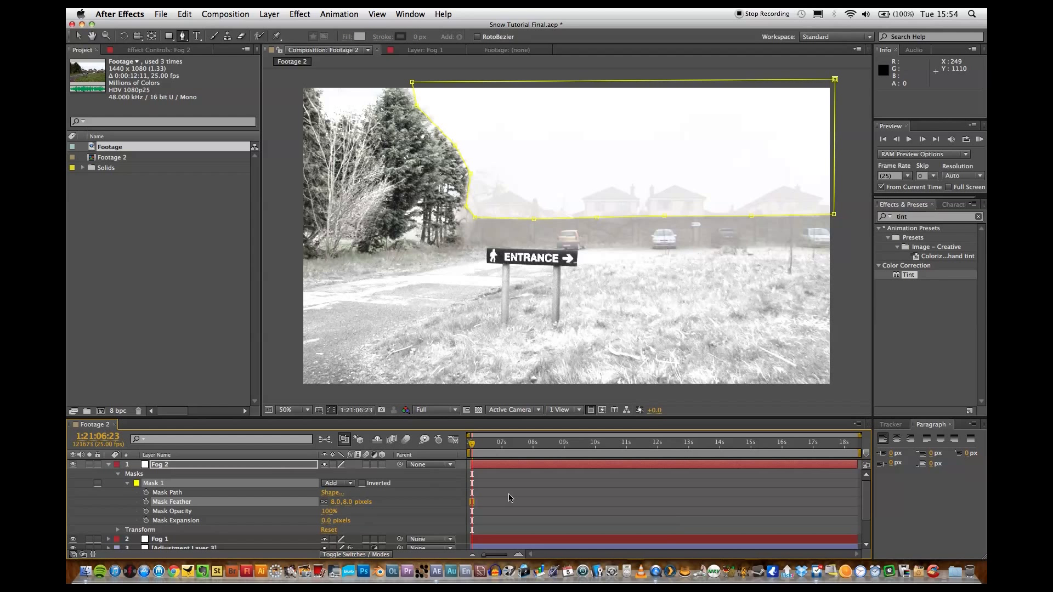
{"action": "left_click", "coordinate": [537, 507]}
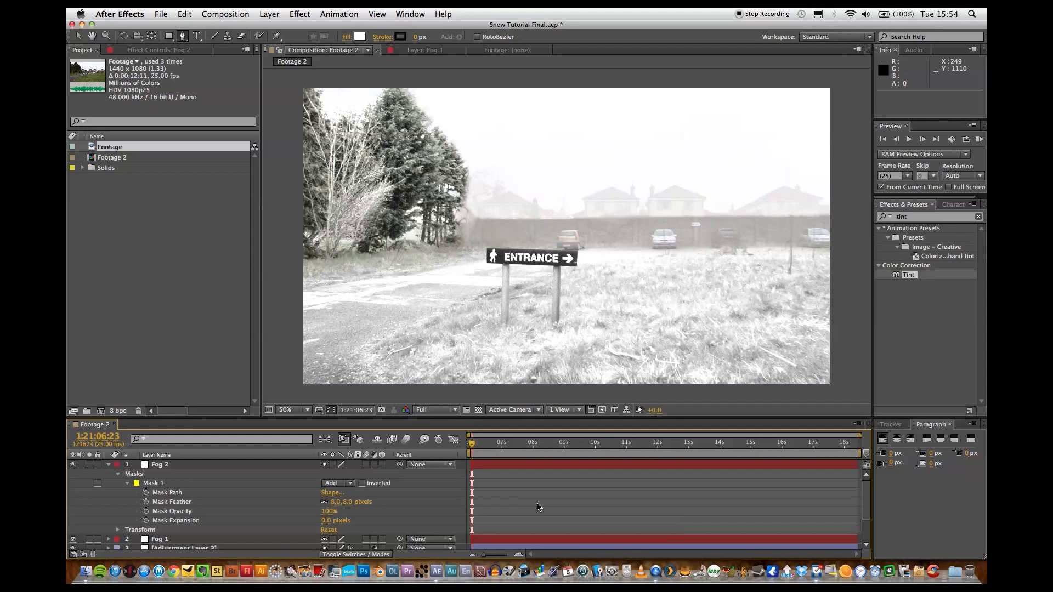
{"action": "key", "text": "period"}
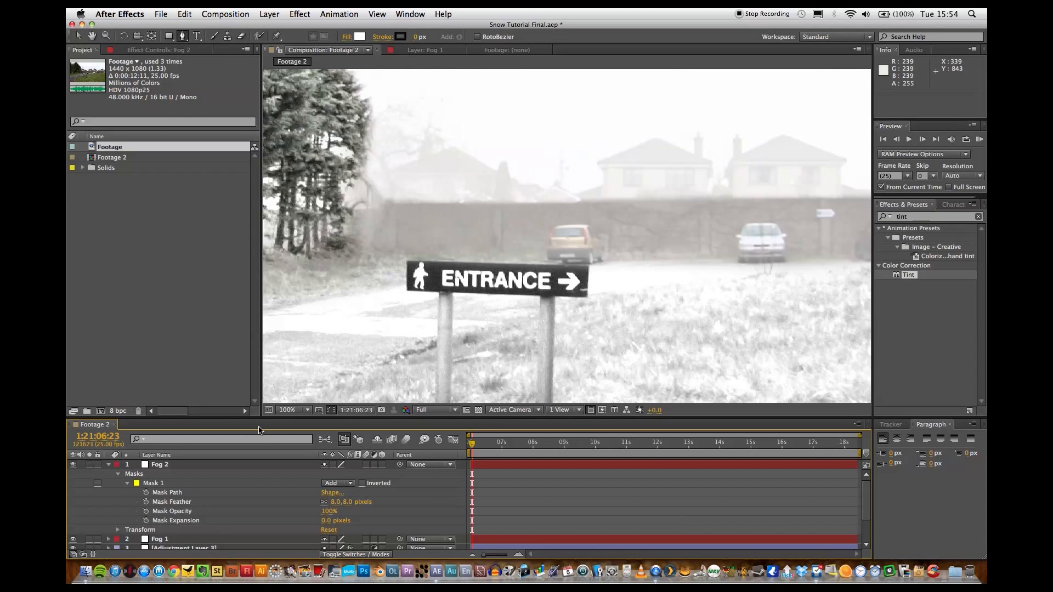
Reposition the Fog 2 mask points where the trees meet the wall so the path follows the wall's top edge.
{"action": "left_click", "coordinate": [171, 492]}
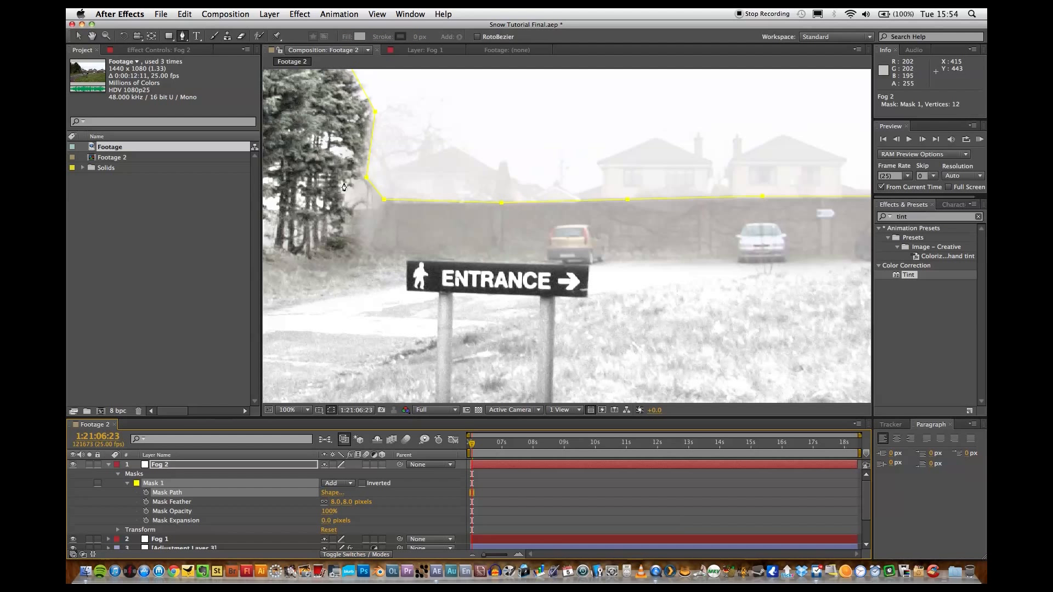
{"action": "left_click", "coordinate": [82, 38]}
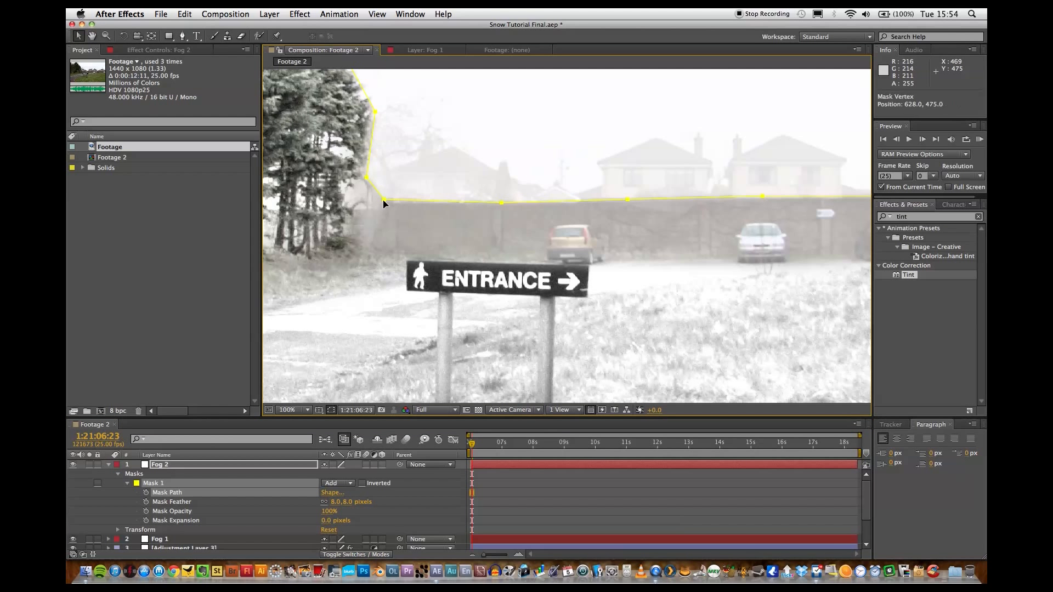
{"action": "left_click_drag", "start_coordinate": [383, 202], "coordinate": [384, 200]}
{"action": "left_click", "coordinate": [423, 198]}
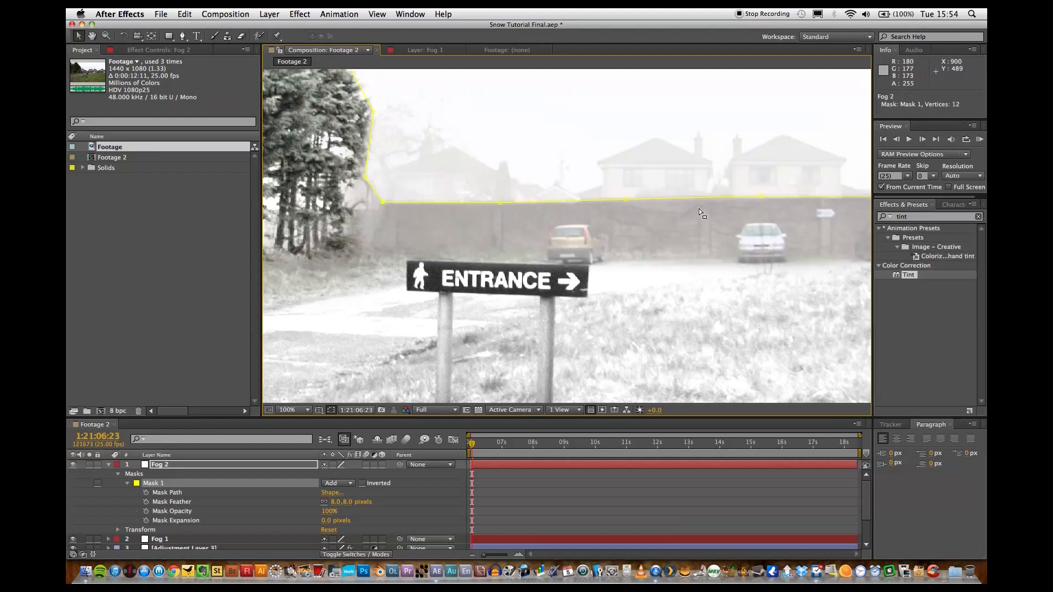
Lower the Fog 2 mask's corner point beyond the wall's far end to the wall's top edge, then collapse the layer.
{"action": "key", "text": "h"}
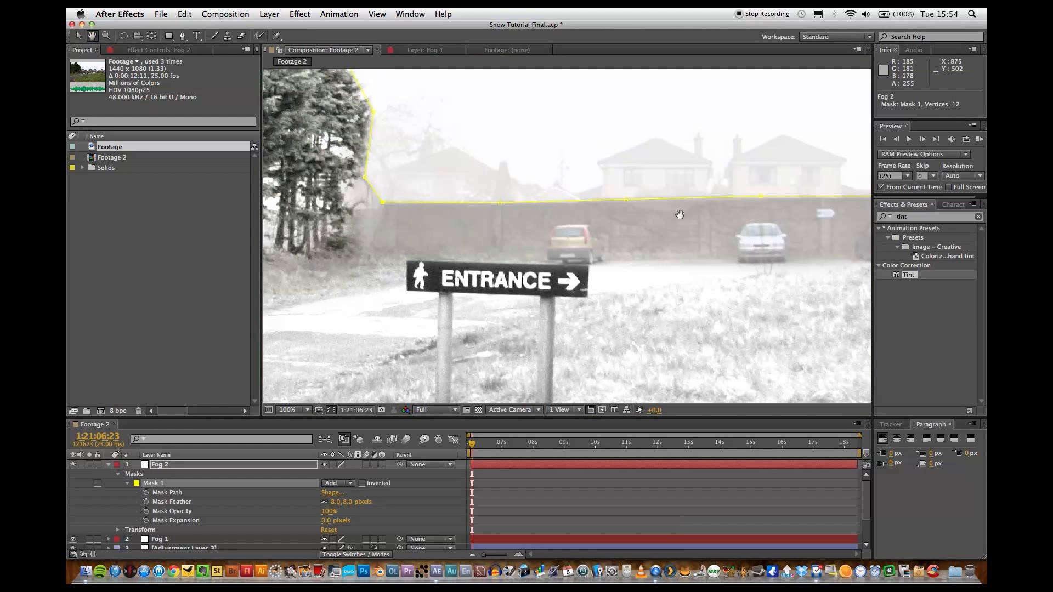
{"action": "left_click_drag", "start_coordinate": [684, 214], "coordinate": [481, 204]}
{"action": "left_click_drag", "start_coordinate": [780, 204], "coordinate": [502, 200]}
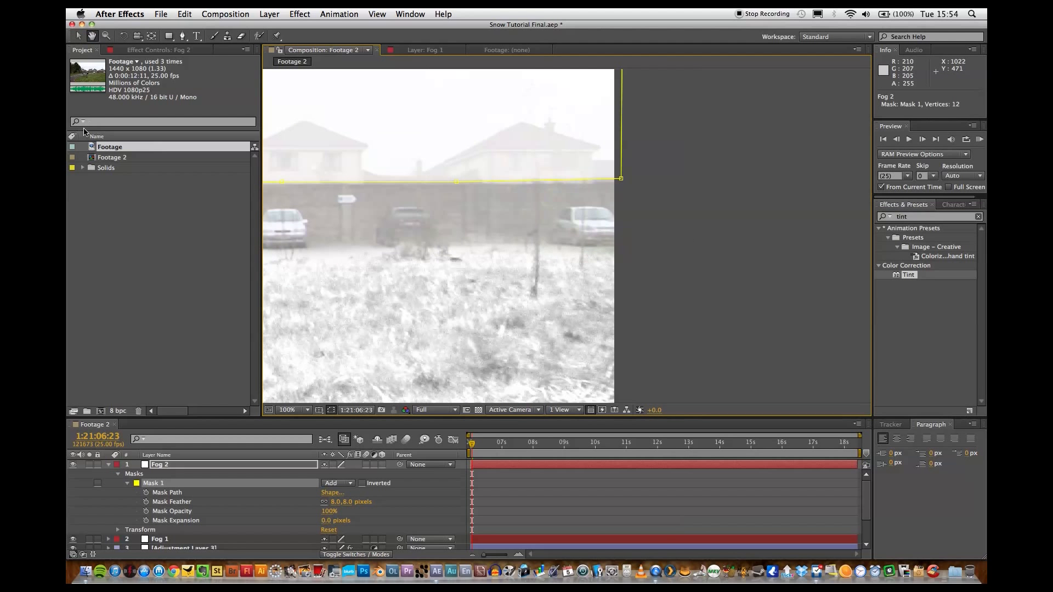
{"action": "left_click", "coordinate": [79, 36]}
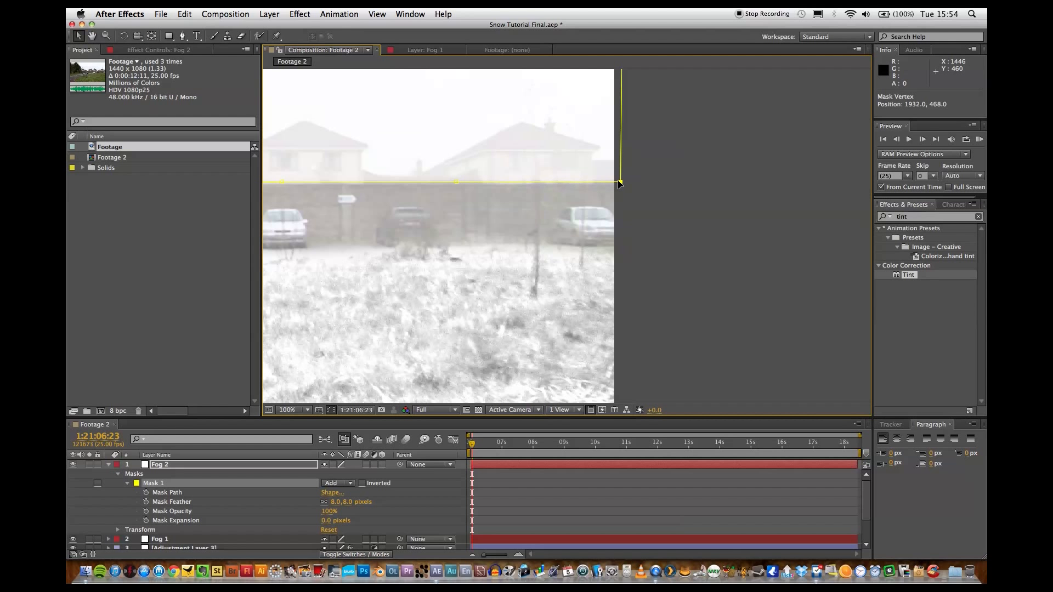
{"action": "key", "text": "comma"}
{"action": "scroll", "coordinate": [500, 184], "scroll_direction": "down", "scroll_amount": 1}
{"action": "scroll", "coordinate": [501, 184], "scroll_direction": "up", "scroll_amount": 1}
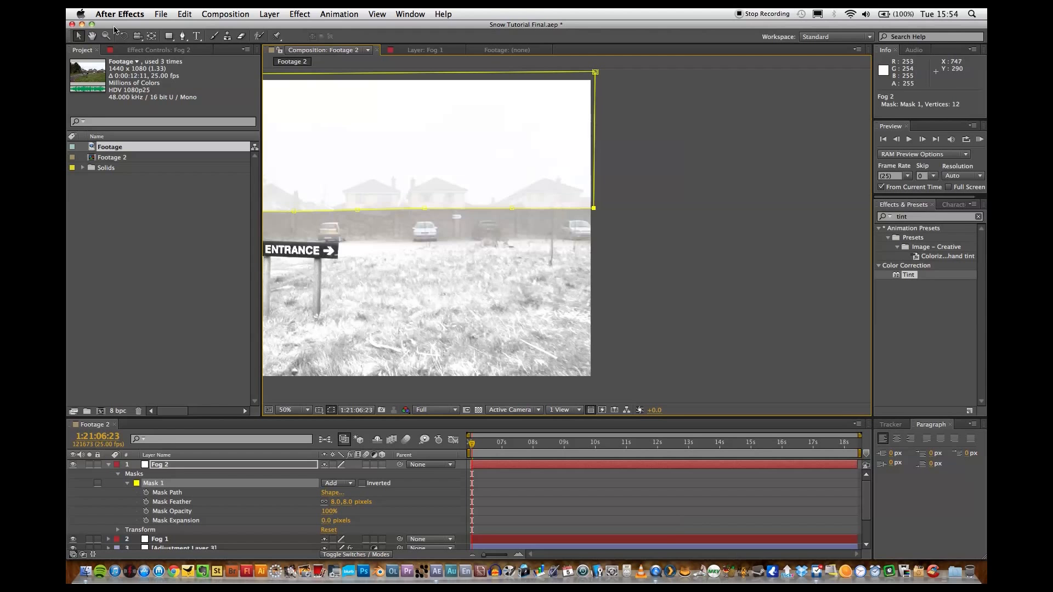
{"action": "left_click", "coordinate": [92, 35]}
{"action": "left_click_drag", "start_coordinate": [368, 204], "coordinate": [579, 207]}
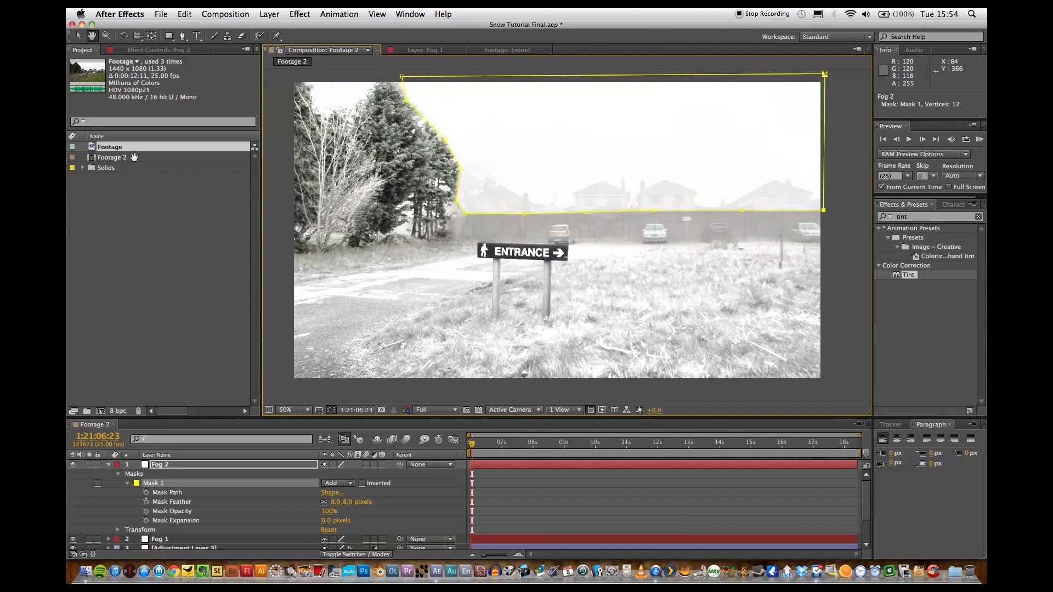
{"action": "left_click", "coordinate": [78, 35]}
{"action": "left_click", "coordinate": [277, 212]}
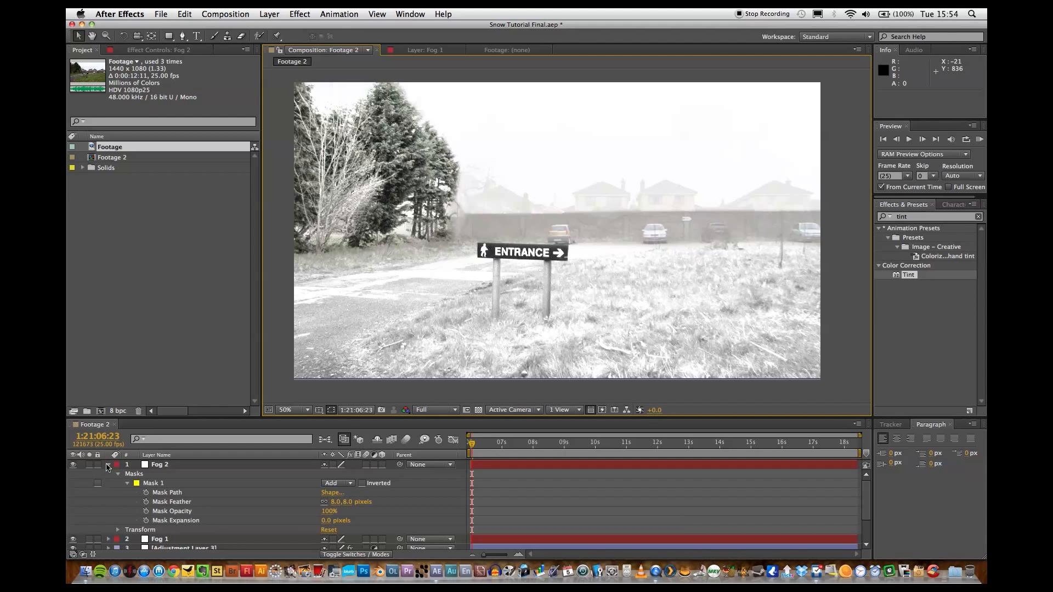
{"action": "left_click", "coordinate": [108, 465]}
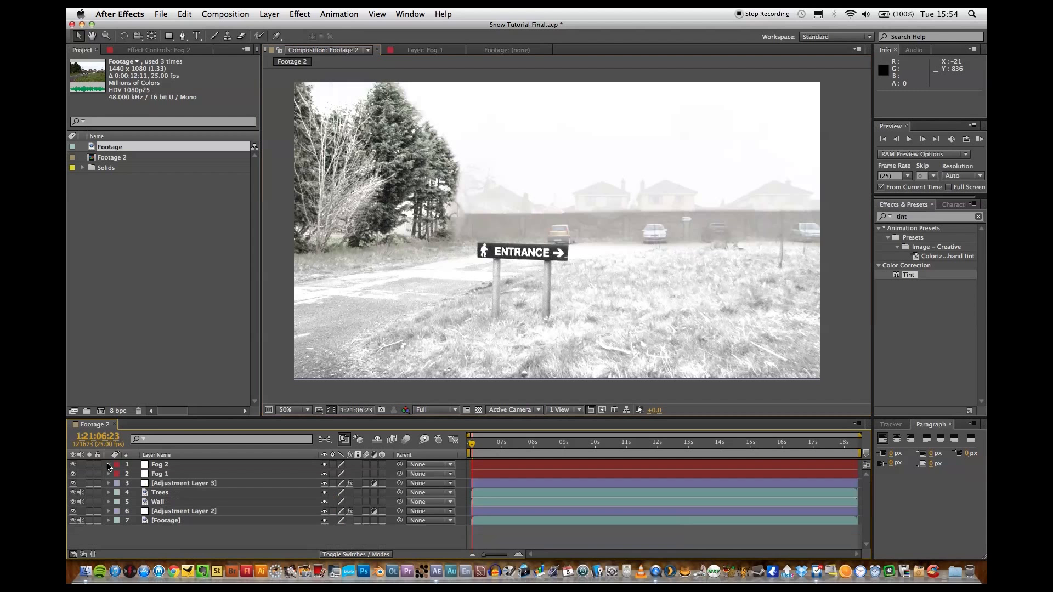
Add a new white solid layer above the Fog 2 layer.
{"action": "left_click", "coordinate": [186, 14]}
{"action": "mouse_move", "coordinate": [303, 28]}
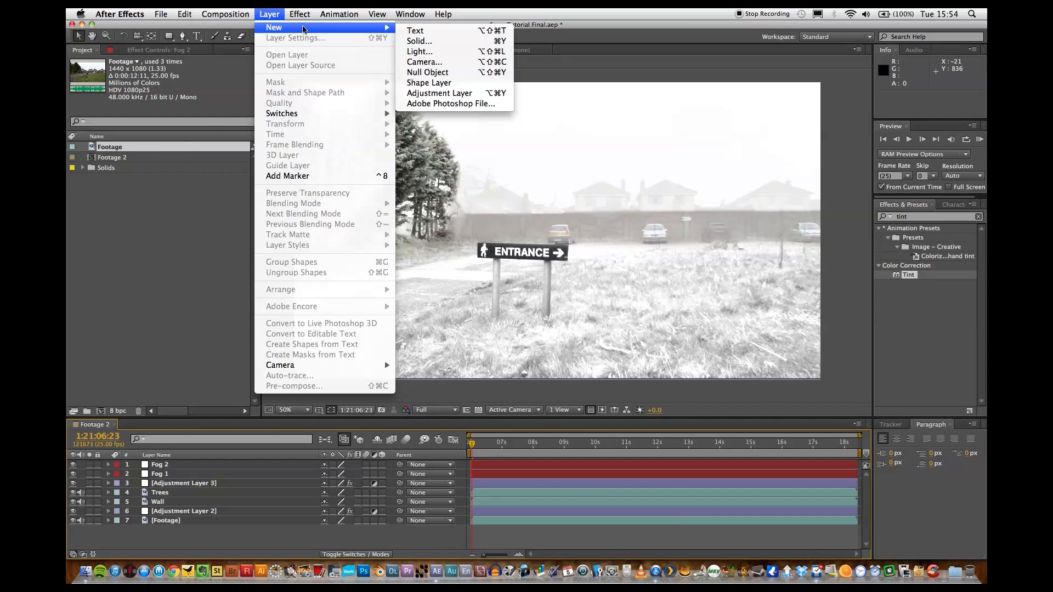
{"action": "left_click", "coordinate": [419, 41]}
{"action": "left_click", "coordinate": [626, 380]}
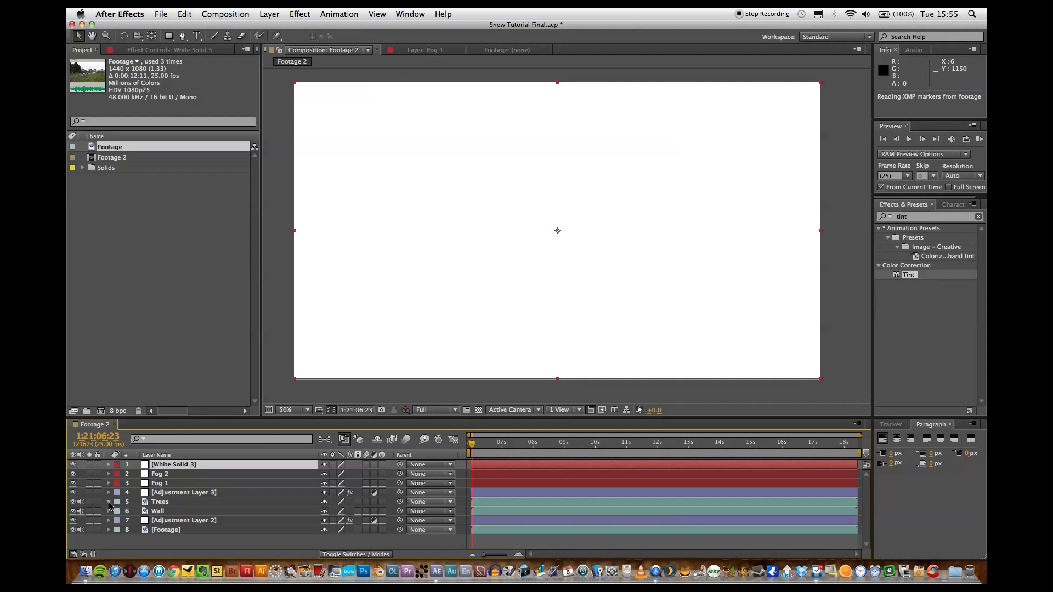
Copy Mask 1 from the Trees layer and paste it onto the White Solid 3 layer.
{"action": "left_click", "coordinate": [108, 502]}
{"action": "left_click", "coordinate": [161, 489]}
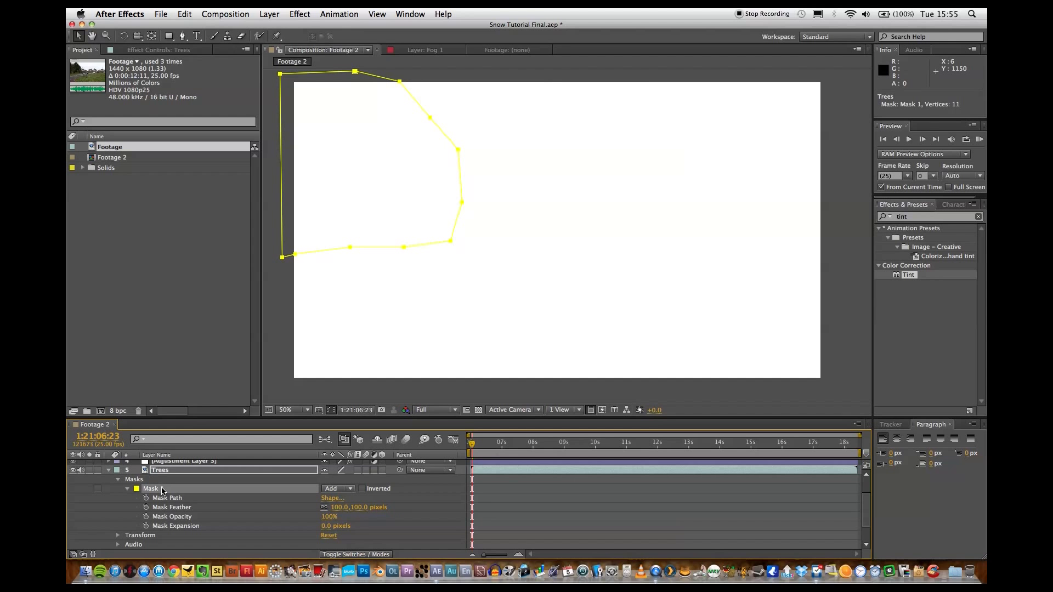
{"action": "scroll", "coordinate": [162, 490], "scroll_direction": "up", "scroll_amount": 3}
{"action": "left_click", "coordinate": [109, 503]}
{"action": "left_click", "coordinate": [173, 464]}
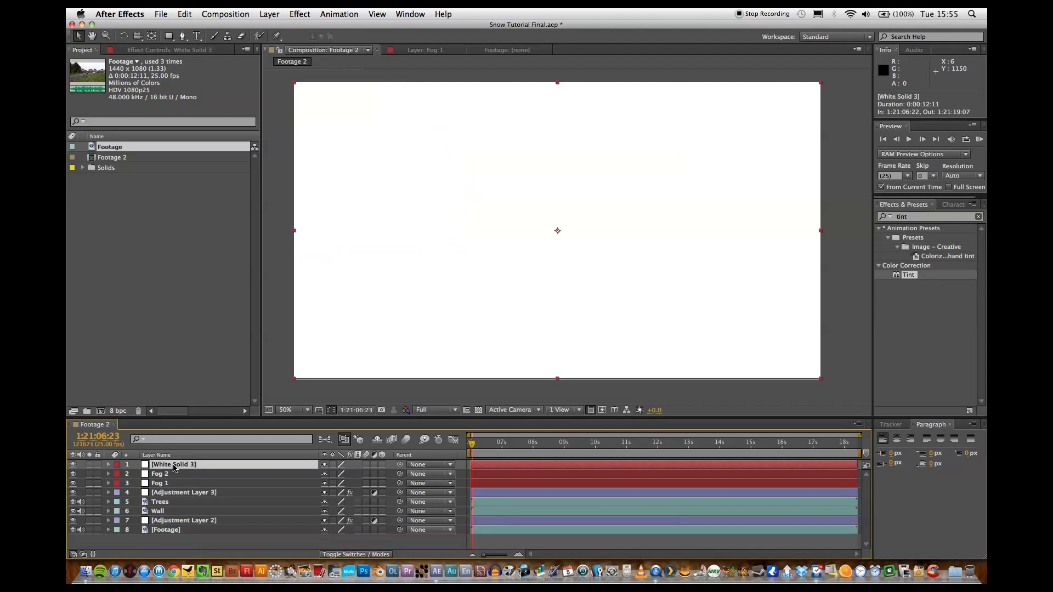
{"action": "key", "text": "ctrl+v"}
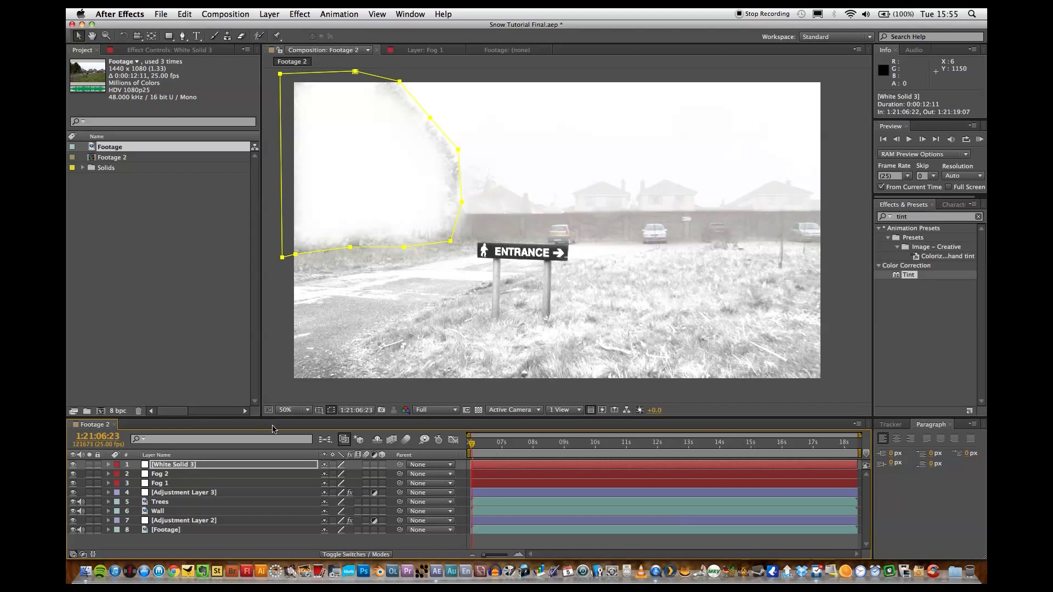
Set the opacity of the White Solid 3 layer to 20% and deselect it to check the fog over the trees.
{"action": "left_click", "coordinate": [160, 465]}
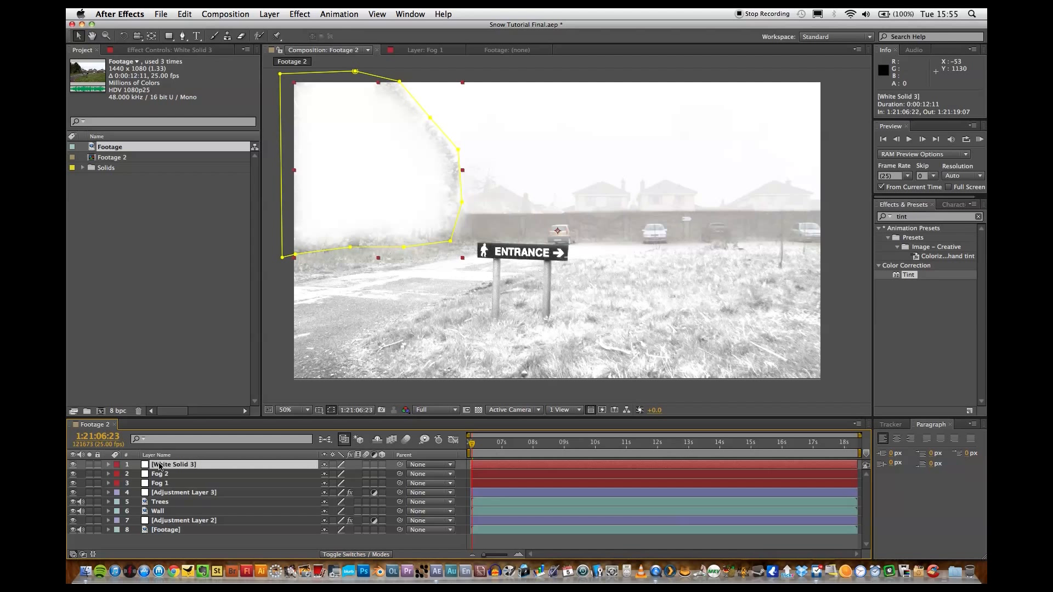
{"action": "key", "text": "t"}
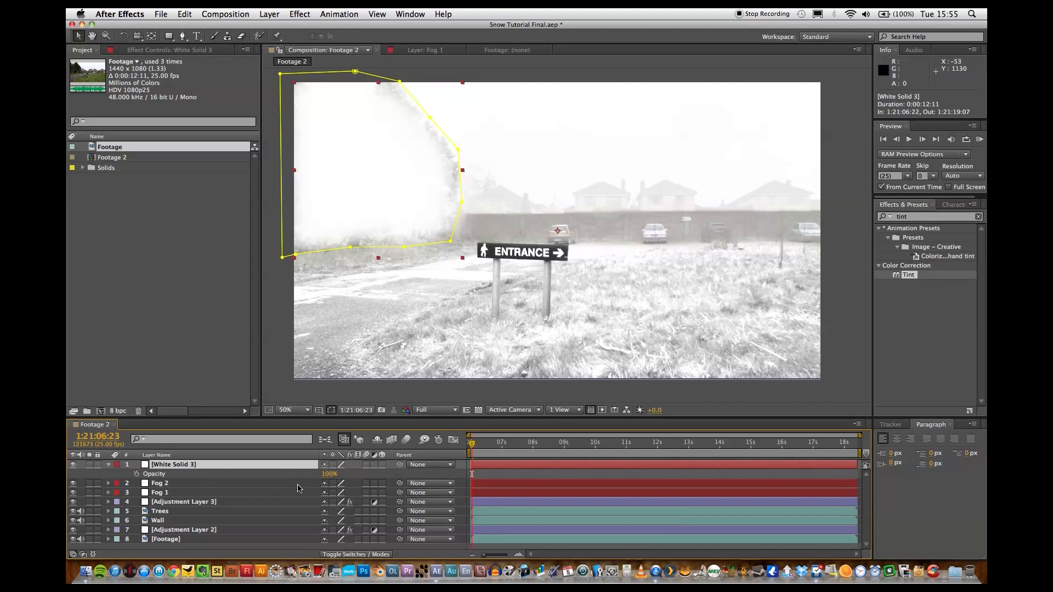
{"action": "left_click", "coordinate": [329, 474]}
{"action": "type", "text": "20"}
{"action": "key", "text": "Return"}
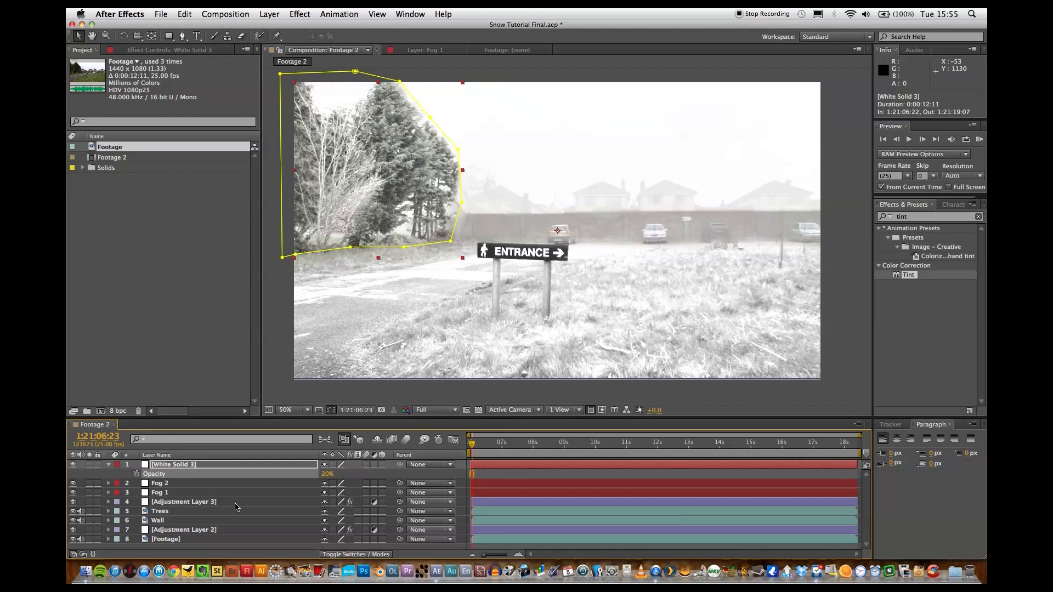
{"action": "left_click", "coordinate": [144, 464]}
{"action": "left_click", "coordinate": [104, 465]}
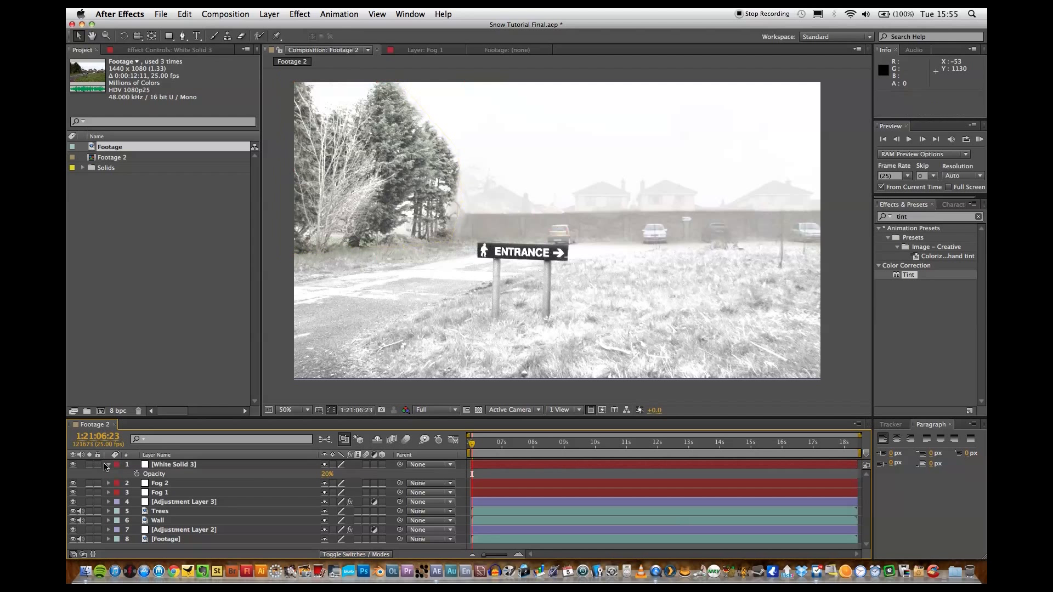
Set the Mask Feather of Mask 1 on White Solid 3 to 20 pixels and its Mask Expansion to 11 pixels.
{"action": "left_click", "coordinate": [108, 464]}
{"action": "left_click", "coordinate": [108, 465]}
{"action": "left_click", "coordinate": [118, 483]}
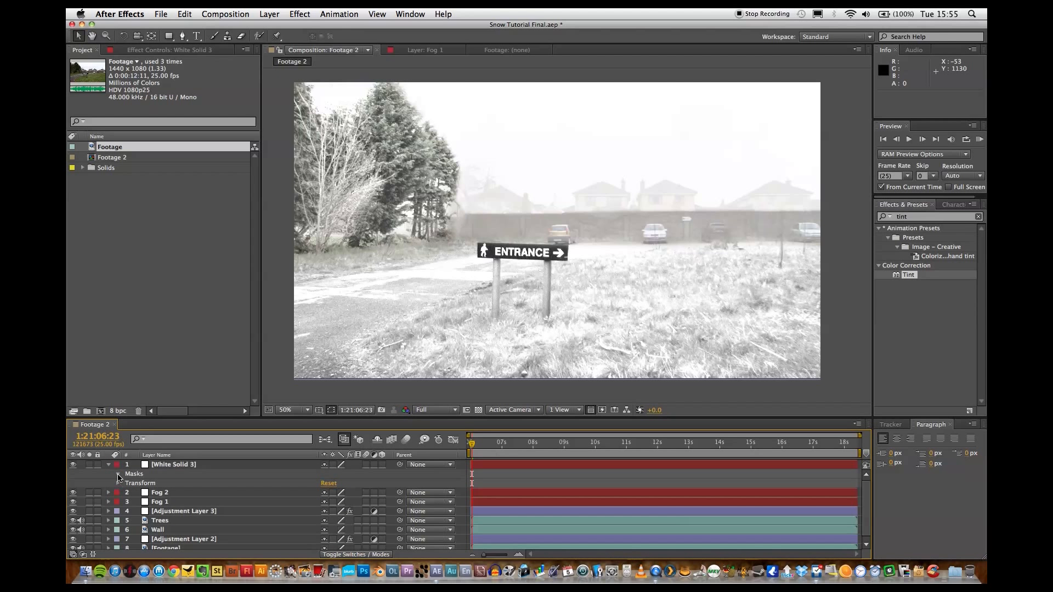
{"action": "left_click", "coordinate": [118, 474]}
{"action": "left_click", "coordinate": [127, 484]}
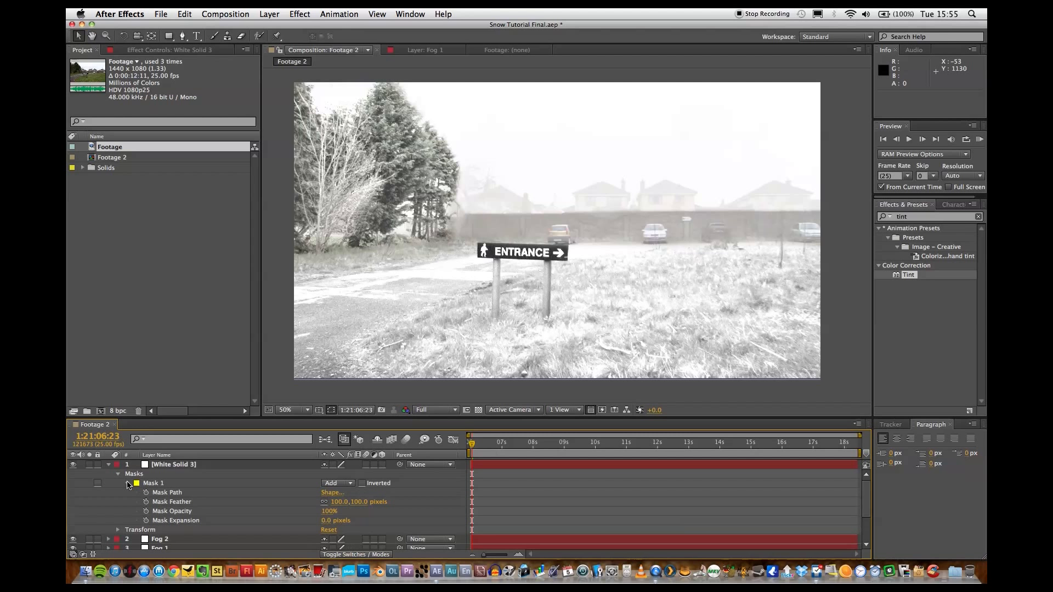
{"action": "left_click", "coordinate": [339, 502]}
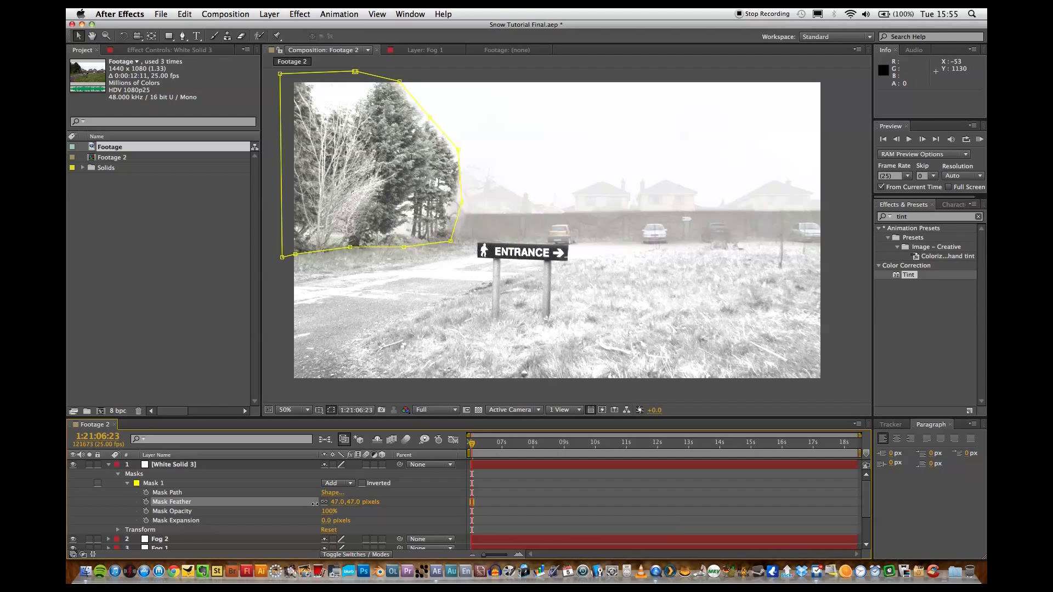
{"action": "left_click_drag", "start_coordinate": [315, 503], "coordinate": [306, 506]}
{"action": "left_click_drag", "start_coordinate": [303, 509], "coordinate": [330, 521]}
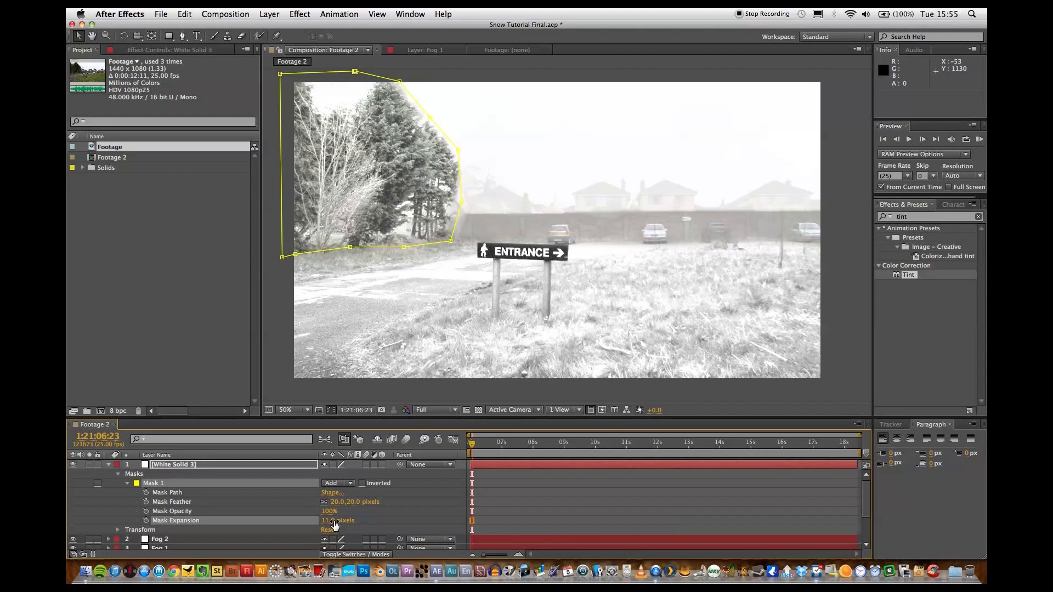
Reshape the White Solid 3 mask, fitting its points to the trees' outer edge and lowering its bottom edge onto the grass verge.
{"action": "left_click", "coordinate": [461, 203]}
{"action": "left_click_drag", "start_coordinate": [462, 203], "coordinate": [454, 203]}
{"action": "left_click_drag", "start_coordinate": [458, 150], "coordinate": [461, 166]}
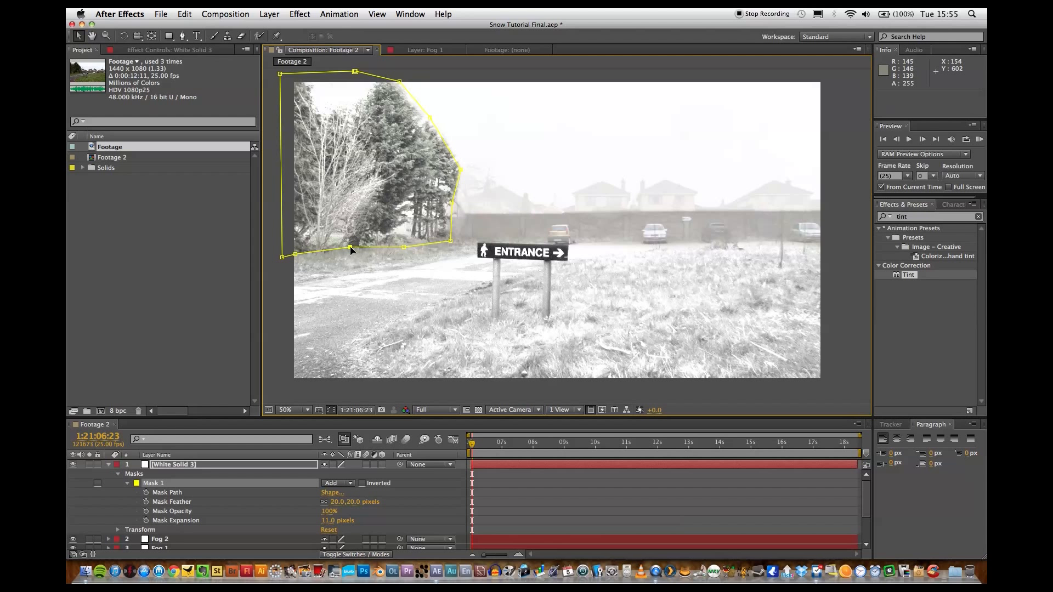
{"action": "left_click_drag", "start_coordinate": [350, 247], "coordinate": [296, 265]}
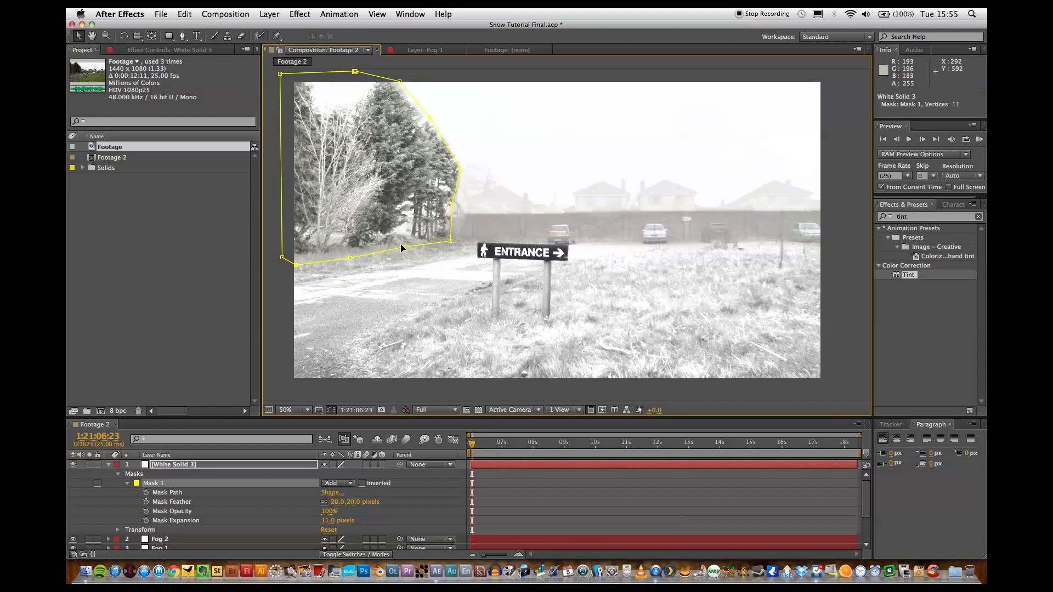
{"action": "left_click", "coordinate": [272, 311]}
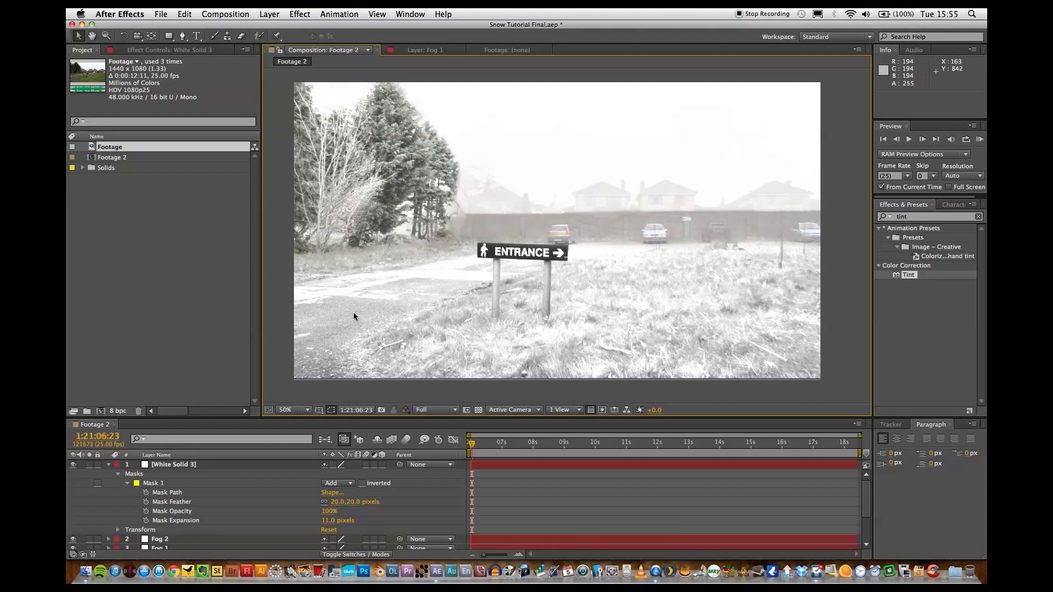
Nudge the Fog 2 mask's lower corner point beyond the wall's far end, then collapse the White Solid 3 layer.
{"action": "left_click", "coordinate": [791, 195]}
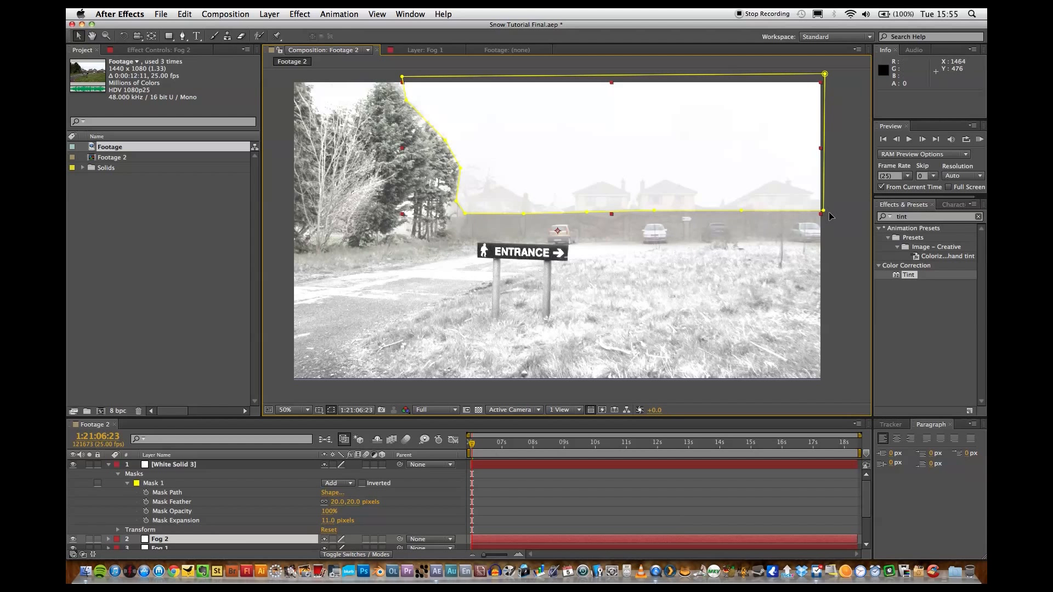
{"action": "left_click_drag", "start_coordinate": [825, 212], "coordinate": [825, 208]}
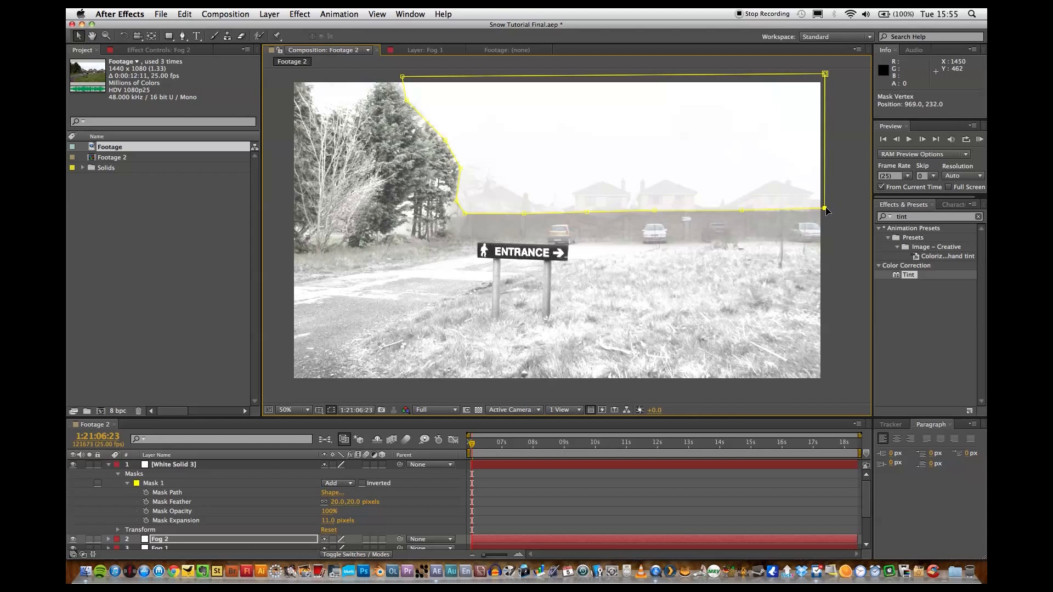
{"action": "left_click", "coordinate": [742, 211]}
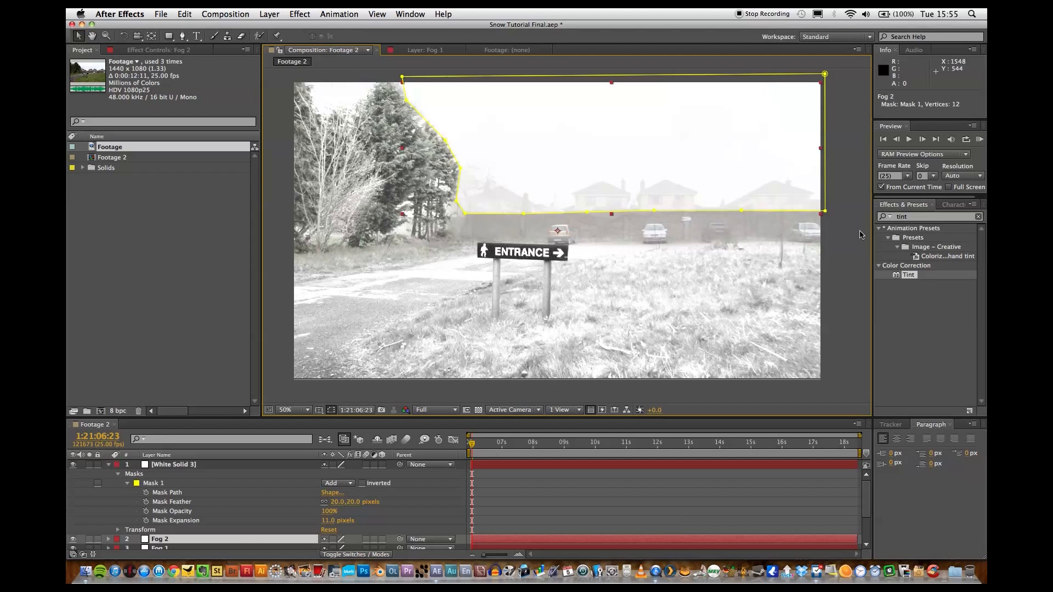
{"action": "left_click", "coordinate": [848, 245]}
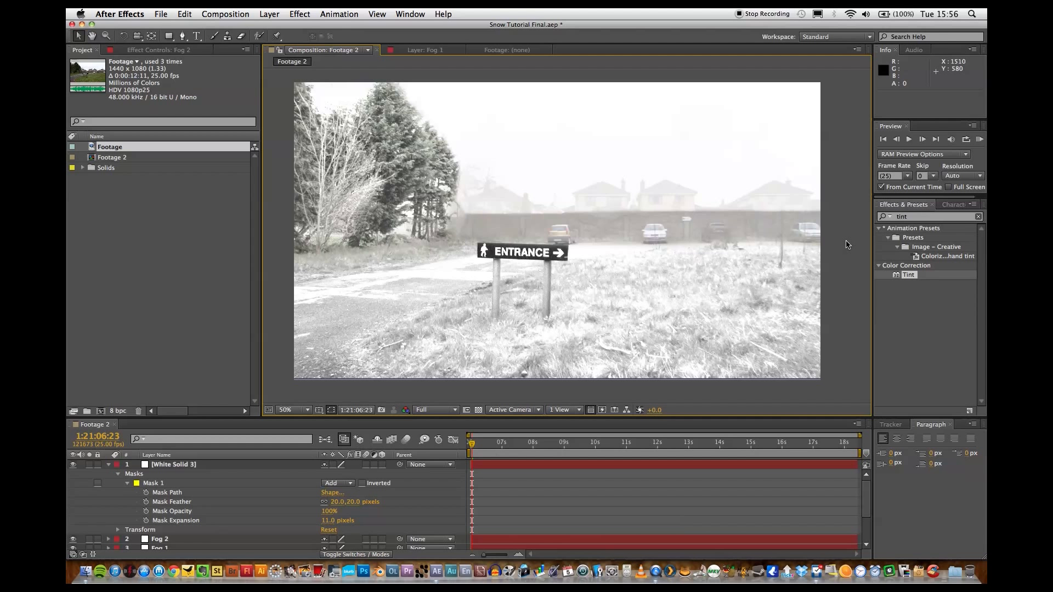
{"action": "left_click", "coordinate": [105, 466]}
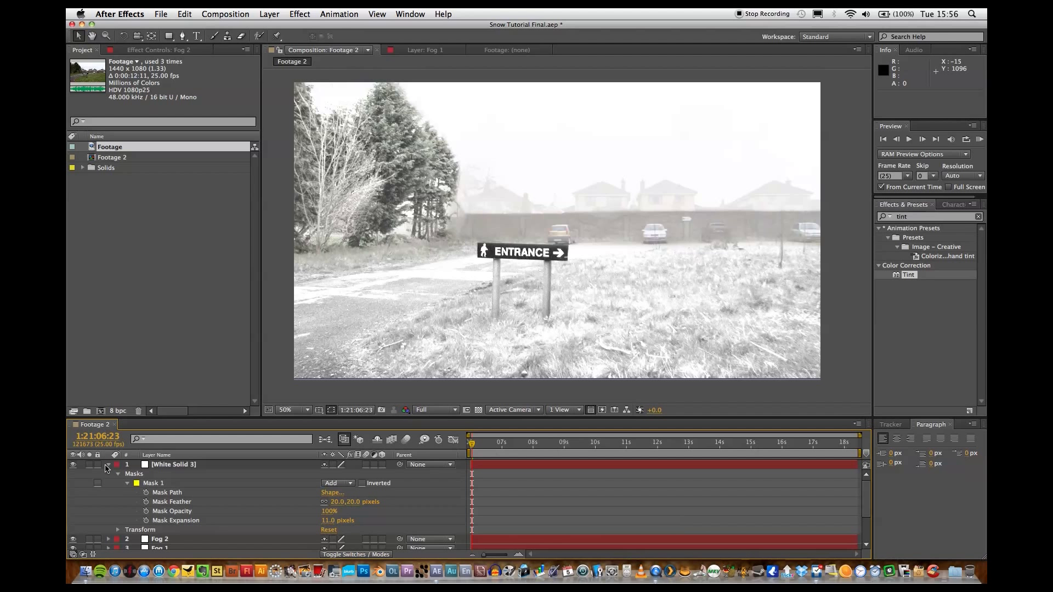
{"action": "left_click", "coordinate": [108, 465]}
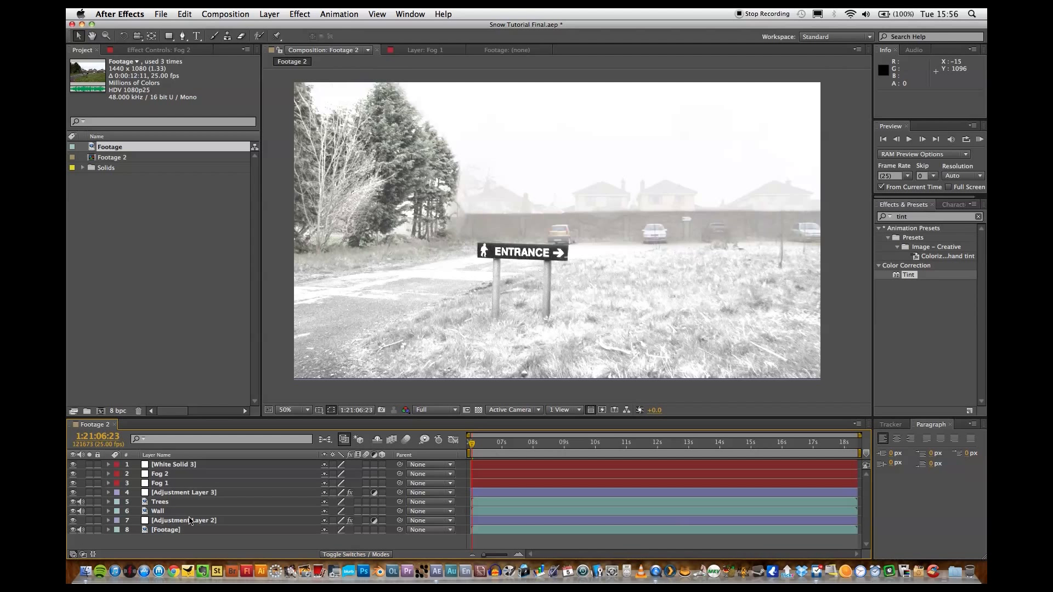
Add a new adjustment layer on top of all the layers in the Footage 2 composition.
{"action": "left_click", "coordinate": [236, 14]}
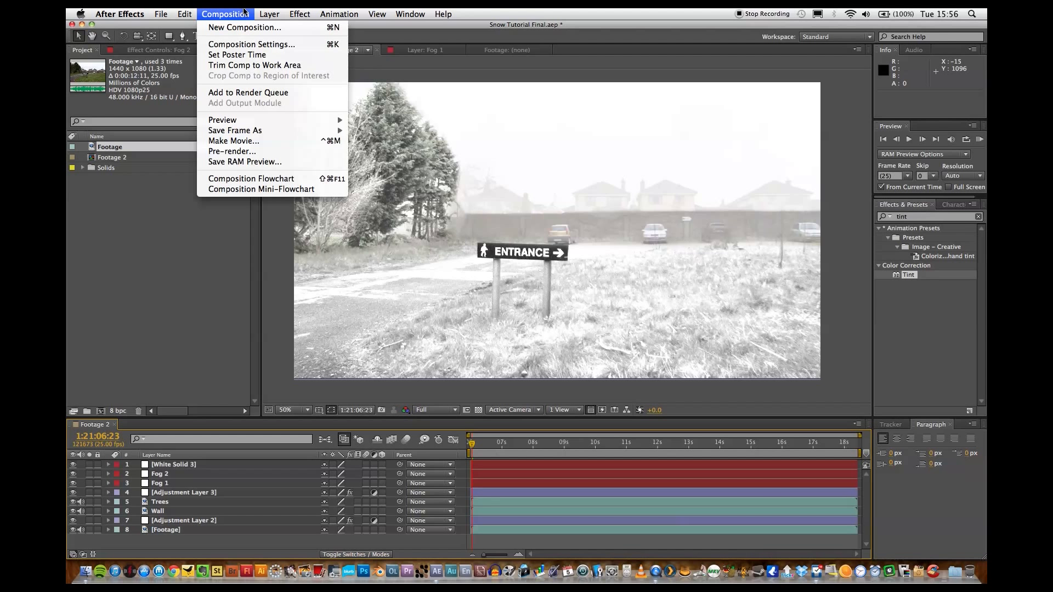
{"action": "mouse_move", "coordinate": [278, 14]}
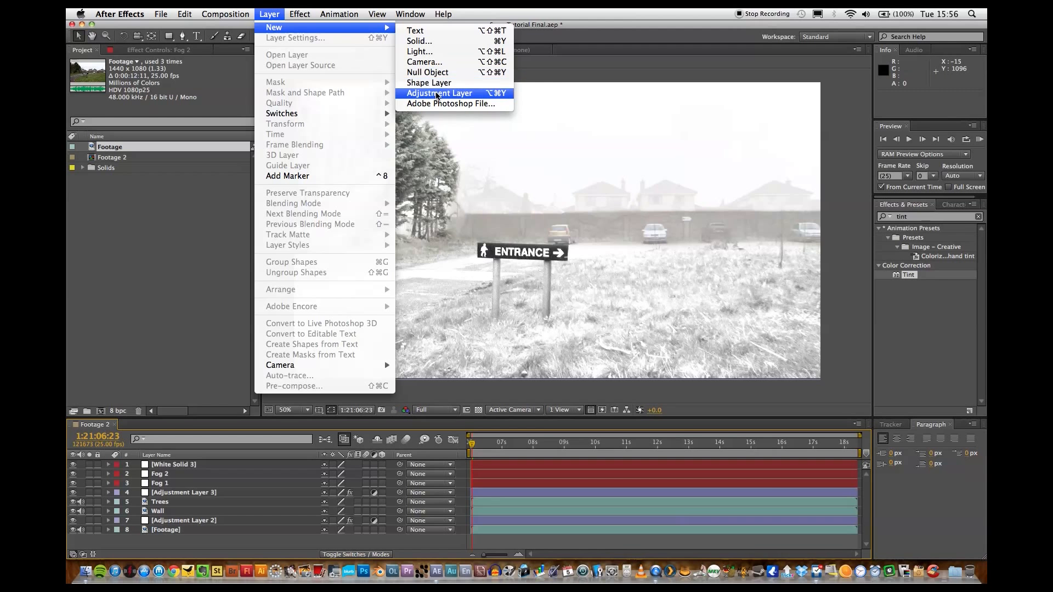
{"action": "left_click", "coordinate": [437, 95]}
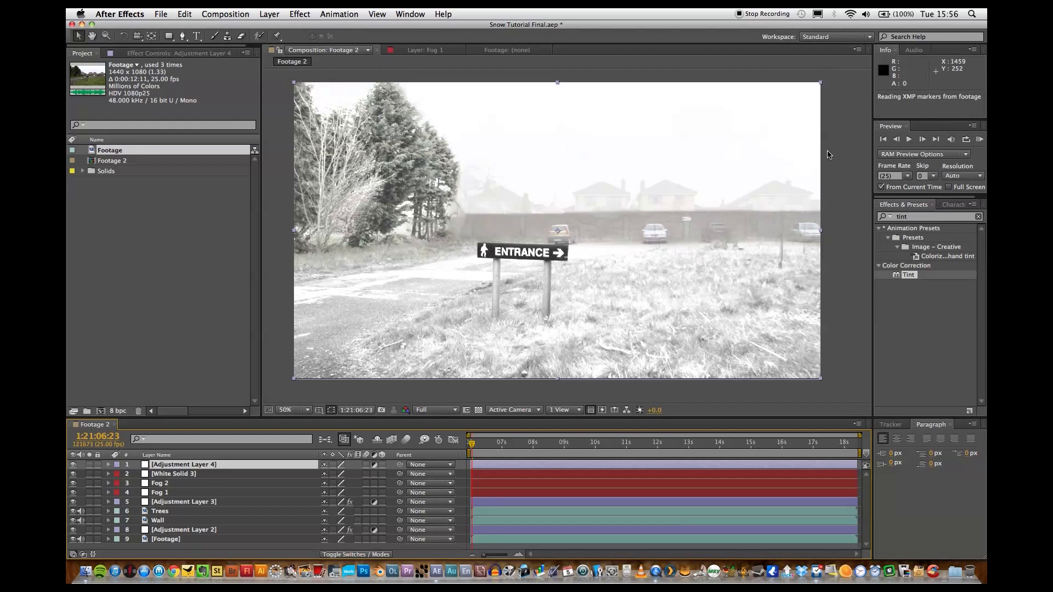
Find the Curves effect and apply it to Adjustment Layer 4.
{"action": "left_click", "coordinate": [933, 218]}
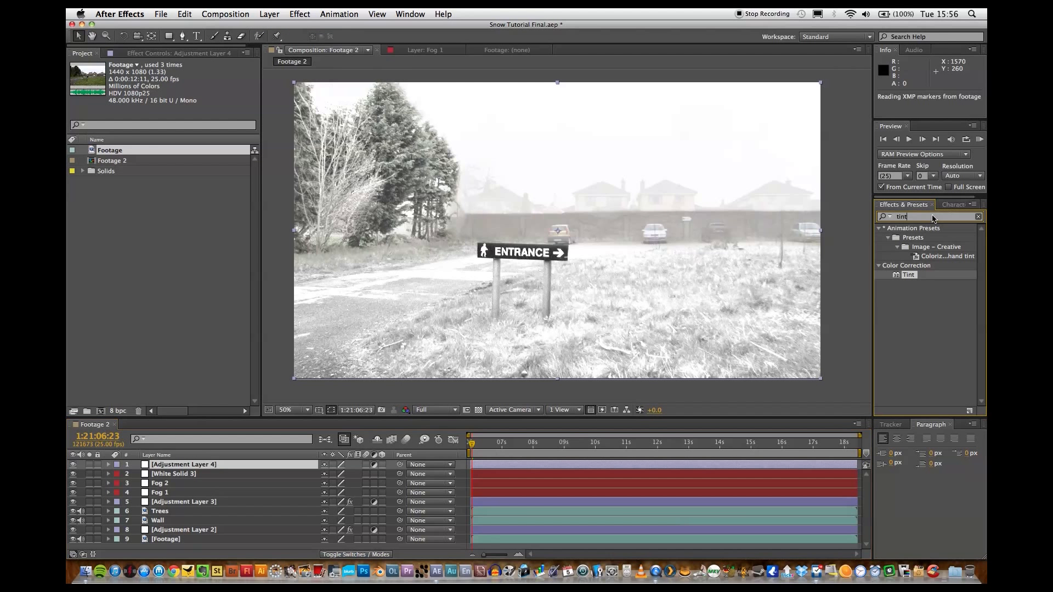
{"action": "key", "text": "BackSpace"}
{"action": "key", "text": "BackSpace"}
{"action": "key", "text": "BackSpace"}
{"action": "key", "text": "BackSpace"}
{"action": "type", "text": "curves"}
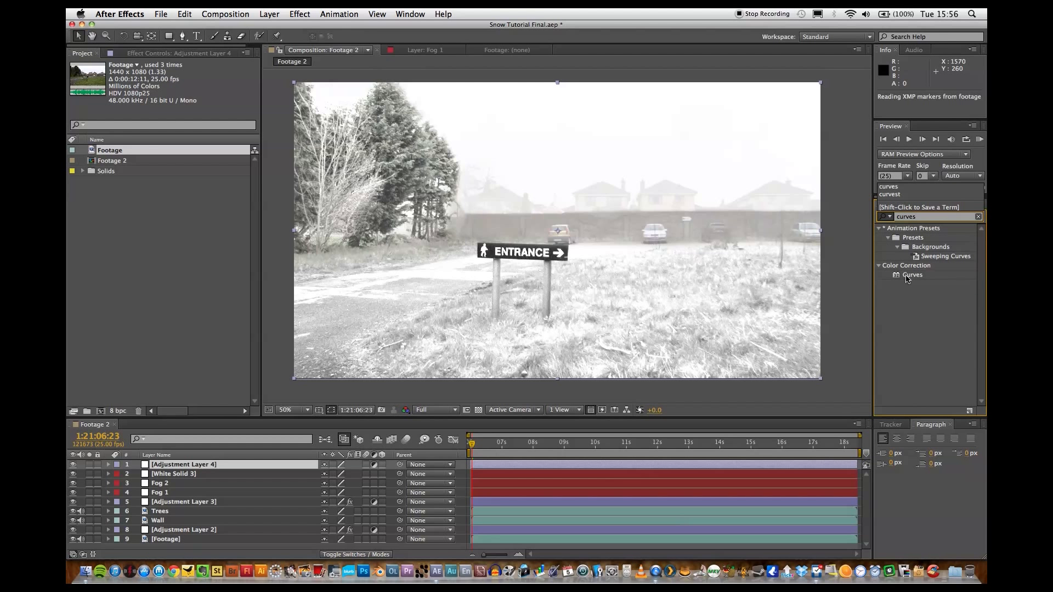
{"action": "left_click_drag", "start_coordinate": [911, 275], "coordinate": [225, 467]}
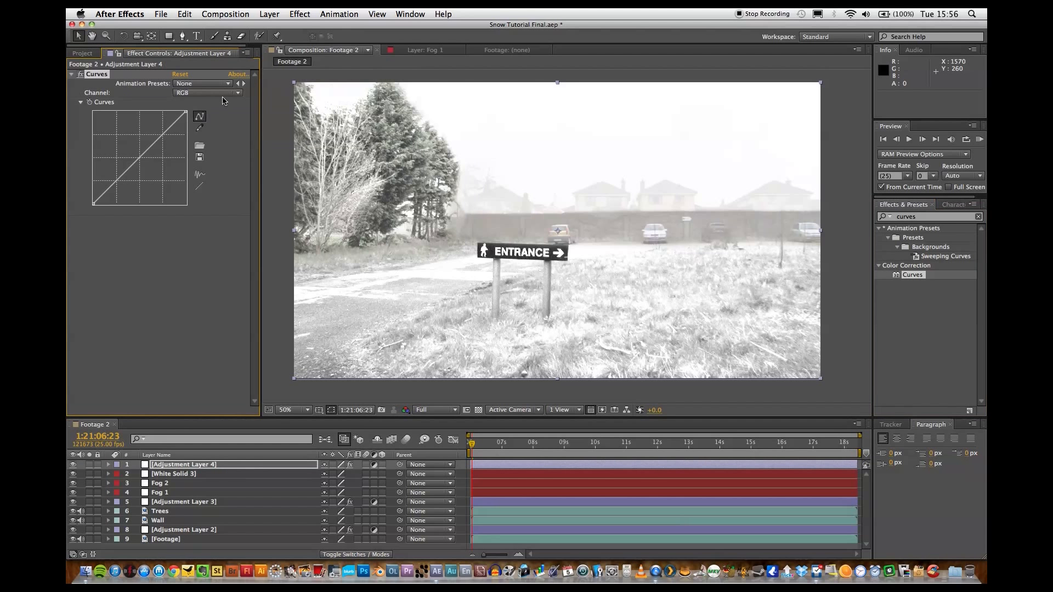
Pull the lower part of the Red and Green channel curves slightly down in Adjustment Layer 4's Curves effect.
{"action": "left_click", "coordinate": [223, 94]}
{"action": "left_click", "coordinate": [191, 114]}
{"action": "left_click_drag", "start_coordinate": [116, 182], "coordinate": [118, 185]}
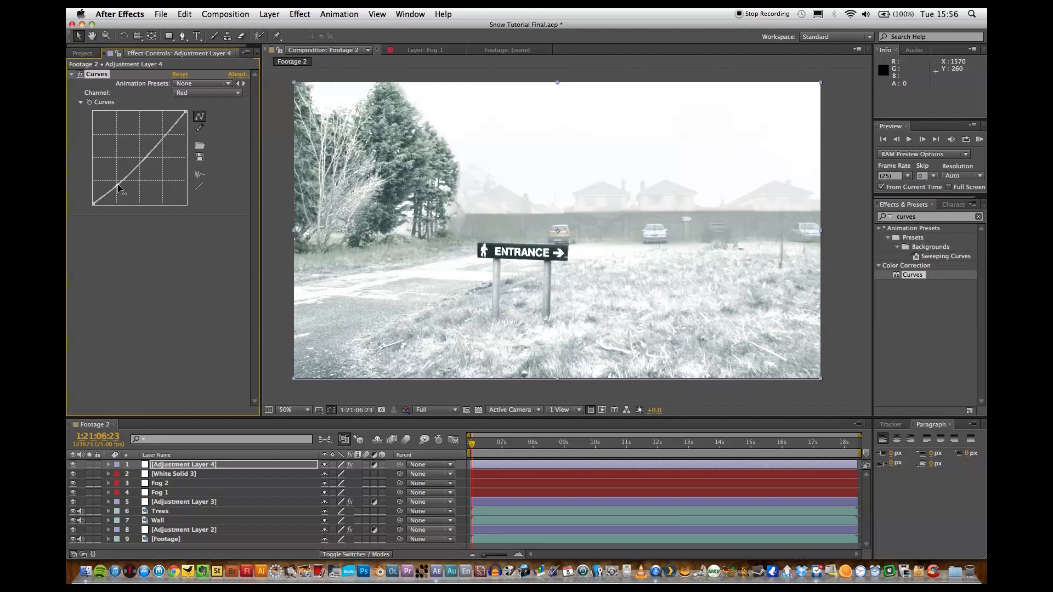
{"action": "left_click", "coordinate": [199, 93]}
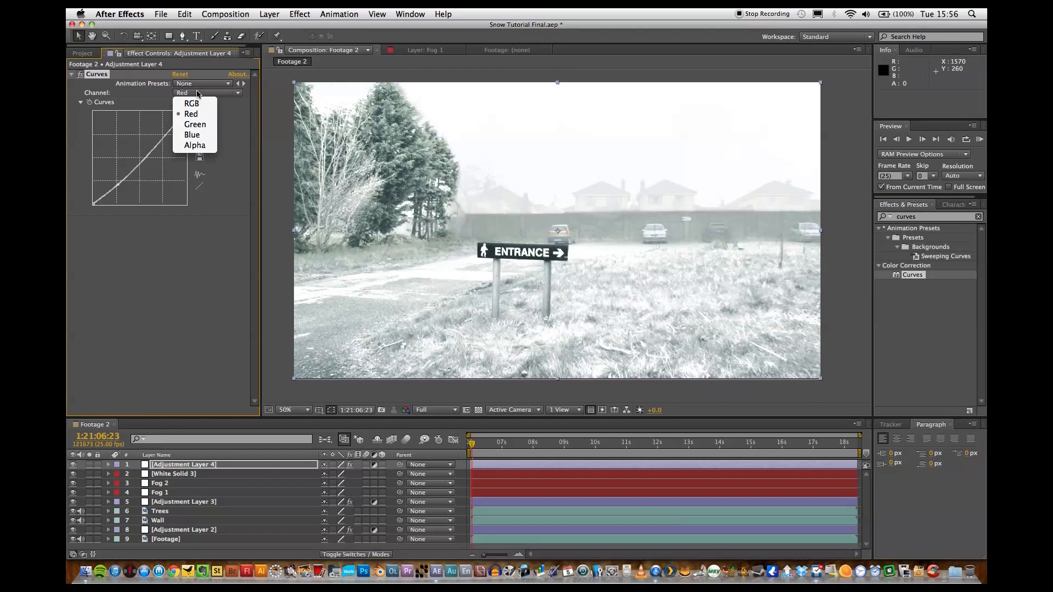
{"action": "left_click", "coordinate": [185, 135]}
{"action": "left_click_drag", "start_coordinate": [116, 184], "coordinate": [117, 187]}
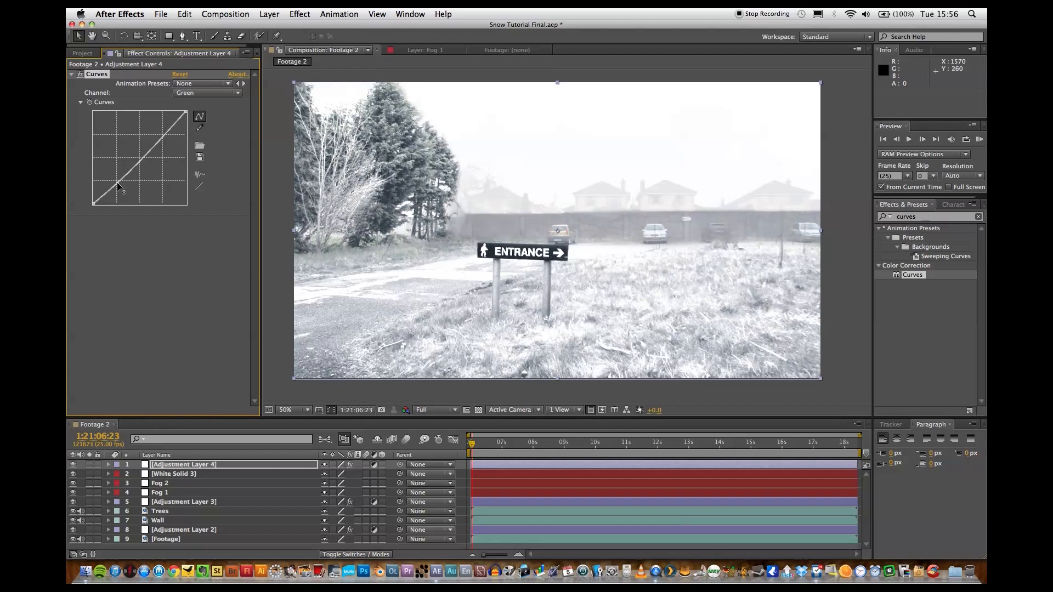
Raise the lower part of the Blue channel curve very slightly, then collapse the Curves effect.
{"action": "left_click", "coordinate": [192, 93]}
{"action": "left_click", "coordinate": [195, 136]}
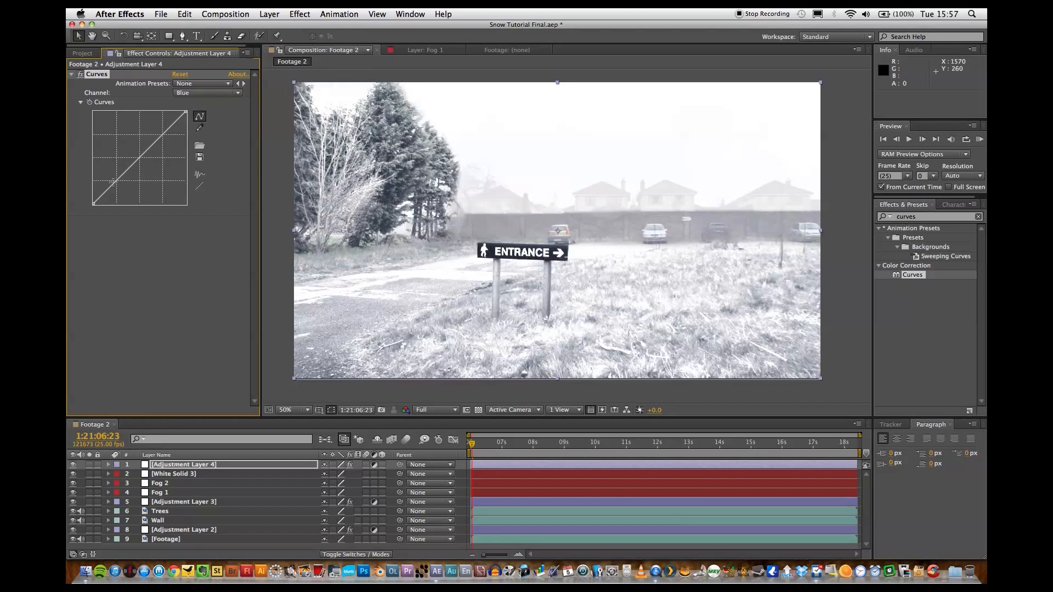
{"action": "left_click_drag", "start_coordinate": [113, 183], "coordinate": [113, 181]}
{"action": "left_click", "coordinate": [140, 299]}
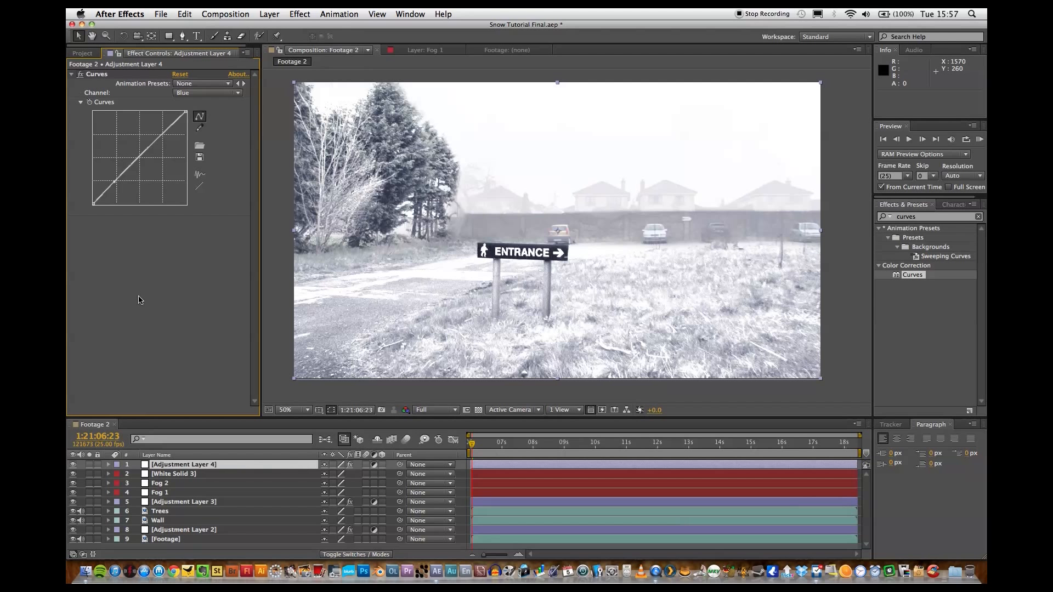
{"action": "left_click", "coordinate": [71, 74]}
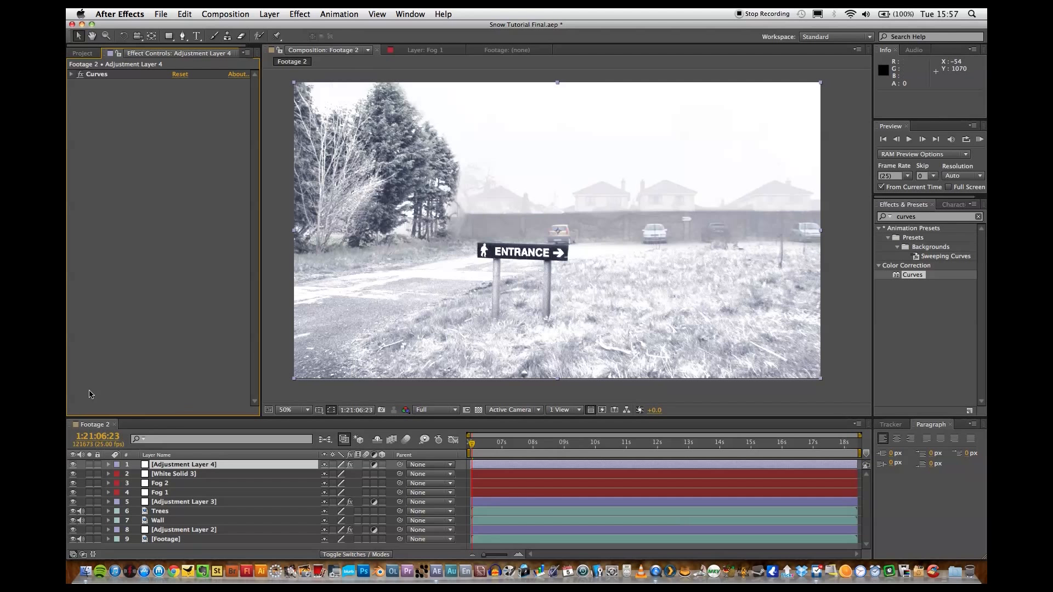
Choose the Ellipse tool and add a new 1440 x 1080 px solid in black (000000) above all layers.
{"action": "left_click", "coordinate": [225, 14]}
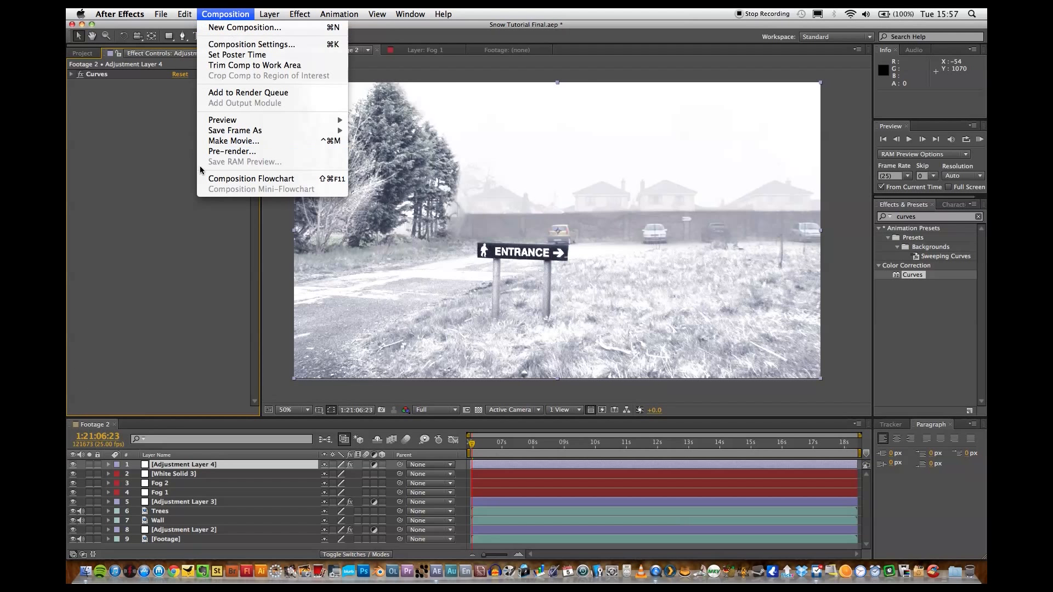
{"action": "left_click", "coordinate": [169, 244]}
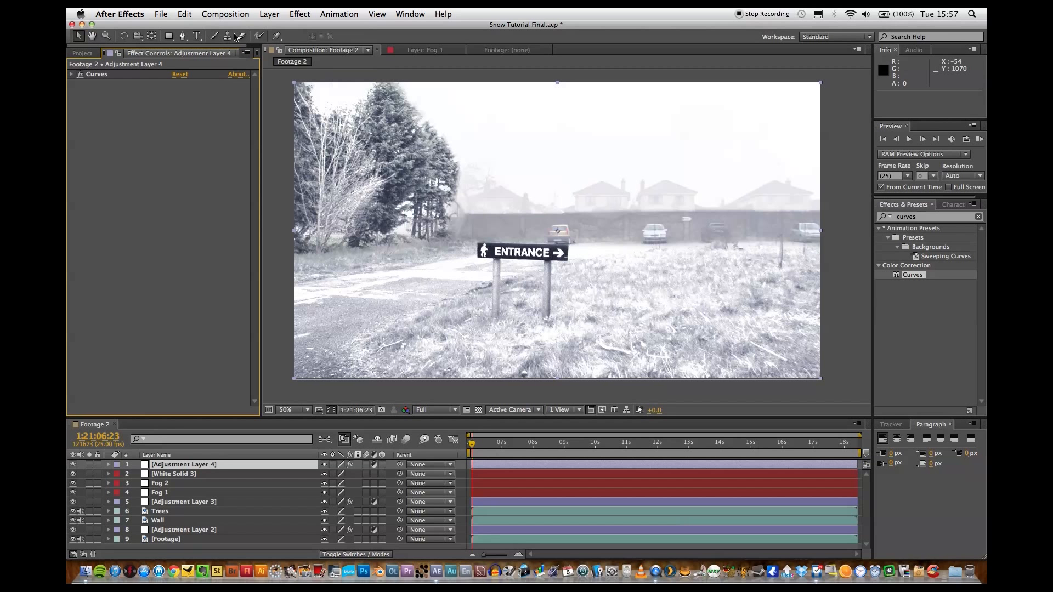
{"action": "left_click_drag", "start_coordinate": [169, 36], "coordinate": [189, 60]}
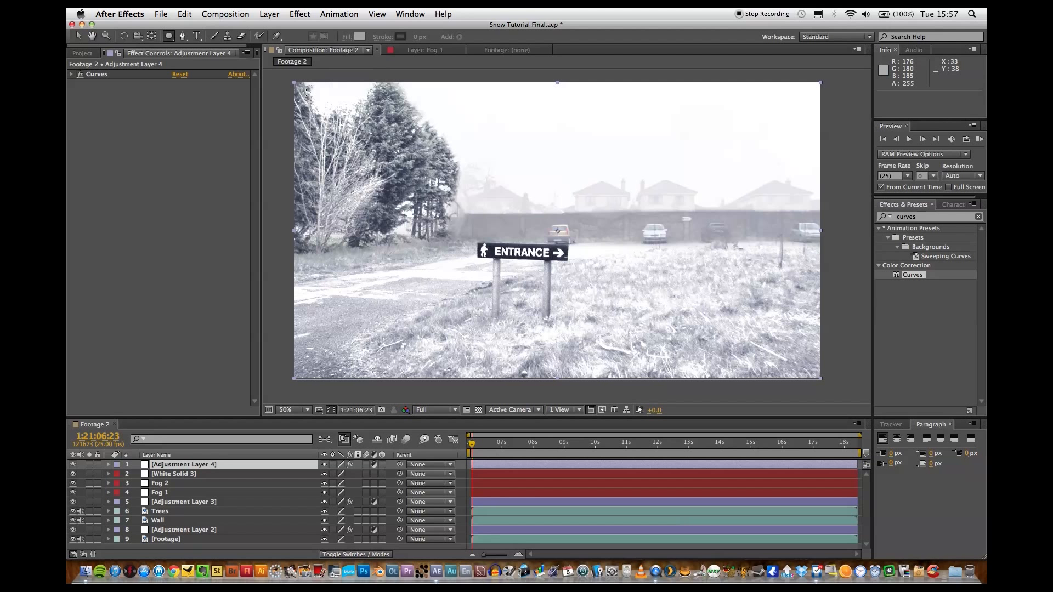
{"action": "left_click", "coordinate": [270, 13]}
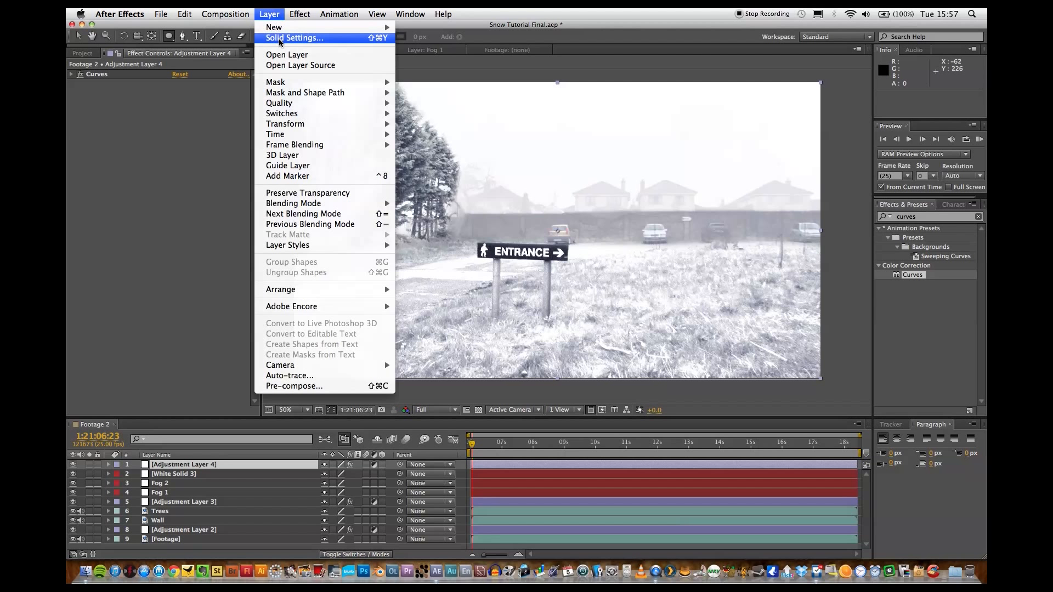
{"action": "mouse_move", "coordinate": [284, 28]}
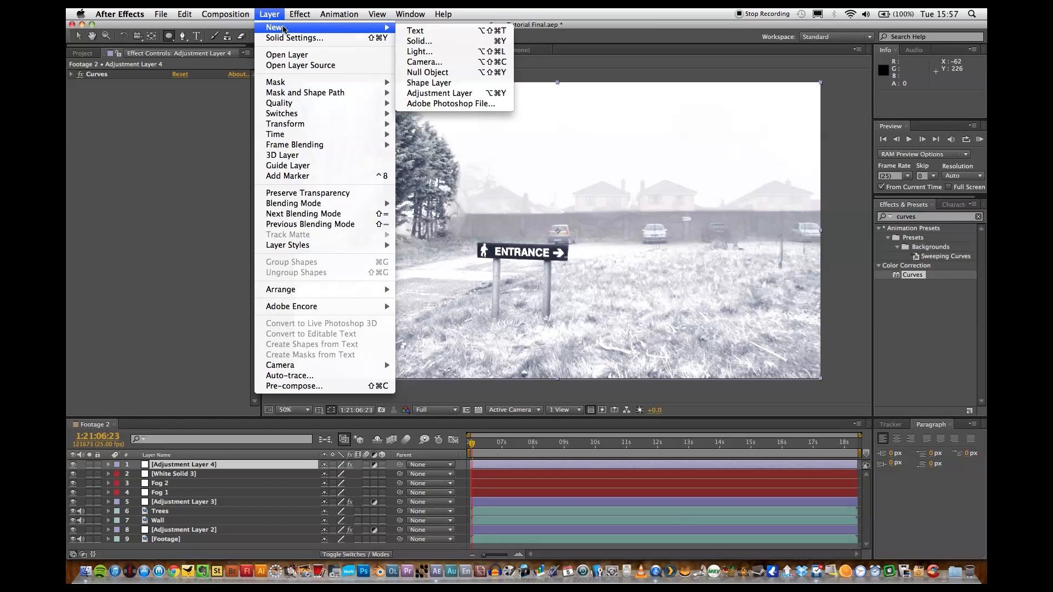
{"action": "left_click", "coordinate": [443, 43]}
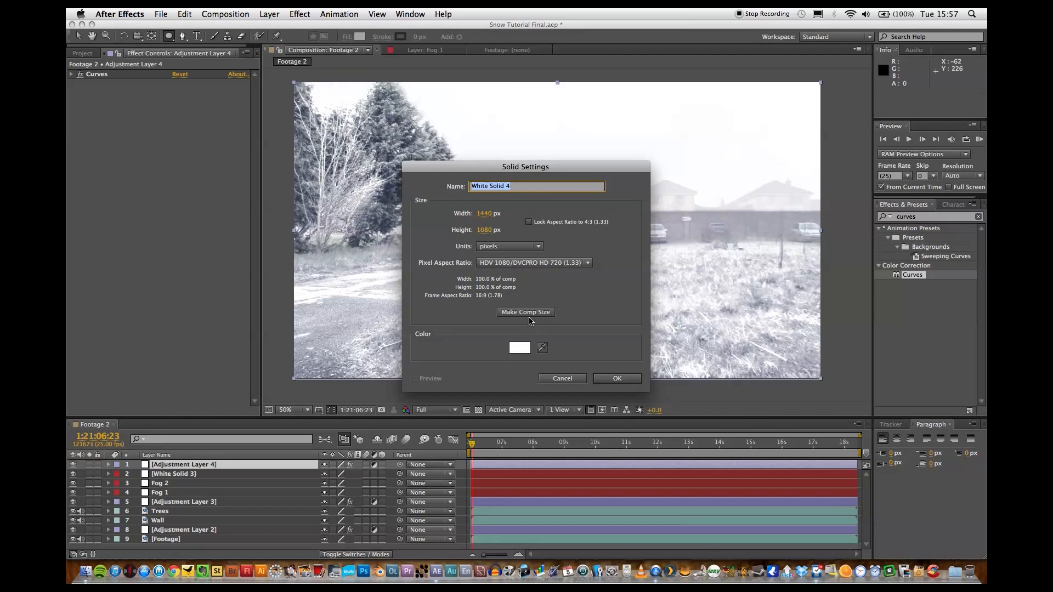
{"action": "left_click", "coordinate": [520, 348]}
{"action": "left_click_drag", "start_coordinate": [324, 322], "coordinate": [430, 531]}
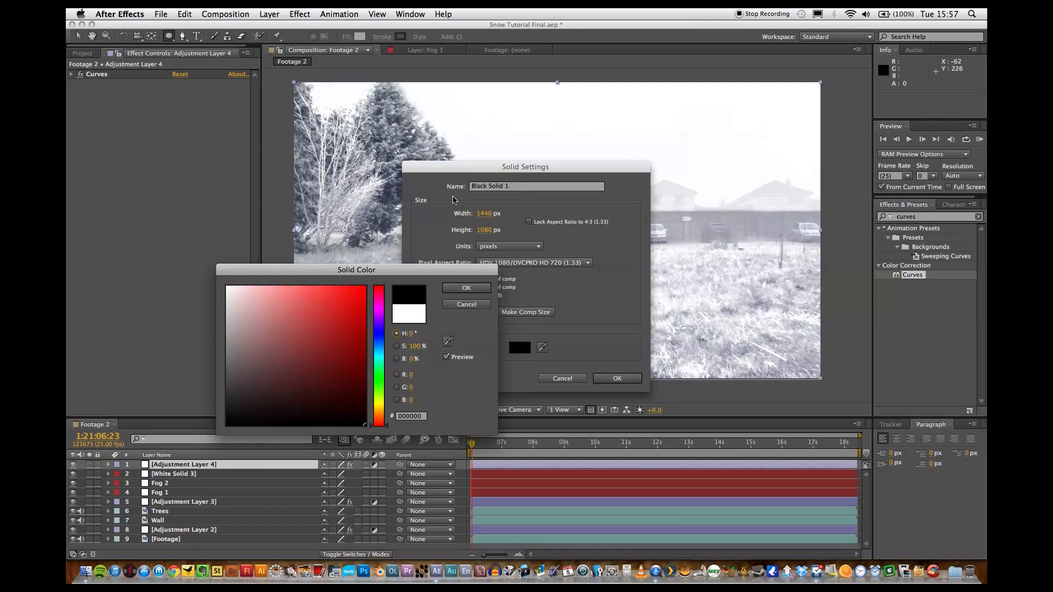
{"action": "left_click", "coordinate": [466, 288]}
{"action": "left_click", "coordinate": [617, 379]}
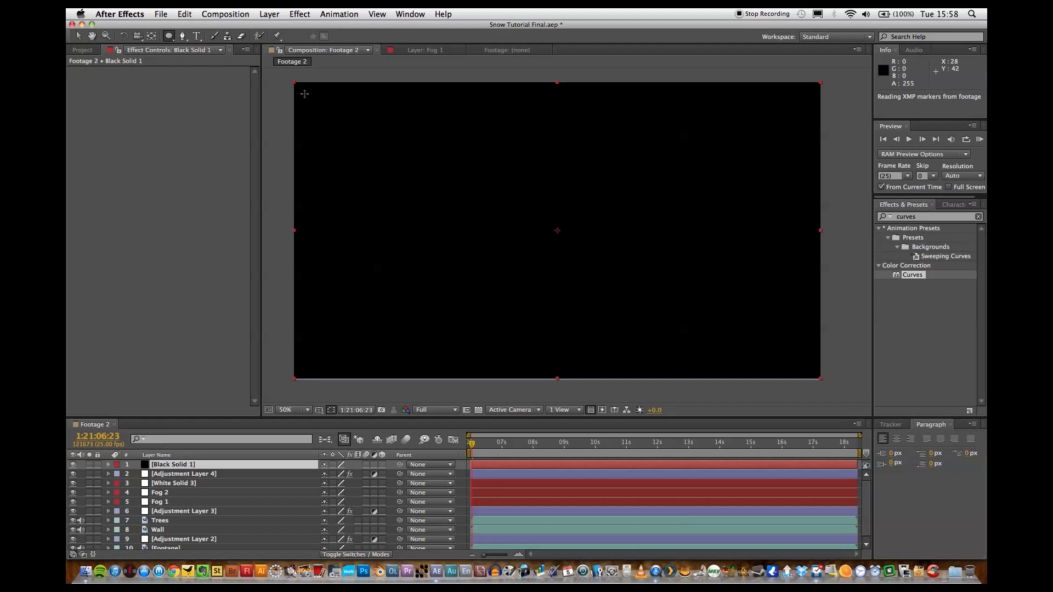
Draw an elliptical mask on the black solid spanning nearly the whole frame and set its mode to Subtract.
{"action": "mouse_move", "coordinate": [297, 84]}
{"action": "left_mouse_down"}
{"action": "mouse_move", "coordinate": [488, 259]}
{"action": "mouse_move", "coordinate": [752, 406]}
{"action": "mouse_move", "coordinate": [811, 373]}
{"action": "mouse_move", "coordinate": [813, 357]}
{"action": "mouse_move", "coordinate": [818, 378]}
{"action": "left_mouse_up"}
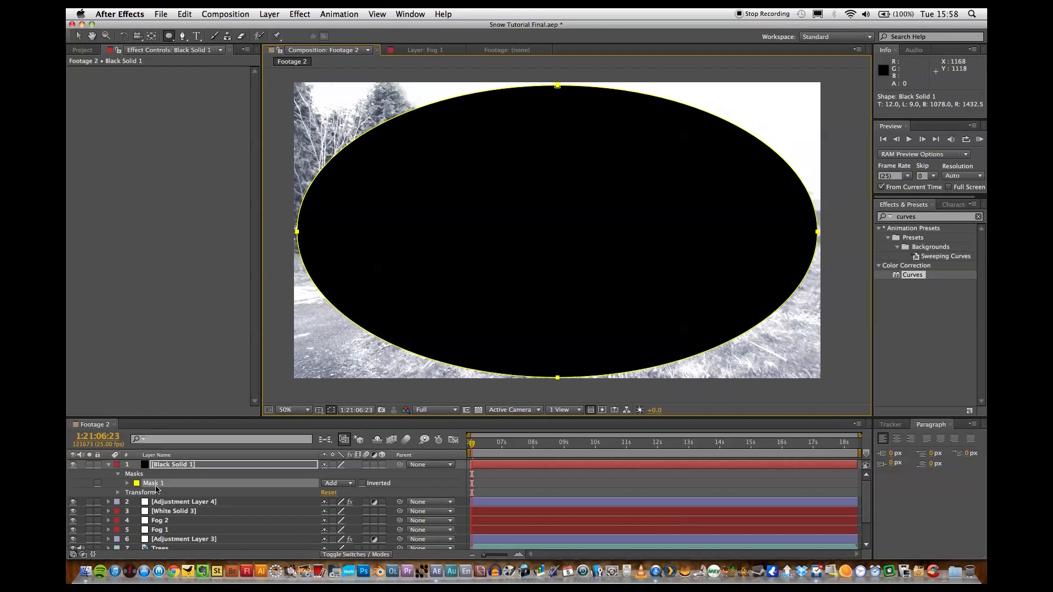
{"action": "left_click", "coordinate": [337, 483]}
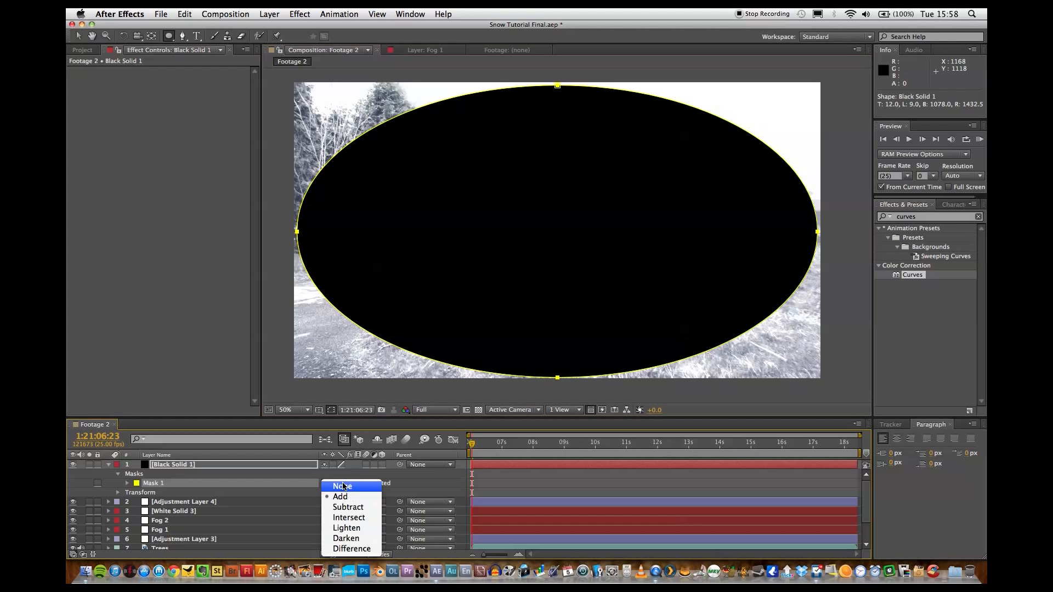
{"action": "left_click", "coordinate": [347, 509]}
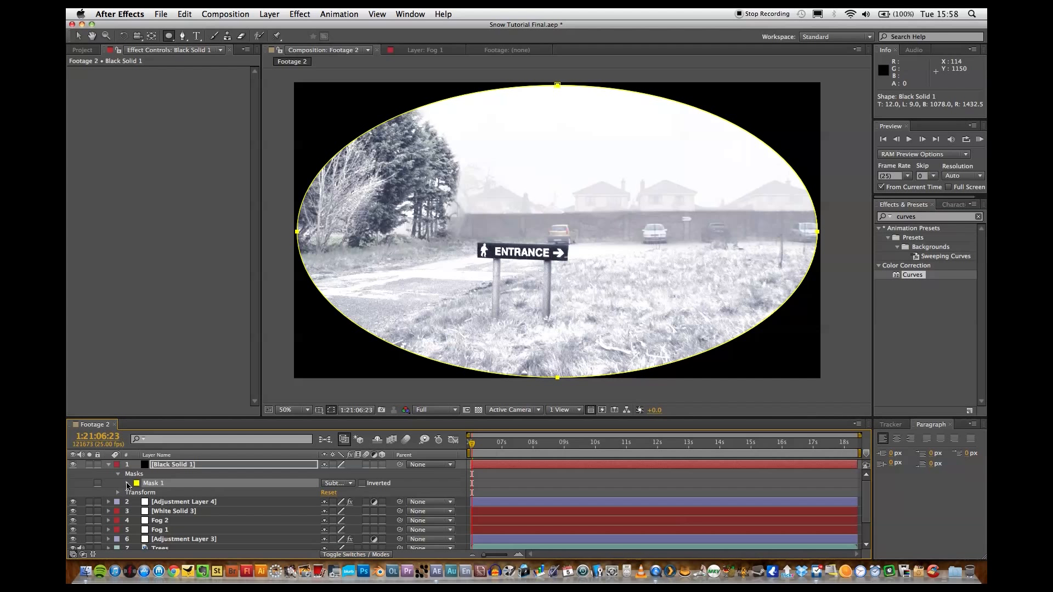
Set the elliptical mask's Mask Feather to 500 pixels and its Mask Expansion to 200 pixels.
{"action": "left_click", "coordinate": [127, 485]}
{"action": "left_click", "coordinate": [338, 502]}
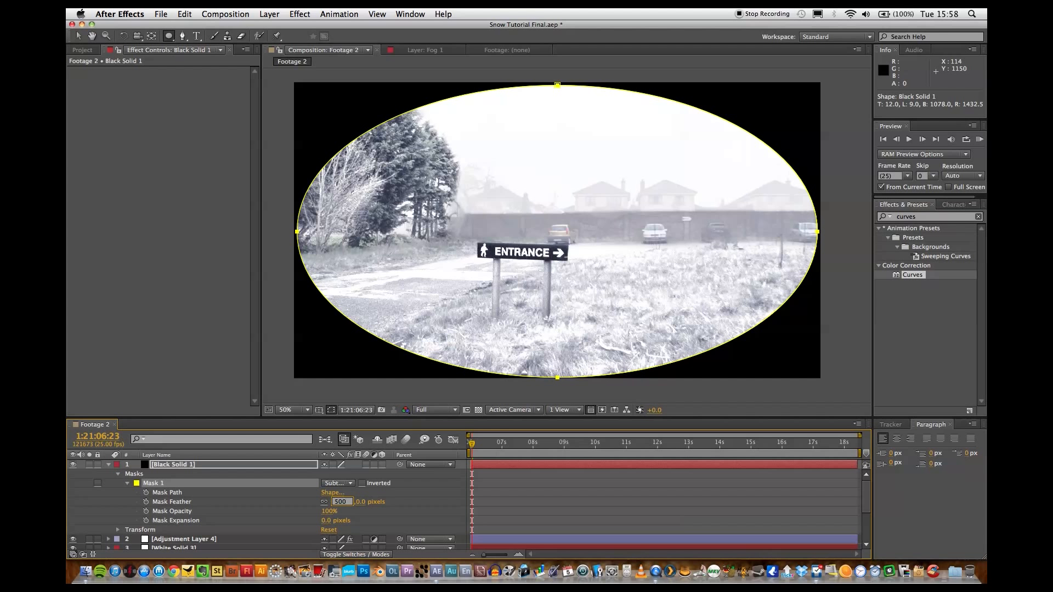
{"action": "type", "text": "500"}
{"action": "key", "text": "Return"}
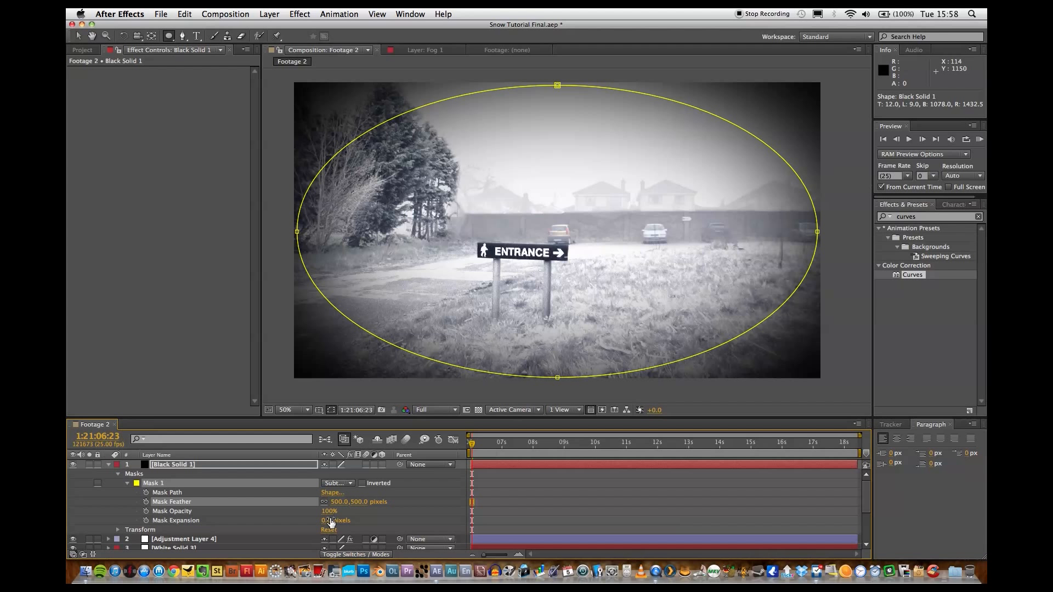
{"action": "left_click_drag", "start_coordinate": [327, 521], "coordinate": [339, 521]}
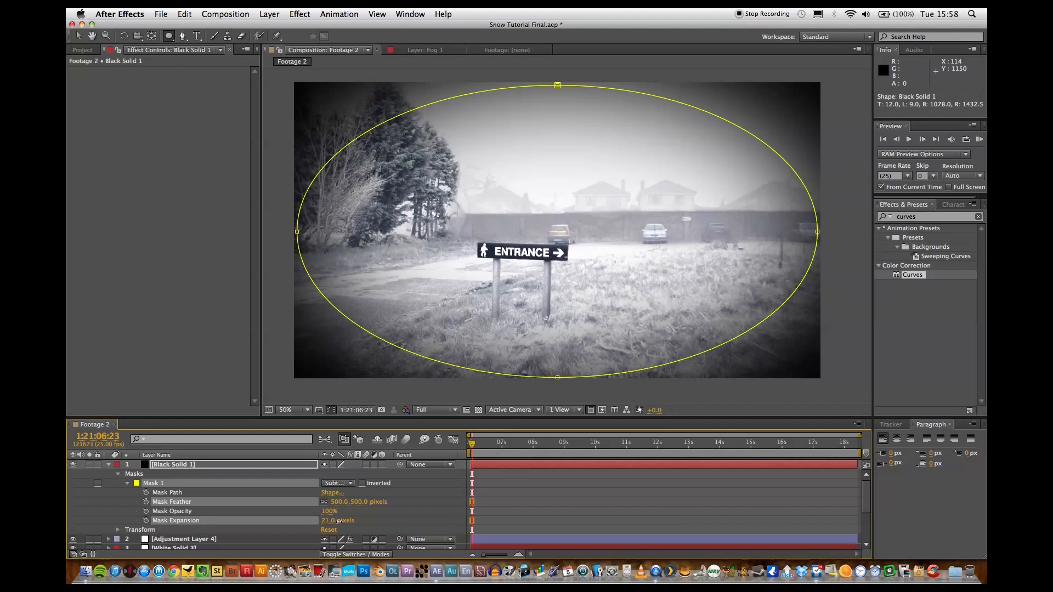
{"action": "left_click", "coordinate": [325, 521]}
{"action": "type", "text": "200"}
{"action": "key", "text": "Return"}
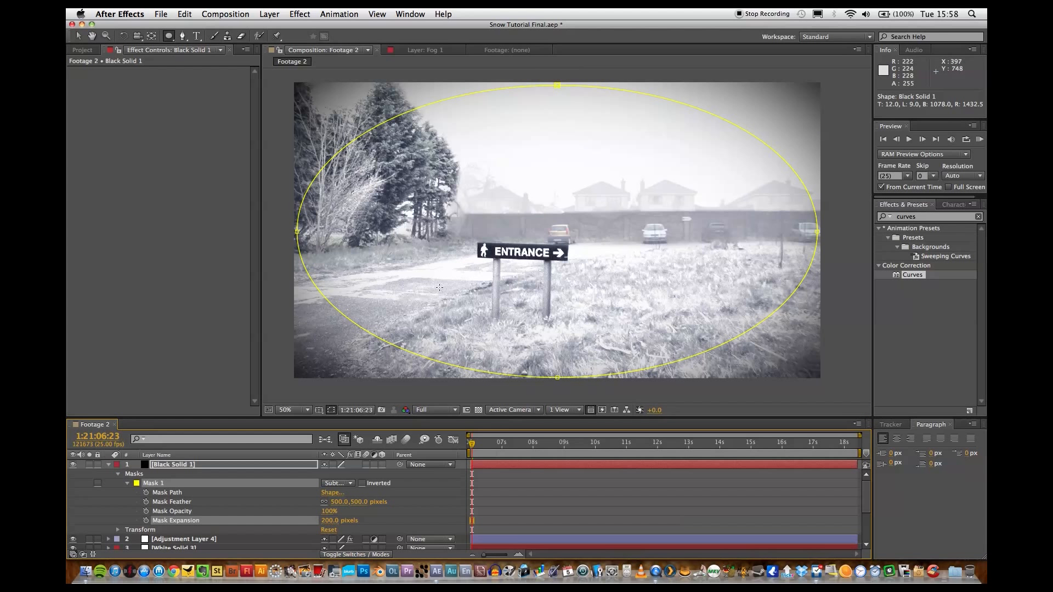
Set the elliptical mask's Mask Opacity to 40% and collapse the mask's properties.
{"action": "left_click", "coordinate": [326, 512]}
{"action": "type", "text": "40"}
{"action": "key", "text": "Return"}
{"action": "left_click", "coordinate": [357, 509]}
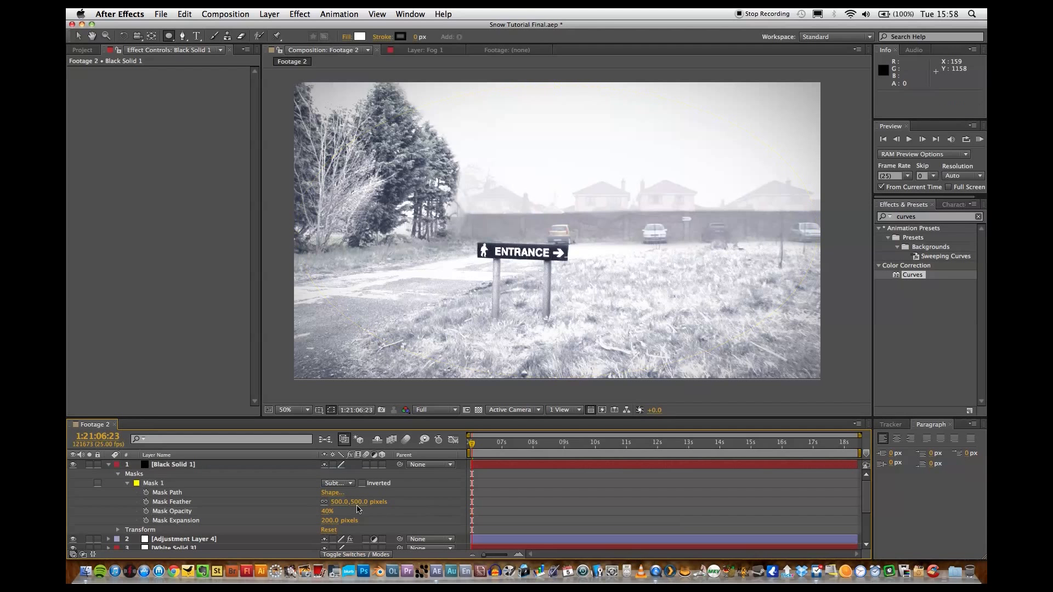
{"action": "left_click", "coordinate": [128, 484]}
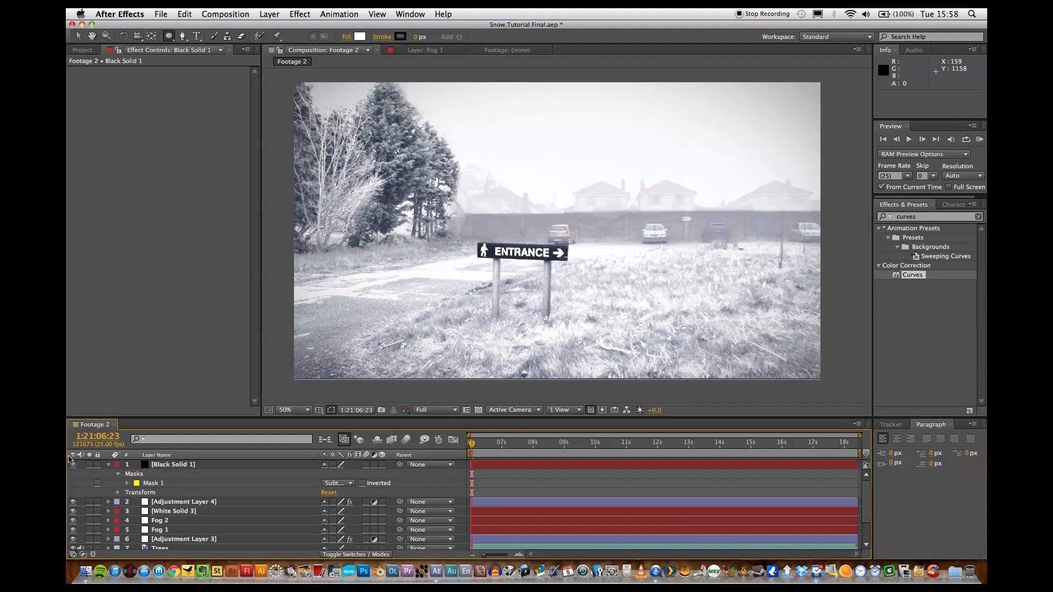
Toggle the black solid's visibility off and on to compare the vignette, leave it visible and collapse the layer.
{"action": "left_click", "coordinate": [73, 465]}
{"action": "left_click", "coordinate": [73, 465]}
{"action": "left_click", "coordinate": [73, 465]}
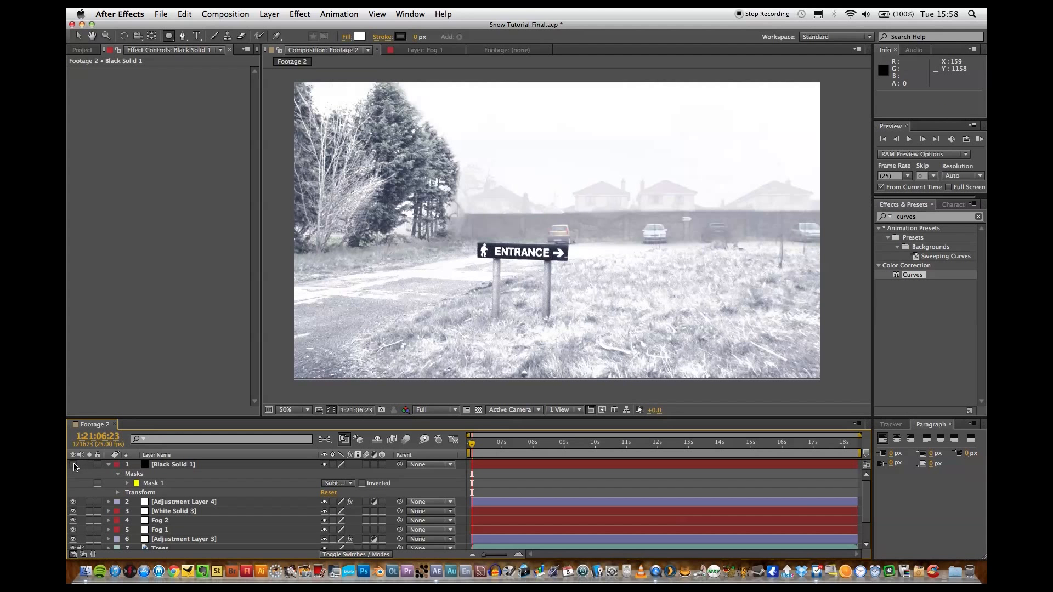
{"action": "left_click", "coordinate": [72, 465]}
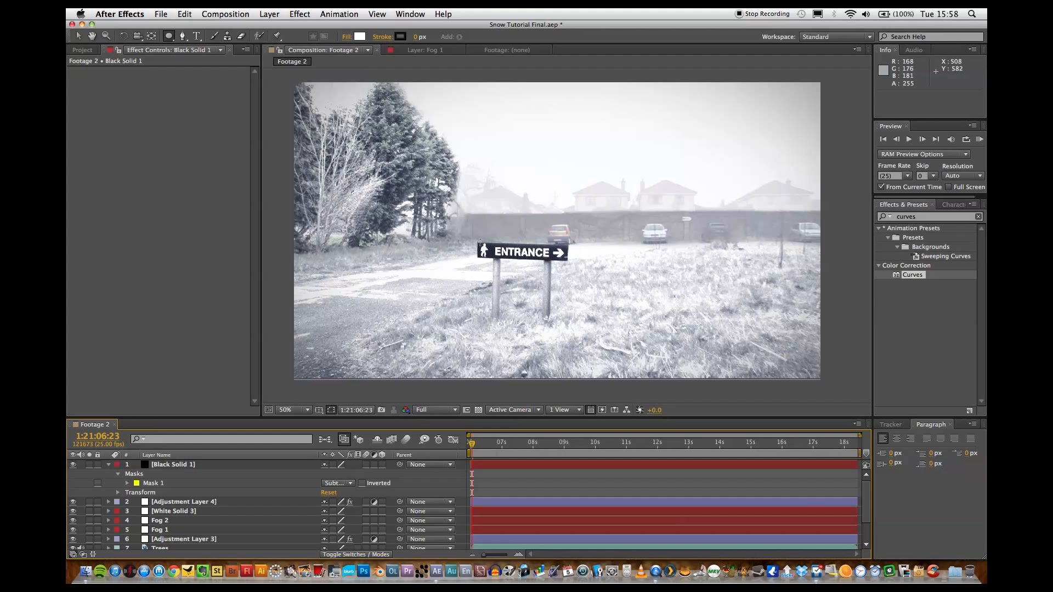
{"action": "left_click", "coordinate": [109, 465]}
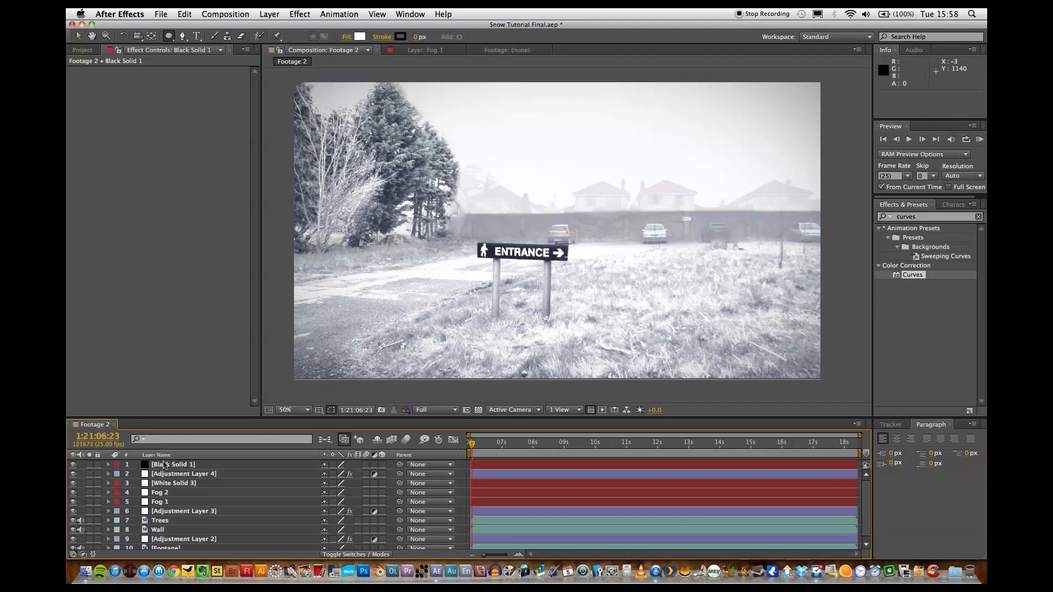
Duplicate the black vignette solid and set the Mask Opacity of the upper copy's mask to 15%.
{"action": "left_click", "coordinate": [168, 465]}
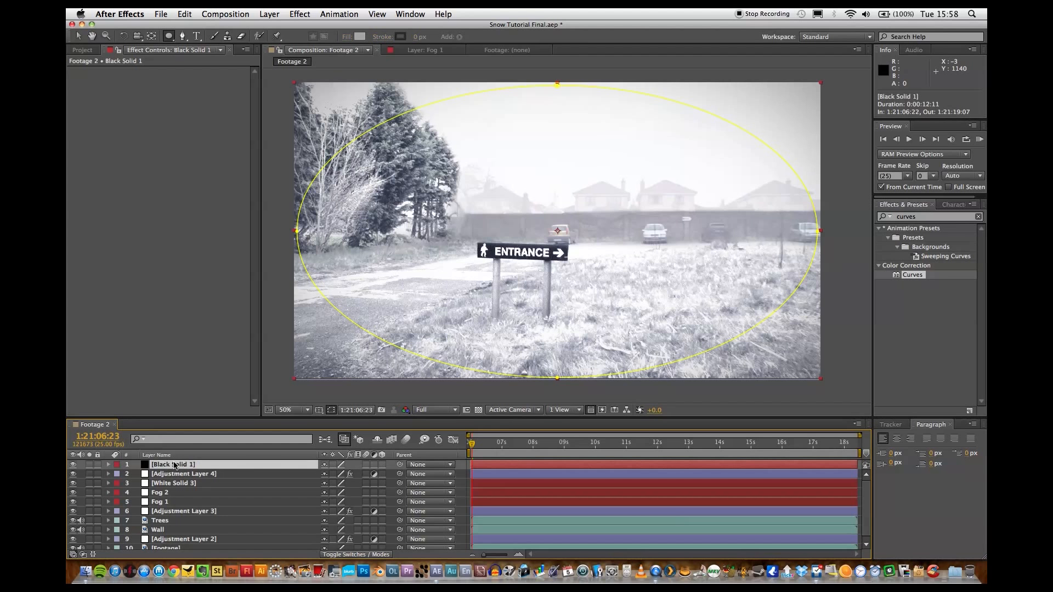
{"action": "key", "text": "super+d"}
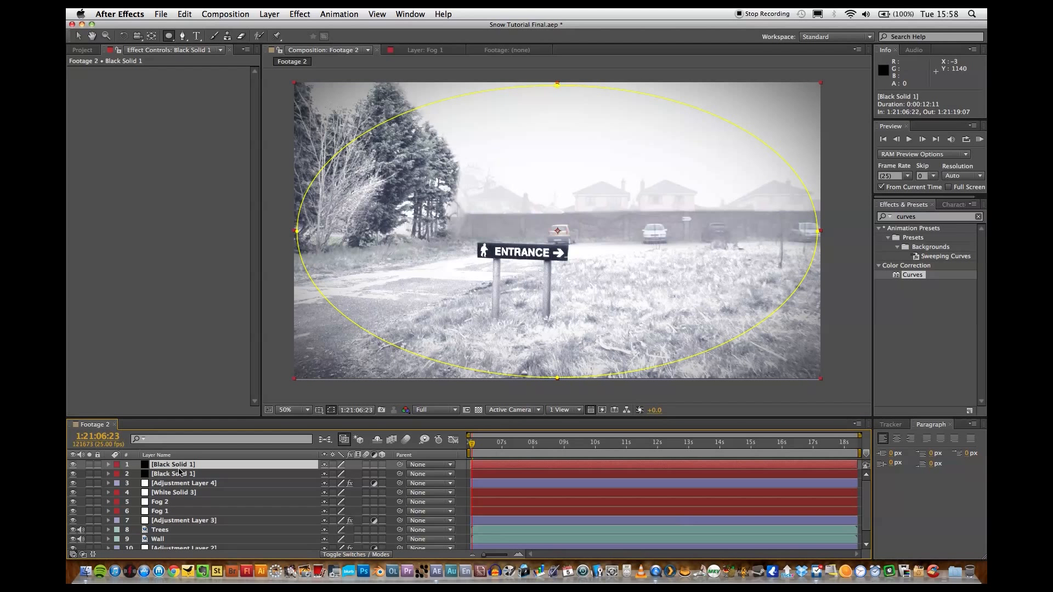
{"action": "left_click", "coordinate": [108, 465]}
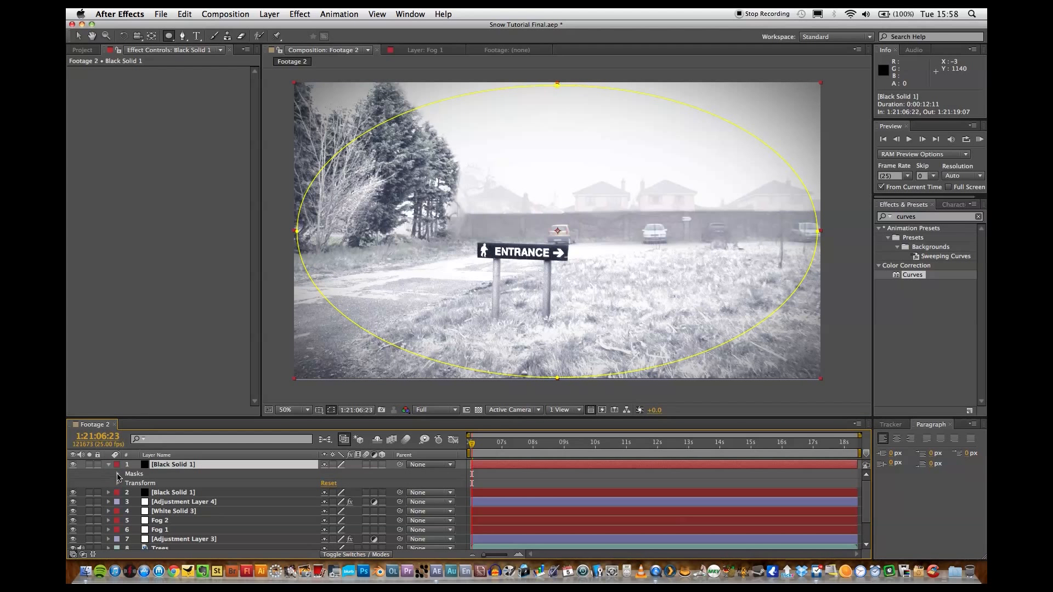
{"action": "left_click", "coordinate": [118, 474]}
{"action": "left_click", "coordinate": [128, 483]}
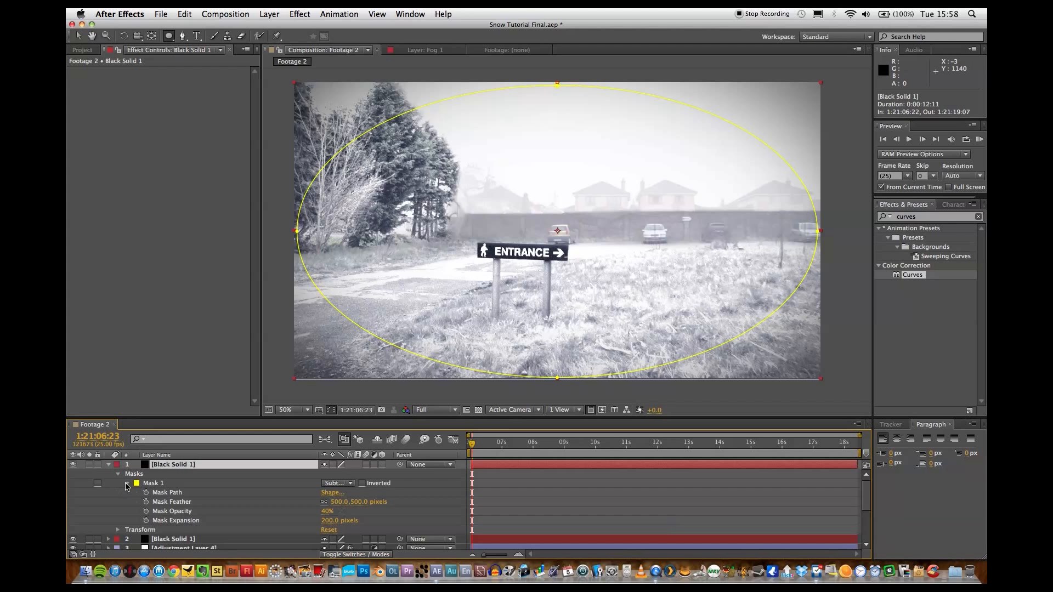
{"action": "left_click", "coordinate": [328, 511]}
{"action": "type", "text": "15"}
{"action": "key", "text": "Return"}
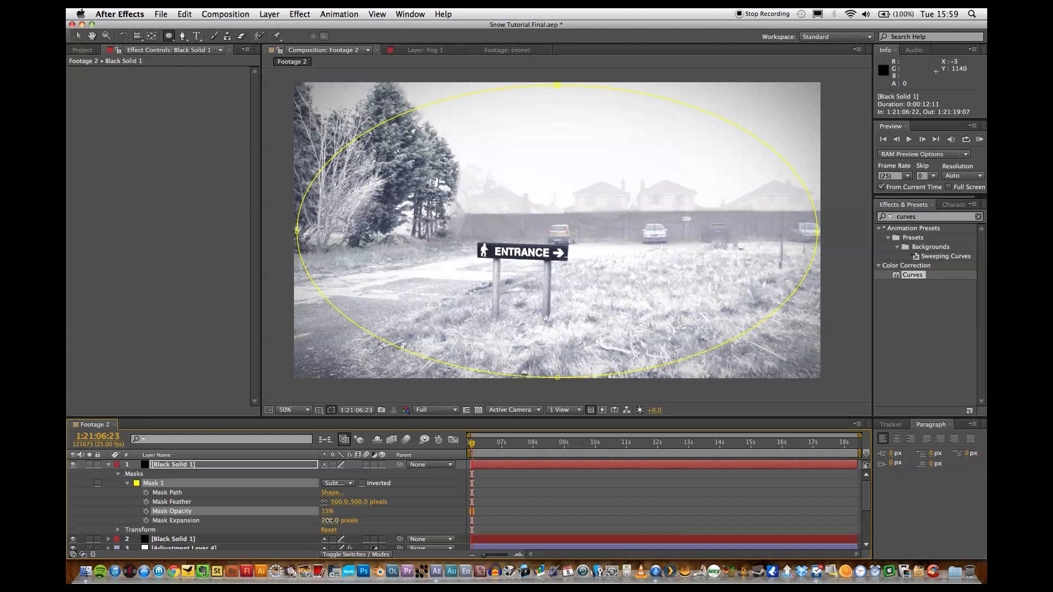
Try a Mask Expansion of -400 pixels on the upper black solid's mask and toggle that layer's visibility to compare.
{"action": "mouse_move", "coordinate": [328, 520]}
{"action": "left_mouse_down"}
{"action": "mouse_move", "coordinate": [366, 516]}
{"action": "mouse_move", "coordinate": [296, 528]}
{"action": "mouse_move", "coordinate": [327, 528]}
{"action": "left_mouse_up"}
{"action": "left_click", "coordinate": [327, 523]}
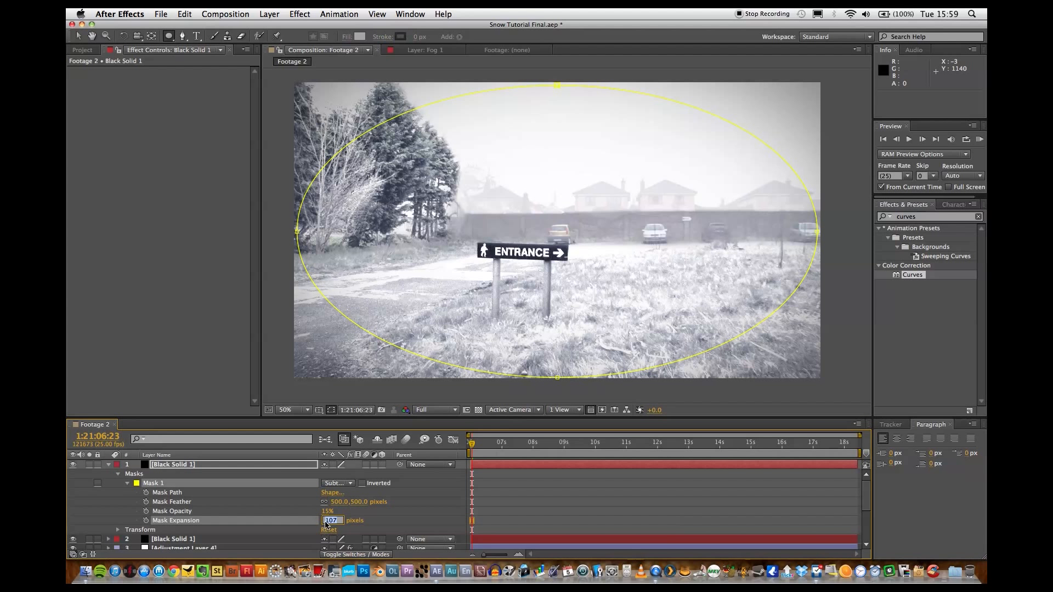
{"action": "type", "text": "-400"}
{"action": "key", "text": "Return"}
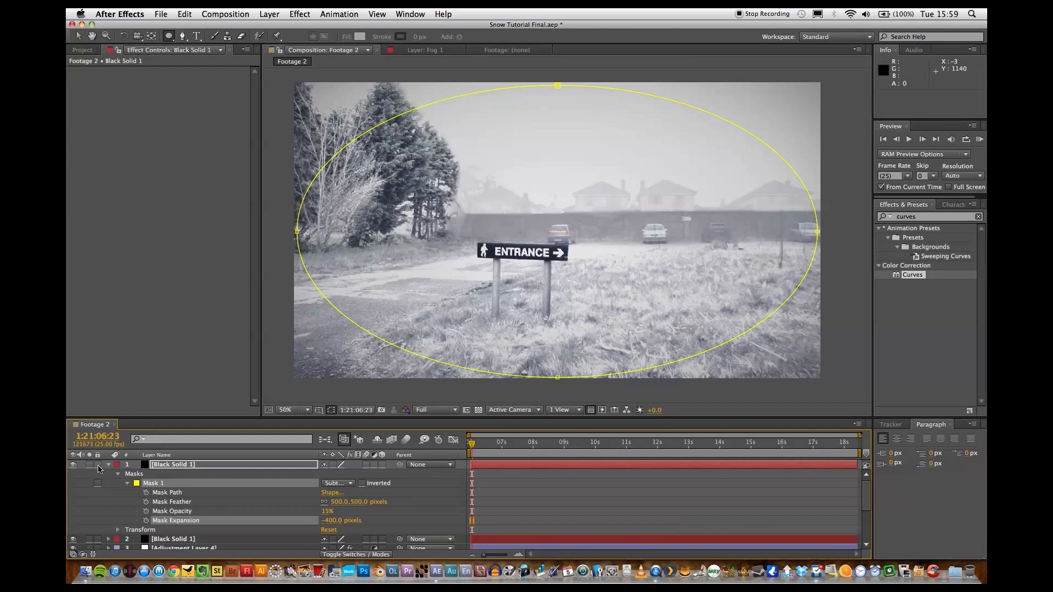
{"action": "left_click", "coordinate": [72, 466]}
{"action": "left_click", "coordinate": [72, 465]}
{"action": "left_click", "coordinate": [72, 466]}
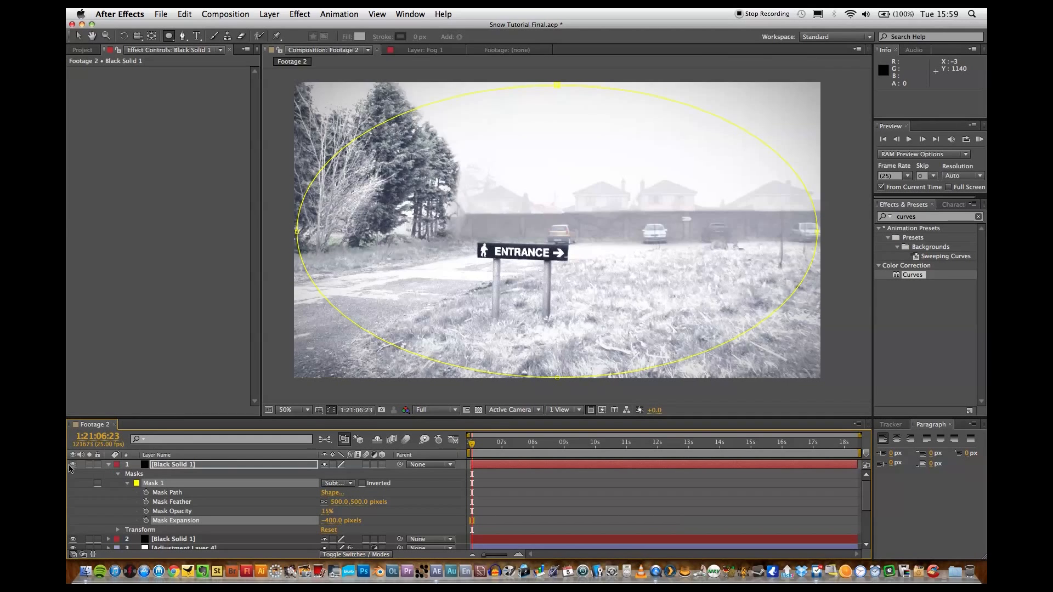
{"action": "left_click", "coordinate": [72, 466]}
Set the upper black solid's Mask Expansion to -200 pixels, compare the vignette by toggling the layer's visibility, and collapse the layer.
{"action": "left_click_drag", "start_coordinate": [332, 521], "coordinate": [387, 522]}
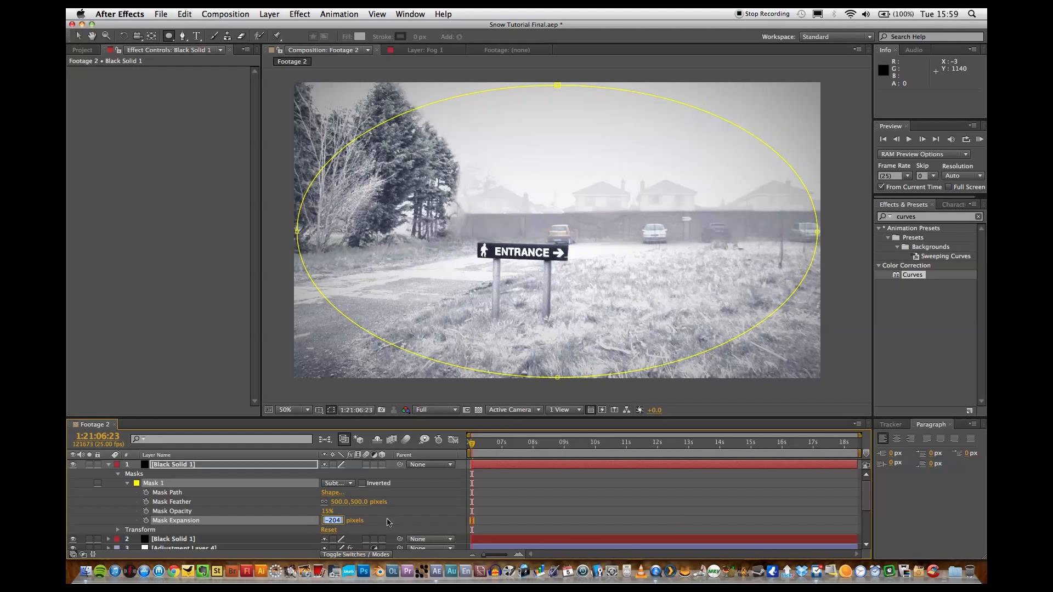
{"action": "type", "text": "-"}
{"action": "key", "text": "Return"}
{"action": "left_click", "coordinate": [424, 510]}
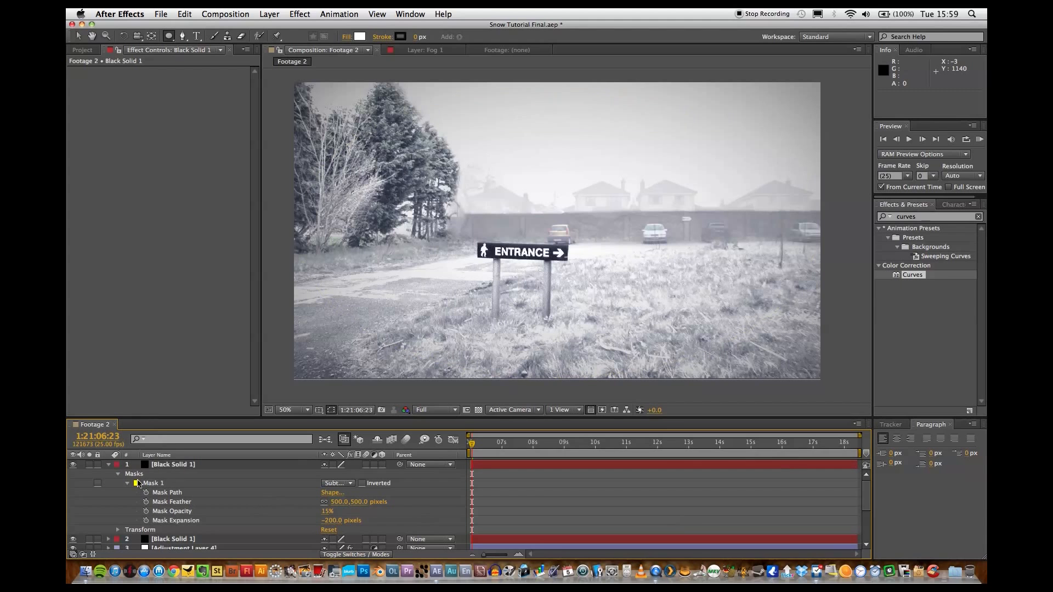
{"action": "left_click", "coordinate": [73, 465]}
{"action": "left_click", "coordinate": [73, 466]}
{"action": "left_click", "coordinate": [73, 465]}
{"action": "left_click", "coordinate": [73, 466]}
{"action": "left_click", "coordinate": [108, 465]}
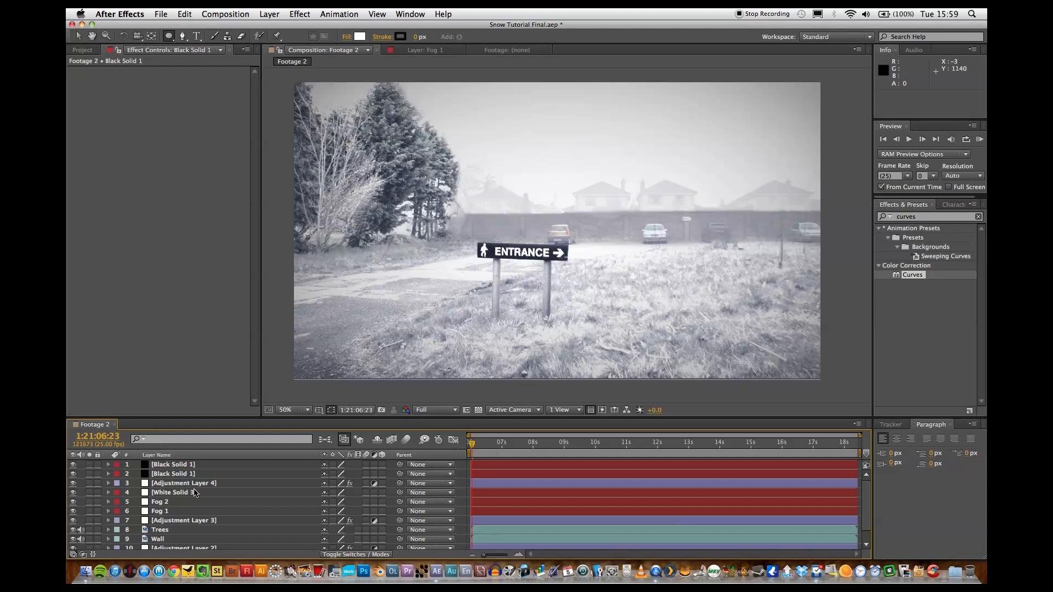
{"action": "scroll", "coordinate": [195, 492], "scroll_direction": "down", "scroll_amount": 1}
{"action": "scroll", "coordinate": [196, 493], "scroll_direction": "up", "scroll_amount": 2}
{"action": "left_click", "coordinate": [299, 13]}
{"action": "mouse_move", "coordinate": [269, 13]}
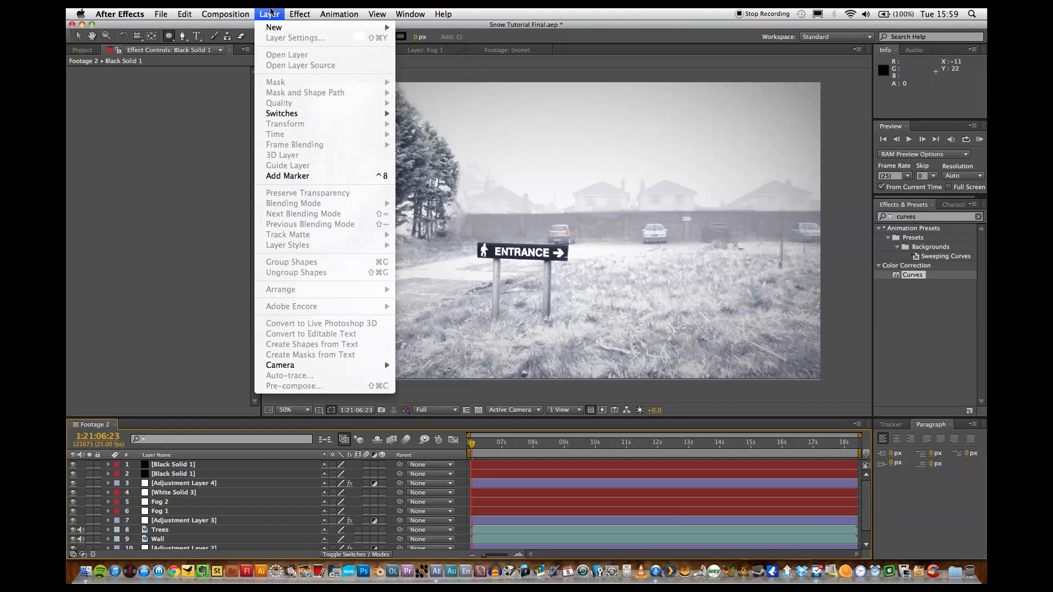
{"action": "mouse_move", "coordinate": [329, 27]}
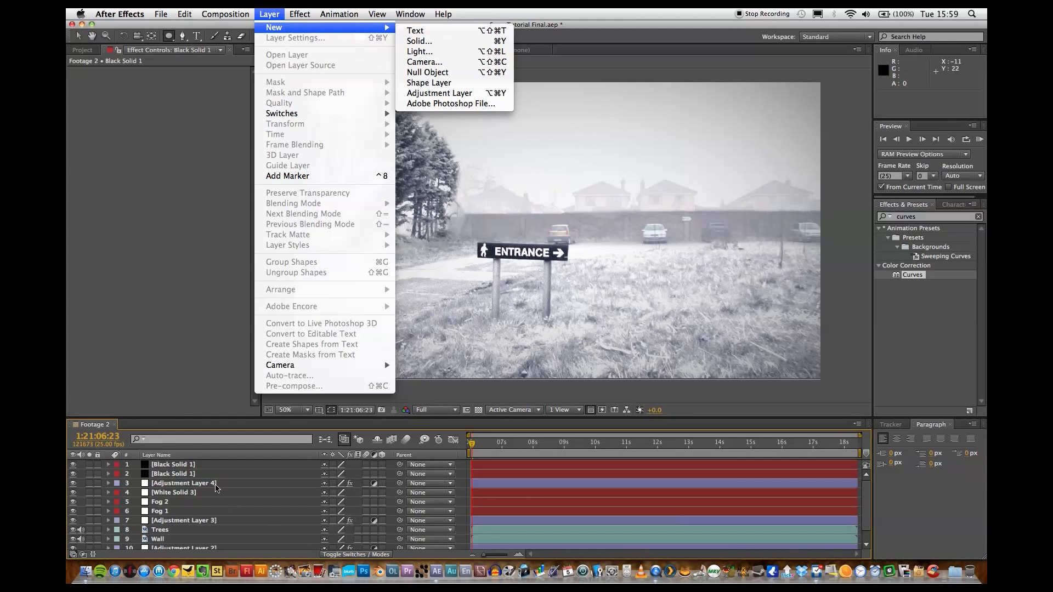
{"action": "left_click", "coordinate": [212, 485]}
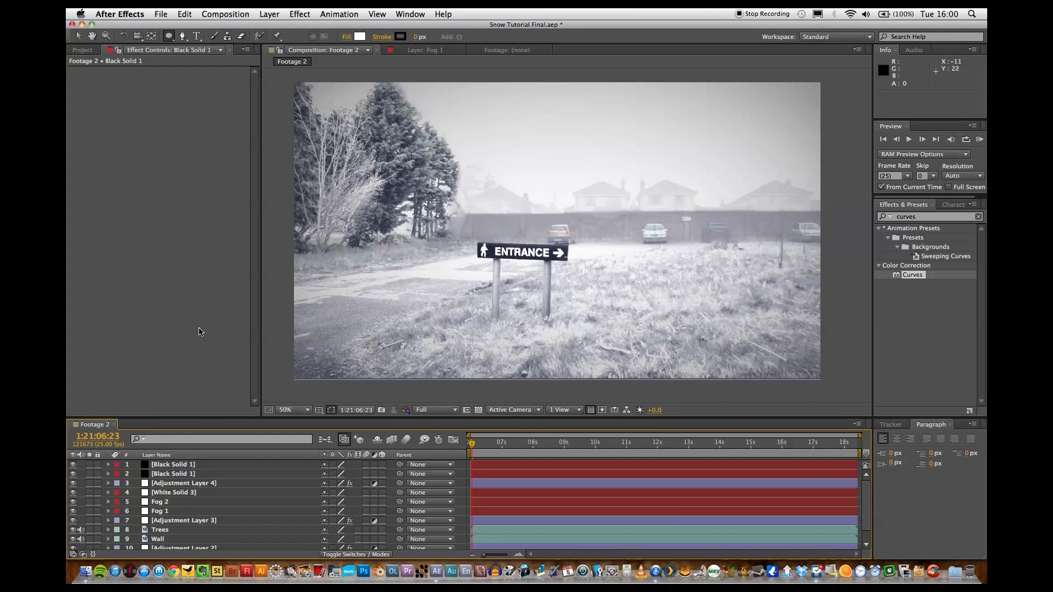
Add a new adjustment layer above the black solids and apply the Curves effect to it.
{"action": "left_click", "coordinate": [192, 483]}
{"action": "left_click", "coordinate": [270, 13]}
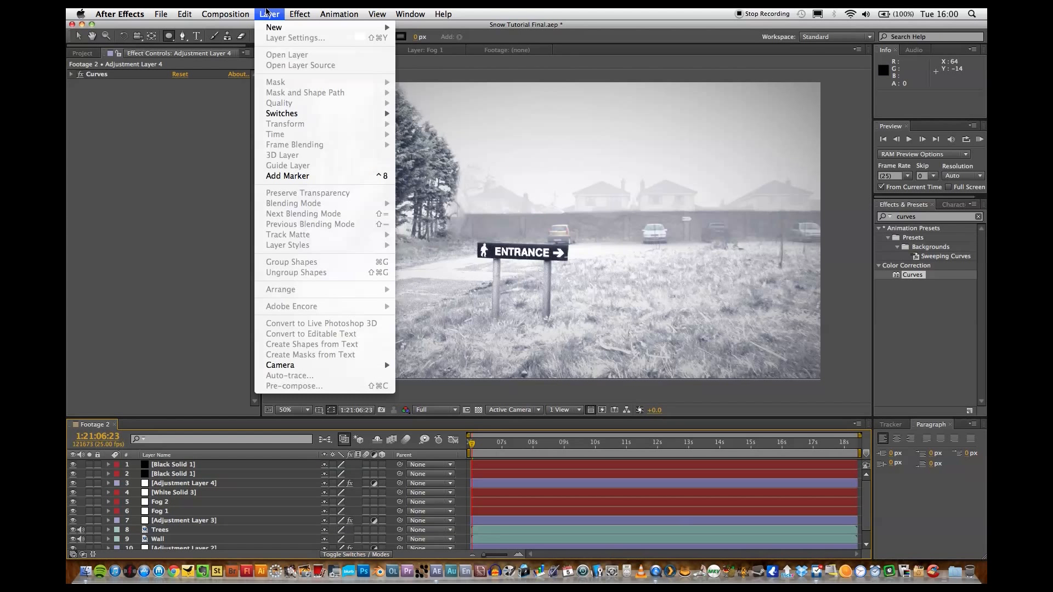
{"action": "mouse_move", "coordinate": [351, 28]}
{"action": "left_click", "coordinate": [423, 93]}
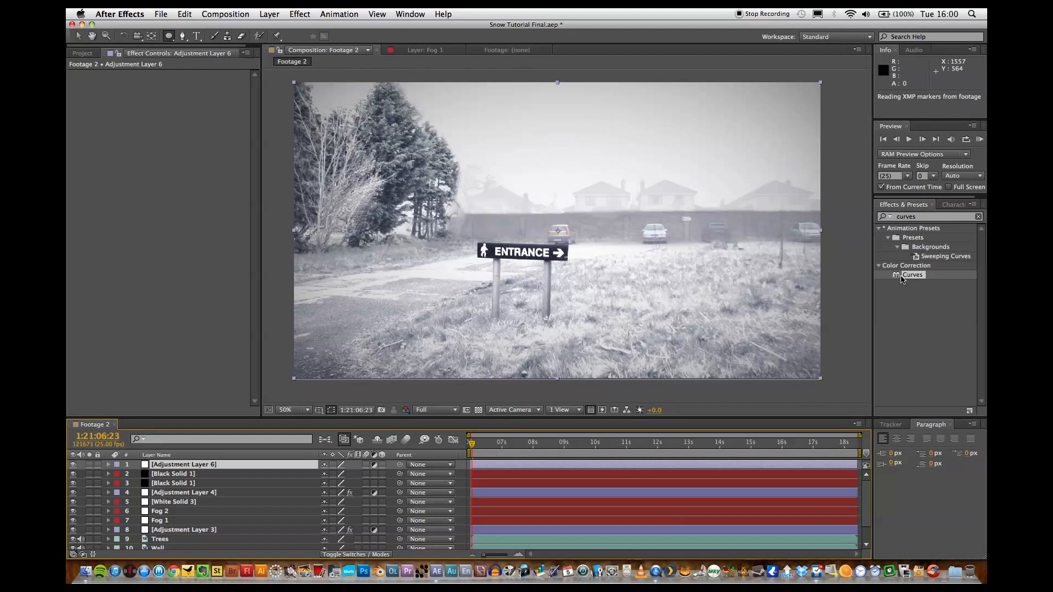
{"action": "left_click_drag", "start_coordinate": [903, 277], "coordinate": [282, 468]}
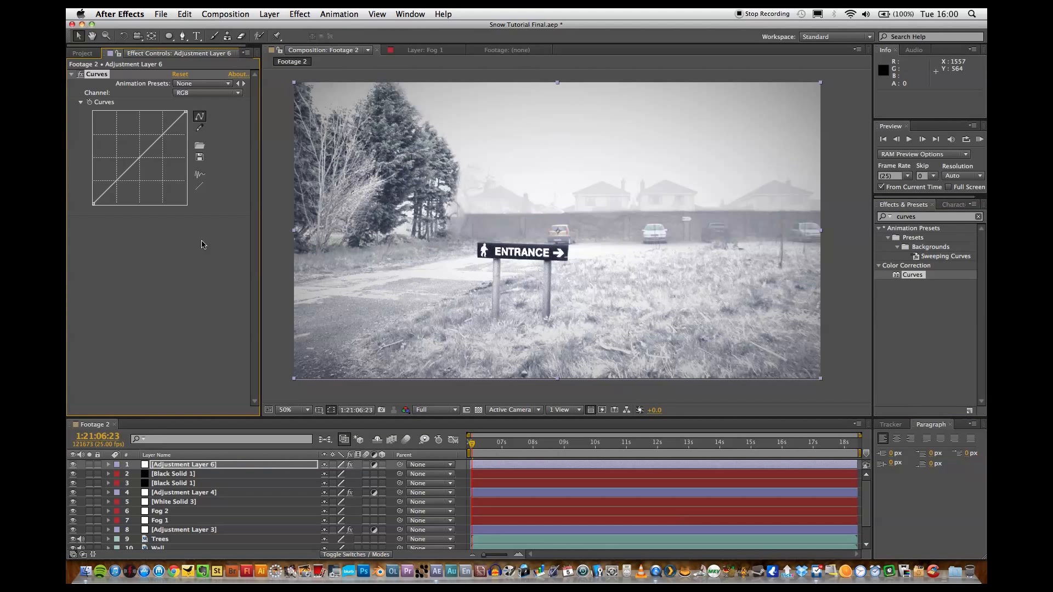
Bend the new adjustment layer's RGB curve into a gentle S, undoing the extra highlight tweak, and save the project.
{"action": "left_click_drag", "start_coordinate": [162, 133], "coordinate": [161, 131]}
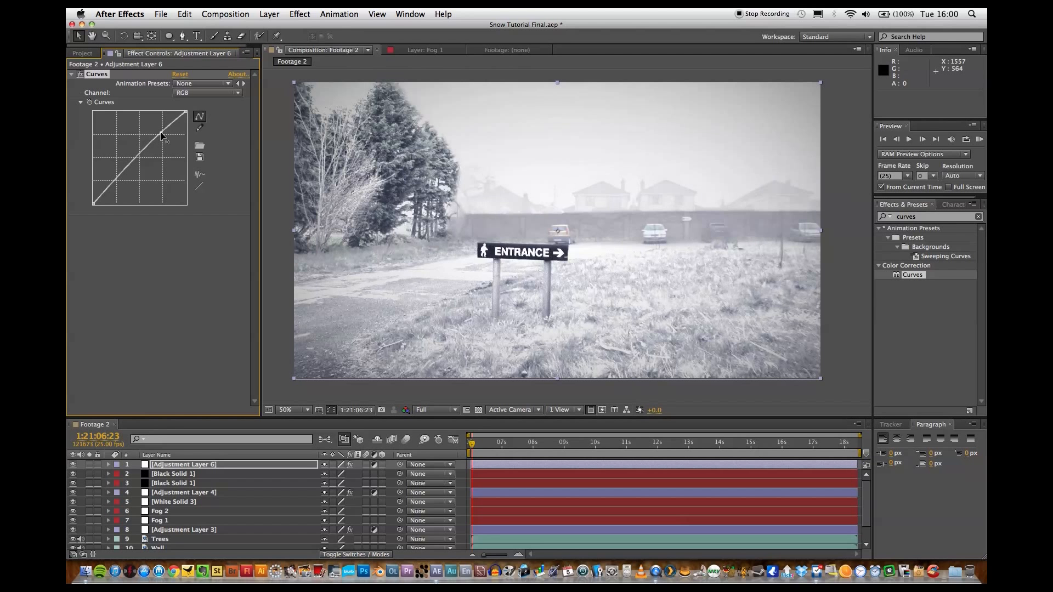
{"action": "left_click_drag", "start_coordinate": [111, 184], "coordinate": [116, 191]}
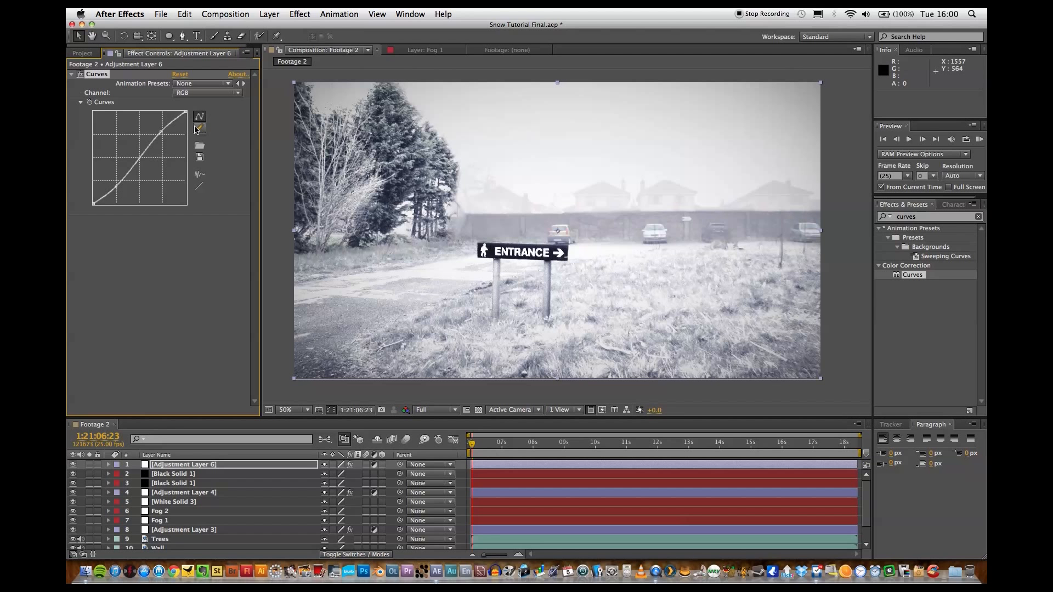
{"action": "left_click_drag", "start_coordinate": [159, 132], "coordinate": [158, 136]}
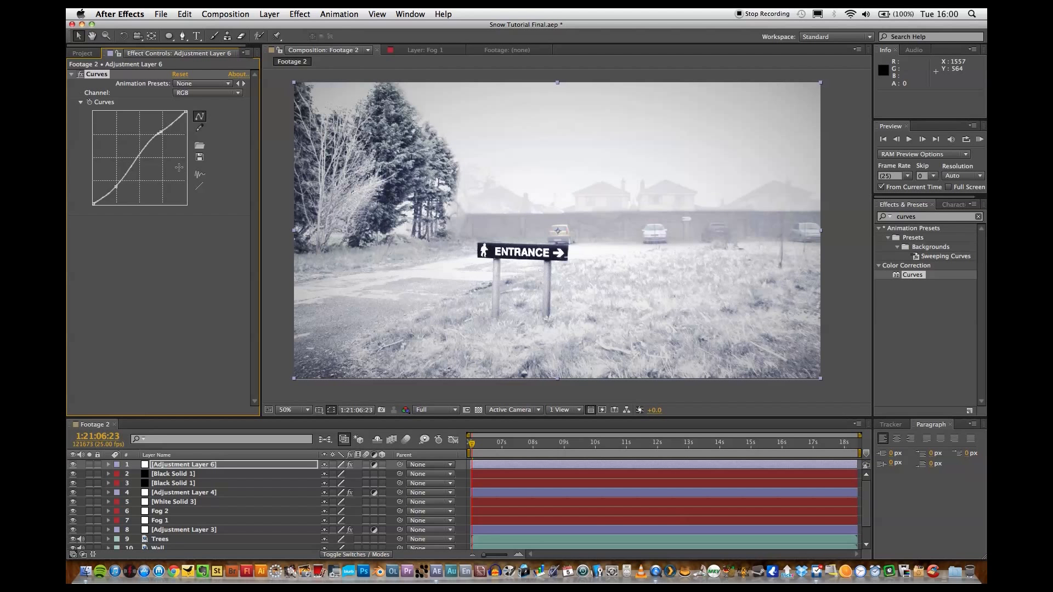
{"action": "key", "text": "super+z"}
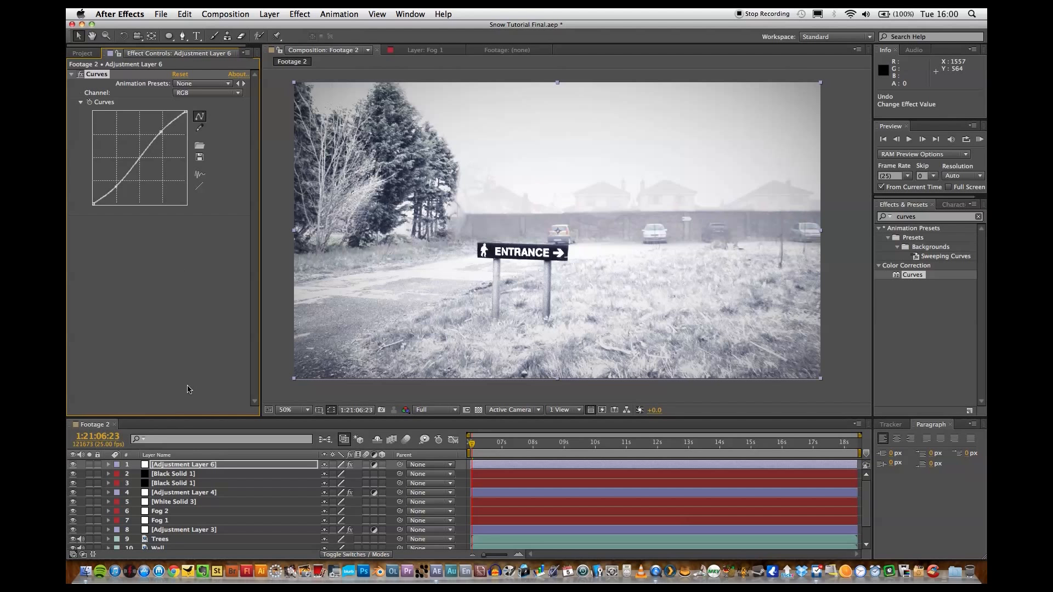
{"action": "left_click", "coordinate": [275, 402]}
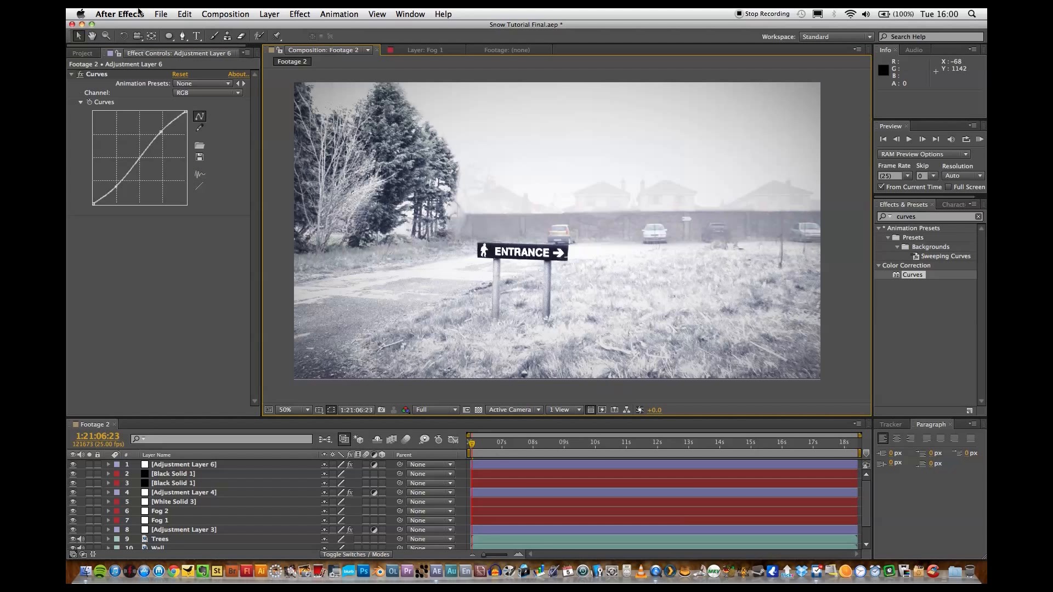
{"action": "left_click", "coordinate": [161, 14]}
{"action": "left_click", "coordinate": [173, 107]}
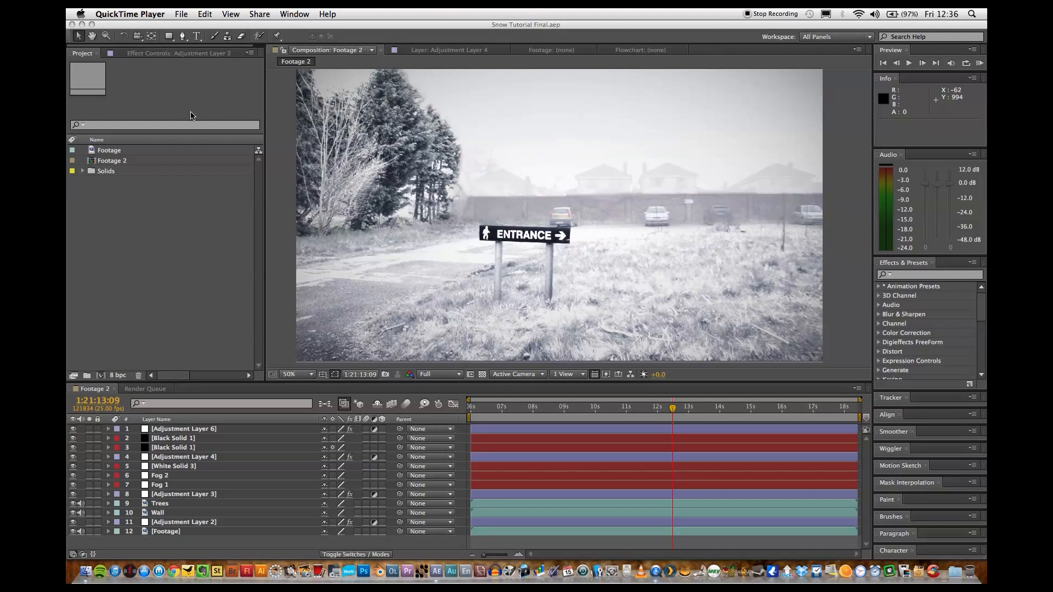
Create a white 1440 x 1080 px solid above all the other layers.
{"action": "left_click", "coordinate": [213, 262]}
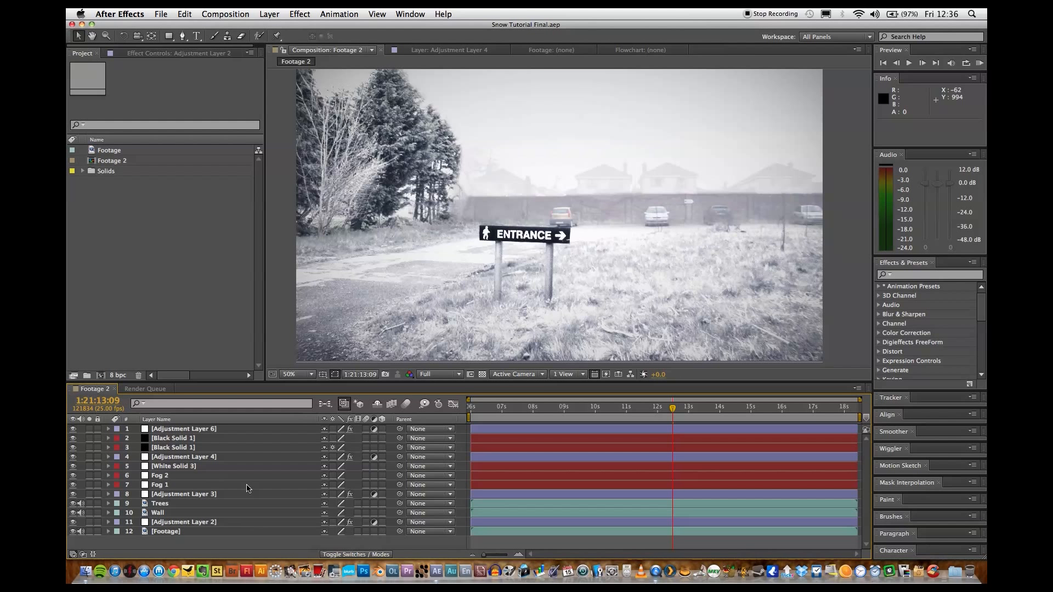
{"action": "left_click", "coordinate": [269, 14]}
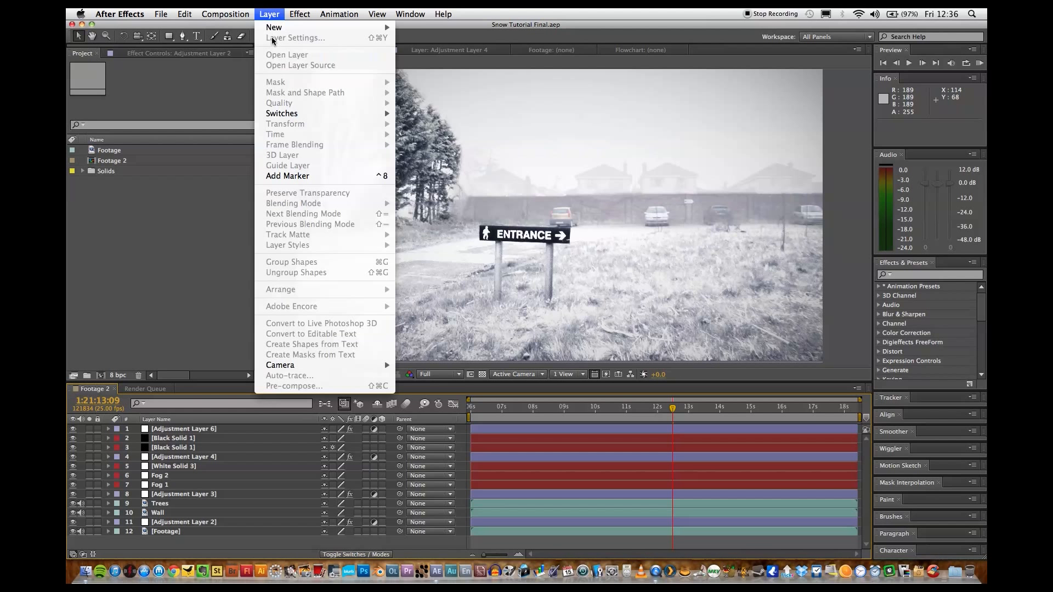
{"action": "mouse_move", "coordinate": [307, 27]}
{"action": "left_click", "coordinate": [431, 42]}
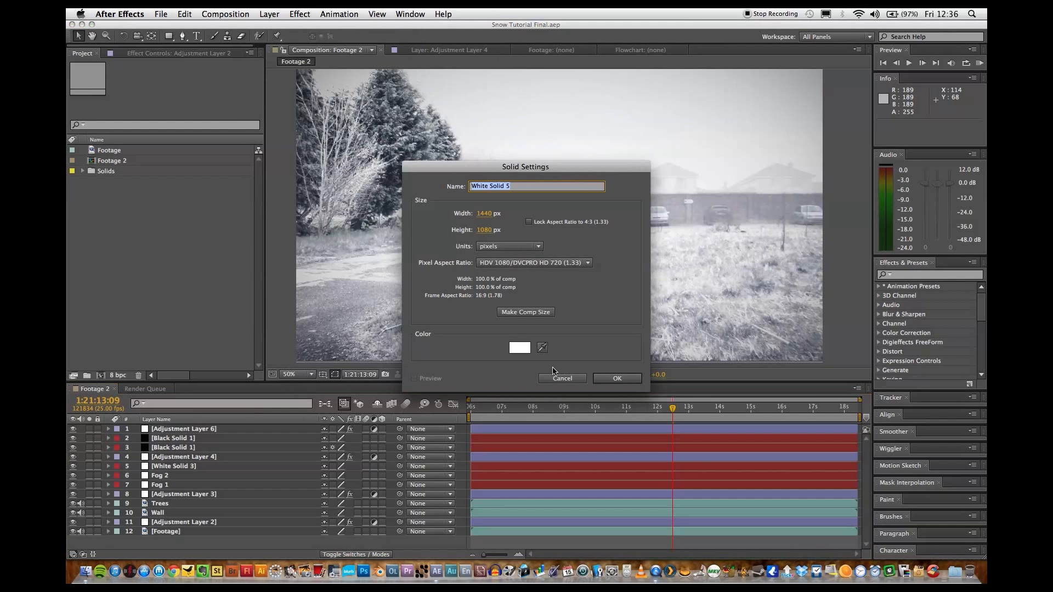
{"action": "left_click", "coordinate": [615, 378]}
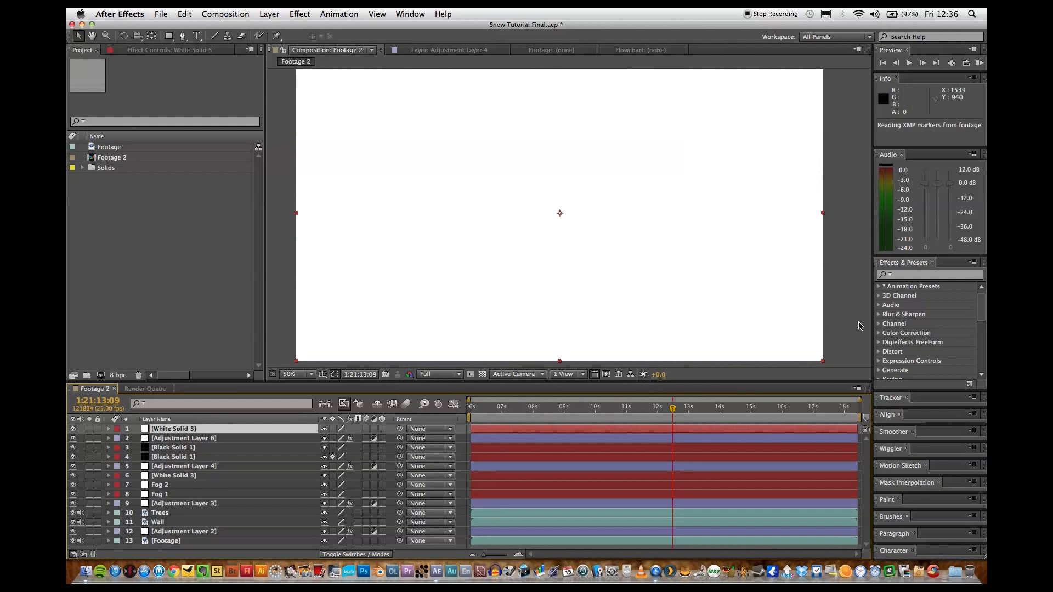
Find the Trapcode Particular effect and apply it to the new white solid.
{"action": "left_click", "coordinate": [911, 275]}
{"action": "type", "text": "particu"}
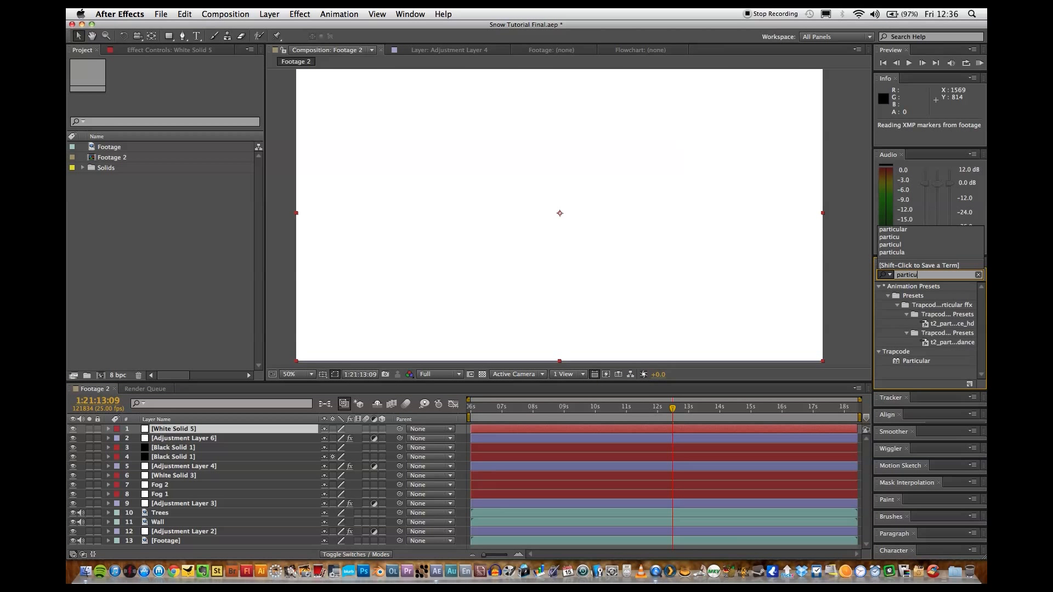
{"action": "left_click_drag", "start_coordinate": [916, 361], "coordinate": [754, 324]}
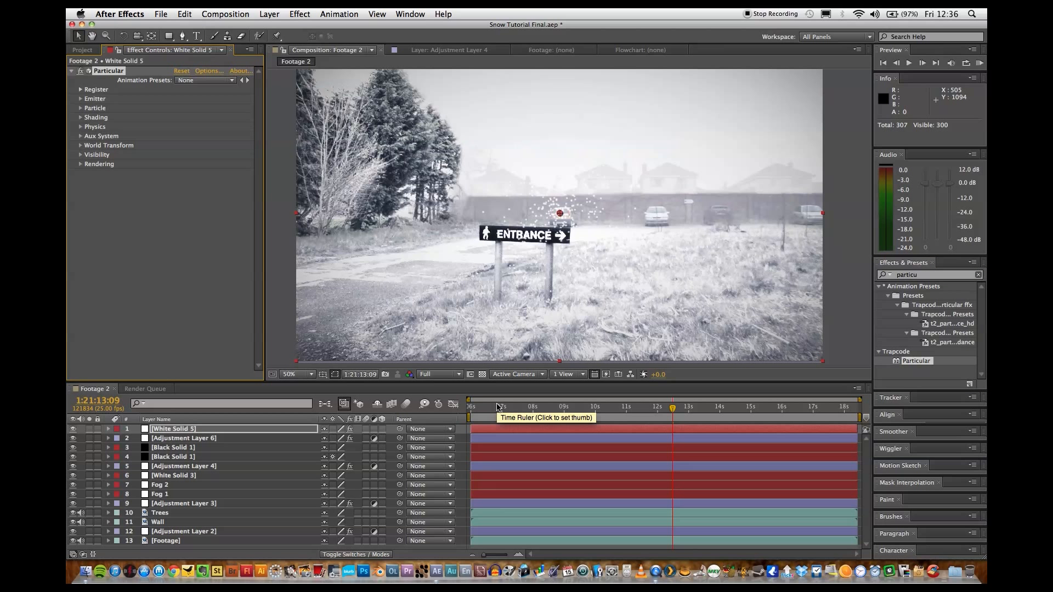
Add a two-node camera with the 35mm preset and depth of field enabled.
{"action": "left_click", "coordinate": [269, 14]}
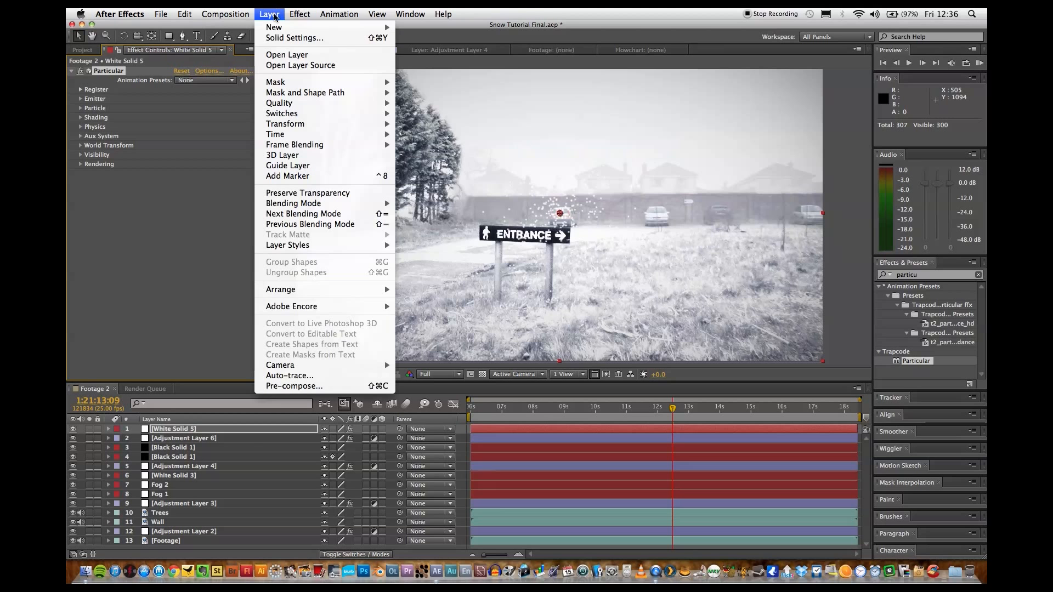
{"action": "mouse_move", "coordinate": [352, 27]}
{"action": "left_click", "coordinate": [428, 62]}
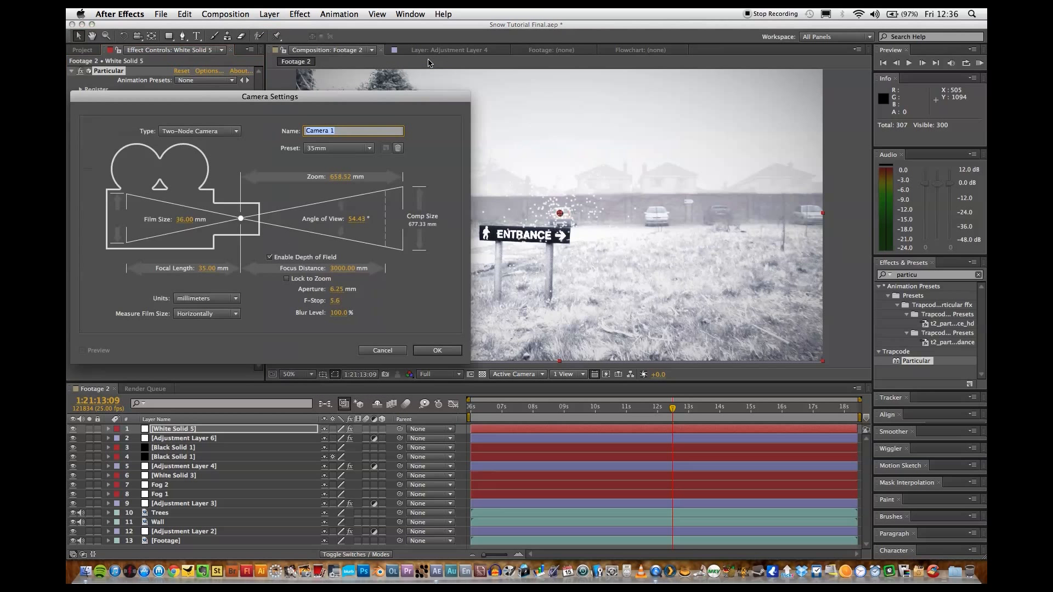
{"action": "left_click", "coordinate": [439, 349]}
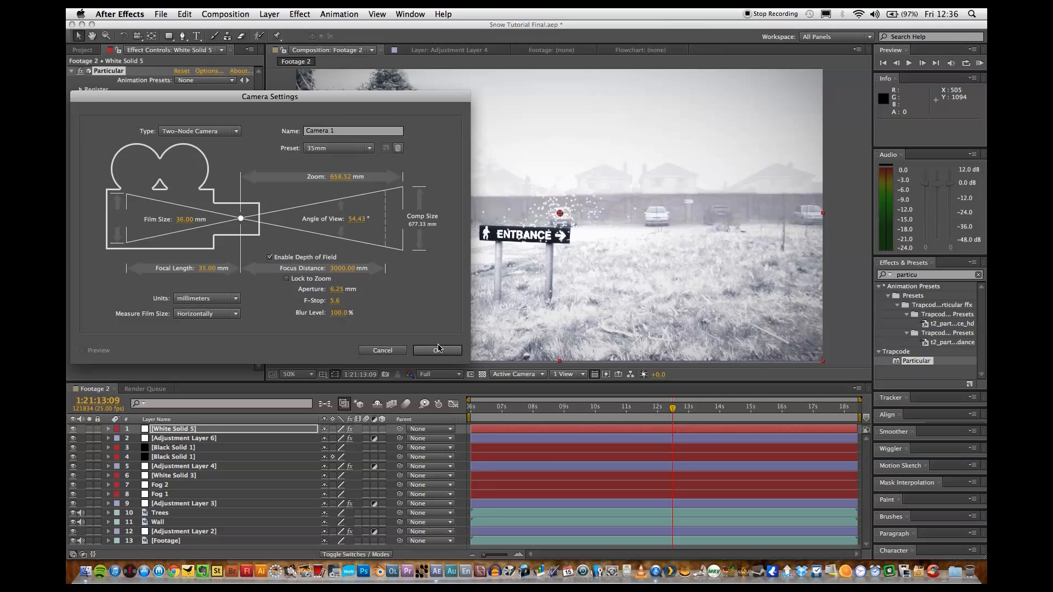
{"action": "left_click", "coordinate": [439, 350]}
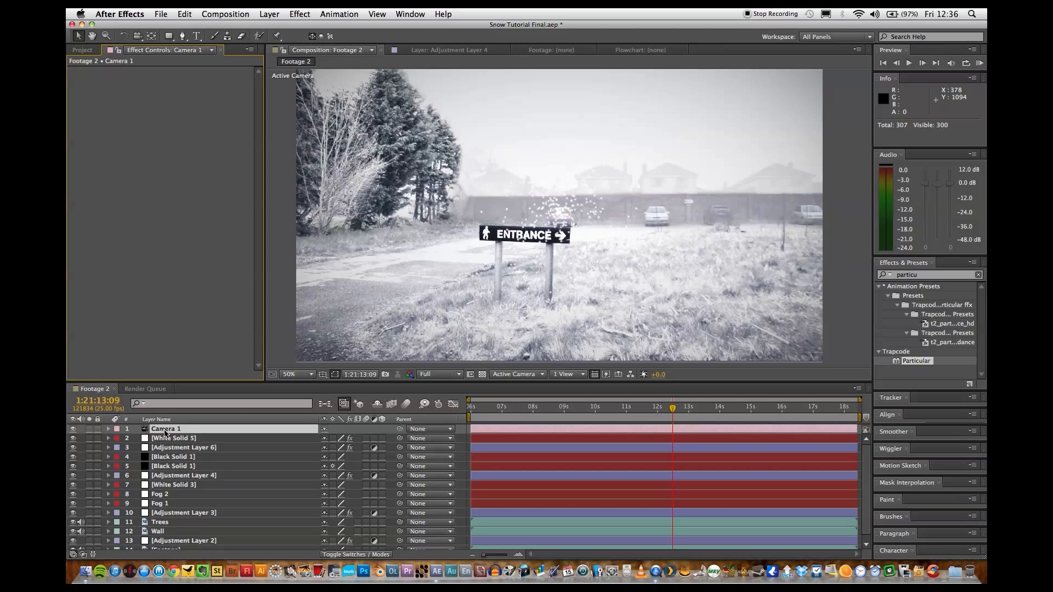
Solo the camera and the white Particular solid so only the particles are shown.
{"action": "left_click", "coordinate": [166, 437], "text": "shift"}
{"action": "left_click", "coordinate": [90, 429]}
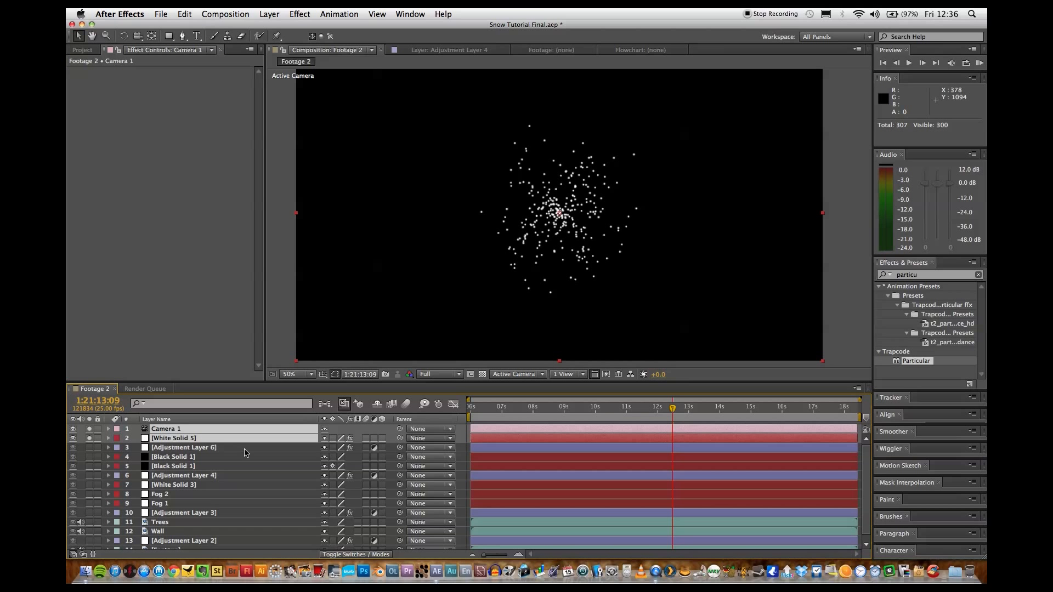
{"action": "left_click", "coordinate": [189, 447]}
In the white solid's Particular emitter settings, set Particles/sec to 960 and Emitter Type to Box.
{"action": "left_click", "coordinate": [189, 438]}
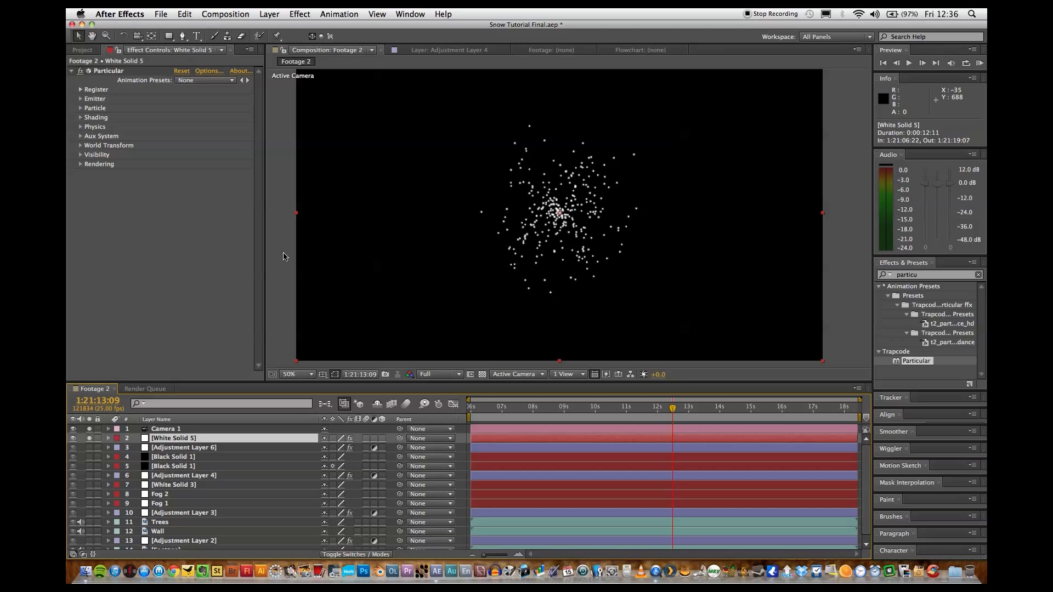
{"action": "left_click", "coordinate": [80, 98]}
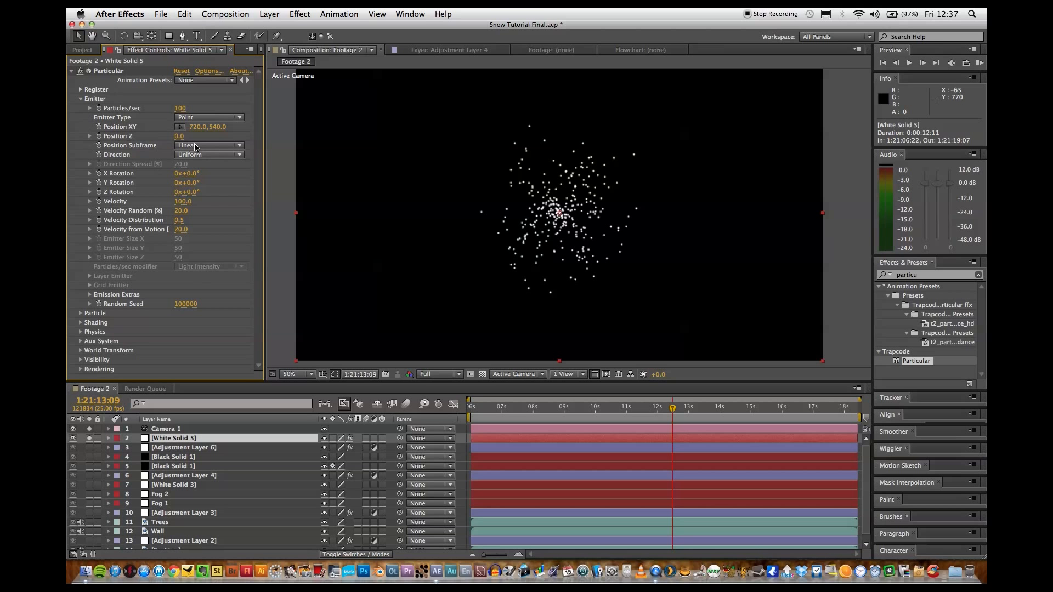
{"action": "left_click", "coordinate": [185, 109]}
{"action": "type", "text": "960"}
{"action": "key", "text": "Return"}
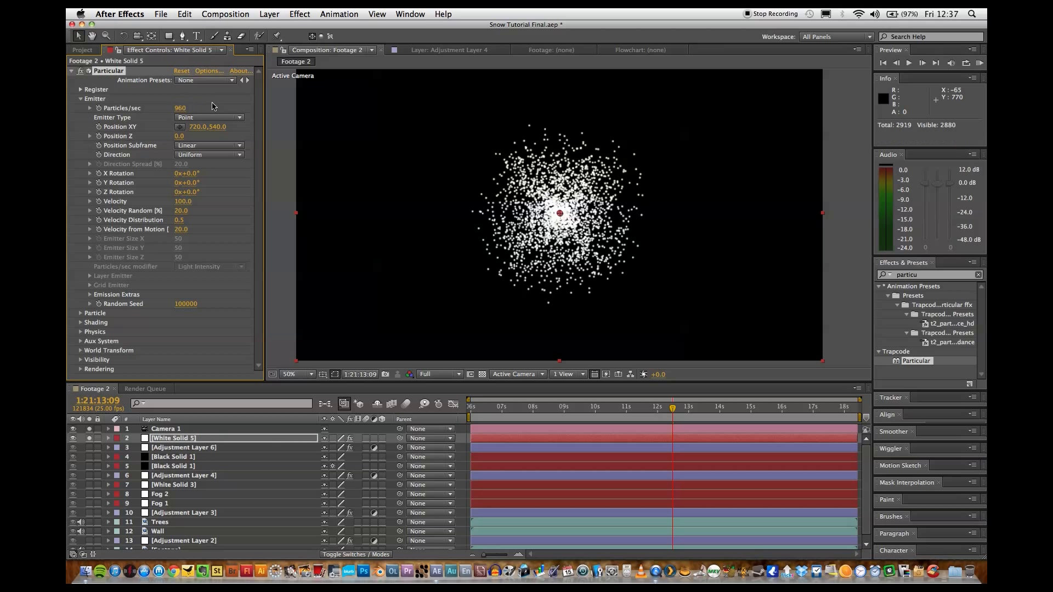
{"action": "left_click", "coordinate": [199, 128]}
{"action": "left_click", "coordinate": [201, 118]}
{"action": "left_click", "coordinate": [194, 133]}
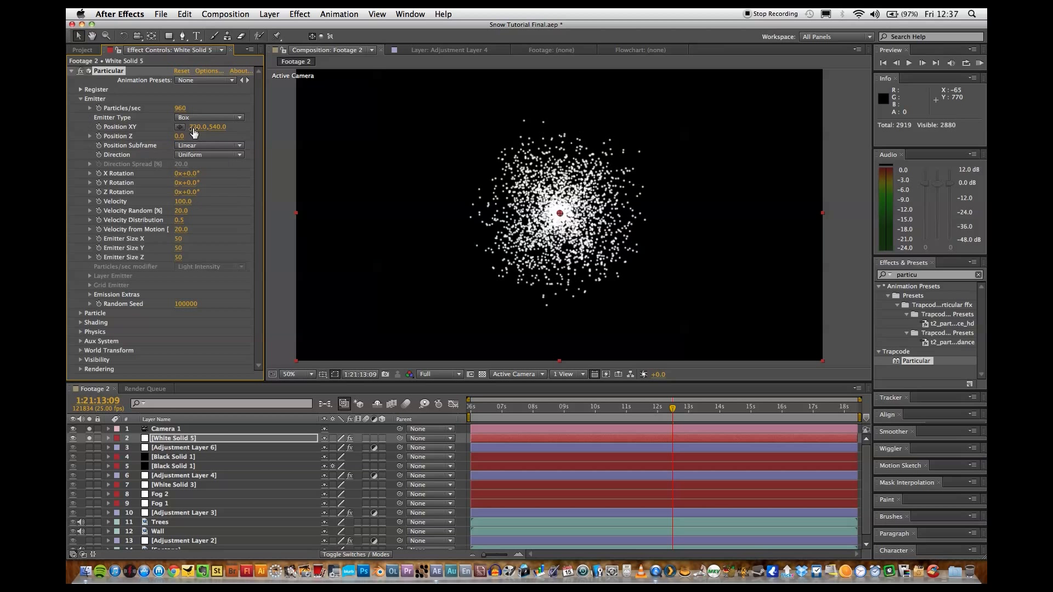
Set the emitter's Position XY to -17, -560 and collapse the Emitter settings.
{"action": "left_click", "coordinate": [195, 129]}
{"action": "type", "text": "-17"}
{"action": "key", "text": "Tab"}
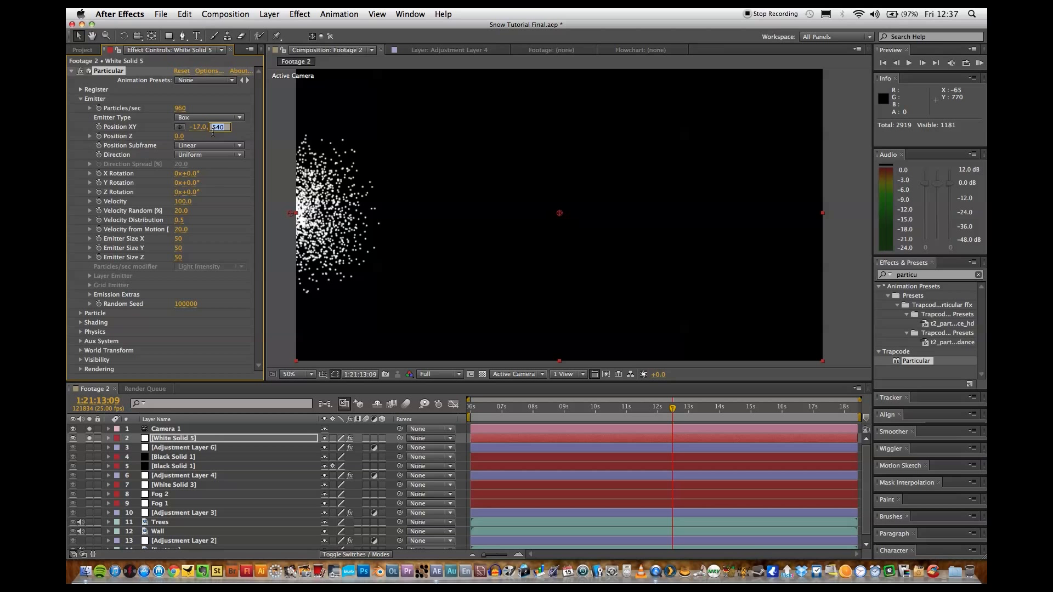
{"action": "type", "text": "-560"}
{"action": "key", "text": "Return"}
{"action": "left_click", "coordinate": [80, 99]}
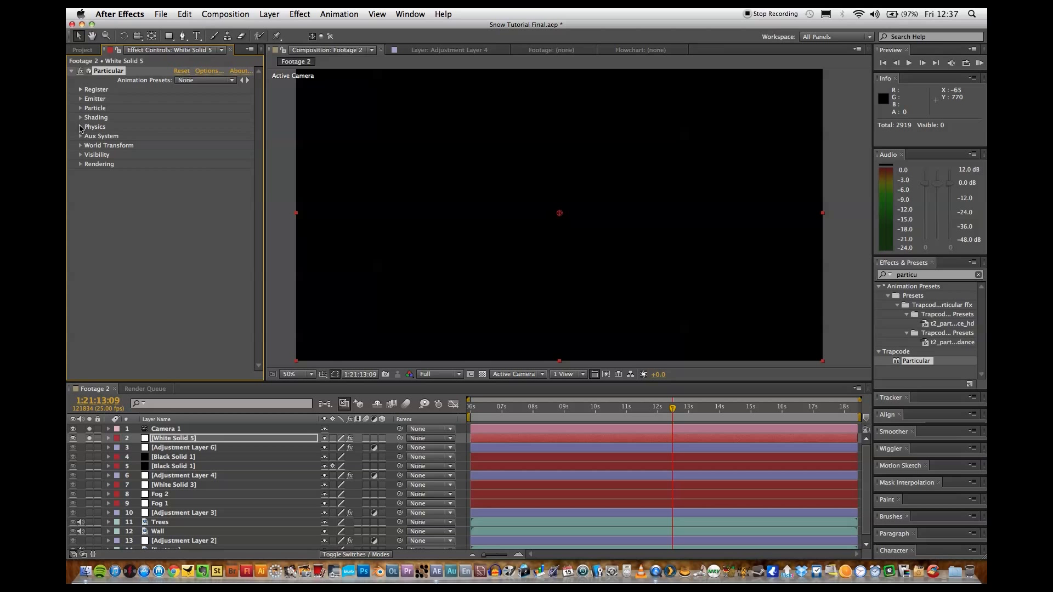
In the white solid's Particular Physics Air settings, set Wind X to 150, Wind Y to 80 and Wind Z to 0.
{"action": "left_click", "coordinate": [80, 127]}
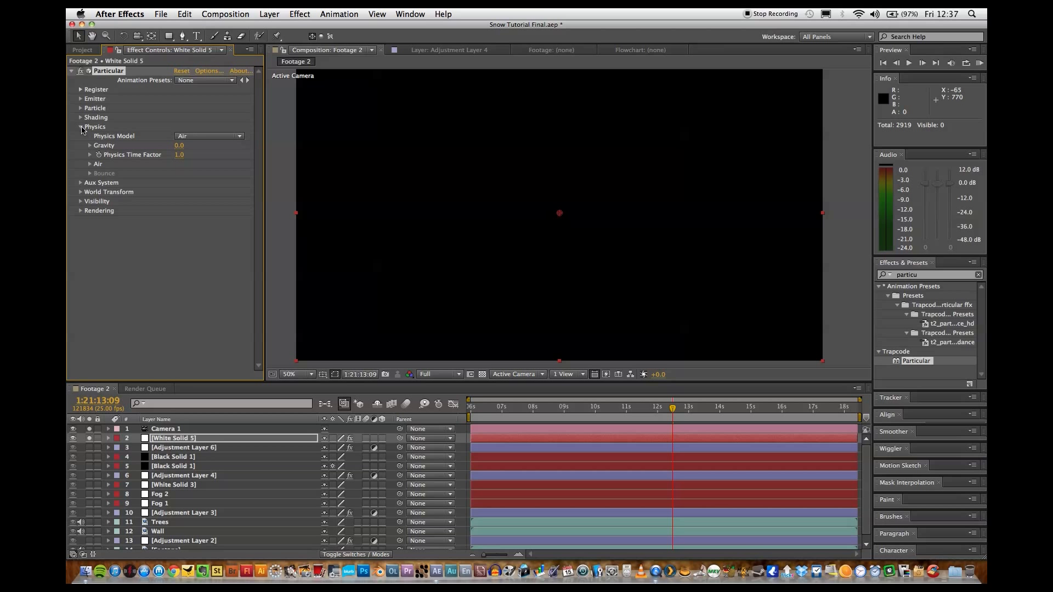
{"action": "left_click", "coordinate": [90, 164]}
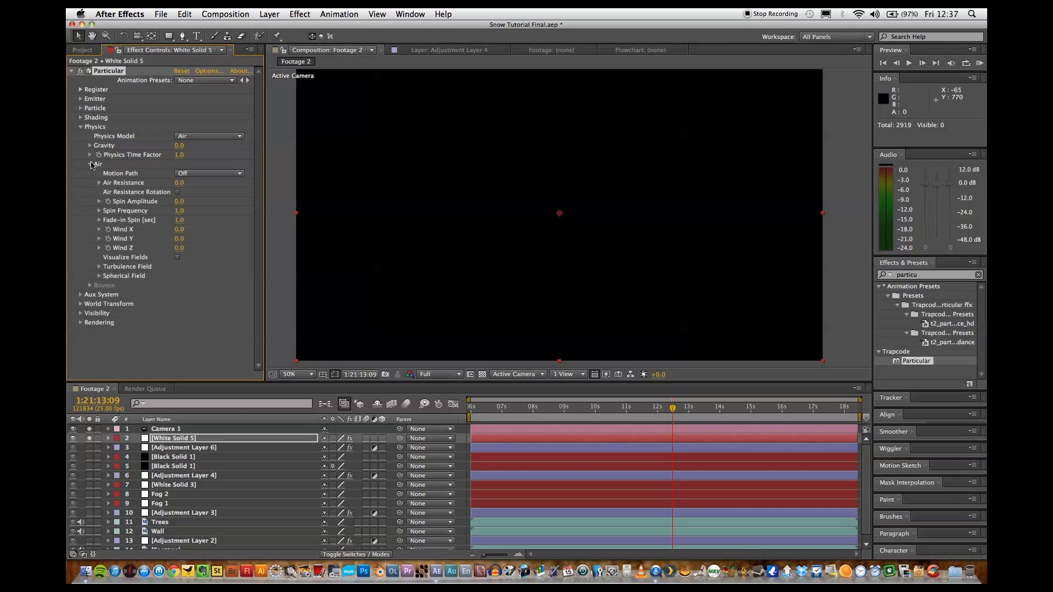
{"action": "left_click", "coordinate": [180, 229]}
{"action": "type", "text": "150"}
{"action": "key", "text": "Return"}
{"action": "left_click", "coordinate": [180, 239]}
{"action": "key", "text": "Return"}
{"action": "left_click", "coordinate": [179, 248]}
{"action": "key", "text": "Return"}
Try a Physics Gravity of -30, then set it to 30 and preview the falling particles.
{"action": "left_click", "coordinate": [180, 146]}
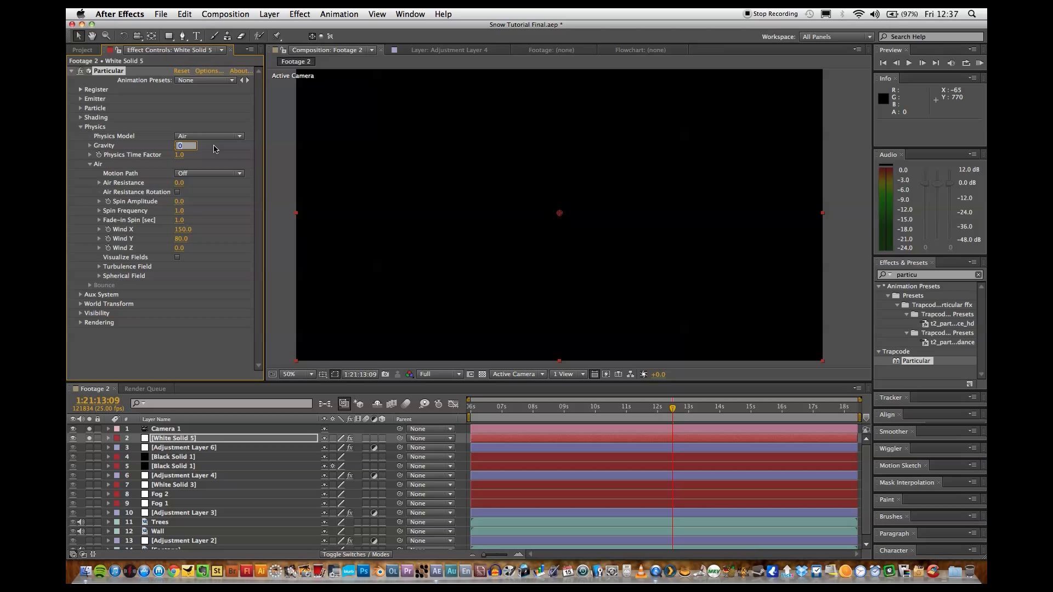
{"action": "type", "text": "-30"}
{"action": "key", "text": "Return"}
{"action": "key", "text": "space"}
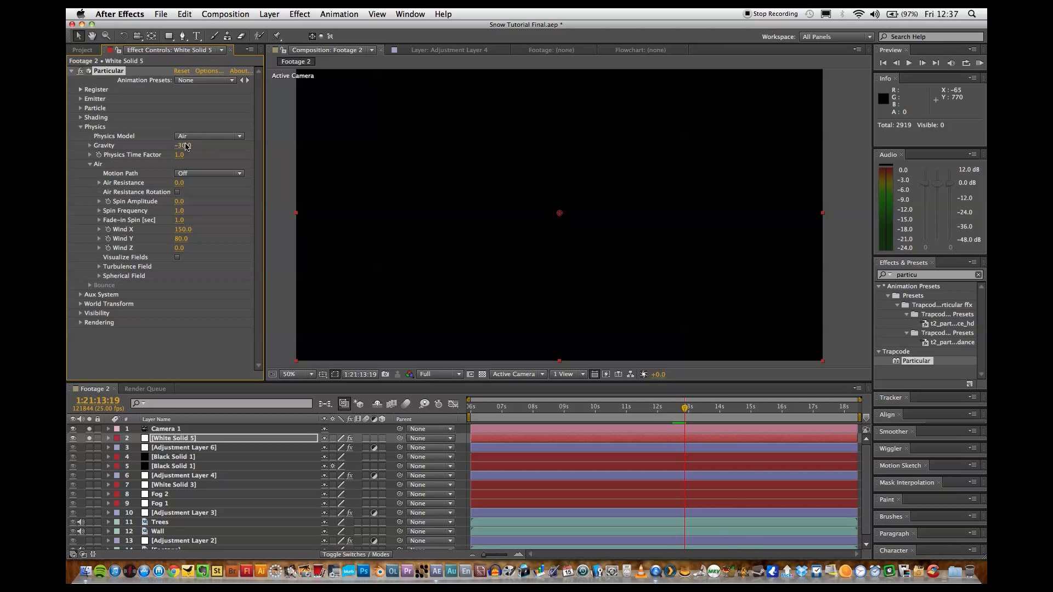
{"action": "left_click", "coordinate": [183, 145]}
{"action": "type", "text": "3"}
{"action": "key", "text": "Return"}
{"action": "key", "text": "space"}
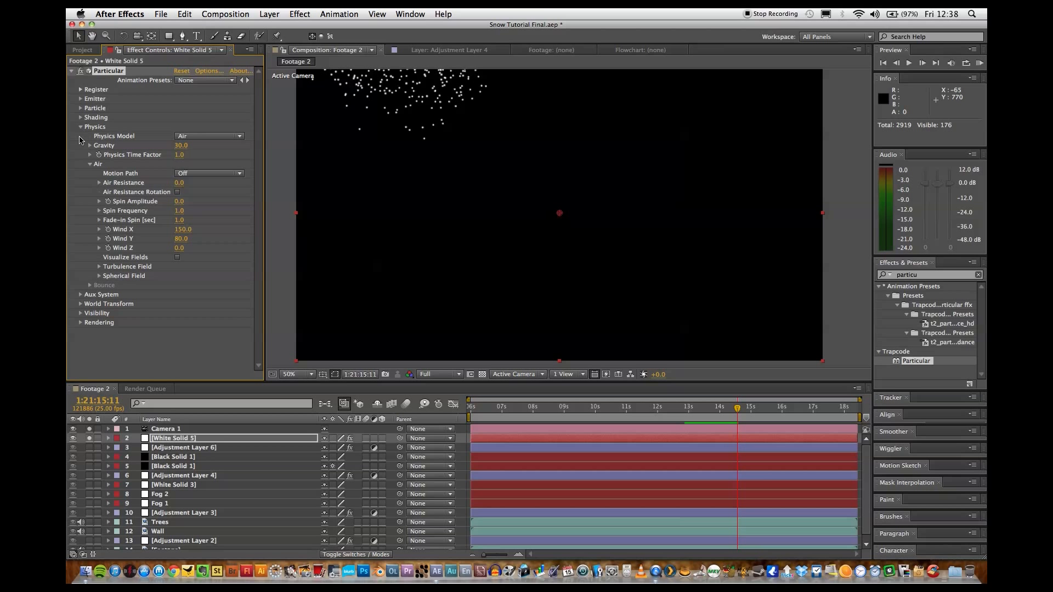
Set the Turbulence Field's Affect Position to 200 and collapse the Turbulence Field settings.
{"action": "left_click", "coordinate": [99, 267]}
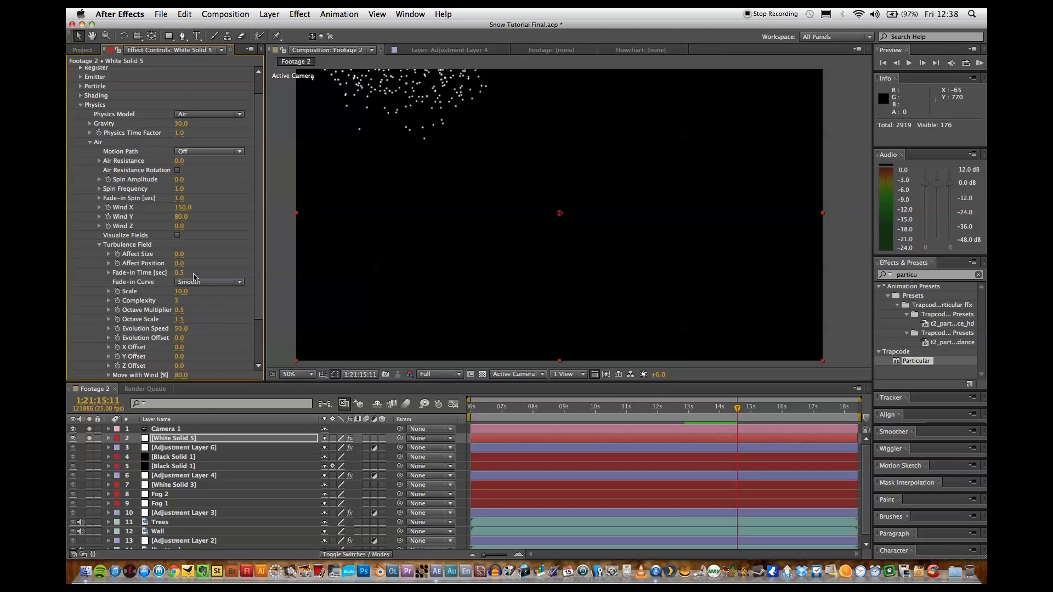
{"action": "left_click", "coordinate": [179, 263]}
{"action": "key", "text": "Return"}
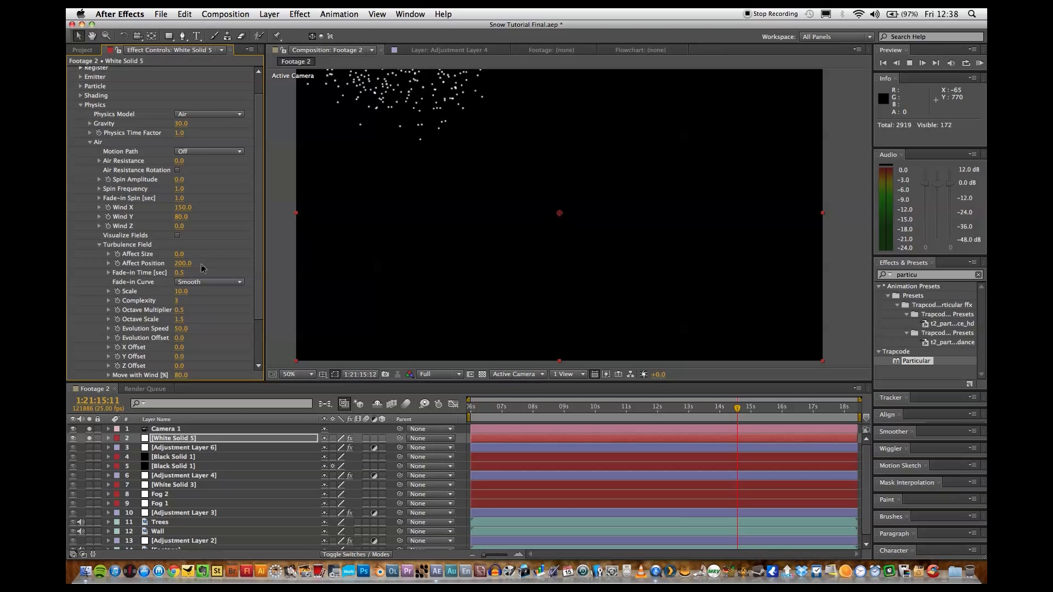
{"action": "left_click", "coordinate": [98, 246]}
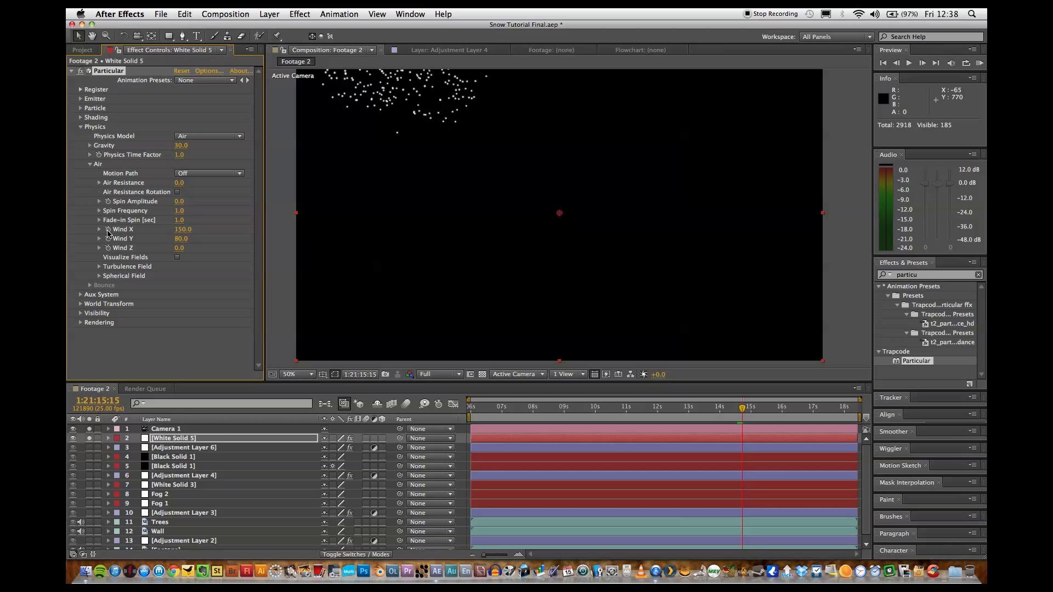
Add the expression wiggle (1,50) to Wind X and copy the expression text.
{"action": "left_click", "coordinate": [108, 229], "text": "alt"}
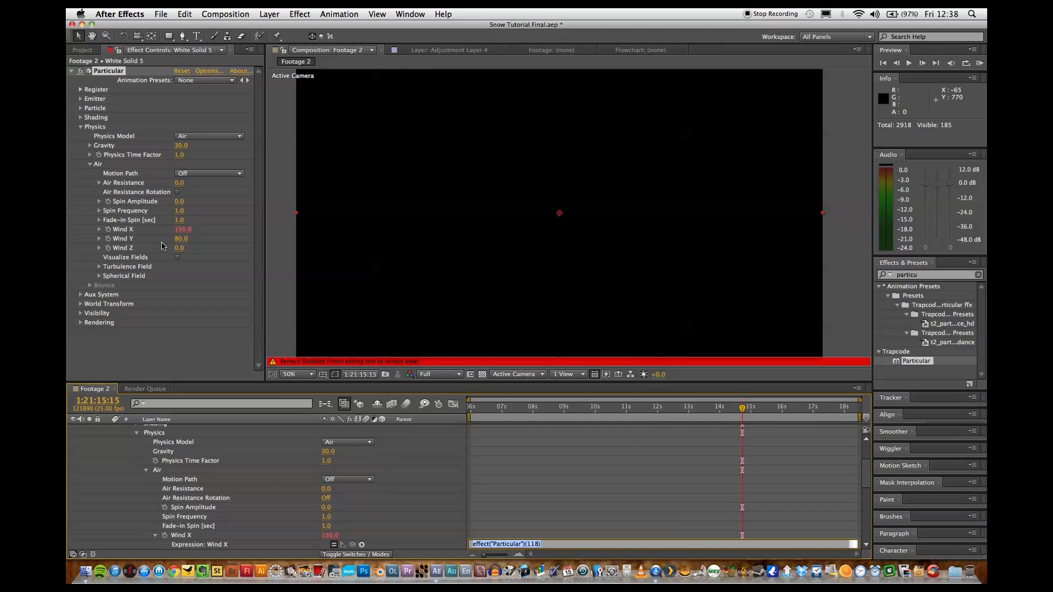
{"action": "type", "text": "wiggle (1,50"}
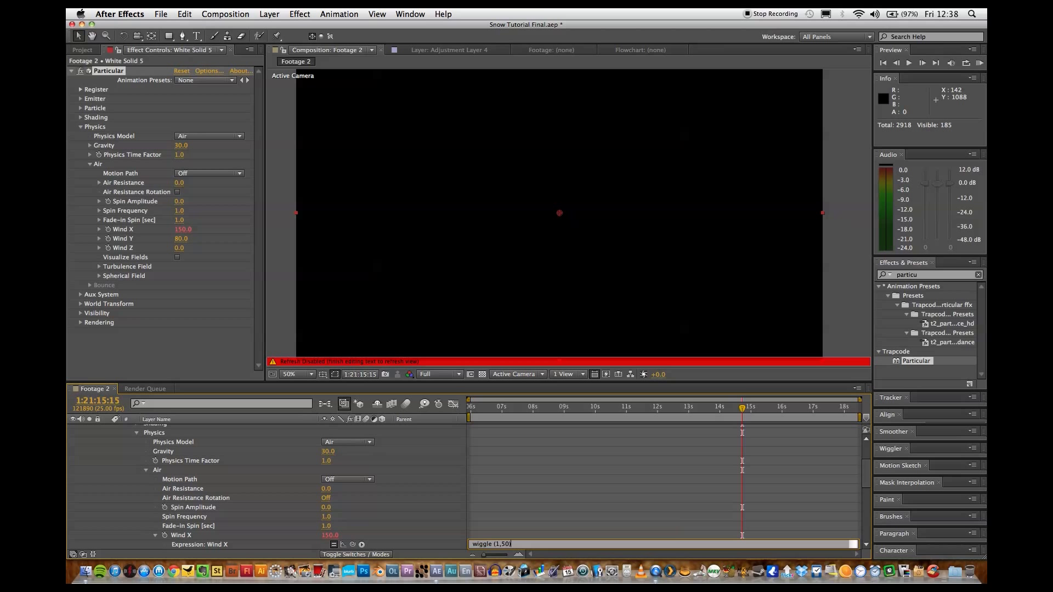
{"action": "key", "text": "Return"}
{"action": "key", "text": "super+a"}
{"action": "key", "text": "super+c"}
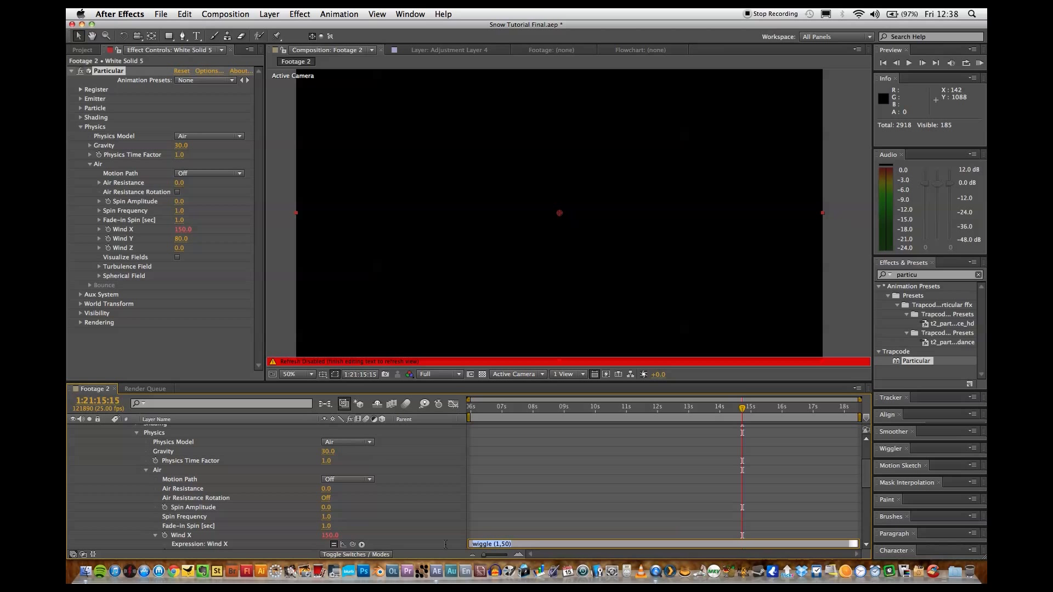
{"action": "left_click", "coordinate": [517, 504]}
{"action": "scroll", "coordinate": [516, 503], "scroll_direction": "down", "scroll_amount": 5}
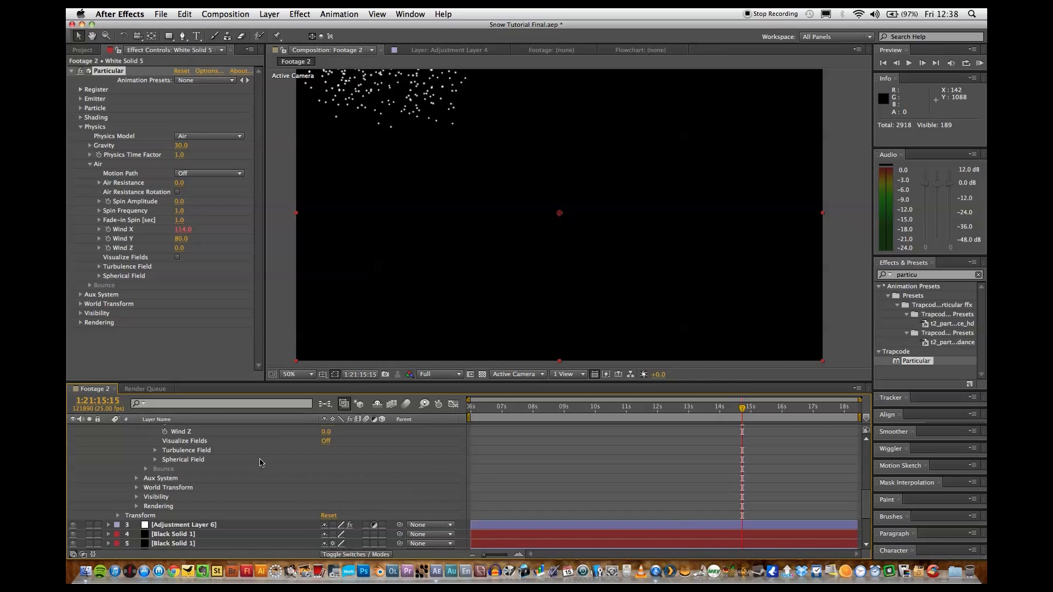
Apply the same wiggle (1,50) expression to Wind Y and Wind Z, and preview the particle motion.
{"action": "scroll", "coordinate": [260, 463], "scroll_direction": "up", "scroll_amount": 2}
{"action": "scroll", "coordinate": [260, 462], "scroll_direction": "up", "scroll_amount": 2}
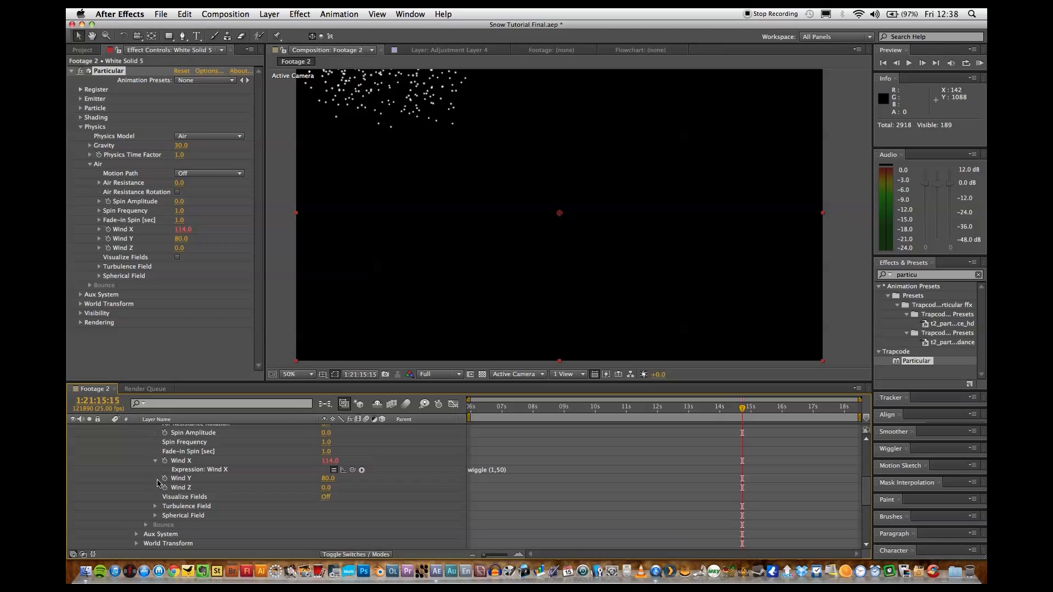
{"action": "left_click", "coordinate": [165, 478], "text": "alt"}
{"action": "key", "text": "super+v"}
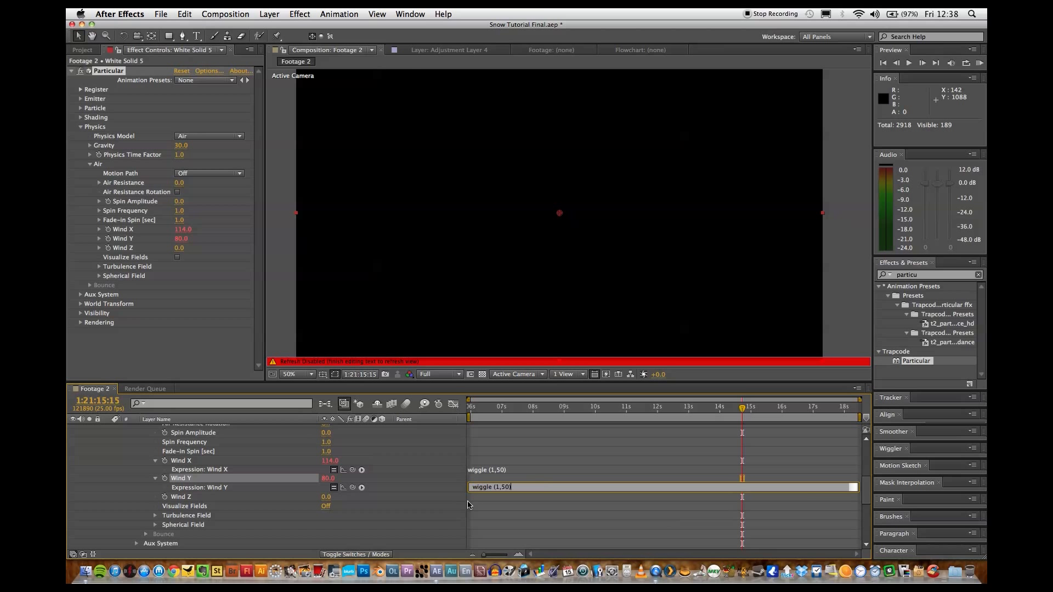
{"action": "key", "text": "Return"}
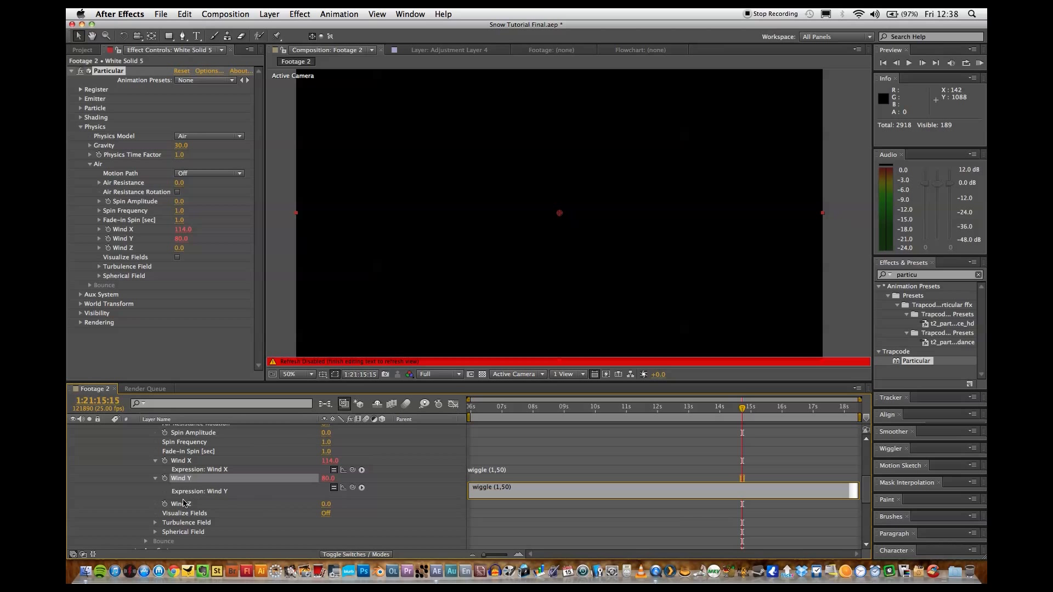
{"action": "left_click", "coordinate": [165, 504], "text": "alt"}
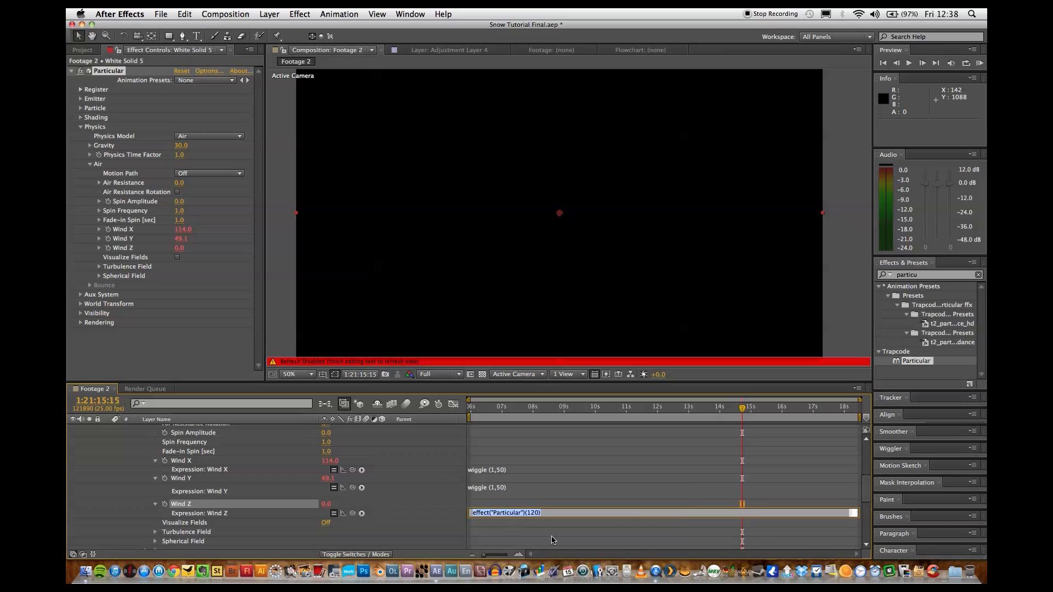
{"action": "type", "text": "wiggle (1,50)"}
{"action": "left_click", "coordinate": [551, 469]}
{"action": "left_click", "coordinate": [532, 434]}
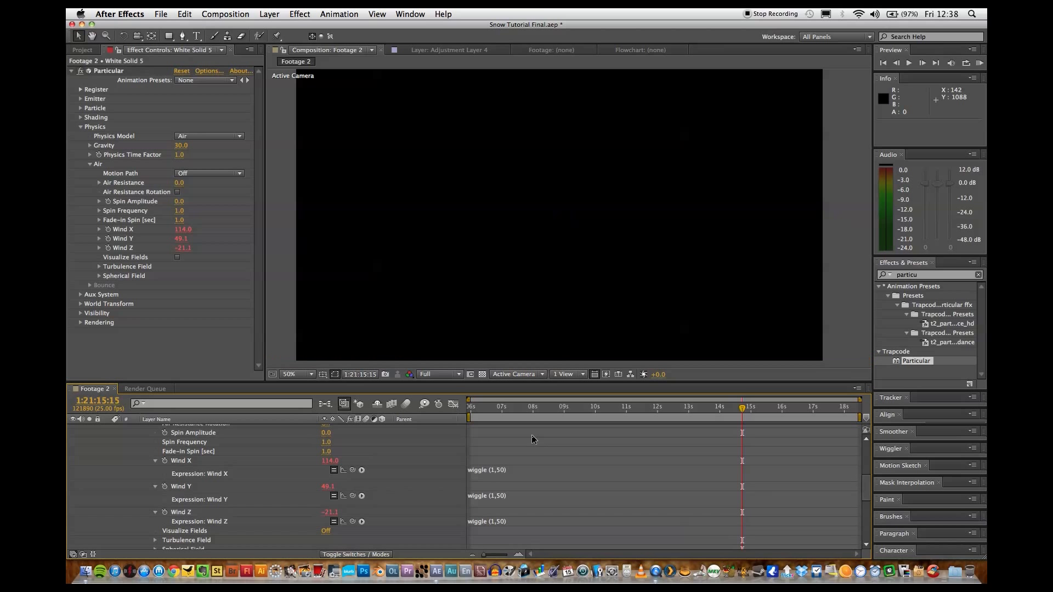
{"action": "key", "text": "space"}
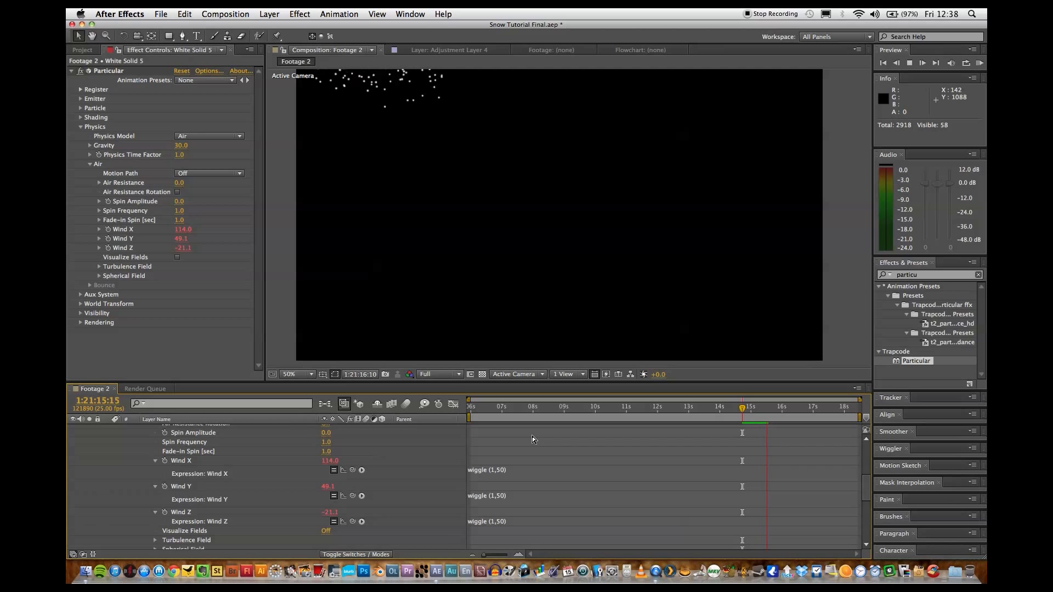
{"action": "key", "text": "space"}
Collapse the Physics settings, expand the Particle settings and set the emitter's Velocity to 0.
{"action": "left_click", "coordinate": [81, 127]}
{"action": "left_click", "coordinate": [80, 108]}
{"action": "left_click", "coordinate": [181, 114]}
{"action": "left_click", "coordinate": [80, 99]}
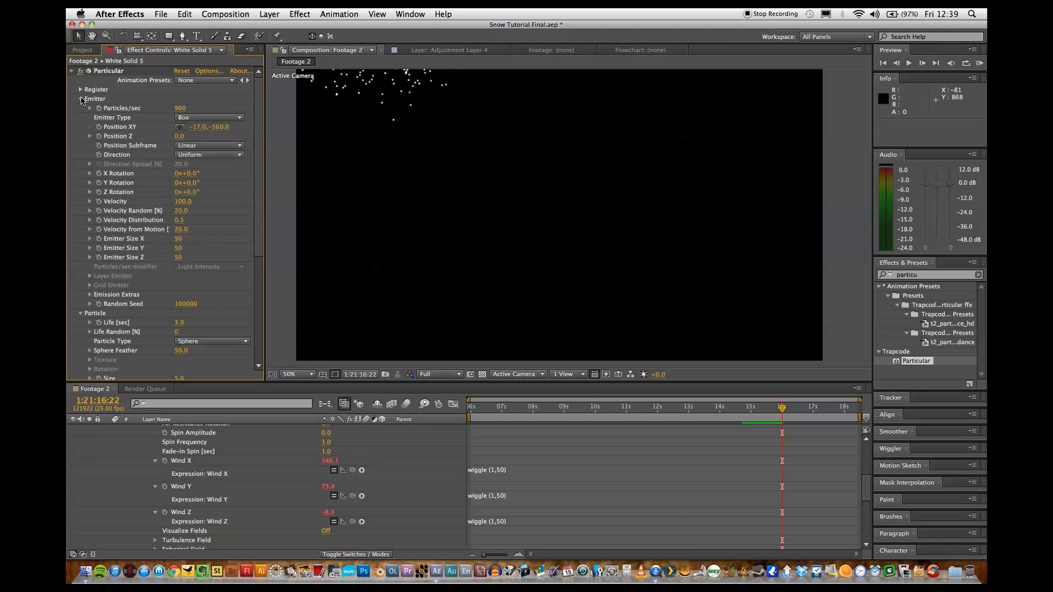
{"action": "left_click", "coordinate": [185, 201]}
{"action": "type", "text": "0"}
{"action": "key", "text": "Return"}
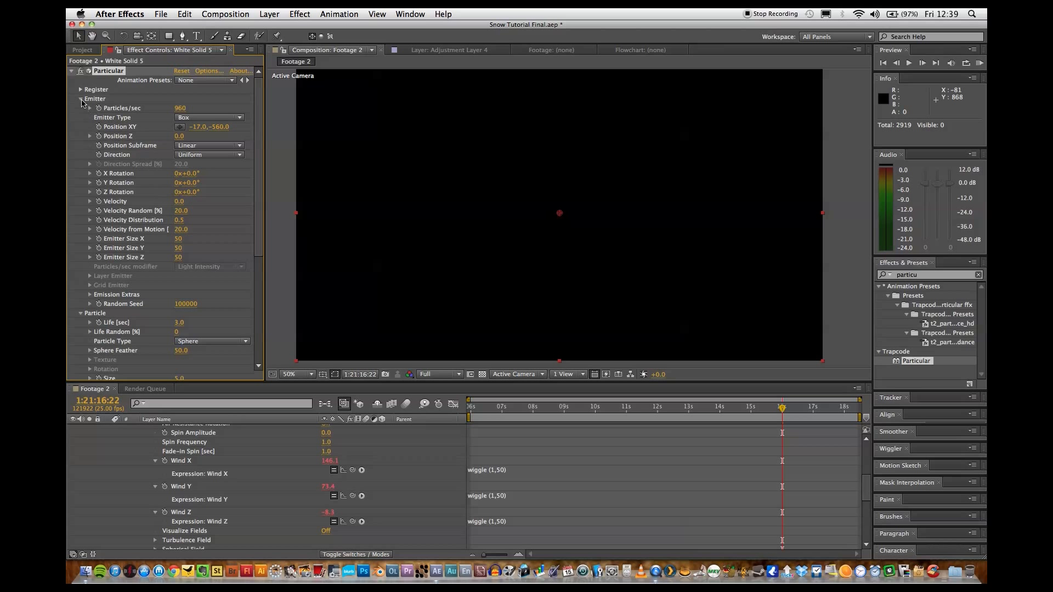
{"action": "left_click", "coordinate": [81, 98]}
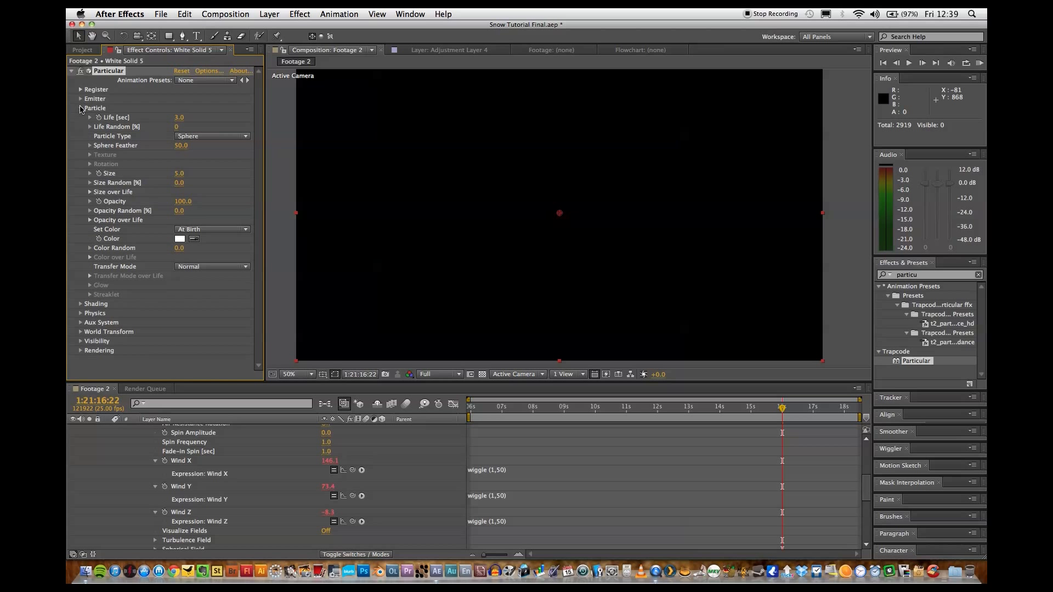
Set the particle Life to 20 seconds.
{"action": "left_click", "coordinate": [182, 119]}
{"action": "type", "text": "20"}
{"action": "key", "text": "Return"}
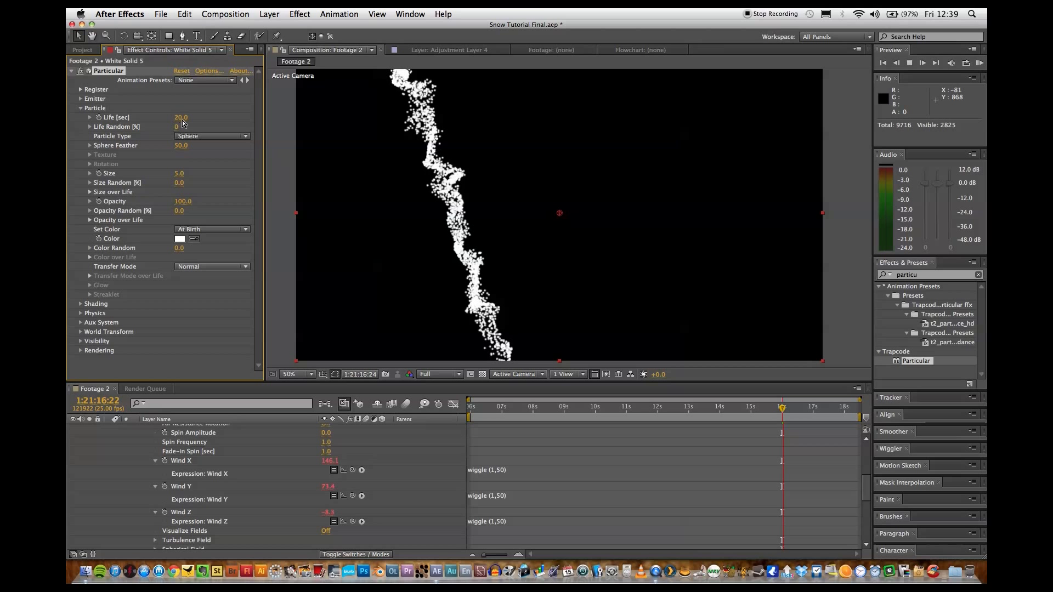
Set Emitter Size X to 2500, Y to 500 and Z to 10000, and preview the spread of the snow.
{"action": "left_click", "coordinate": [80, 99]}
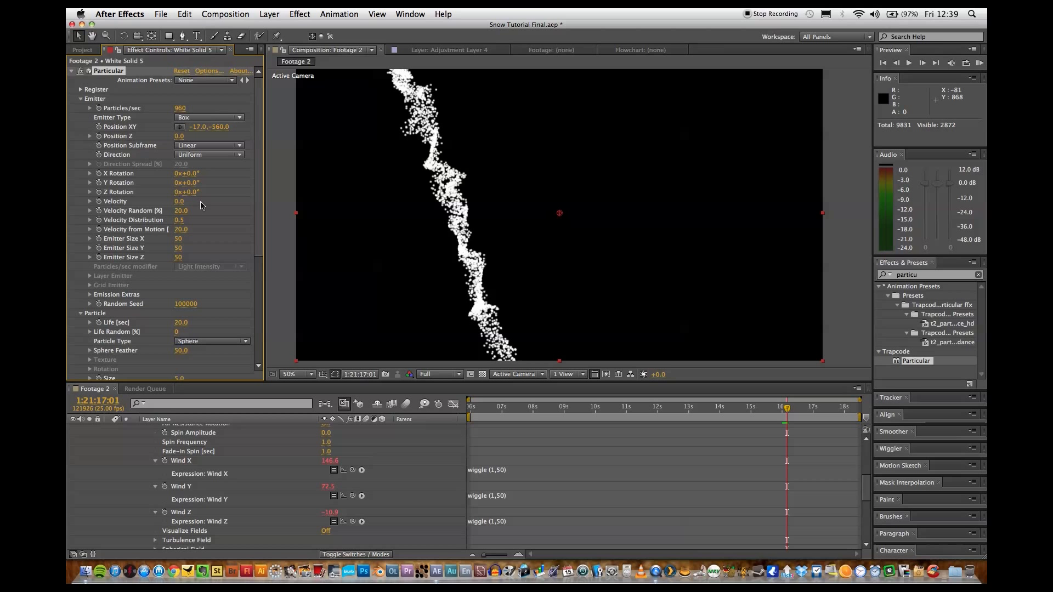
{"action": "left_click", "coordinate": [179, 239]}
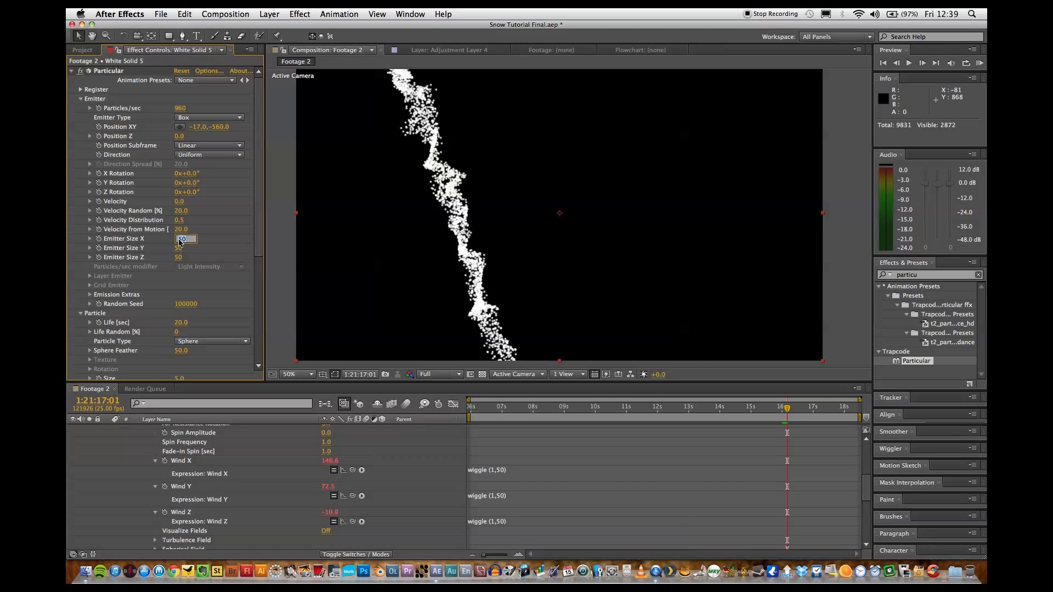
{"action": "type", "text": "2500"}
{"action": "key", "text": "Tab"}
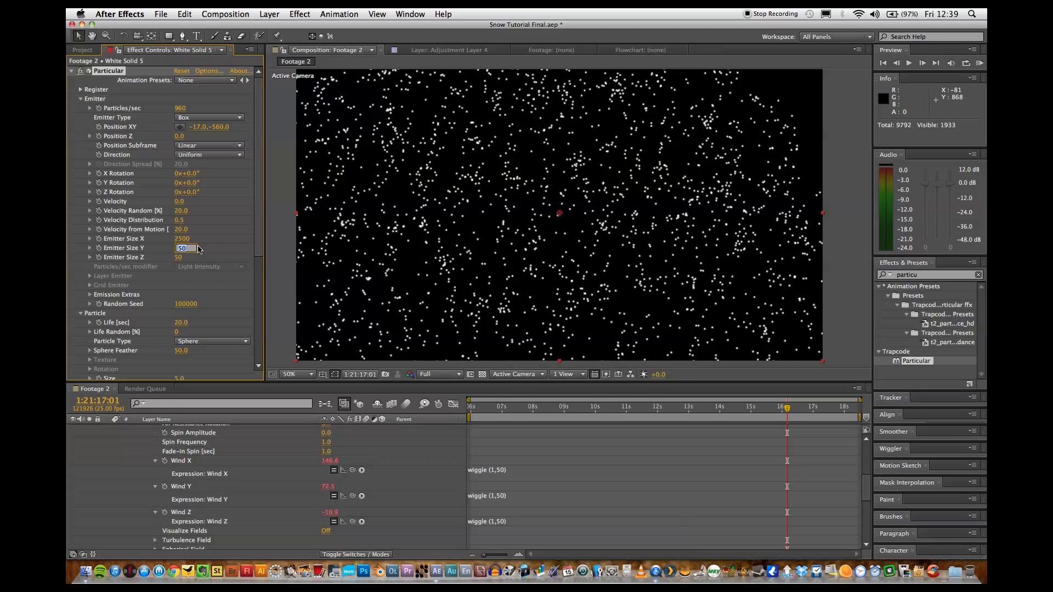
{"action": "type", "text": "500"}
{"action": "key", "text": "Return"}
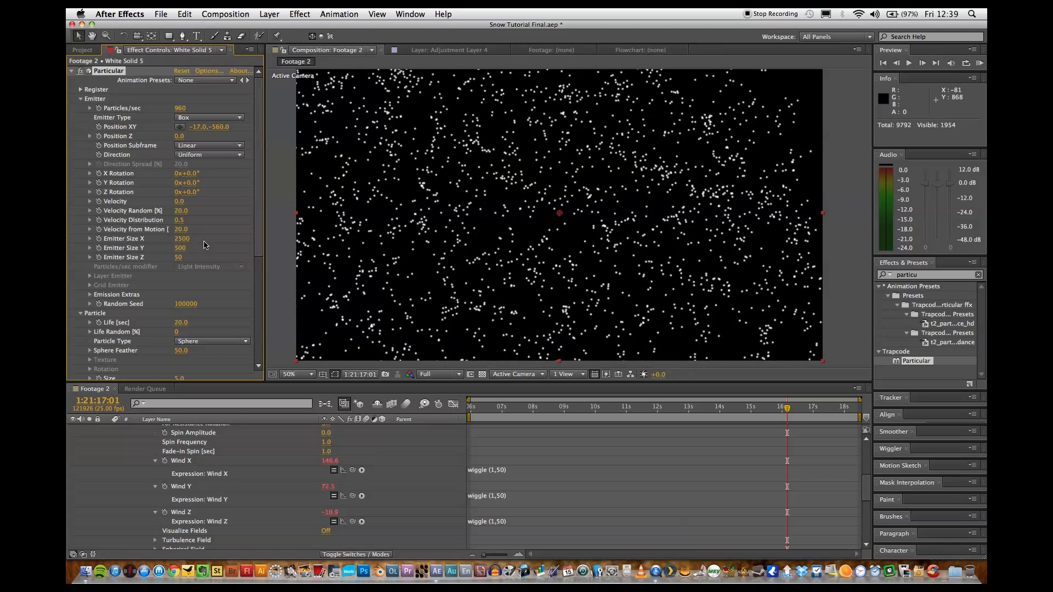
{"action": "left_click", "coordinate": [181, 257]}
{"action": "key", "text": "Return"}
{"action": "key", "text": "space"}
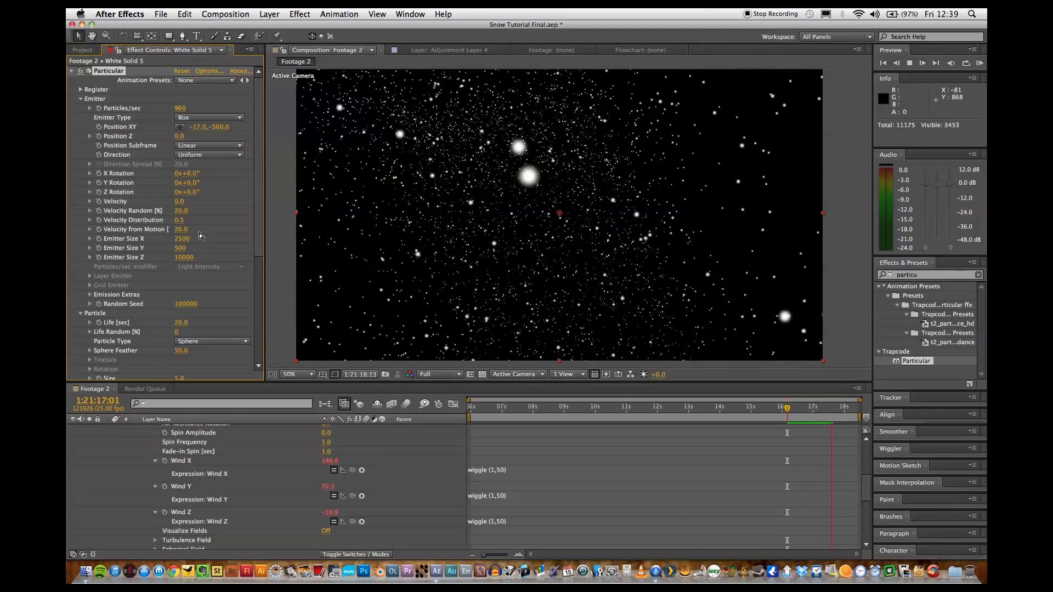
{"action": "key", "text": "space"}
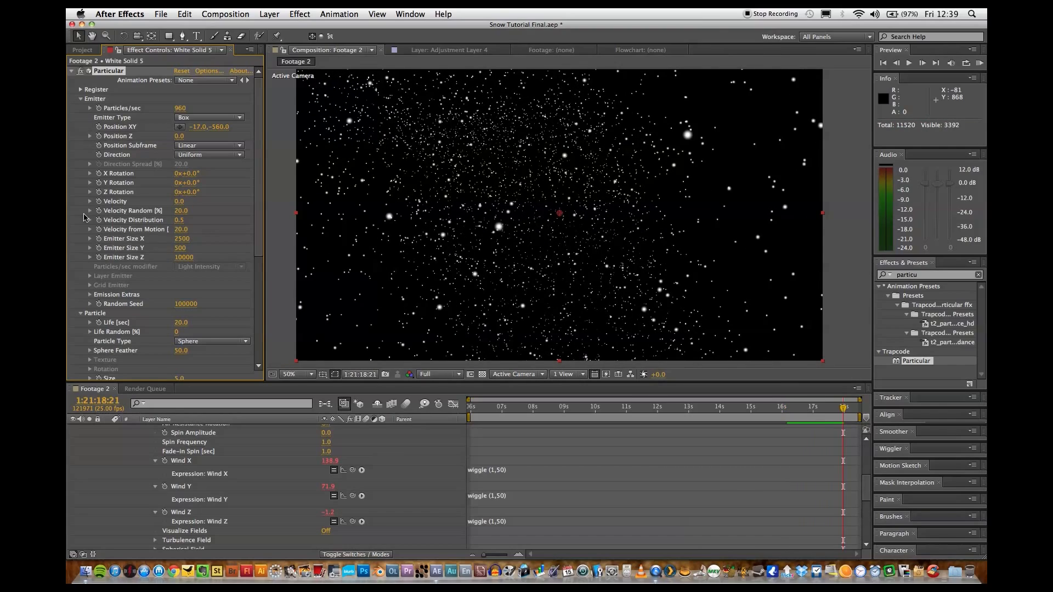
Set the particle Size to 3, lower the particle Opacity and collapse the Particle settings.
{"action": "left_click", "coordinate": [80, 100]}
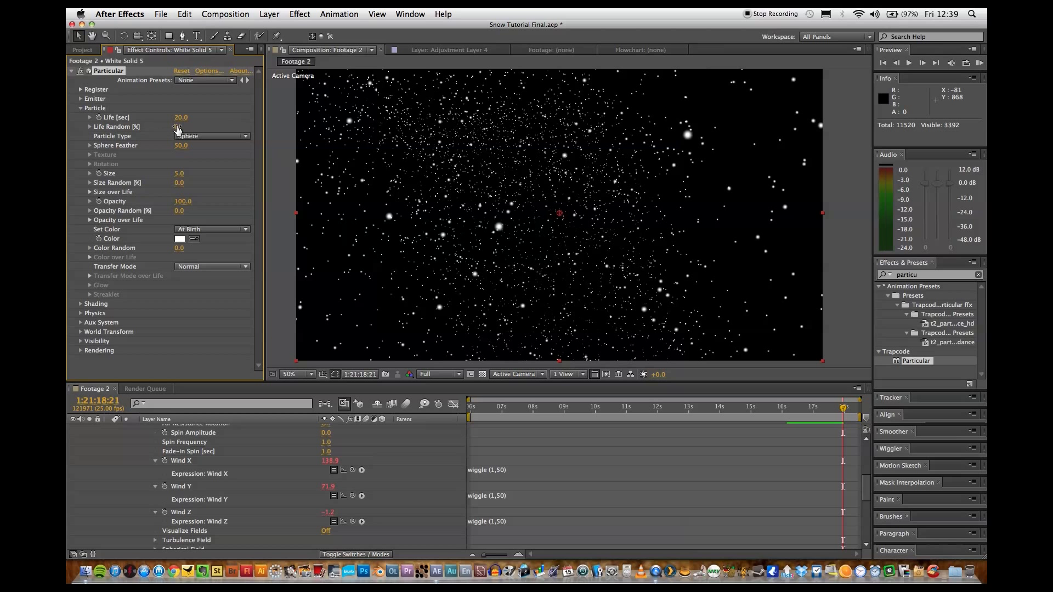
{"action": "left_click", "coordinate": [179, 173]}
{"action": "key", "text": "Return"}
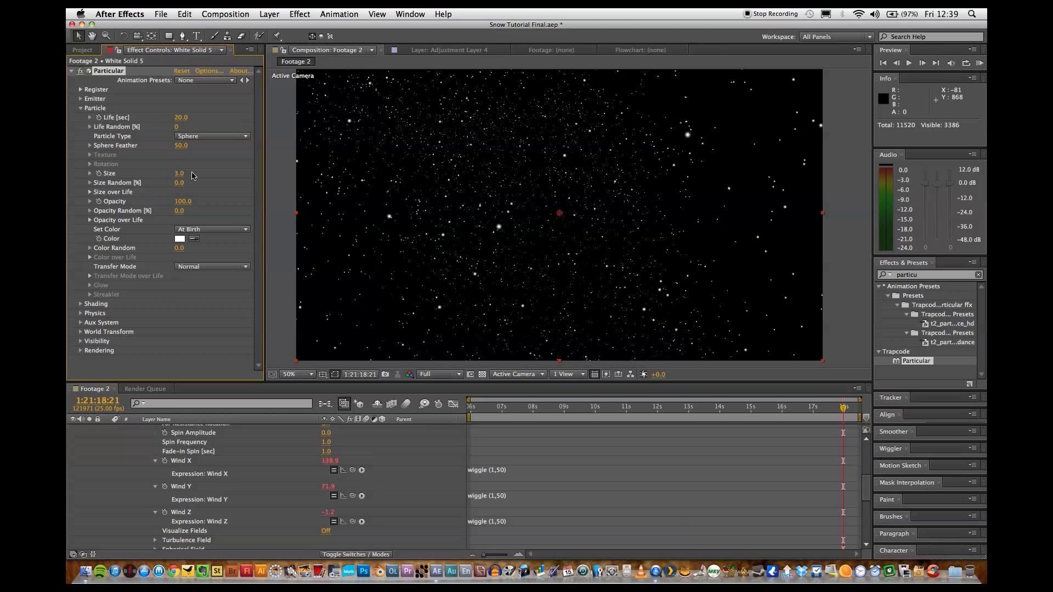
{"action": "left_click", "coordinate": [183, 201]}
{"action": "type", "text": "70"}
{"action": "key", "text": "Return"}
{"action": "key", "text": "space"}
{"action": "left_click", "coordinate": [81, 108]}
Turn Motion Blur on in Particular's Rendering settings and preview the result.
{"action": "left_click", "coordinate": [81, 164]}
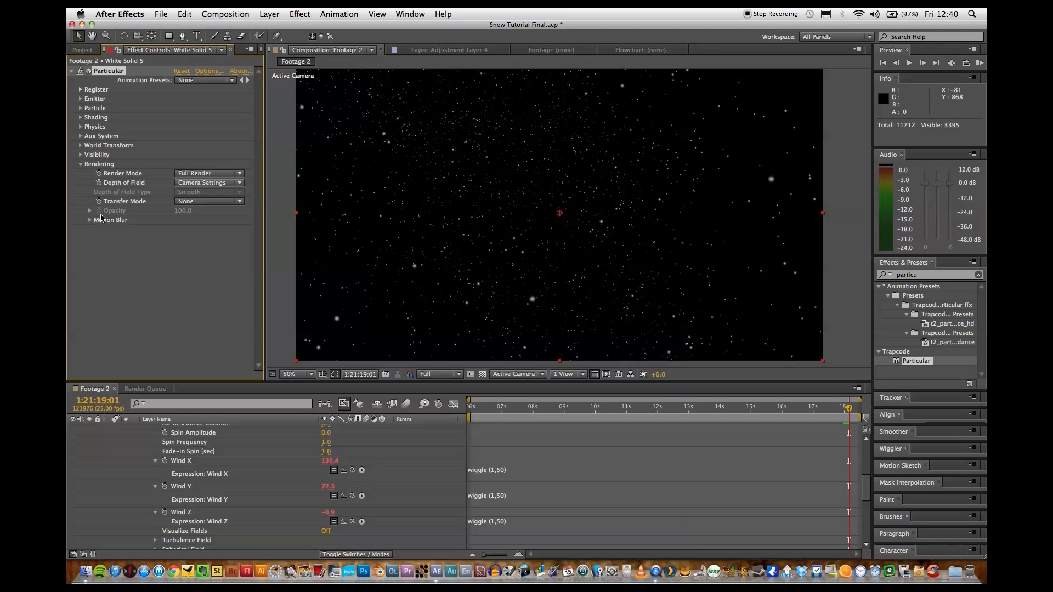
{"action": "left_click", "coordinate": [90, 220]}
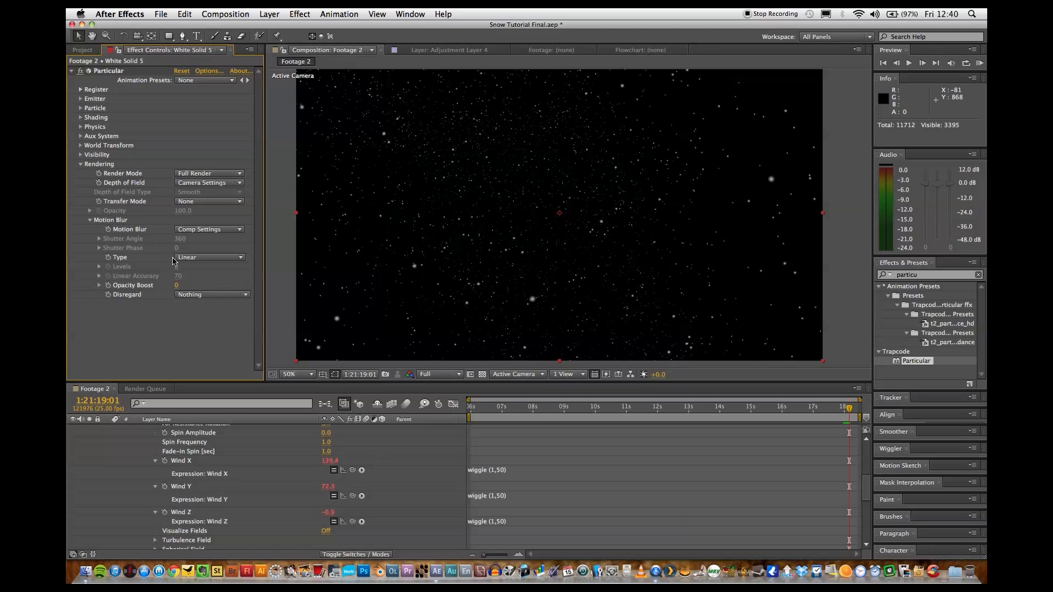
{"action": "left_click", "coordinate": [210, 230]}
{"action": "left_click", "coordinate": [211, 262]}
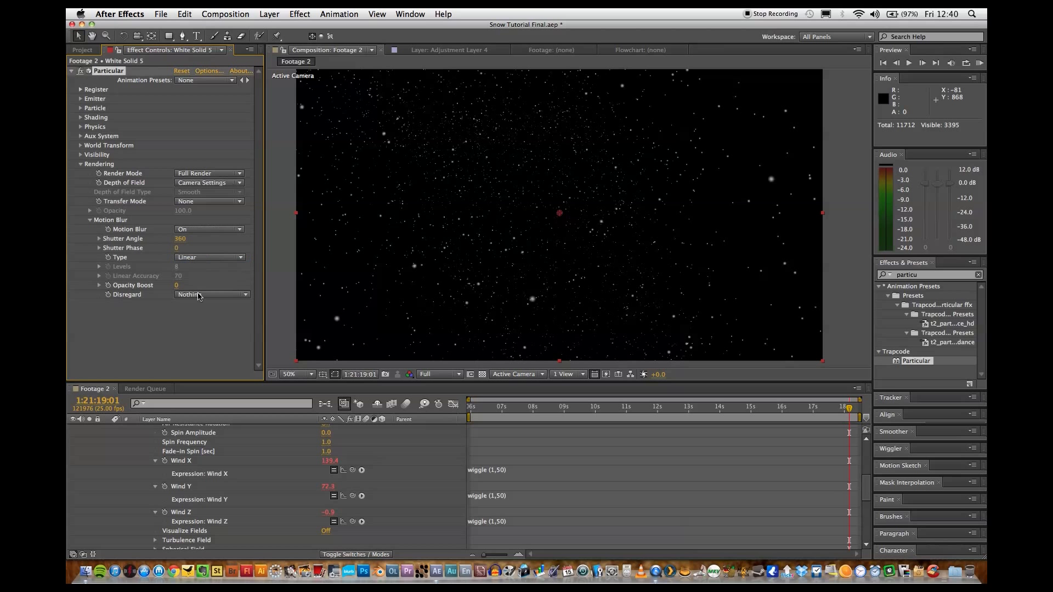
{"action": "key", "text": "space"}
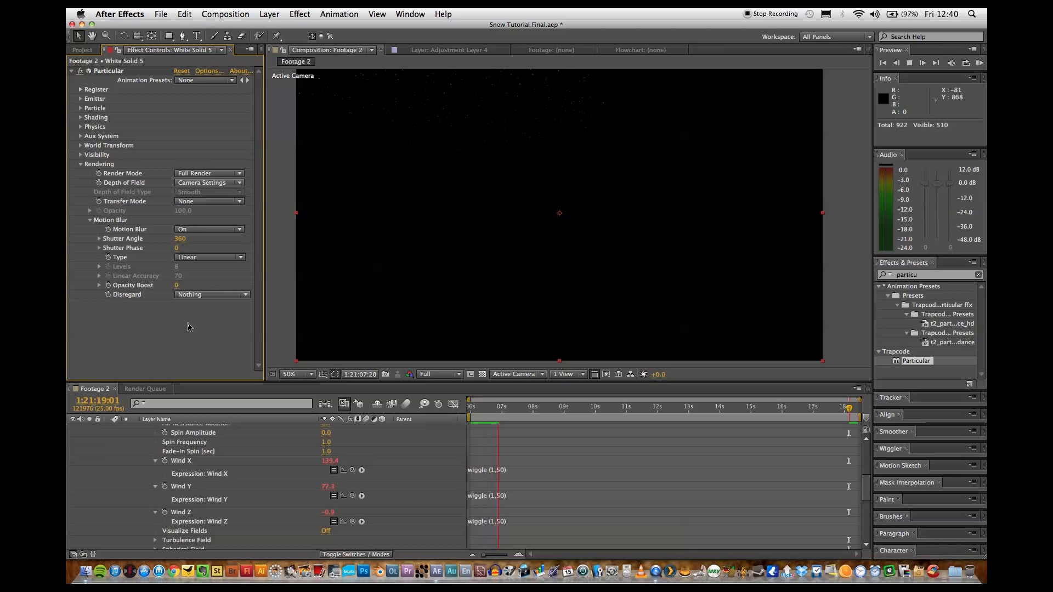
{"action": "key", "text": "space"}
Shift the white solid layer earlier to start at 1:21:00:15 and extend its out point to 1:21:19:09.
{"action": "scroll", "coordinate": [130, 473], "scroll_direction": "up", "scroll_amount": 10}
{"action": "left_click", "coordinate": [108, 439]}
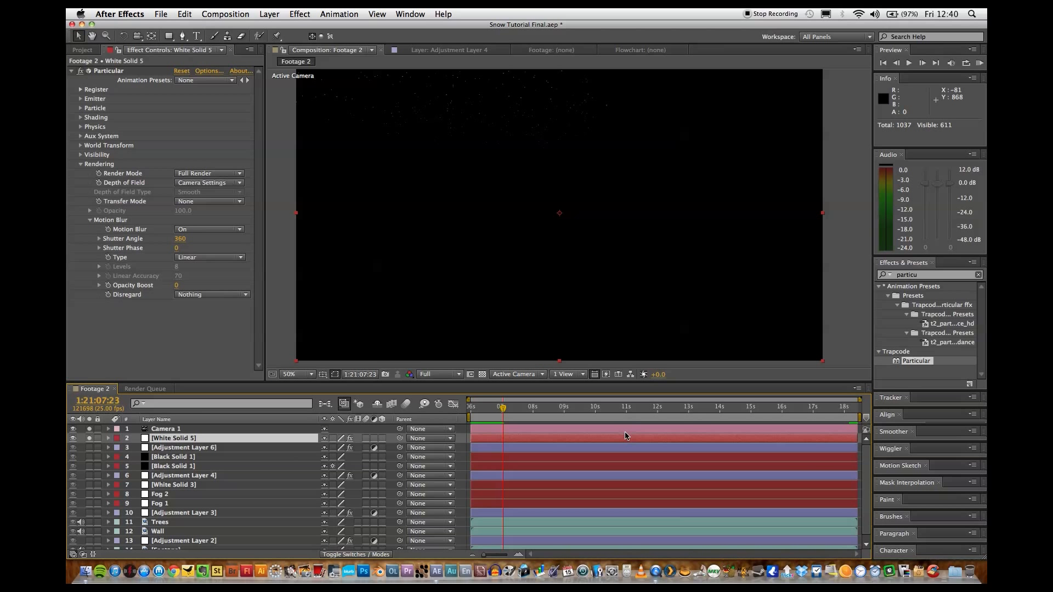
{"action": "left_click_drag", "start_coordinate": [627, 436], "coordinate": [458, 436]}
{"action": "left_click_drag", "start_coordinate": [598, 438], "coordinate": [568, 439]}
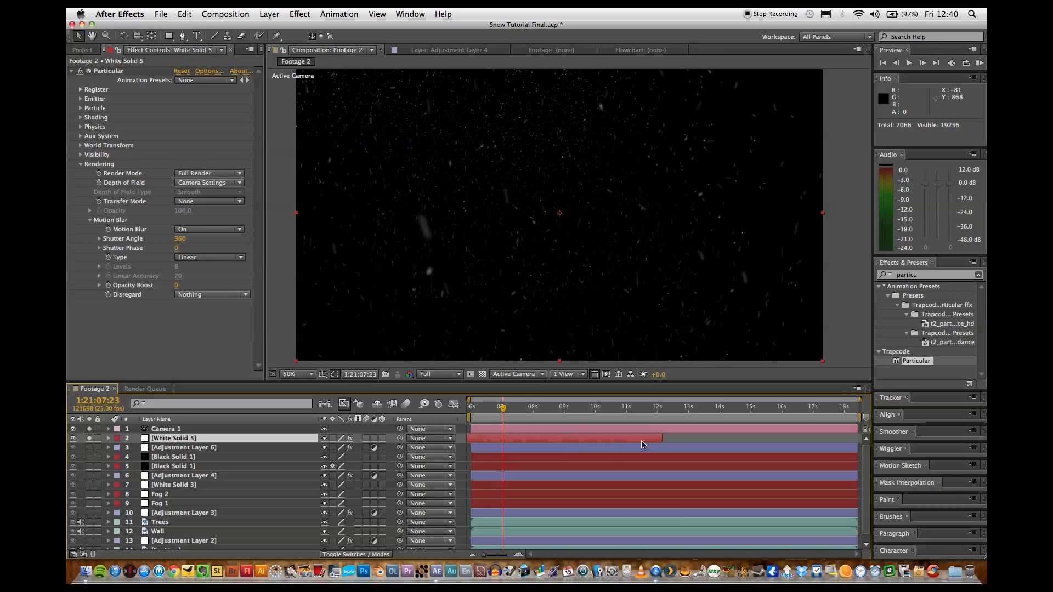
{"action": "left_click_drag", "start_coordinate": [663, 438], "coordinate": [859, 438]}
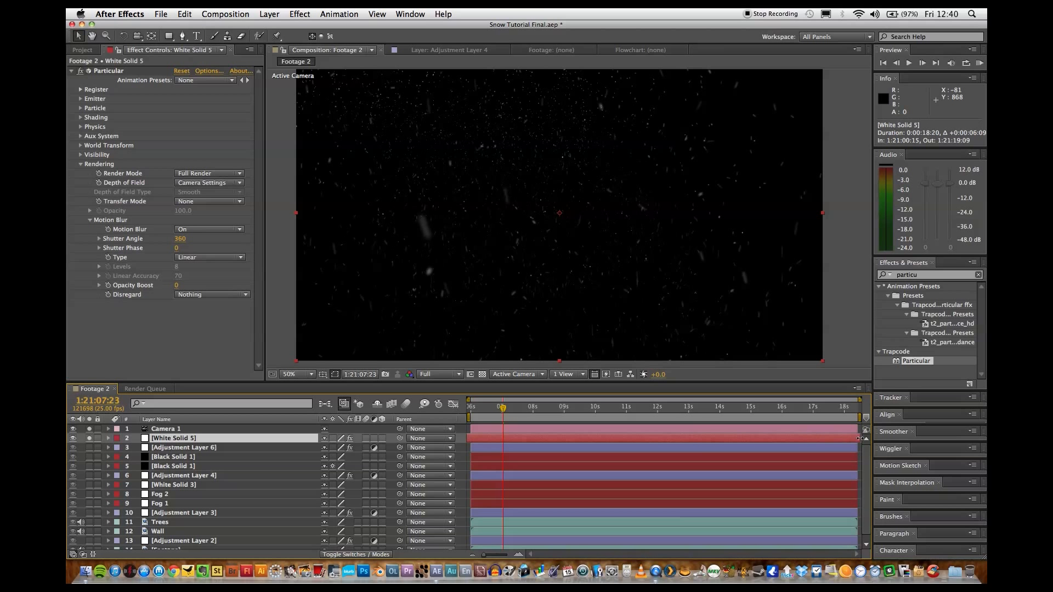
Preview the motion-blurred snowfall and rename the white solid layer that carries Particular to Snow 1.
{"action": "key", "text": "space"}
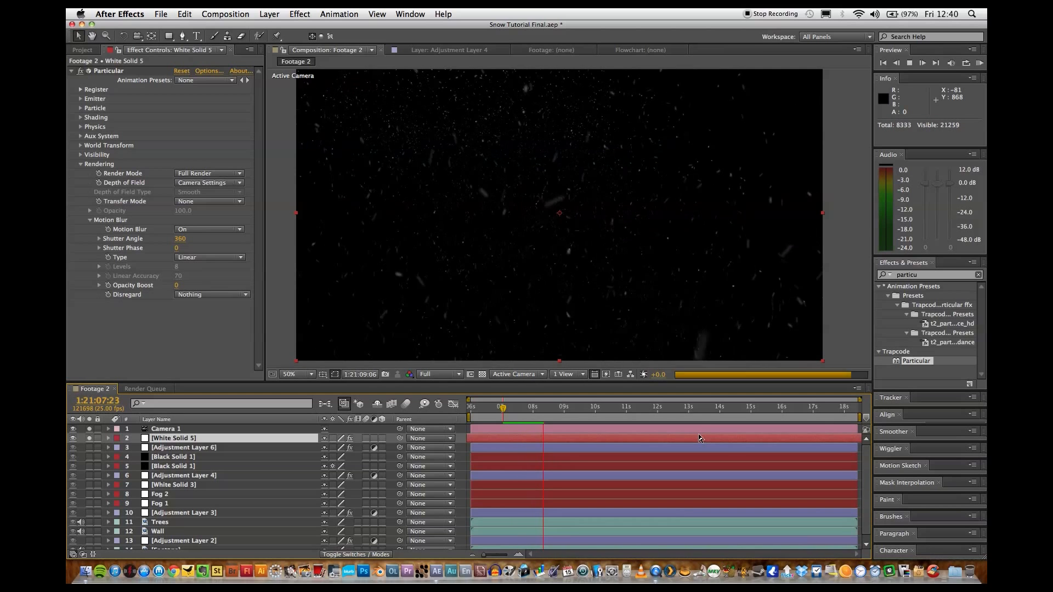
{"action": "key", "text": "space"}
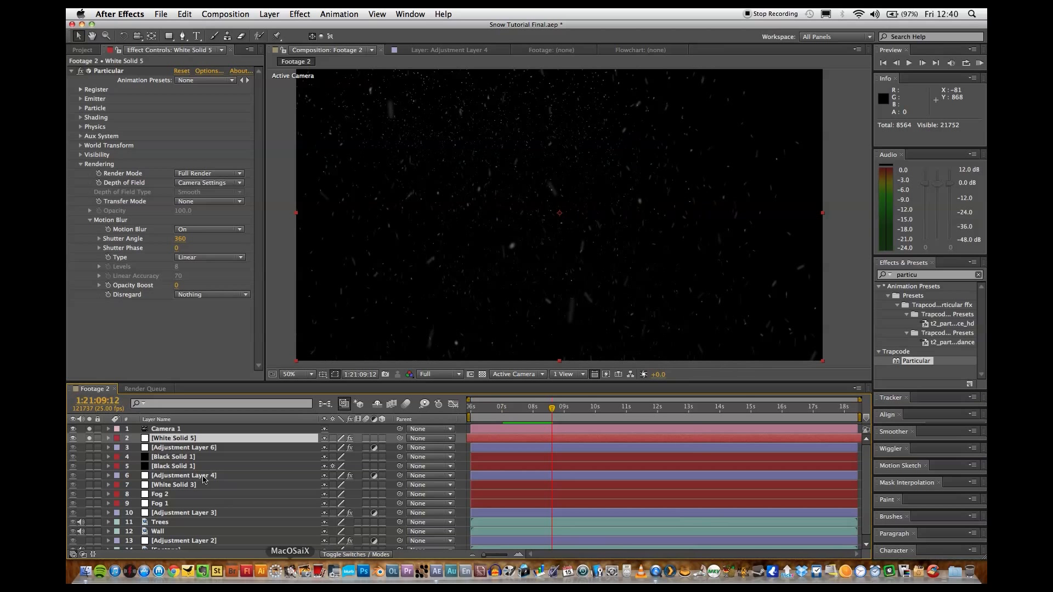
{"action": "key", "text": "Return"}
{"action": "type", "text": "S"}
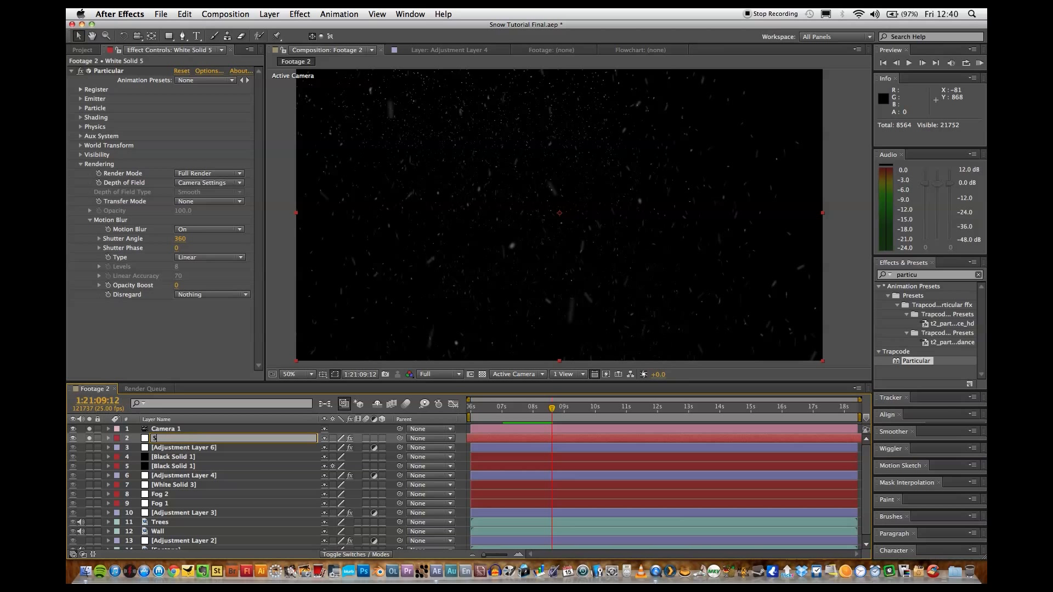
{"action": "type", "text": "now 1"}
{"action": "key", "text": "Return"}
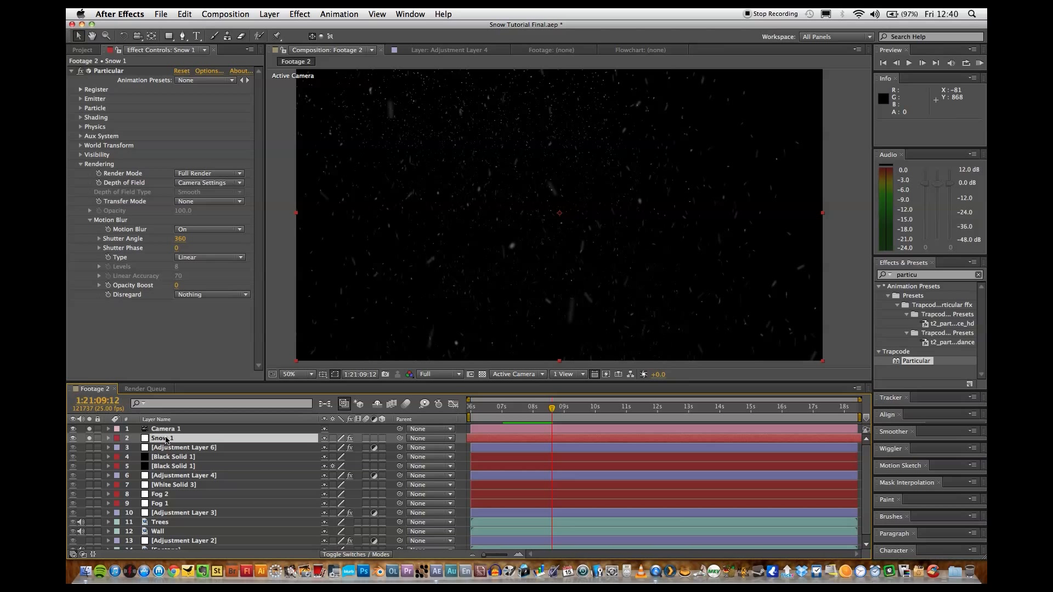
Duplicate the Snow 1 layer and set the copy's Particular Emitter Particles/sec to 300.
{"action": "key", "text": "ctrl+d"}
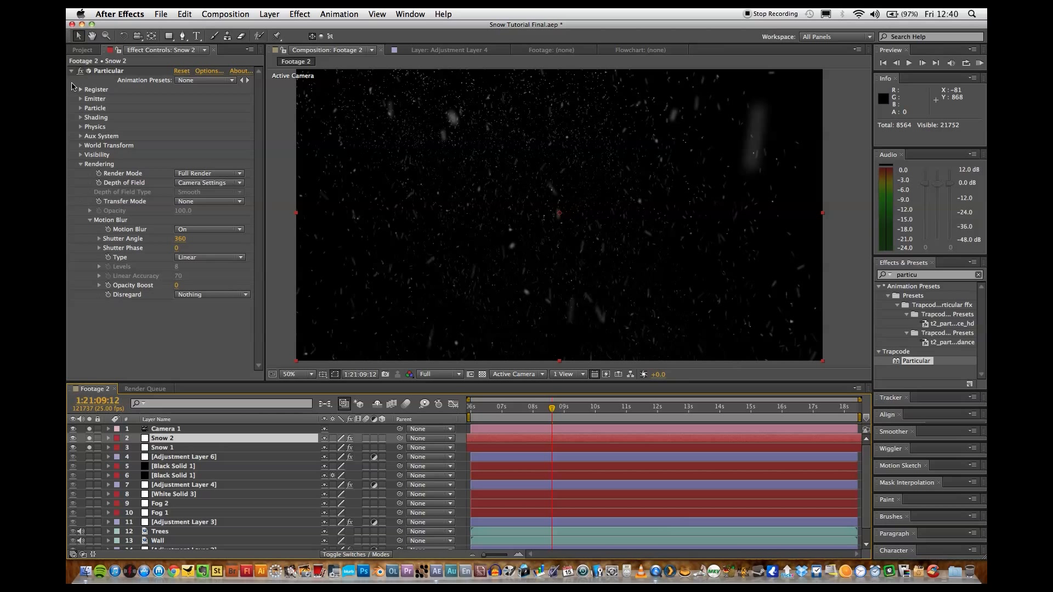
{"action": "left_click", "coordinate": [80, 168]}
{"action": "left_click", "coordinate": [79, 164]}
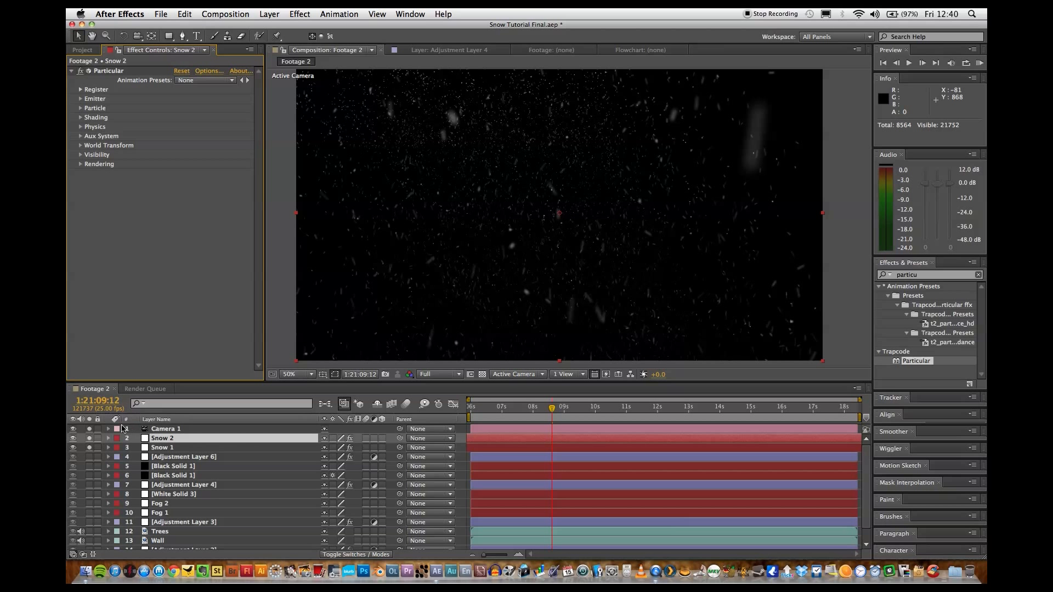
{"action": "left_click", "coordinate": [81, 99]}
{"action": "left_click", "coordinate": [182, 108]}
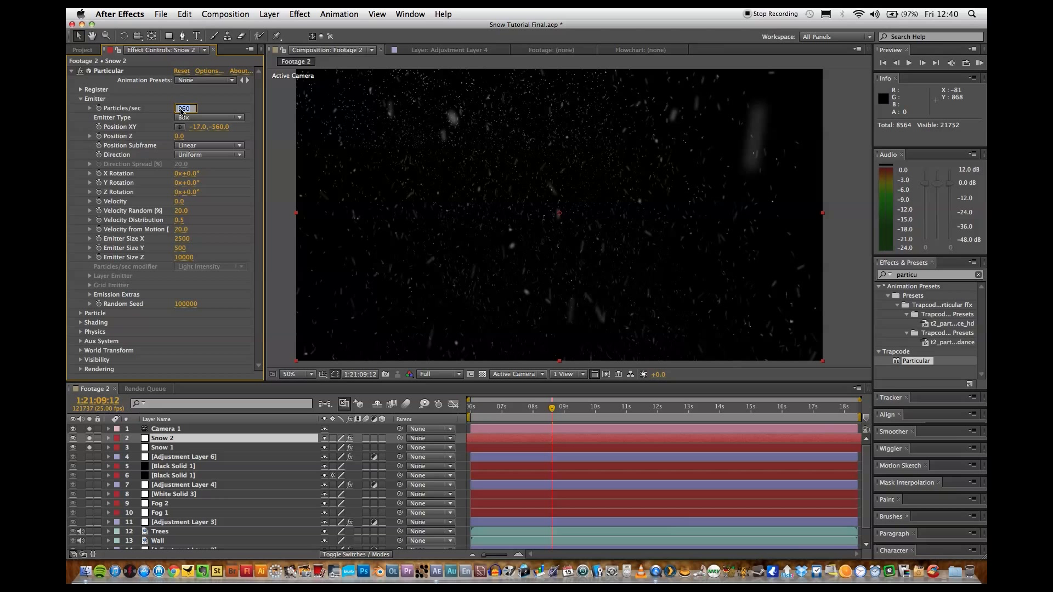
{"action": "type", "text": "300"}
{"action": "key", "text": "Return"}
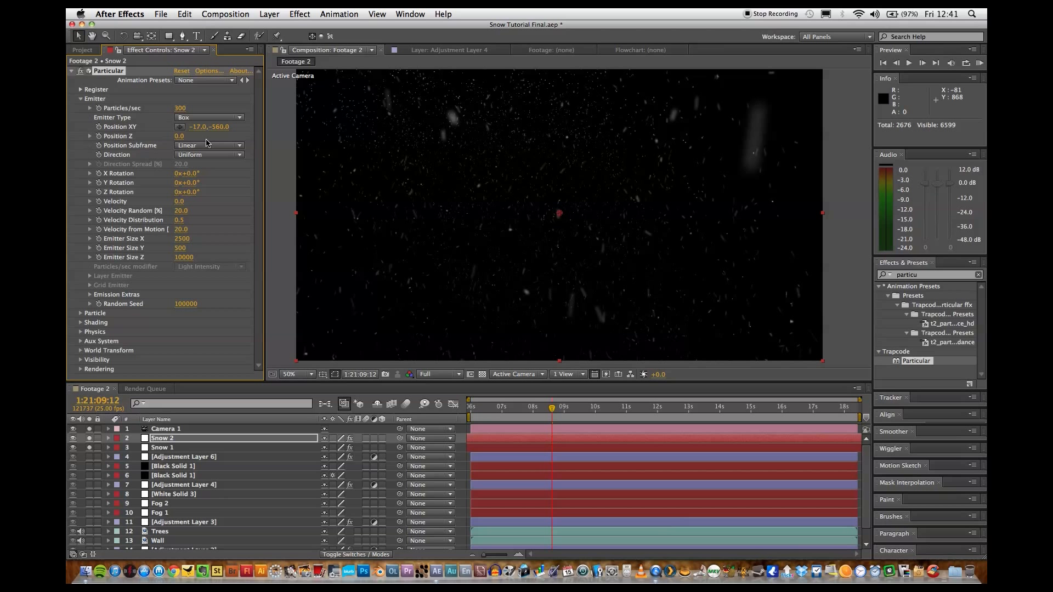
Set Snow 2's Particular Emitter Size X to 1066, Emitter Size Y to 3612 and Emitter Size Z to 2593.
{"action": "left_click", "coordinate": [183, 239]}
{"action": "type", "text": "1066"}
{"action": "key", "text": "Return"}
{"action": "left_click", "coordinate": [188, 250]}
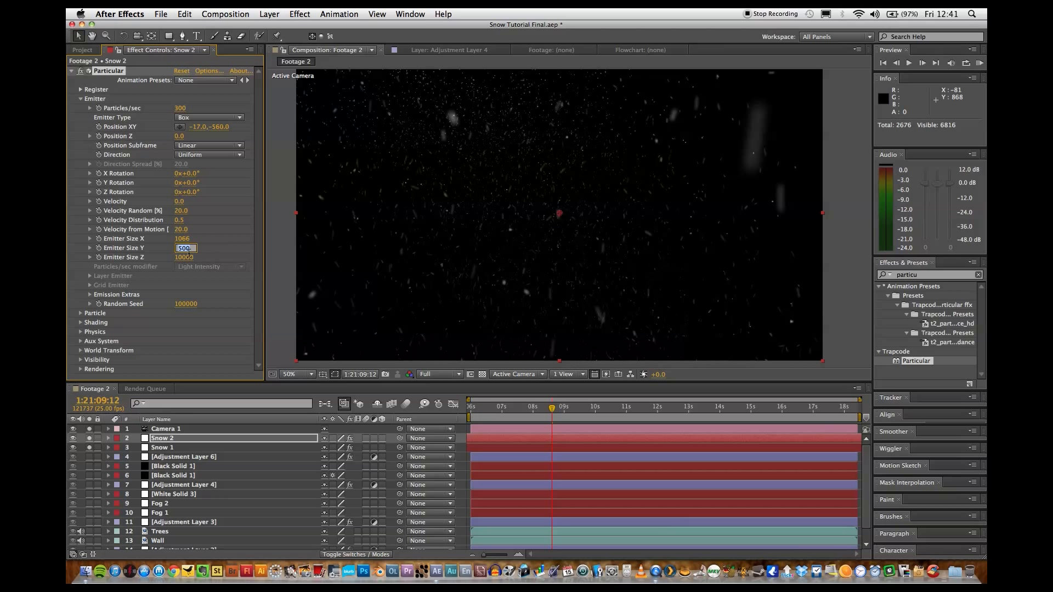
{"action": "type", "text": "3612"}
{"action": "key", "text": "Return"}
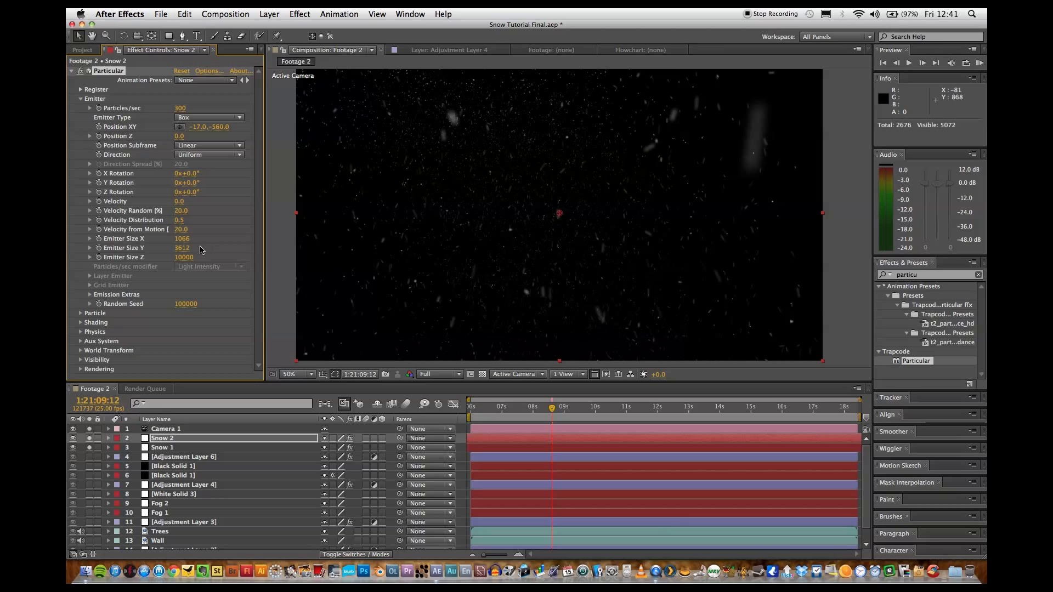
{"action": "left_click", "coordinate": [187, 258]}
{"action": "type", "text": "2593"}
{"action": "key", "text": "Return"}
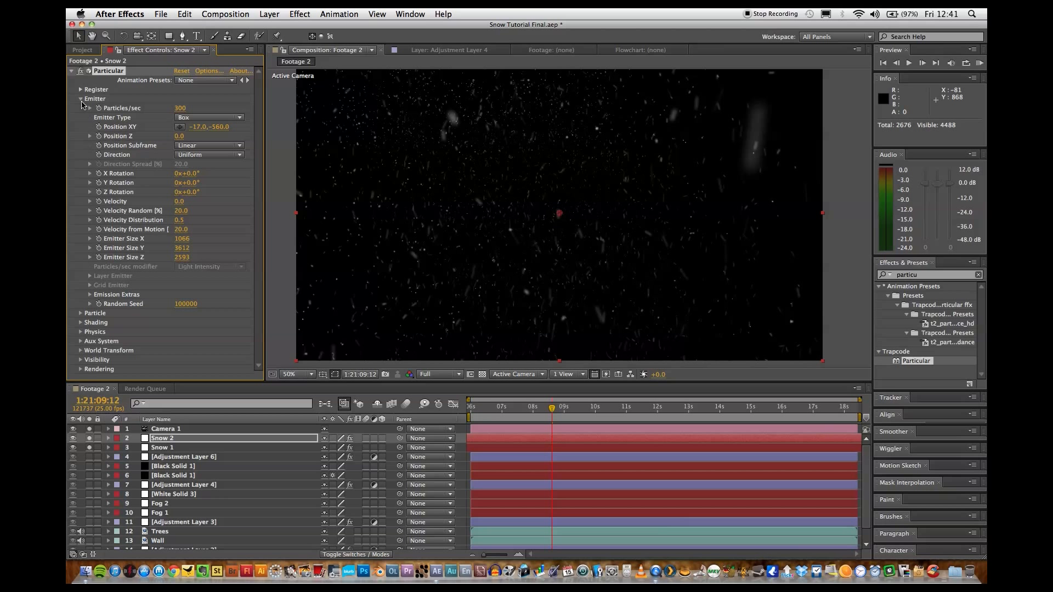
Set Snow 2's emitter Velocity to 2140 and check the following frame.
{"action": "left_click", "coordinate": [180, 201]}
{"action": "type", "text": "2140"}
{"action": "key", "text": "Return"}
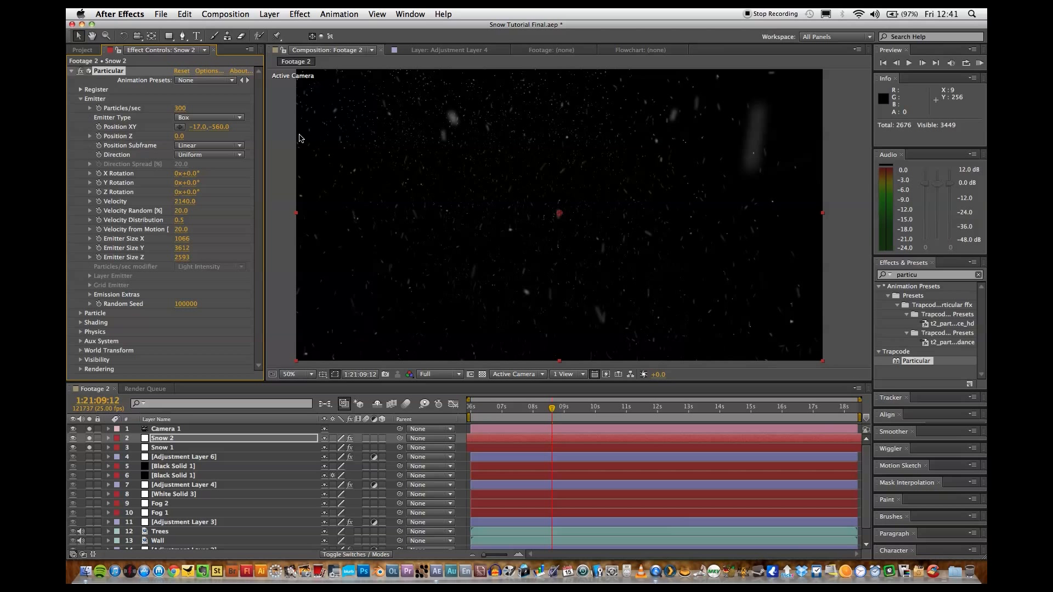
{"action": "key", "text": "Page_Down"}
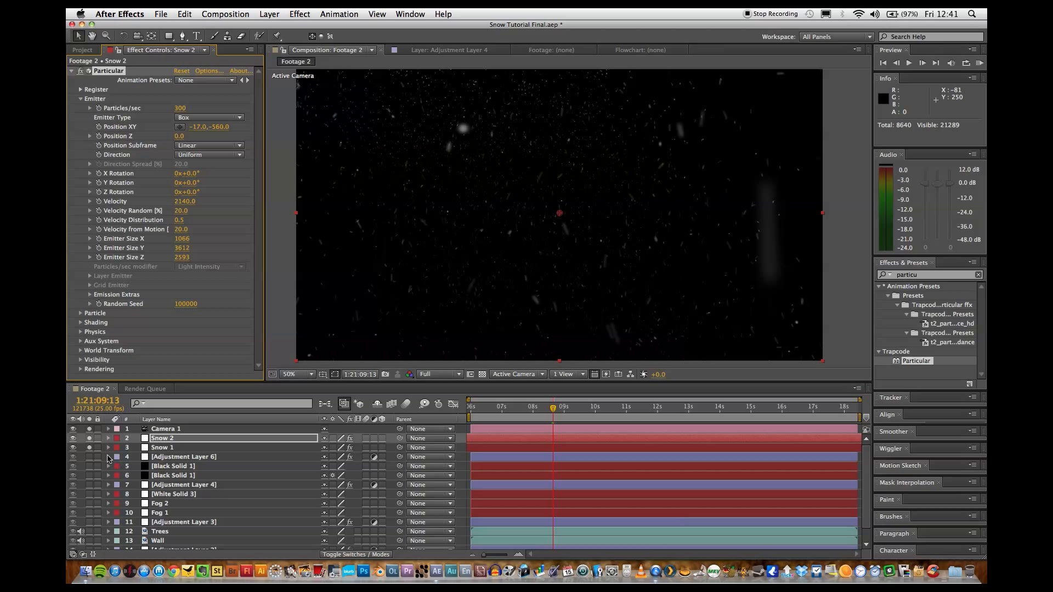
Unsolo the Snow 1 layer and preview the Snow 2 snowfall without it.
{"action": "left_click", "coordinate": [89, 449]}
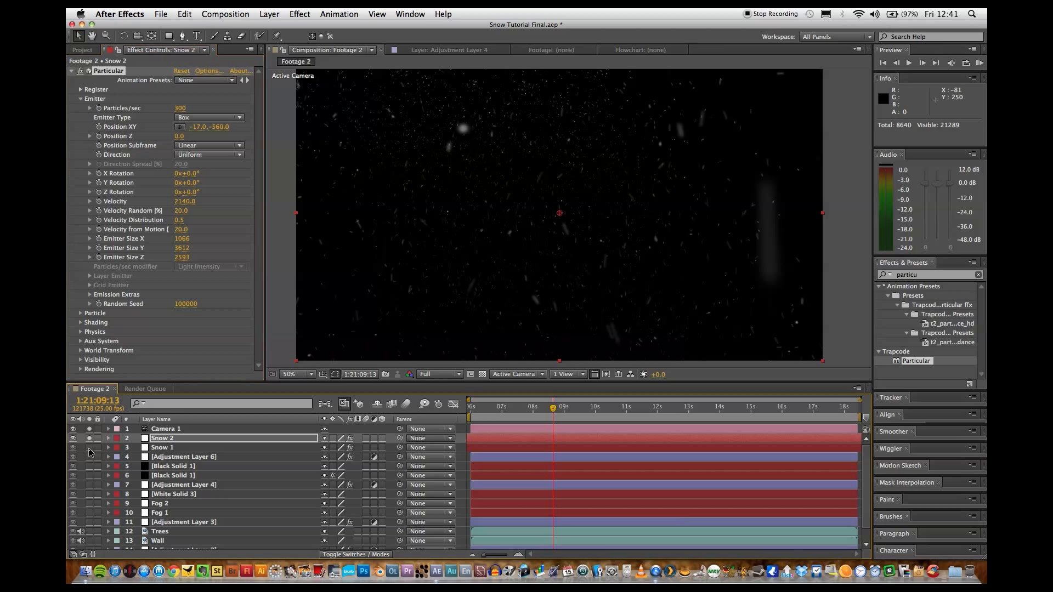
{"action": "key", "text": "space"}
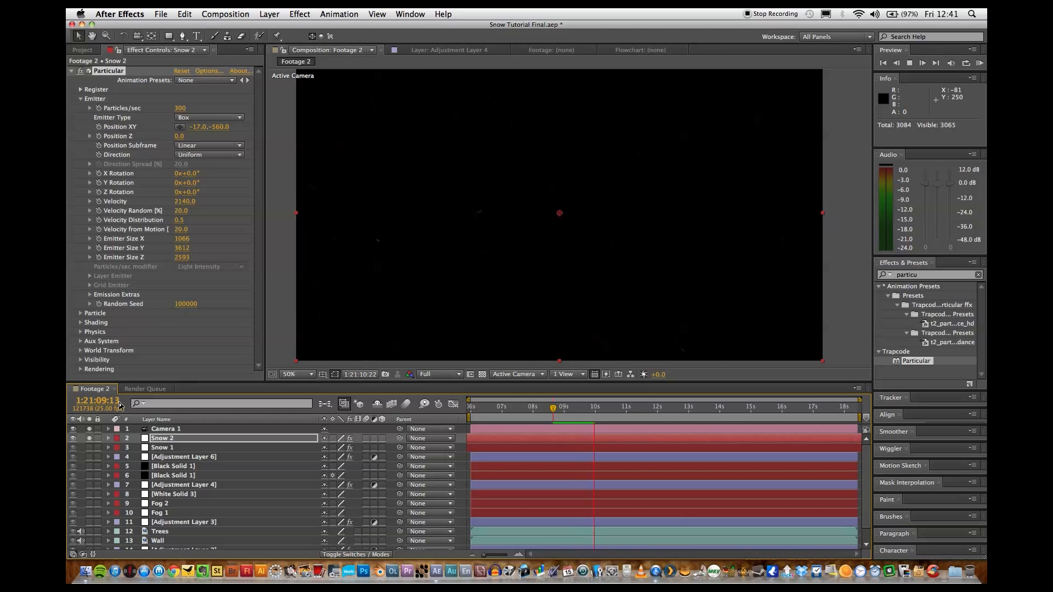
{"action": "key", "text": "space"}
Raise the particle Opacity of Snow 2 in Particular's Particle settings.
{"action": "left_click", "coordinate": [81, 100]}
{"action": "left_click", "coordinate": [81, 108]}
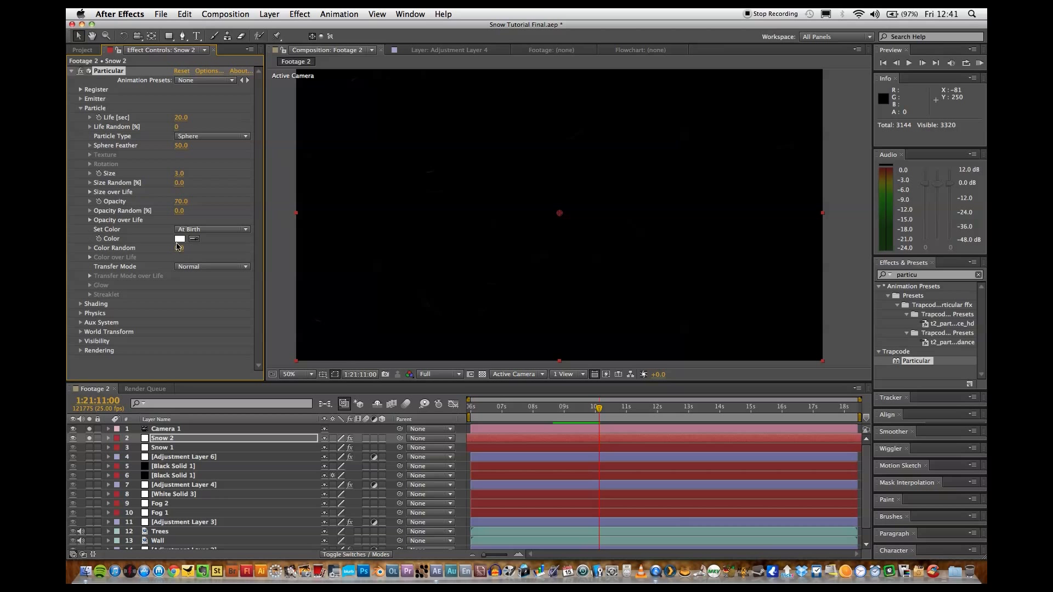
{"action": "left_click_drag", "start_coordinate": [181, 202], "coordinate": [201, 205]}
{"action": "left_click", "coordinate": [81, 108]}
Set Snow 2's Gravity to 40 in Particular's Physics settings.
{"action": "left_click", "coordinate": [81, 127]}
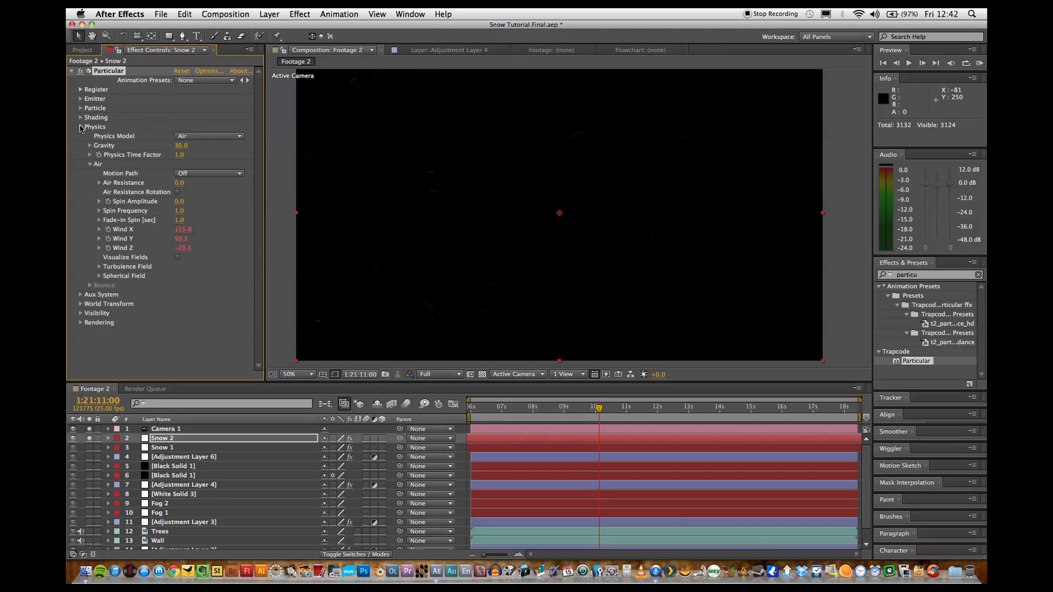
{"action": "left_click", "coordinate": [182, 147]}
{"action": "type", "text": "40"}
{"action": "key", "text": "Return"}
Enter new Wind X, Wind Y and Wind Z values for Snow 2, keeping Wind Z negative, and preview the motion.
{"action": "left_click", "coordinate": [184, 230]}
{"action": "type", "text": "150"}
{"action": "type", "text": "117"}
{"action": "key", "text": "Return"}
{"action": "left_click", "coordinate": [182, 239]}
{"action": "type", "text": "66"}
{"action": "left_click", "coordinate": [185, 249]}
{"action": "type", "text": "0"}
{"action": "type", "text": "-64"}
{"action": "key", "text": "Return"}
{"action": "key", "text": "space"}
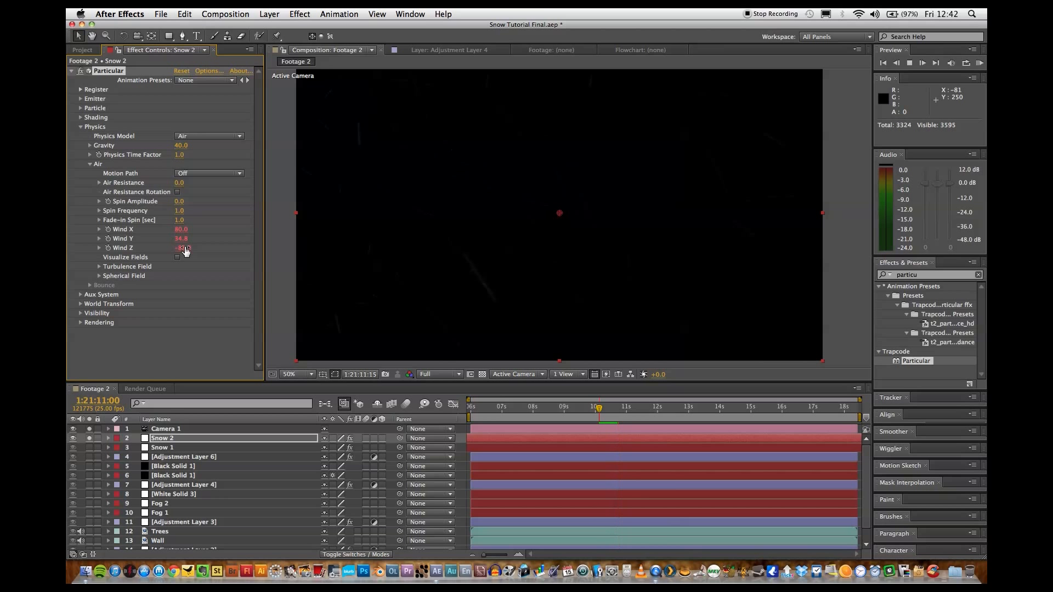
{"action": "key", "text": "space"}
Set the Turbulence Field's Affect Position to 0 on Snow 2 and preview the result.
{"action": "left_click", "coordinate": [99, 266]}
{"action": "scroll", "coordinate": [187, 269], "scroll_direction": "down", "scroll_amount": 2}
{"action": "left_click", "coordinate": [182, 263]}
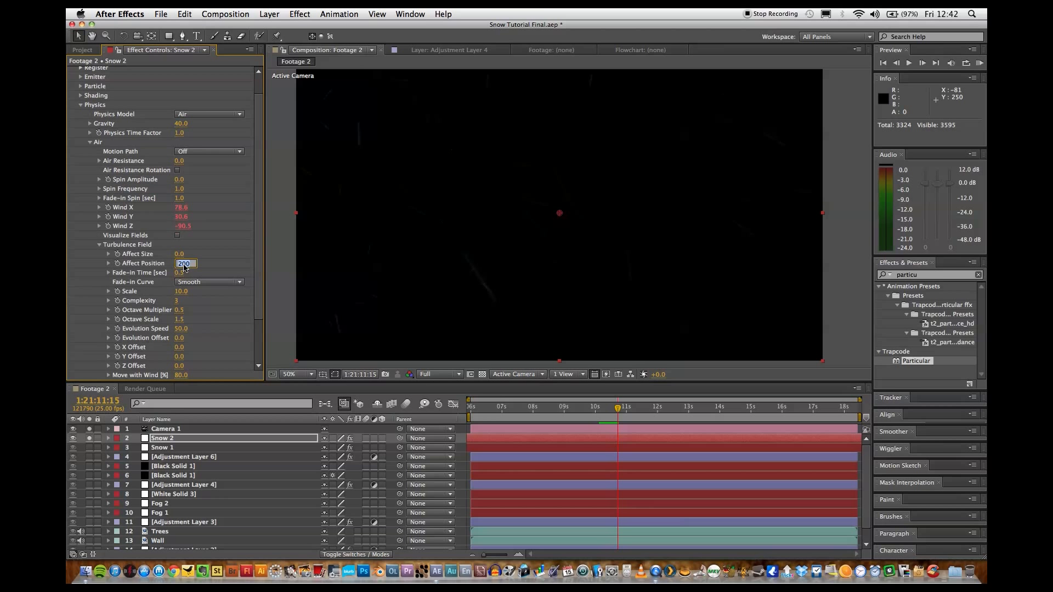
{"action": "type", "text": "0"}
{"action": "key", "text": "Return"}
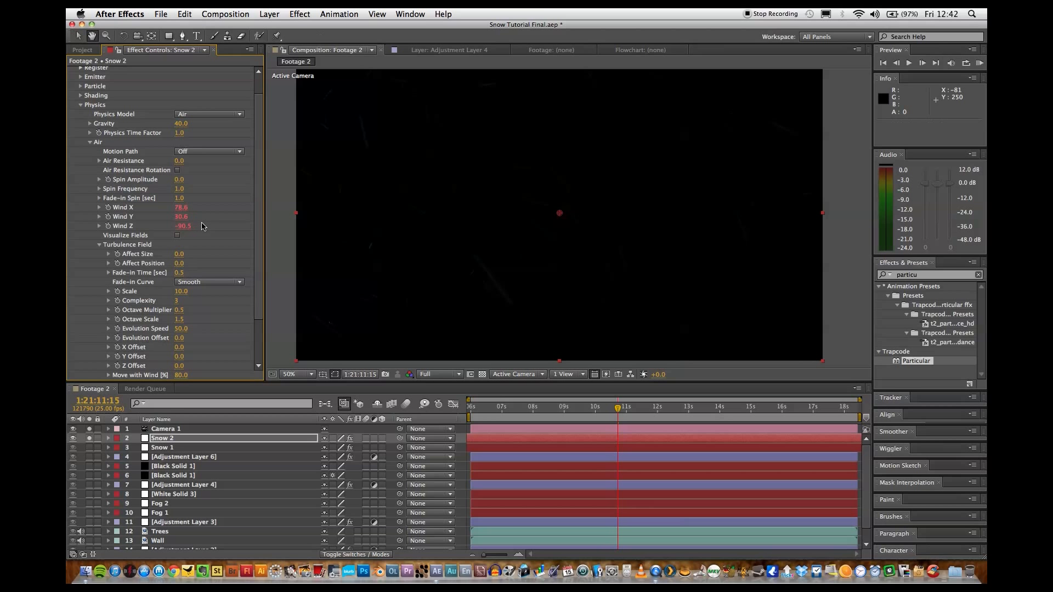
{"action": "key", "text": "space"}
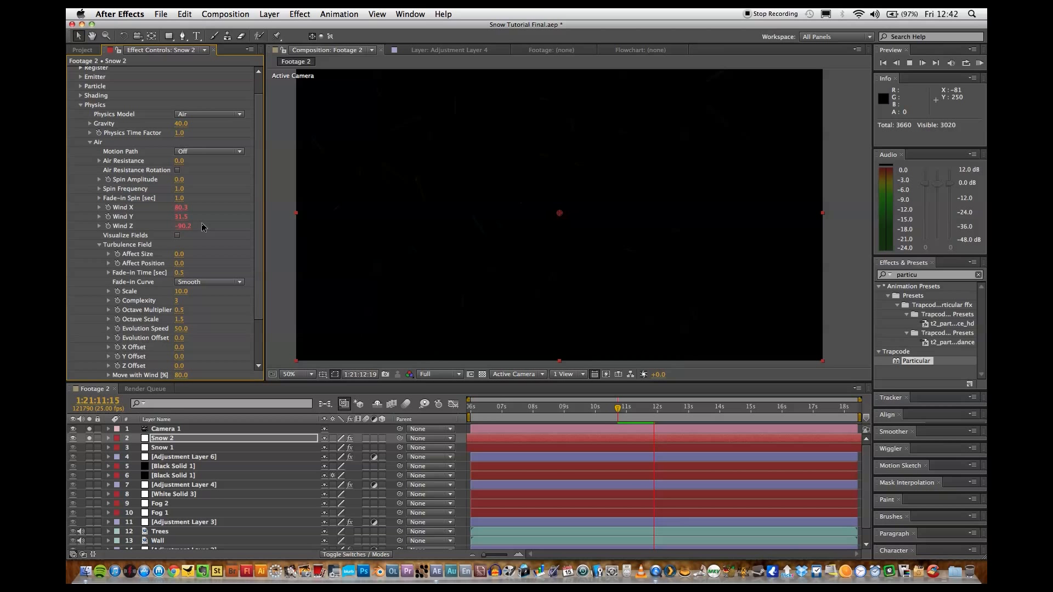
{"action": "left_click", "coordinate": [81, 105]}
{"action": "left_click", "coordinate": [81, 105]}
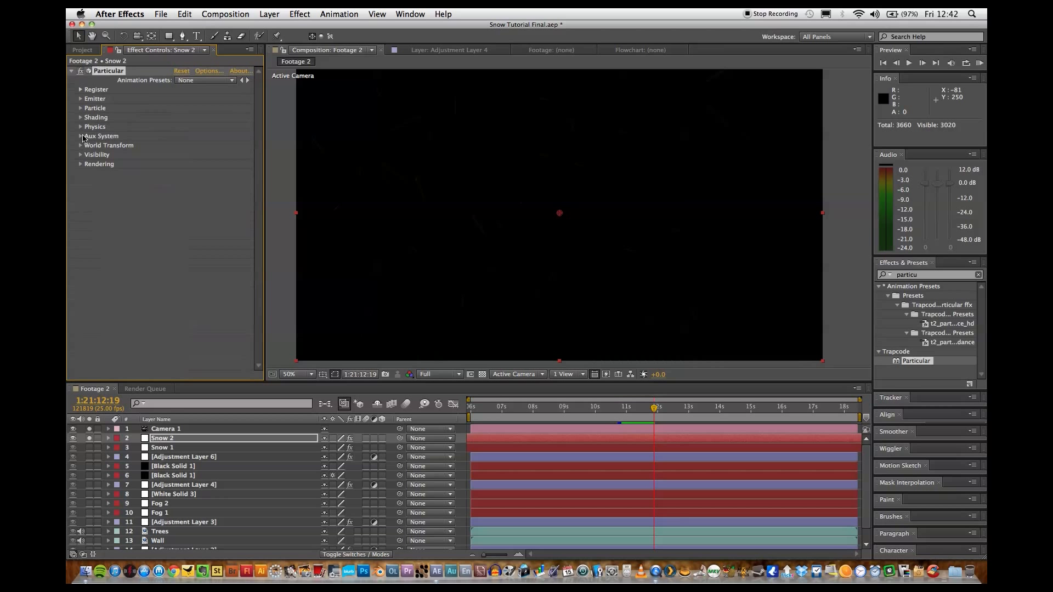
Solo the Snow 1 layer again and preview both snow layers together.
{"action": "left_click", "coordinate": [89, 447]}
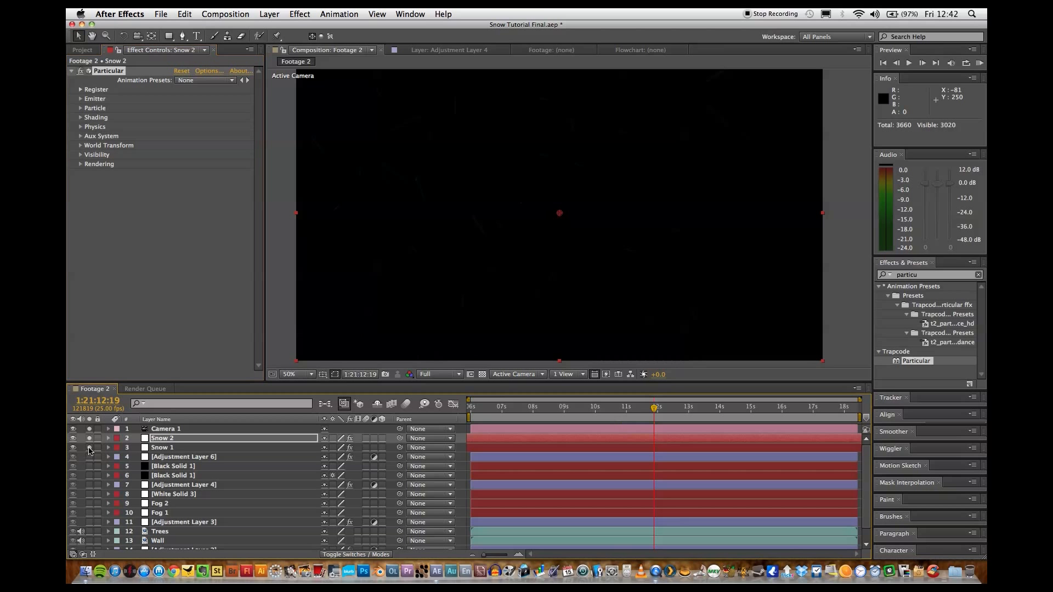
{"action": "key", "text": "space"}
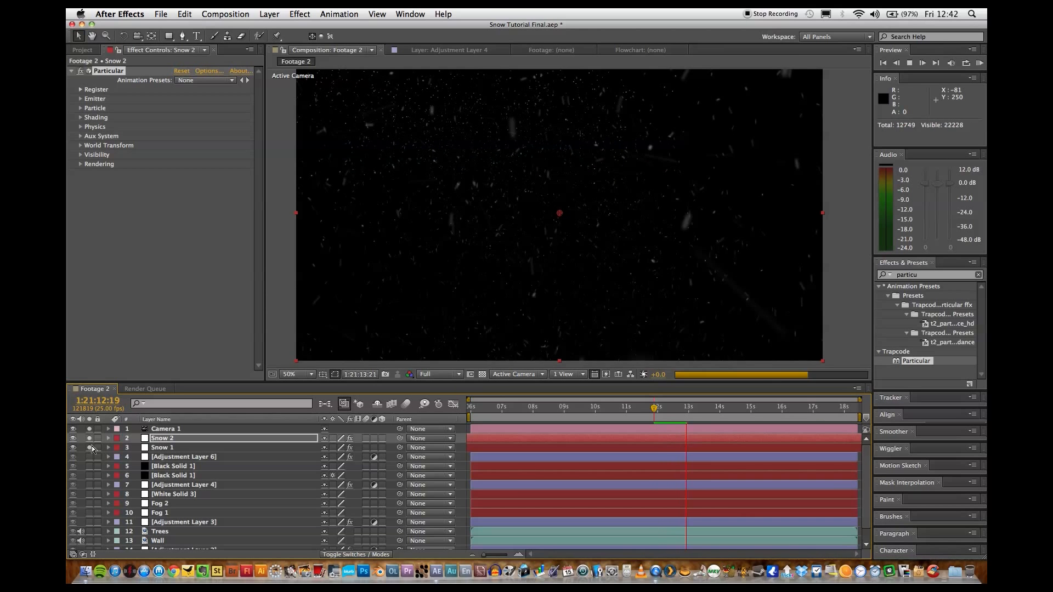
{"action": "key", "text": "space"}
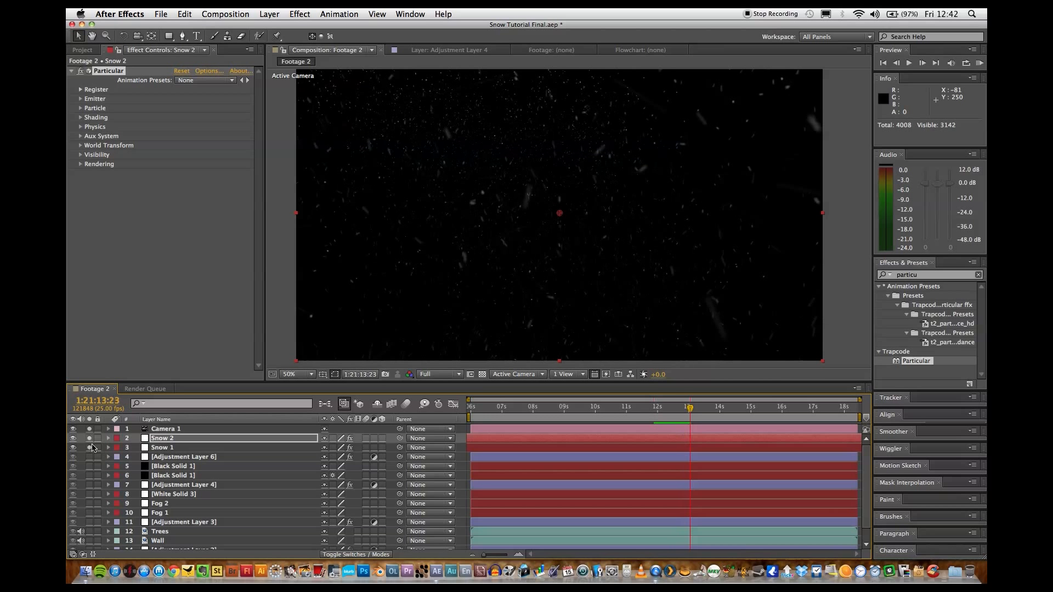
Duplicate the Snow 1 layer and unsolo the other snow layers so only the copy stays soloed.
{"action": "left_click", "coordinate": [170, 448]}
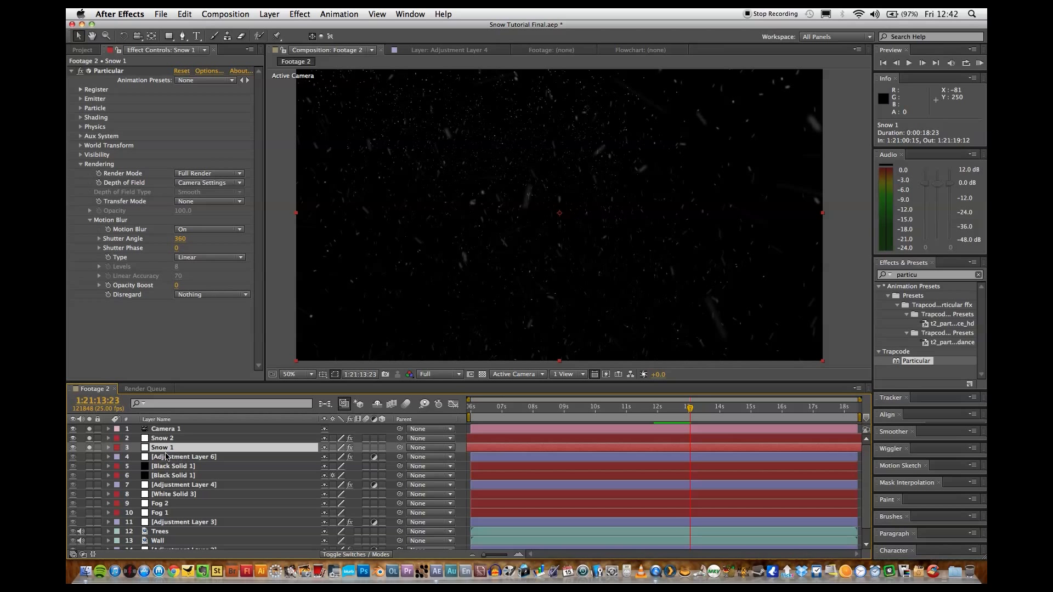
{"action": "key", "text": "super+d"}
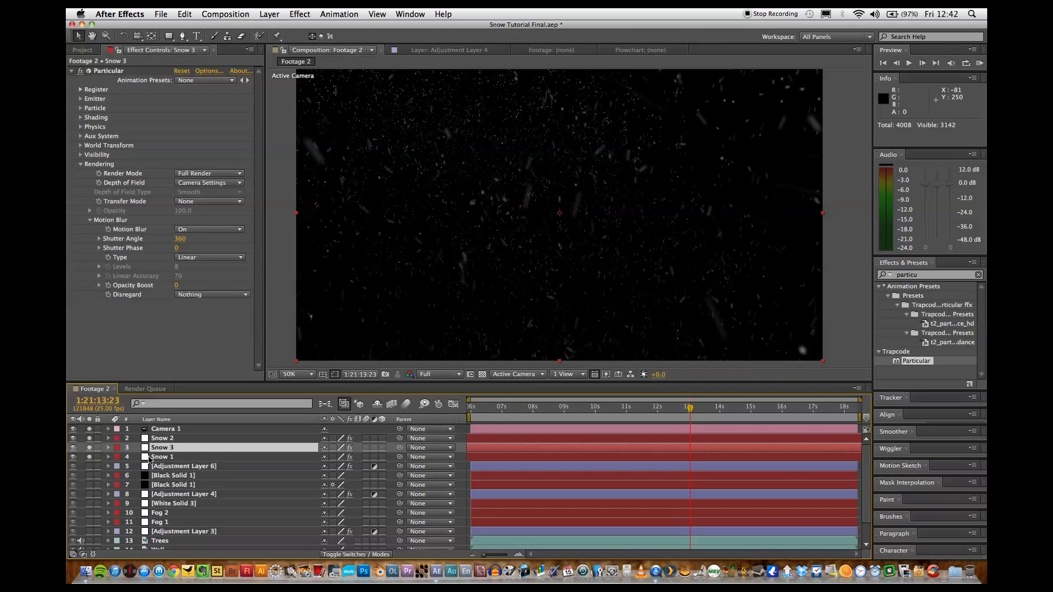
{"action": "left_click", "coordinate": [90, 457]}
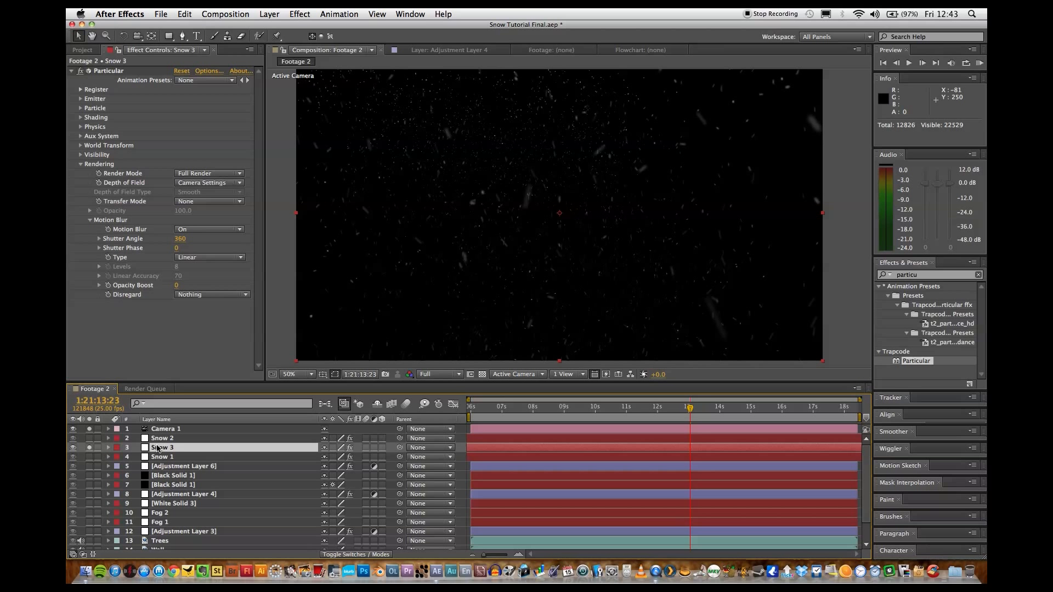
{"action": "left_click", "coordinate": [159, 448]}
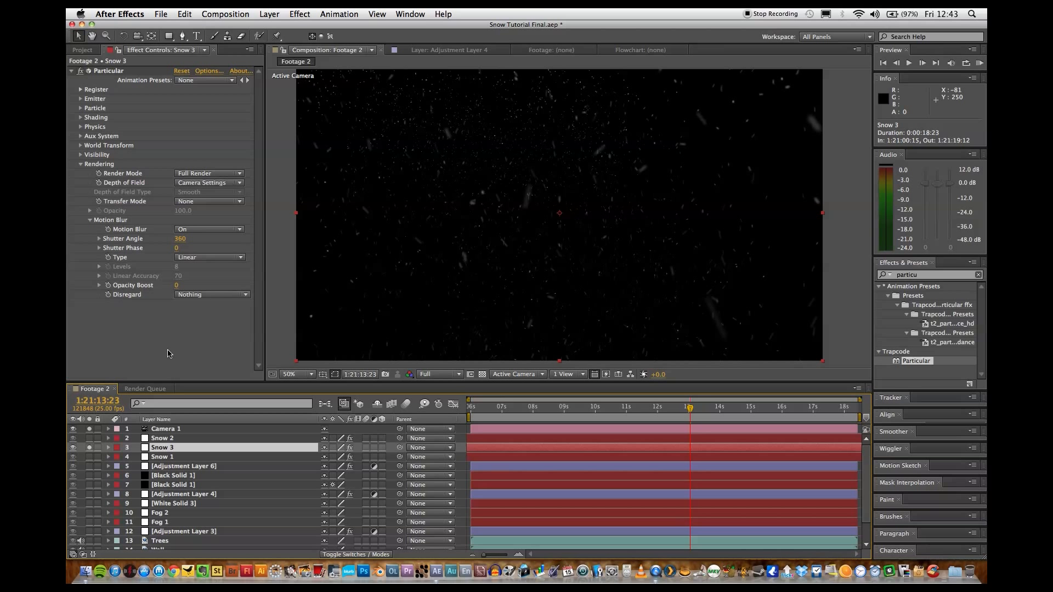
Set Snow 3's emitter Particles/sec to 300 and Velocity to 8470.
{"action": "left_click", "coordinate": [80, 164]}
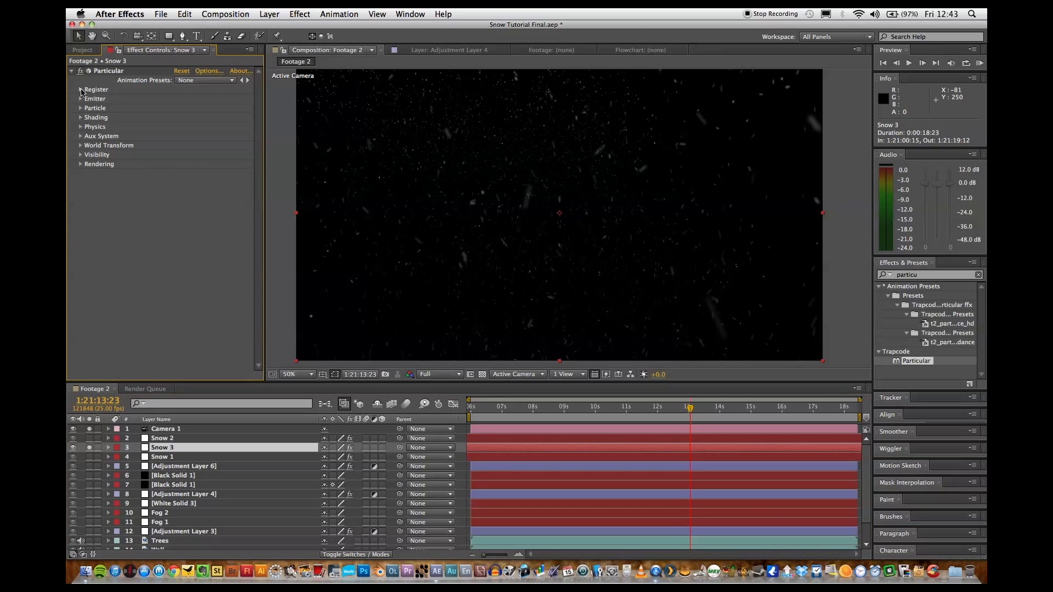
{"action": "left_click", "coordinate": [80, 98]}
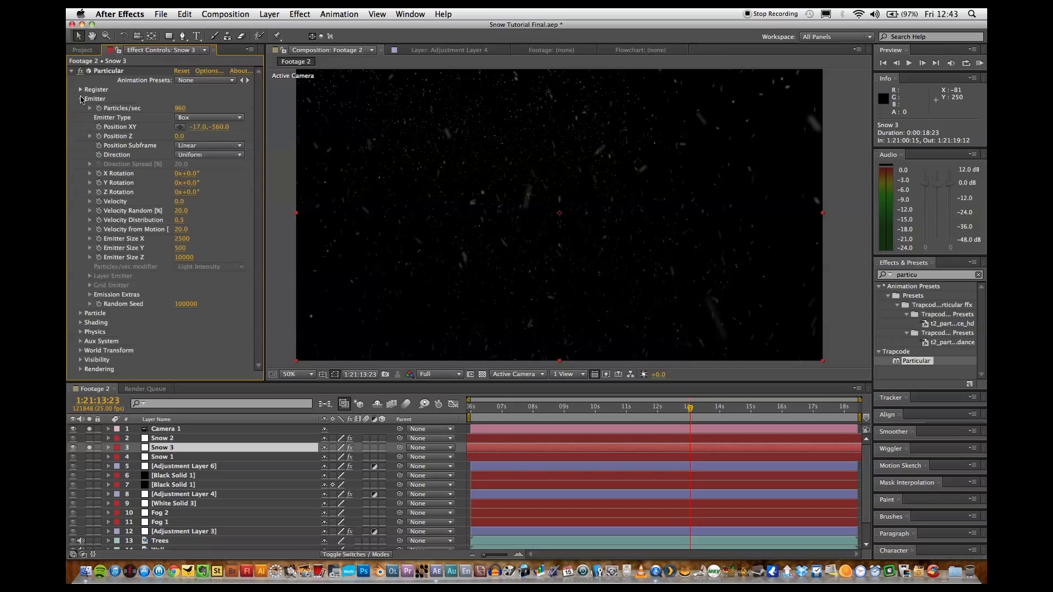
{"action": "left_click", "coordinate": [183, 108]}
{"action": "type", "text": "300"}
{"action": "key", "text": "Return"}
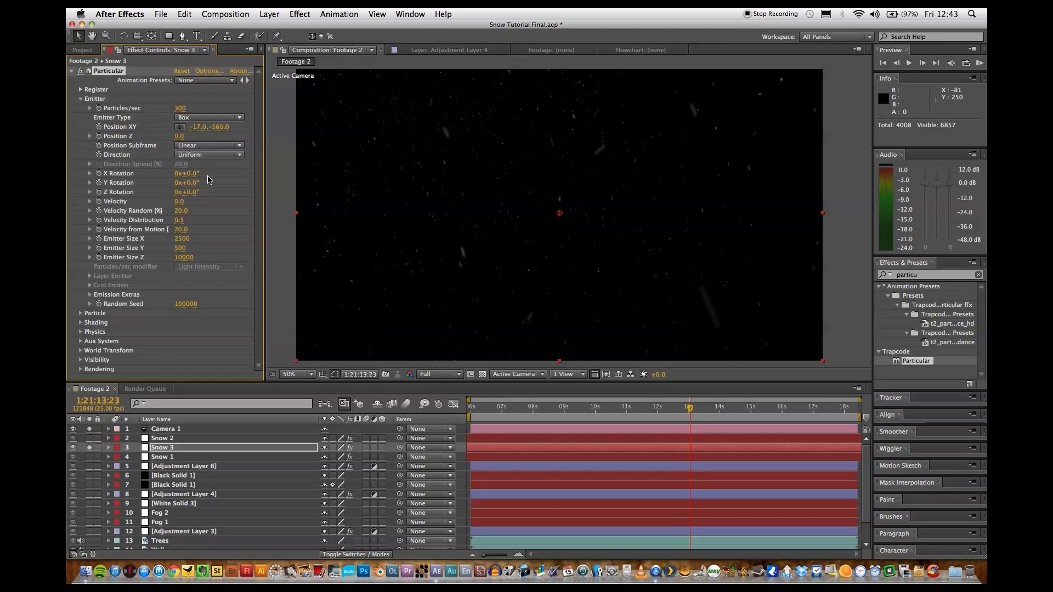
{"action": "left_click", "coordinate": [179, 201]}
{"action": "type", "text": "8470"}
{"action": "key", "text": "Return"}
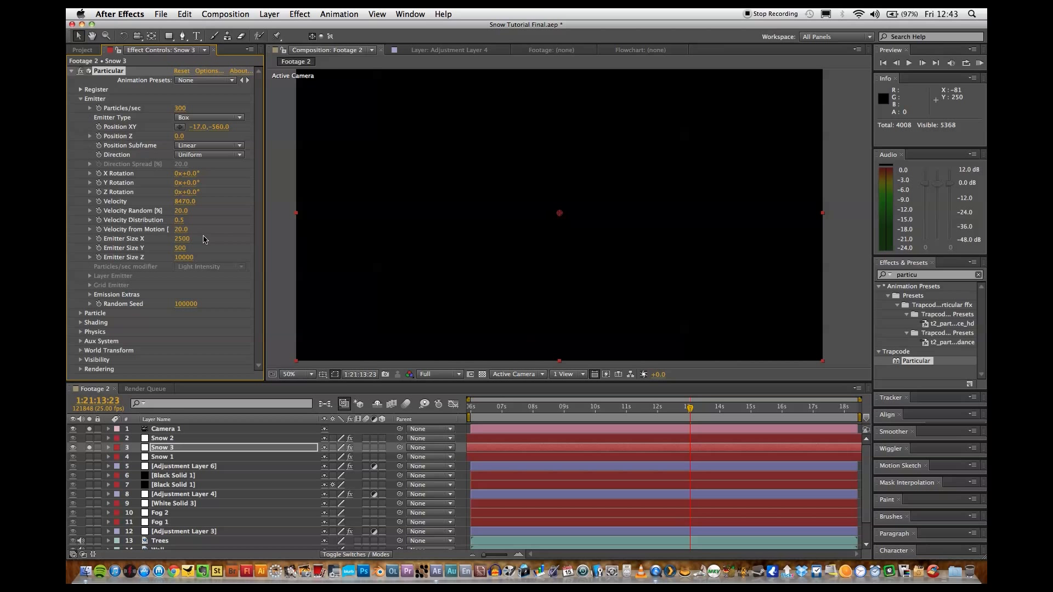
Set Snow 3's particle Size to 300 and preview it from 1:21:06:22.
{"action": "left_click", "coordinate": [80, 100]}
{"action": "left_click", "coordinate": [80, 100]}
{"action": "left_click", "coordinate": [80, 109]}
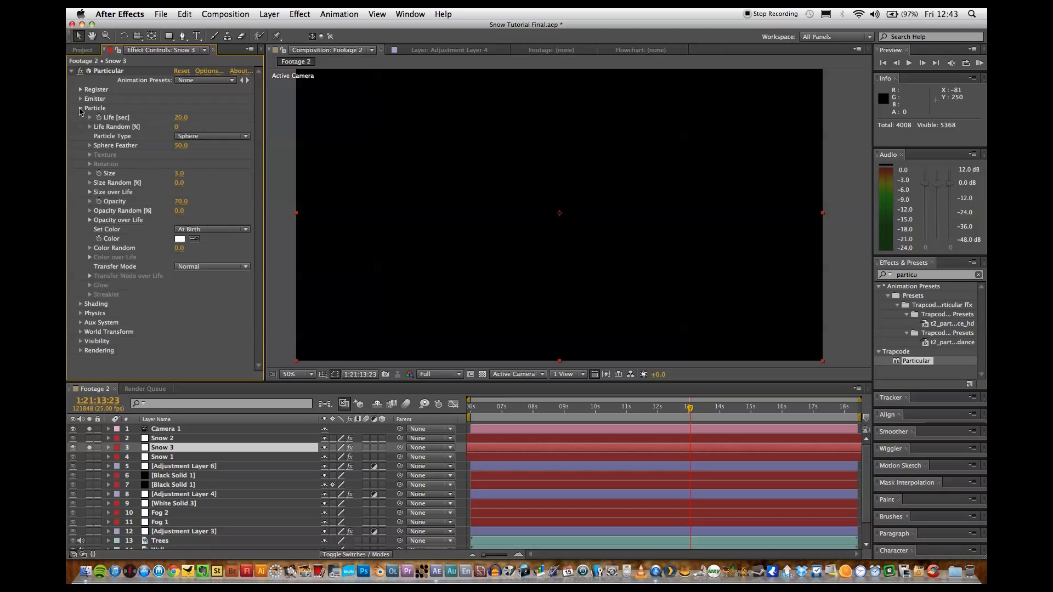
{"action": "key", "text": "space"}
{"action": "left_click", "coordinate": [484, 411]}
{"action": "left_click", "coordinate": [470, 417]}
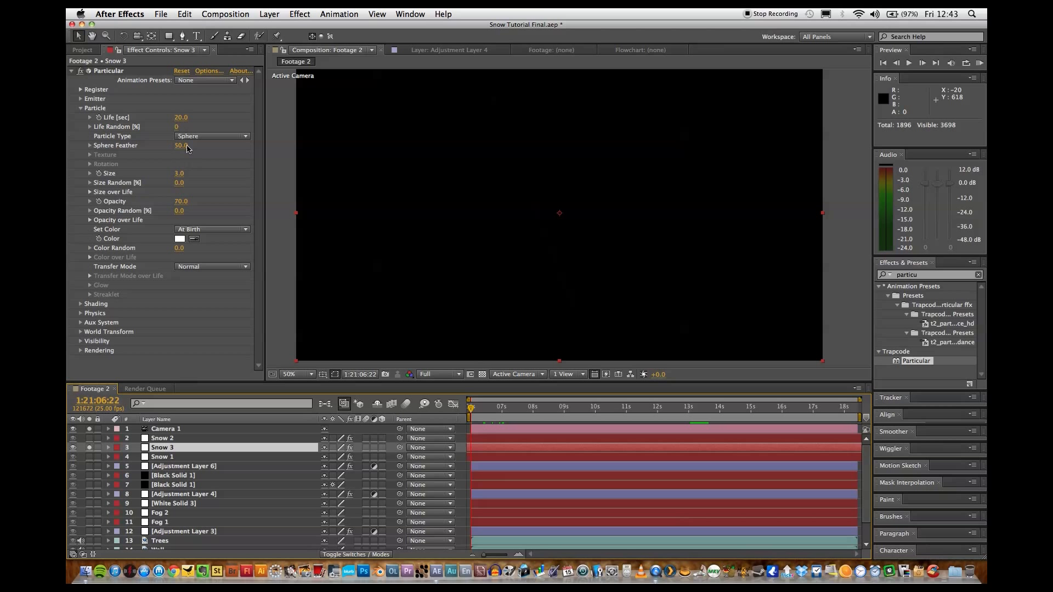
{"action": "left_click", "coordinate": [180, 174]}
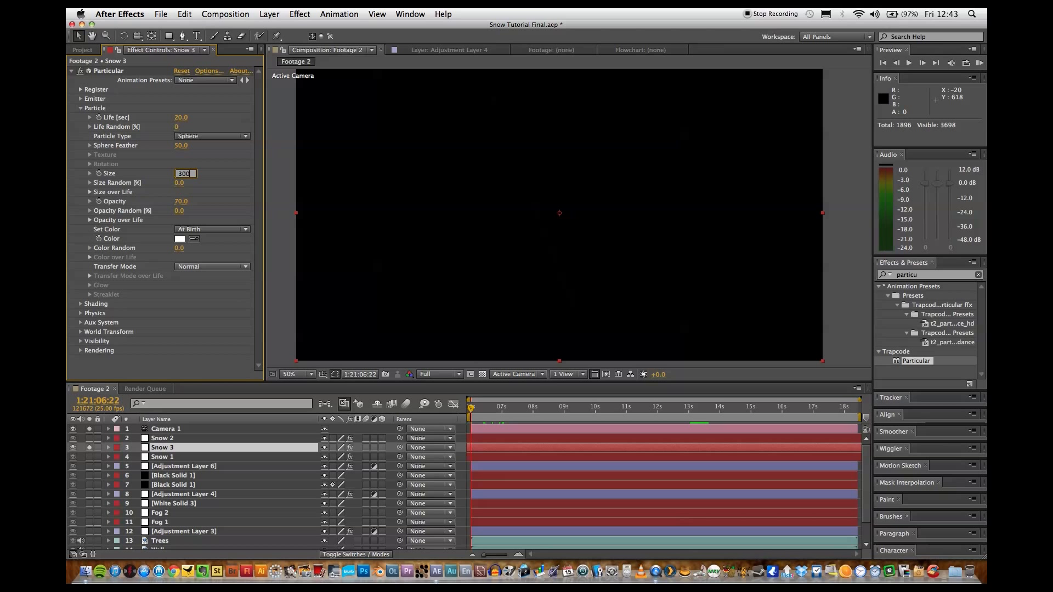
{"action": "key", "text": "Return"}
{"action": "key", "text": "space"}
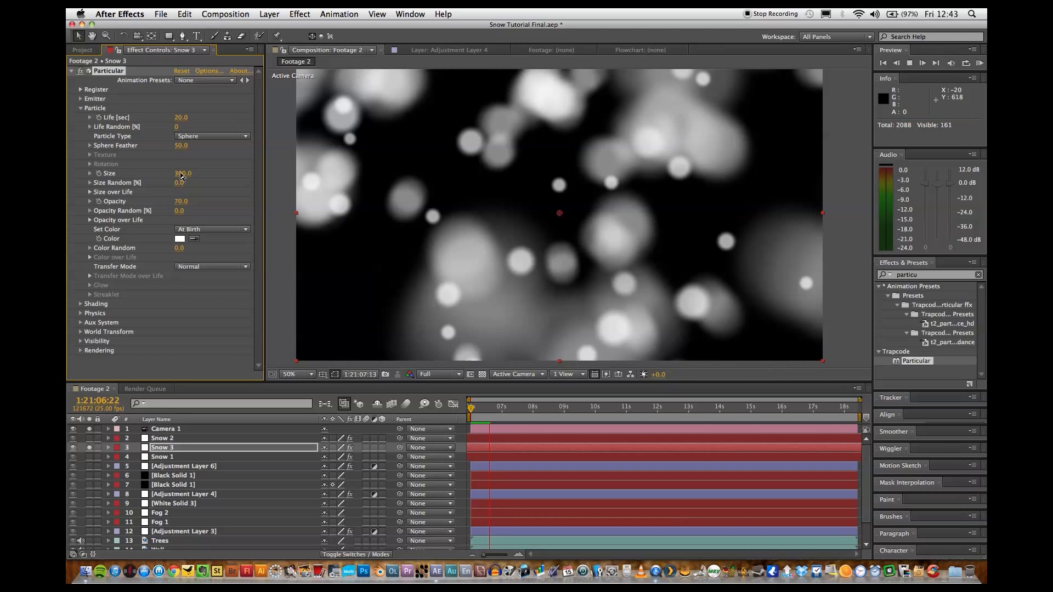
{"action": "key", "text": "space"}
Reduce Snow 3's particle Opacity to 25.
{"action": "left_click_drag", "start_coordinate": [180, 202], "coordinate": [155, 203]}
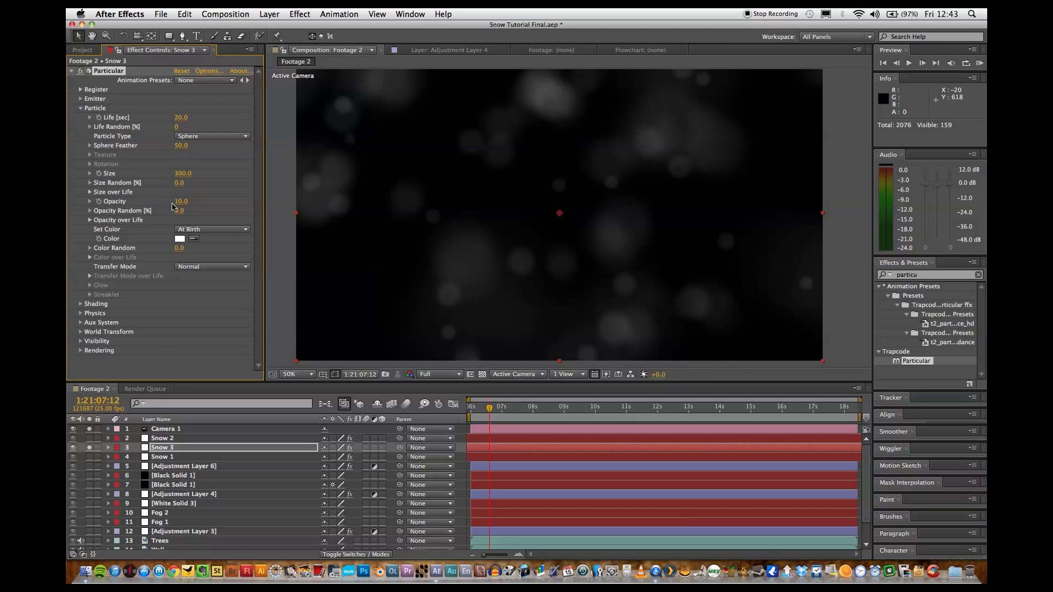
{"action": "left_click", "coordinate": [180, 202]}
{"action": "type", "text": "25"}
{"action": "key", "text": "Return"}
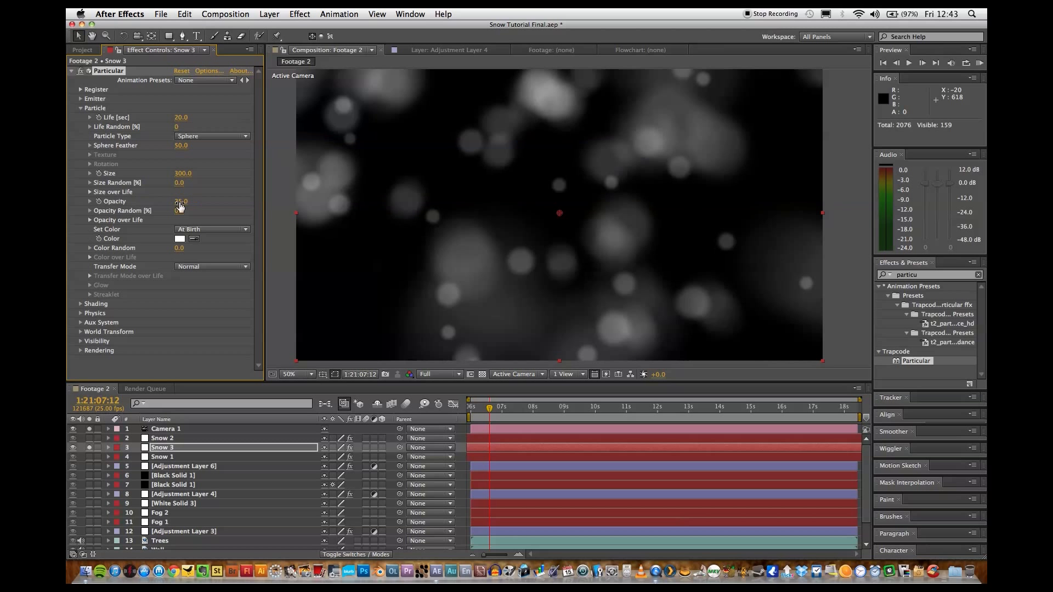
Set Snow 3's Wind X to 9990 and Wind Y to 930 in Particular's Physics Air settings.
{"action": "left_click", "coordinate": [80, 108]}
{"action": "left_click", "coordinate": [81, 127]}
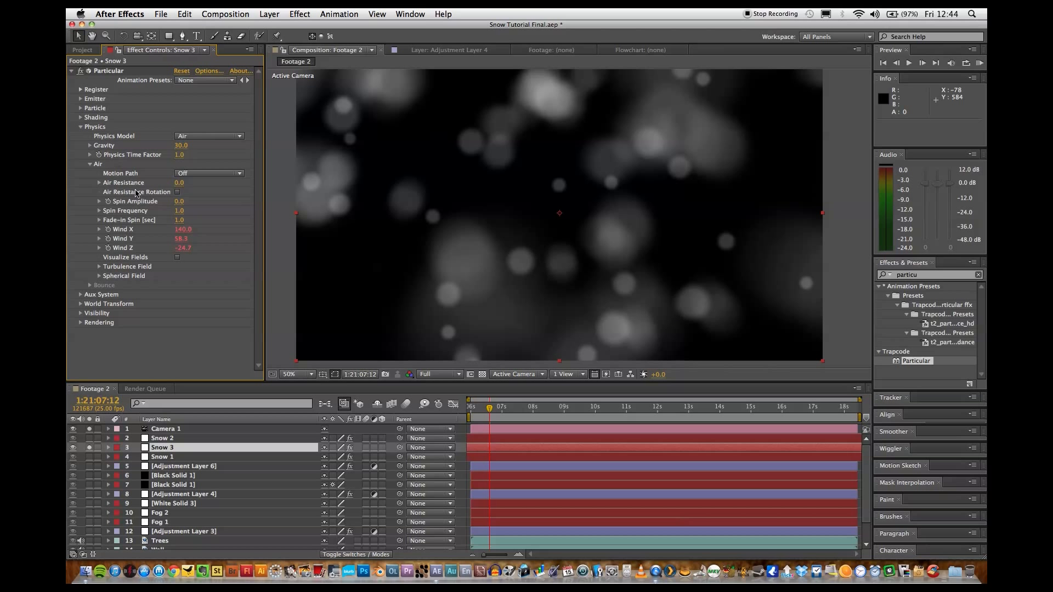
{"action": "left_click", "coordinate": [182, 231]}
{"action": "type", "text": "10000"}
{"action": "key", "text": "Return"}
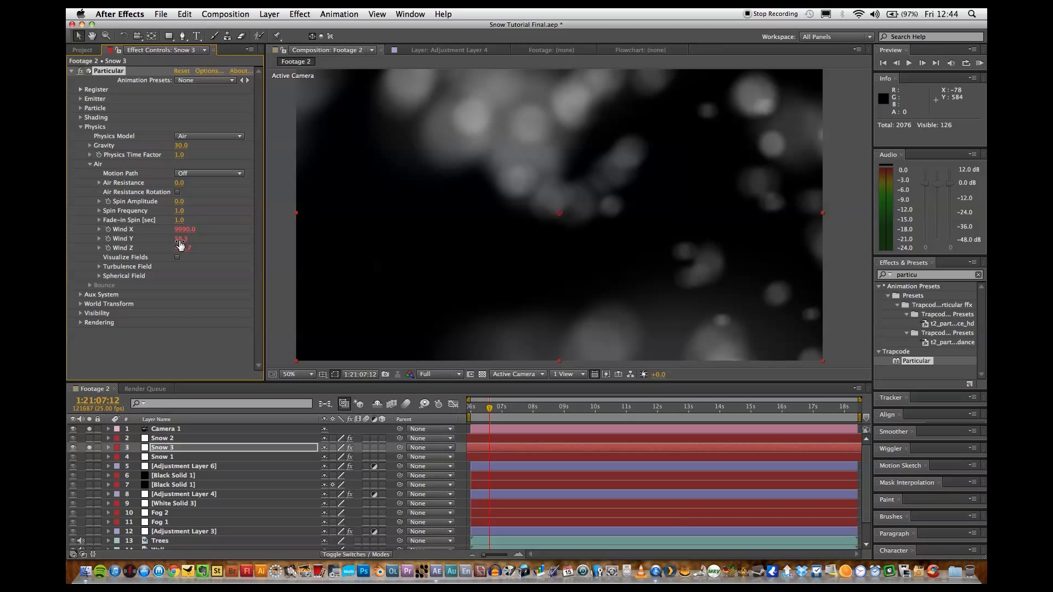
{"action": "left_click", "coordinate": [181, 240]}
{"action": "type", "text": "80"}
{"action": "type", "text": "930"}
{"action": "key", "text": "Return"}
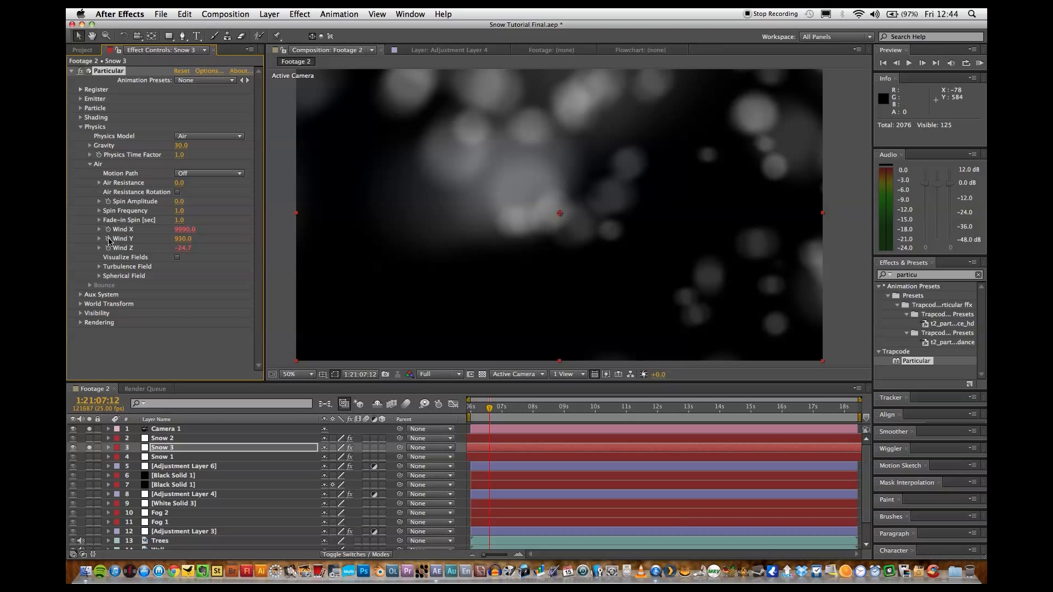
Add the expression wiggle(1,100) to Snow 3's Wind Y property, correcting the misspelled function name.
{"action": "left_click", "coordinate": [109, 239], "text": "alt"}
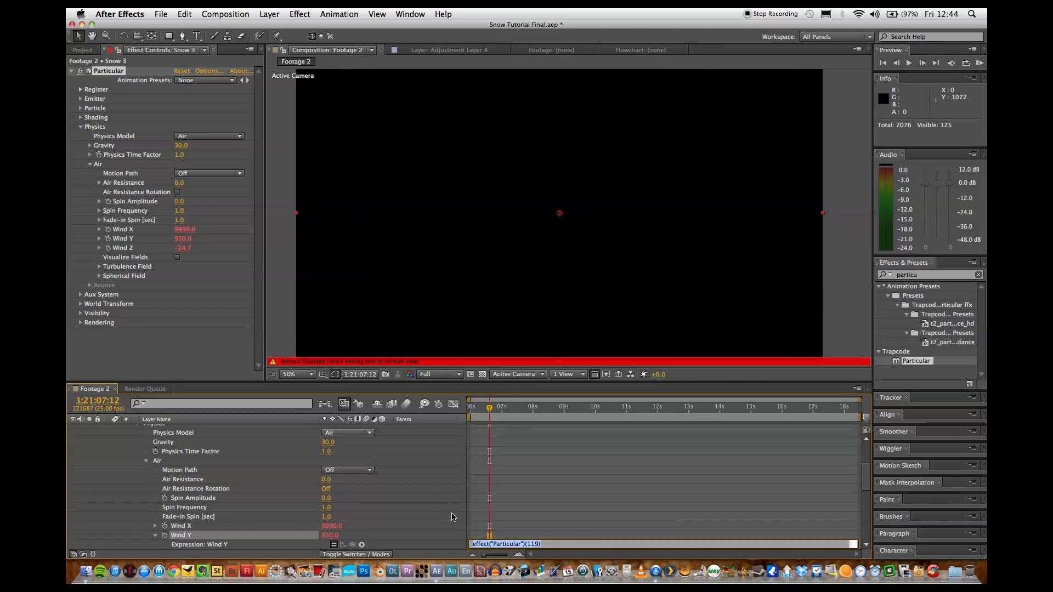
{"action": "left_click", "coordinate": [511, 501]}
{"action": "scroll", "coordinate": [511, 502], "scroll_direction": "down", "scroll_amount": 3}
{"action": "left_click", "coordinate": [528, 501]}
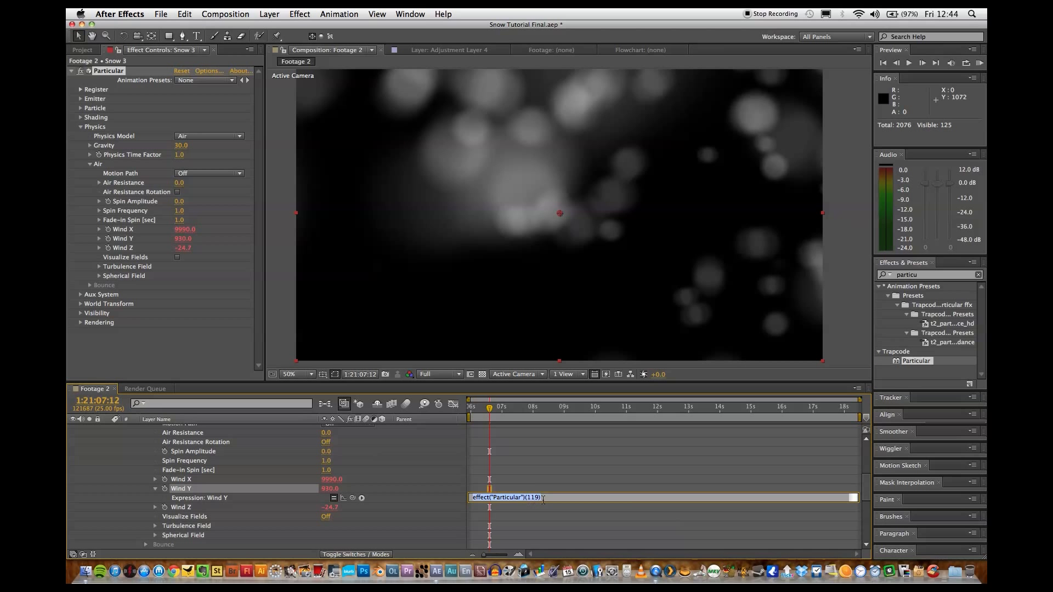
{"action": "type", "text": "wigge(1,100"}
{"action": "left_click", "coordinate": [585, 453]}
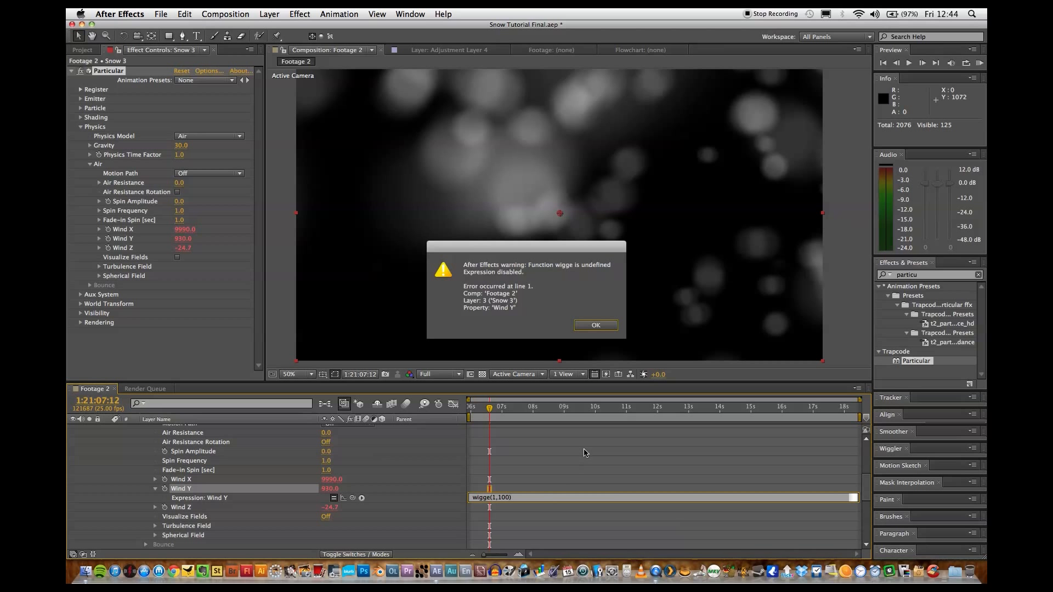
{"action": "left_click", "coordinate": [595, 328]}
{"action": "left_click", "coordinate": [487, 500]}
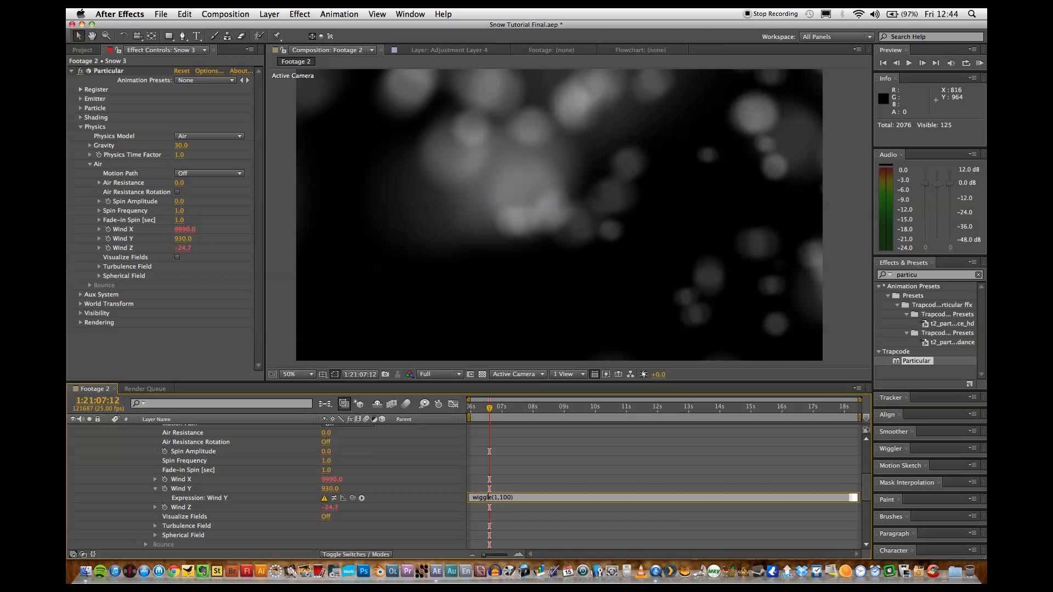
{"action": "left_click", "coordinate": [559, 456]}
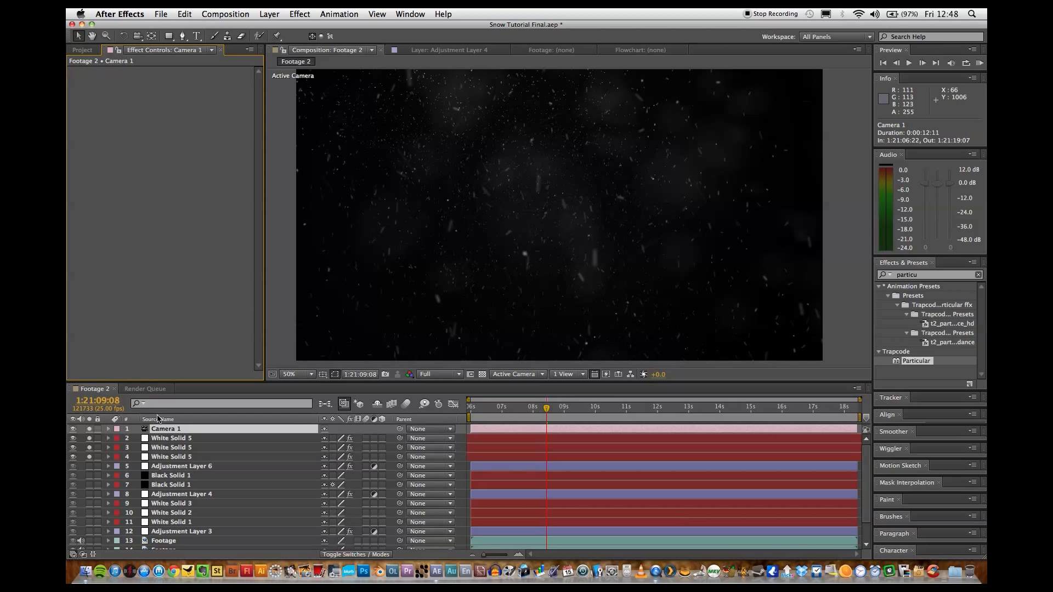
Set Camera 1's Aperture to 100 pixels and preview the soloed snow layers.
{"action": "left_click", "coordinate": [159, 429]}
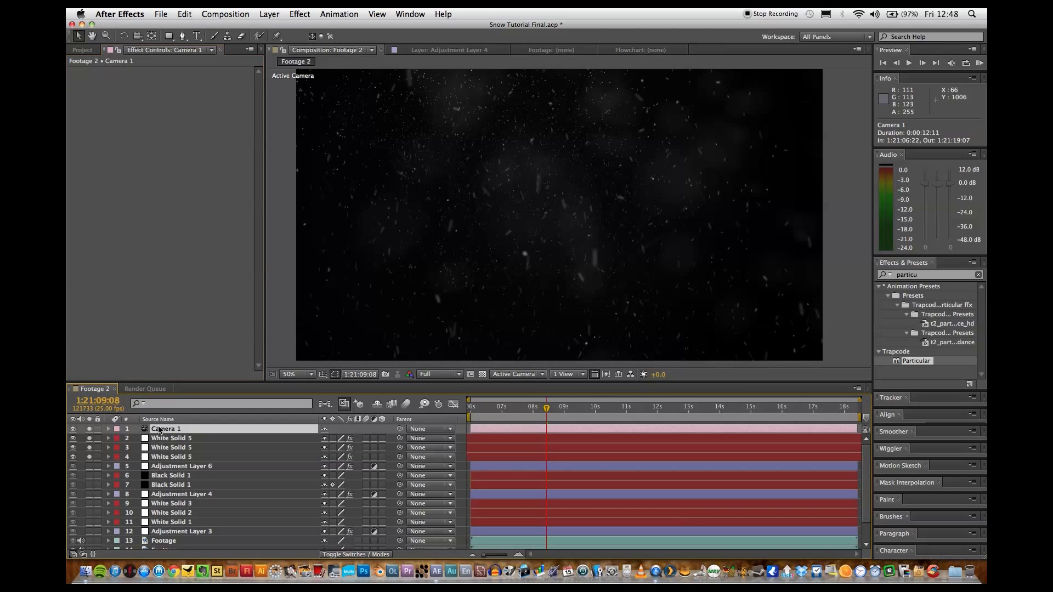
{"action": "left_click", "coordinate": [109, 430]}
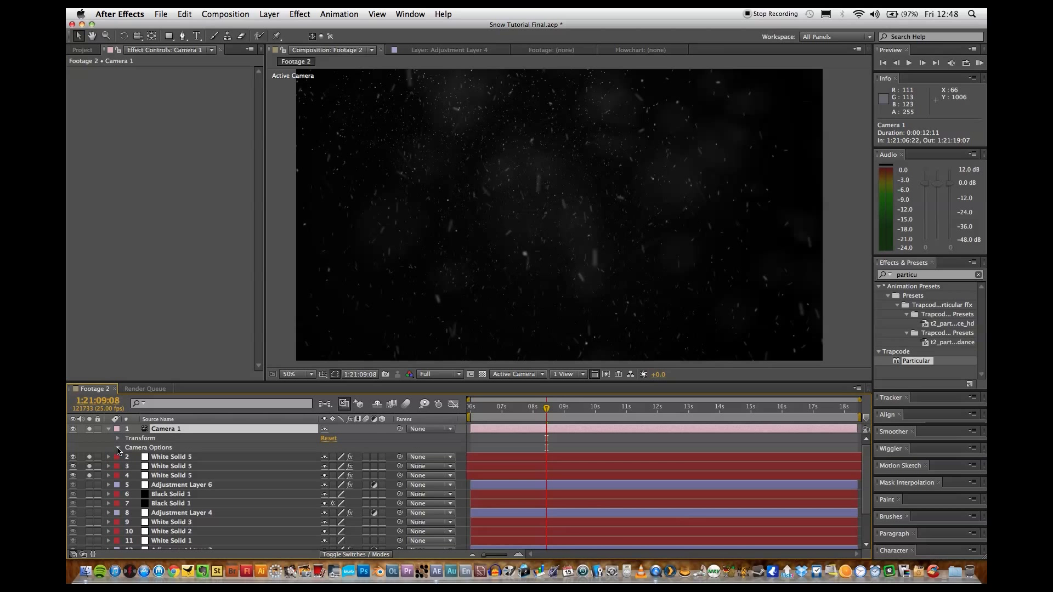
{"action": "left_click", "coordinate": [118, 448]}
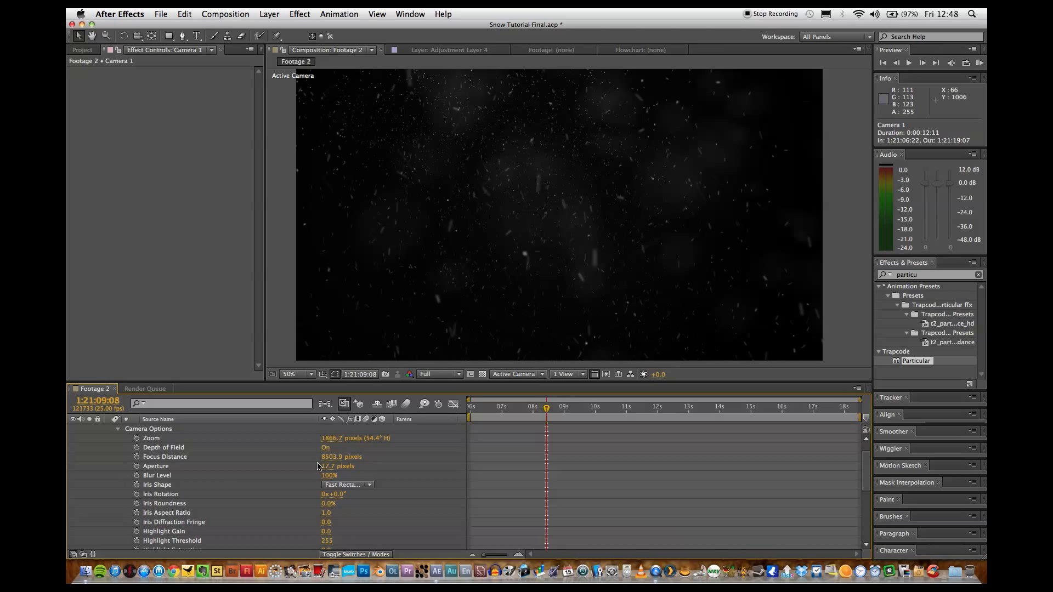
{"action": "mouse_move", "coordinate": [328, 470]}
{"action": "left_mouse_down"}
{"action": "mouse_move", "coordinate": [366, 462]}
{"action": "mouse_move", "coordinate": [330, 471]}
{"action": "left_mouse_up"}
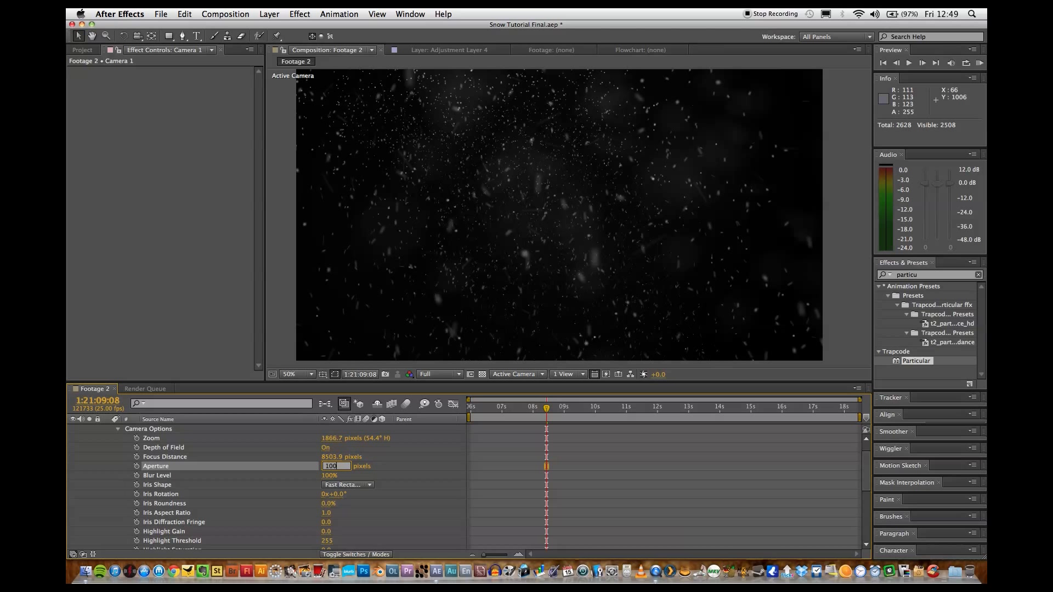
{"action": "type", "text": "100"}
{"action": "key", "text": "Return"}
{"action": "key", "text": "space"}
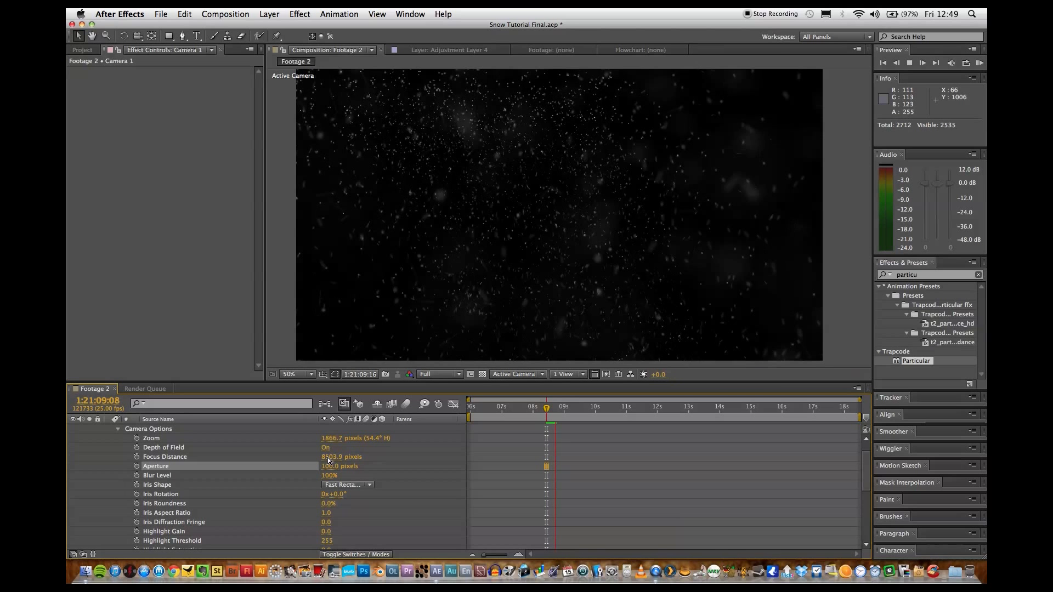
{"action": "key", "text": "space"}
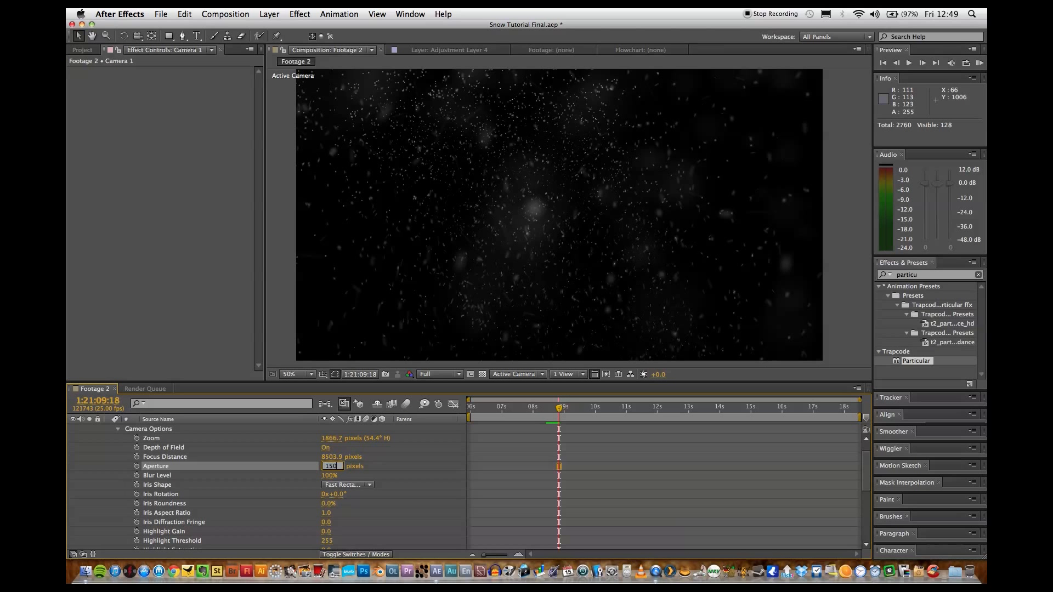
Raise Camera 1's Aperture to 150 pixels, preview the blurred snow, and collapse the camera's properties.
{"action": "key", "text": "Return"}
{"action": "key", "text": "space"}
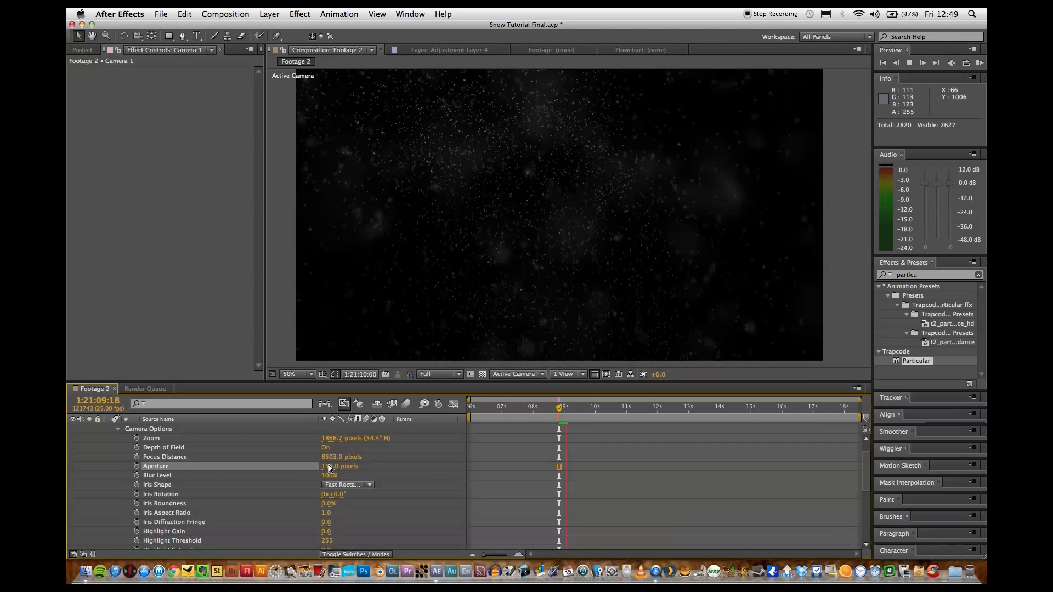
{"action": "key", "text": "space"}
{"action": "scroll", "coordinate": [179, 506], "scroll_direction": "up", "scroll_amount": 1}
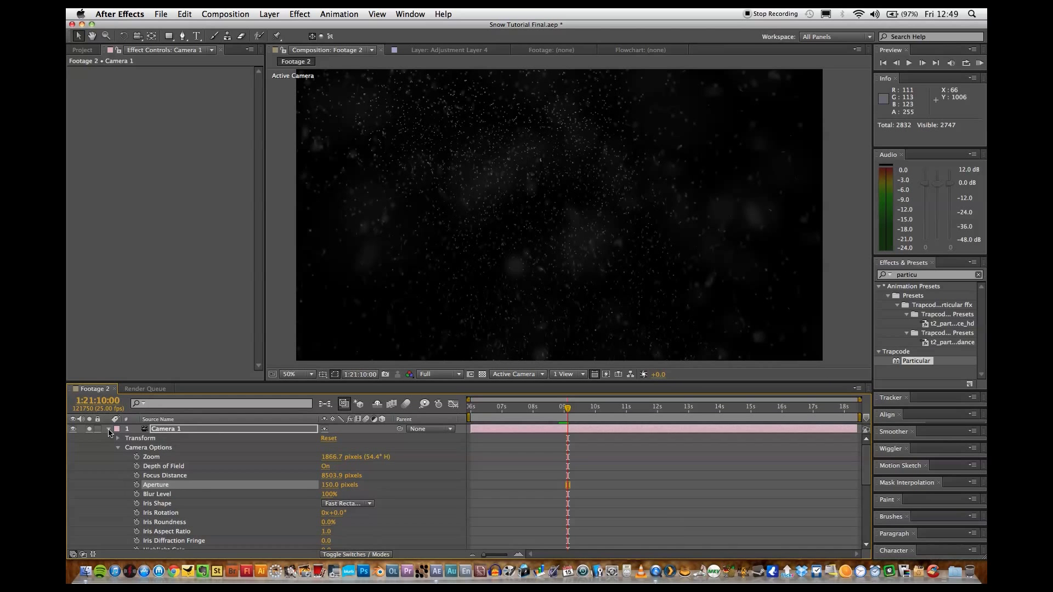
{"action": "left_click", "coordinate": [109, 431]}
Turn off solo on the camera and snow layers and preview the snow over the full scene.
{"action": "left_click_drag", "start_coordinate": [90, 447], "coordinate": [91, 457]}
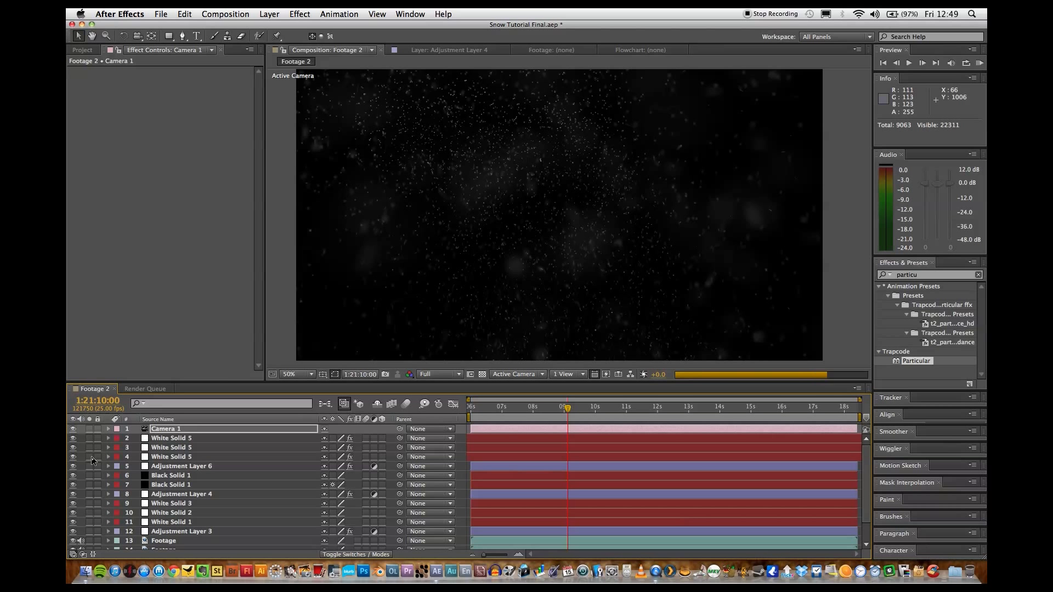
{"action": "key", "text": "space"}
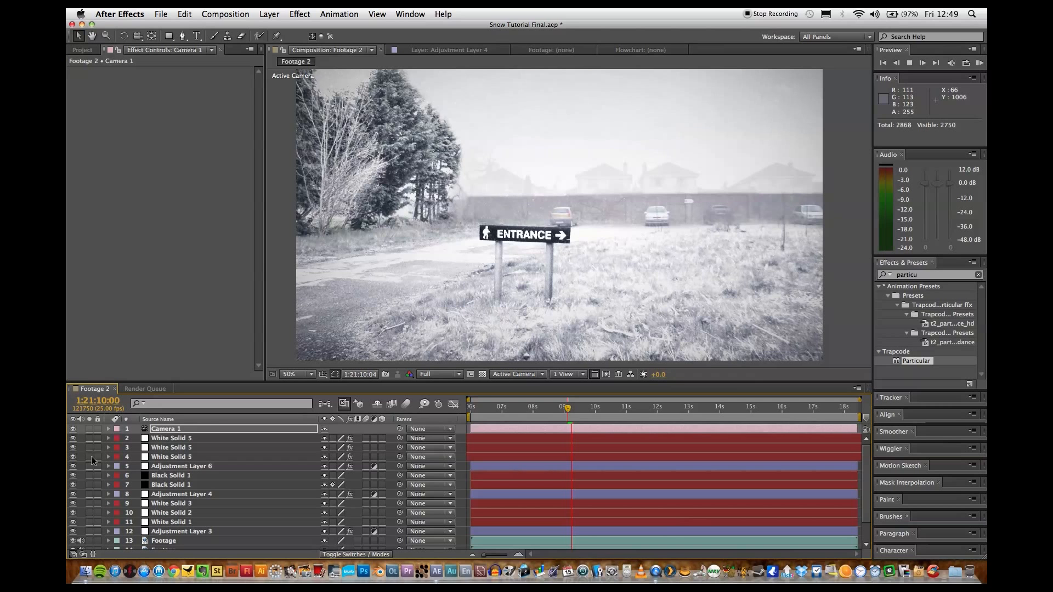
{"action": "key", "text": "space"}
Solo the camera and three snow layers again, set Camera 1's Focus Distance to 3000 pixels, and preview the snow.
{"action": "left_click", "coordinate": [153, 431]}
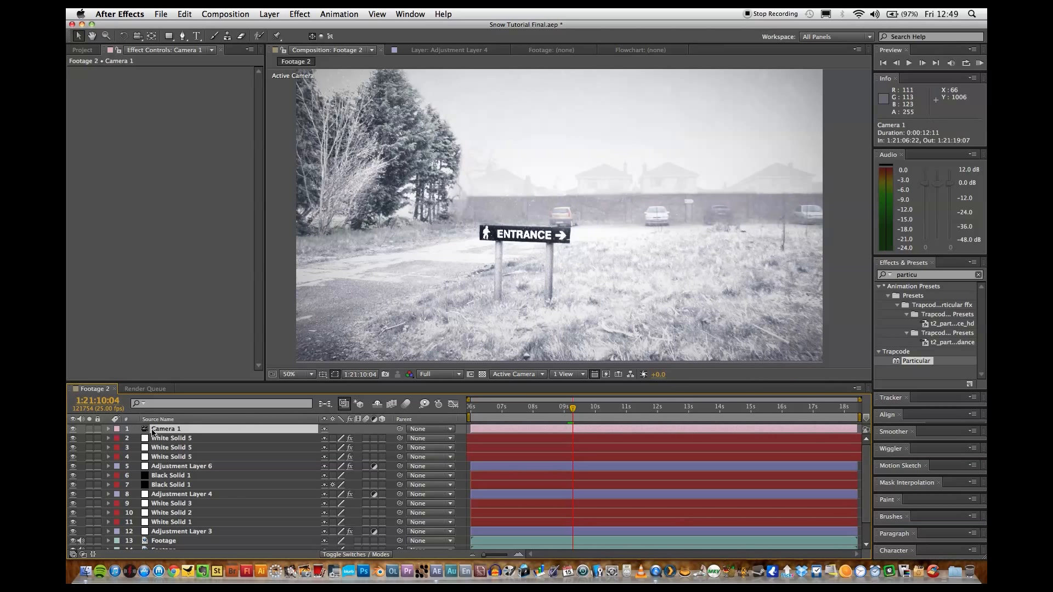
{"action": "left_click_drag", "start_coordinate": [90, 444], "coordinate": [90, 458]}
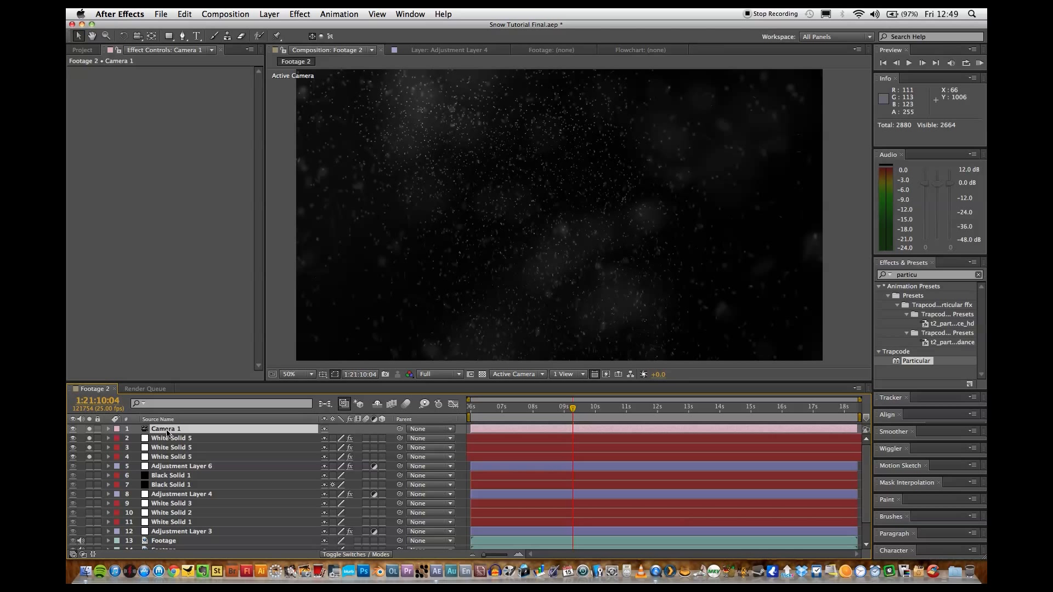
{"action": "left_click", "coordinate": [108, 430]}
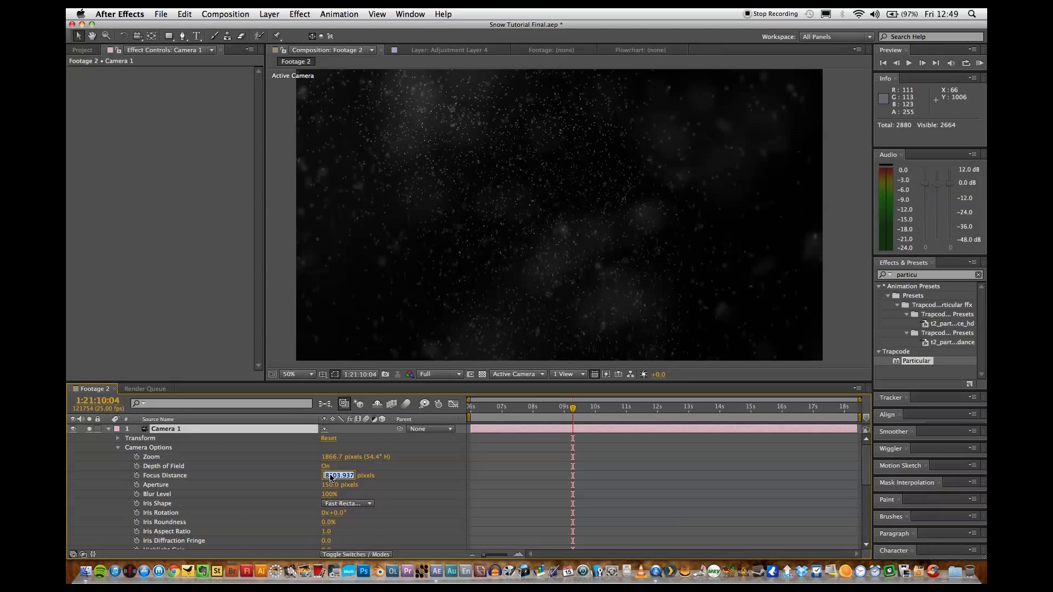
{"action": "key", "text": "Return"}
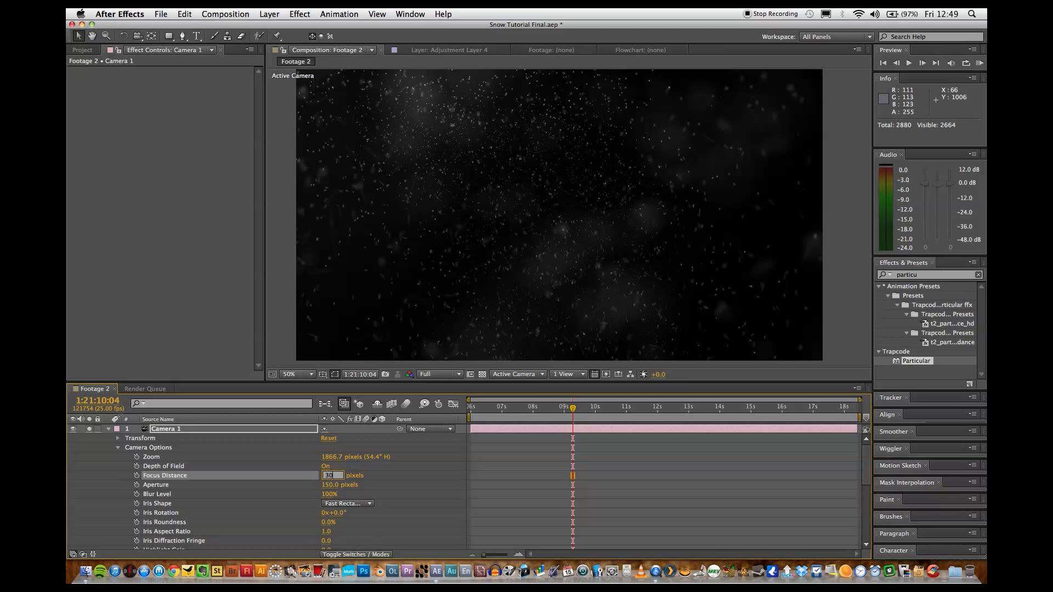
{"action": "key", "text": "Return"}
{"action": "key", "text": "space"}
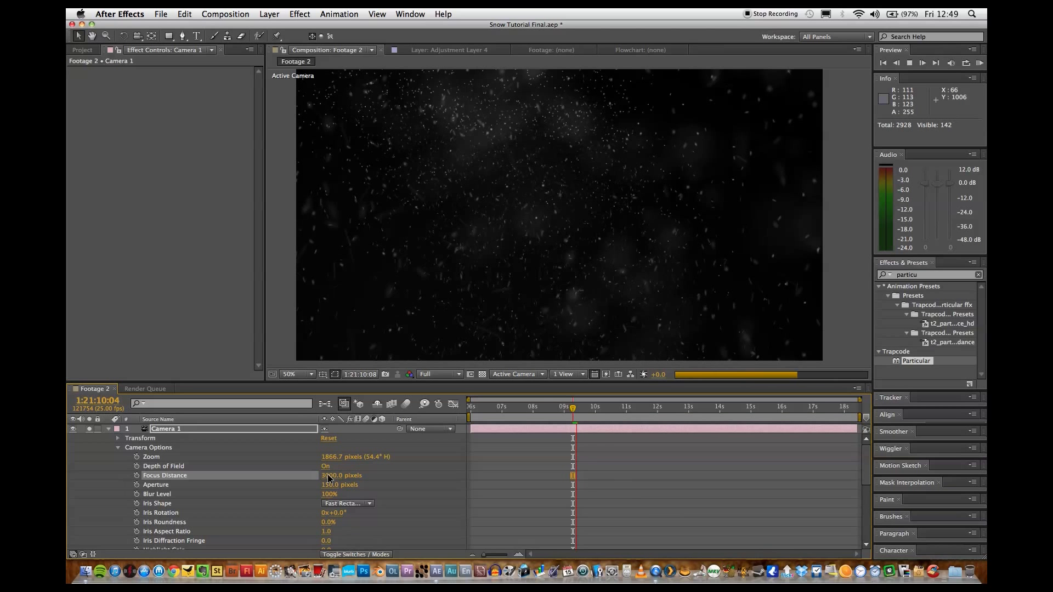
{"action": "key", "text": "space"}
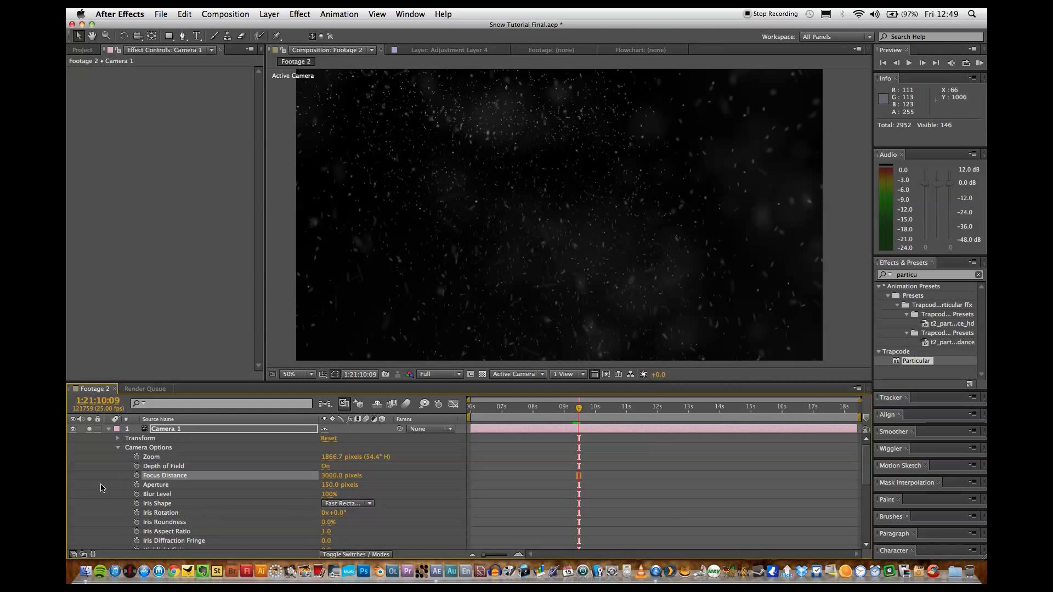
Collapse Camera 1's properties, unsolo the camera and snow layers, and preview the complete snowy composite.
{"action": "left_click", "coordinate": [108, 430]}
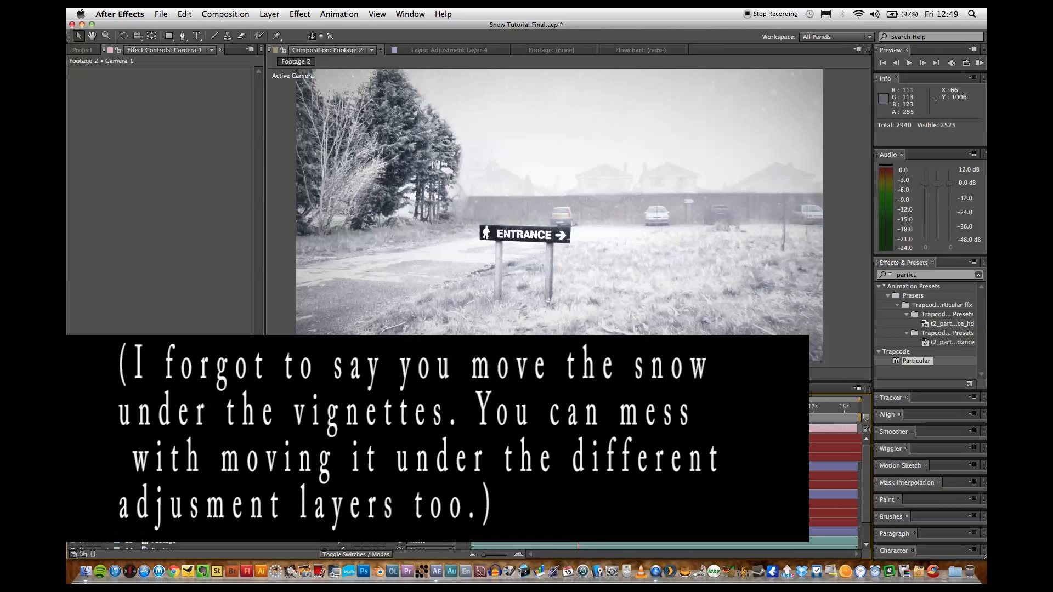
{"action": "key", "text": "space"}
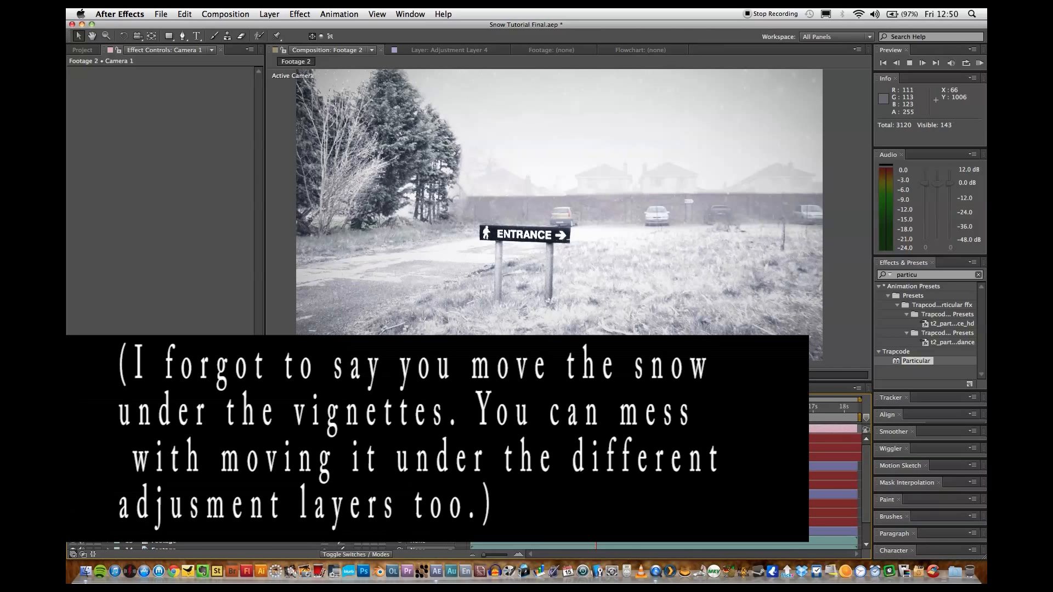
{"action": "key", "text": "space"}
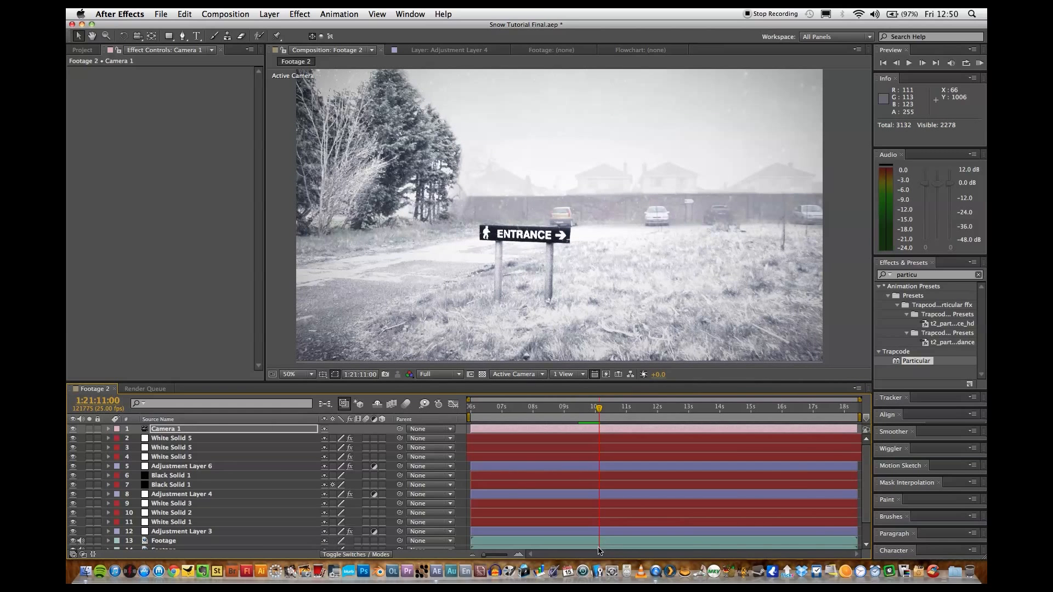
Switch to QuickTime Player and watch Wellpark Snow.mp4 in full screen to review the finished effect.
{"action": "left_click", "coordinate": [655, 576]}
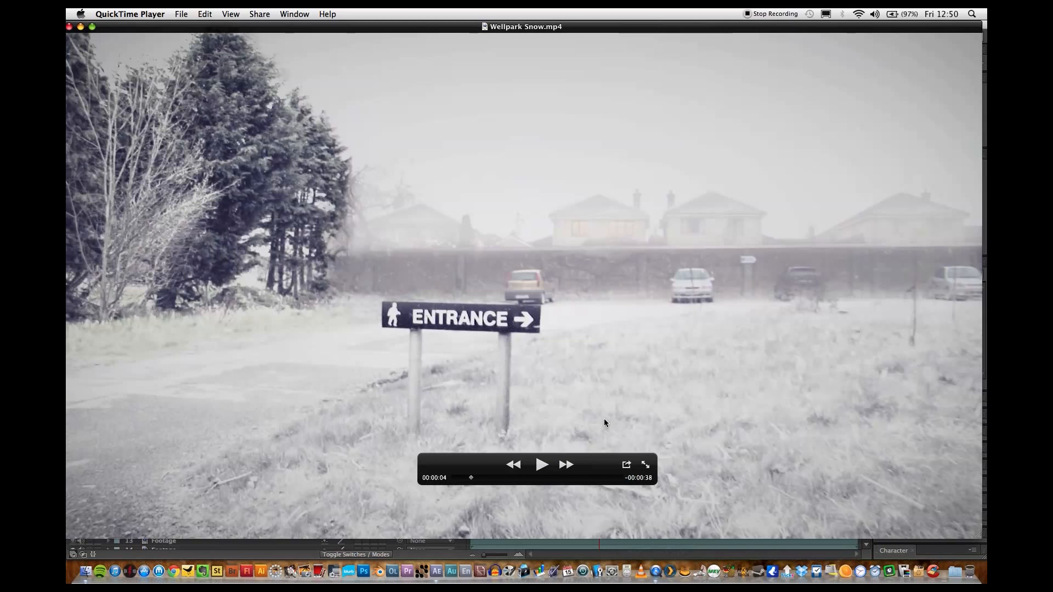
{"action": "key", "text": "super+f"}
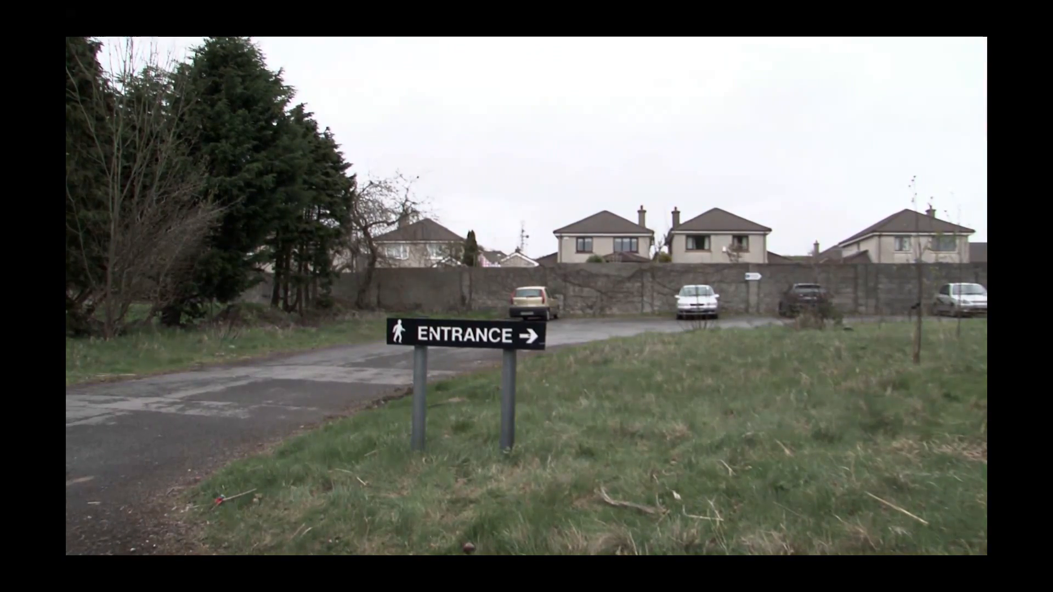
{"action": "mouse_move", "coordinate": [612, 380]}
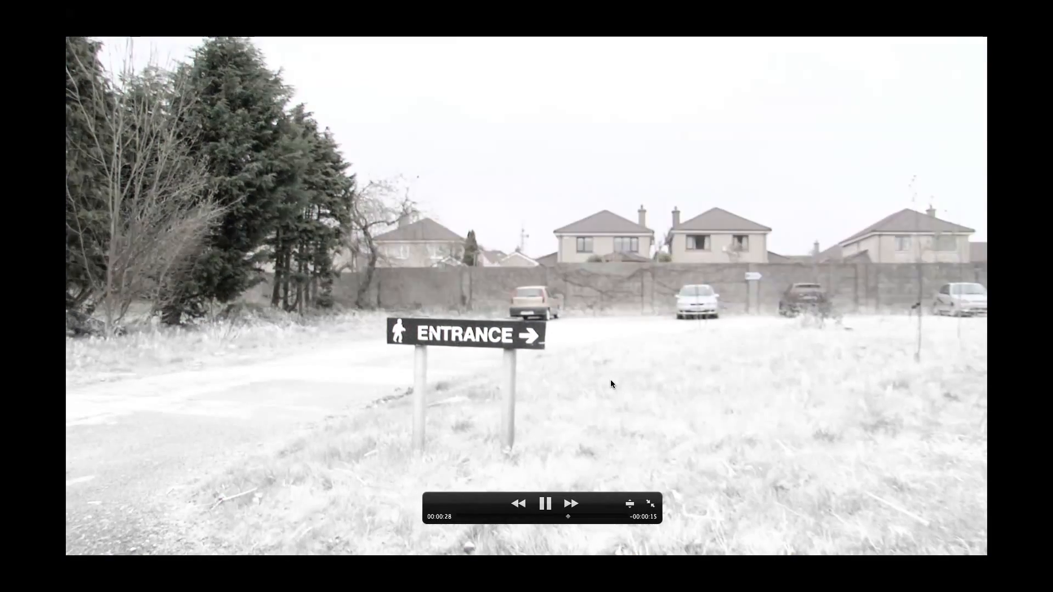